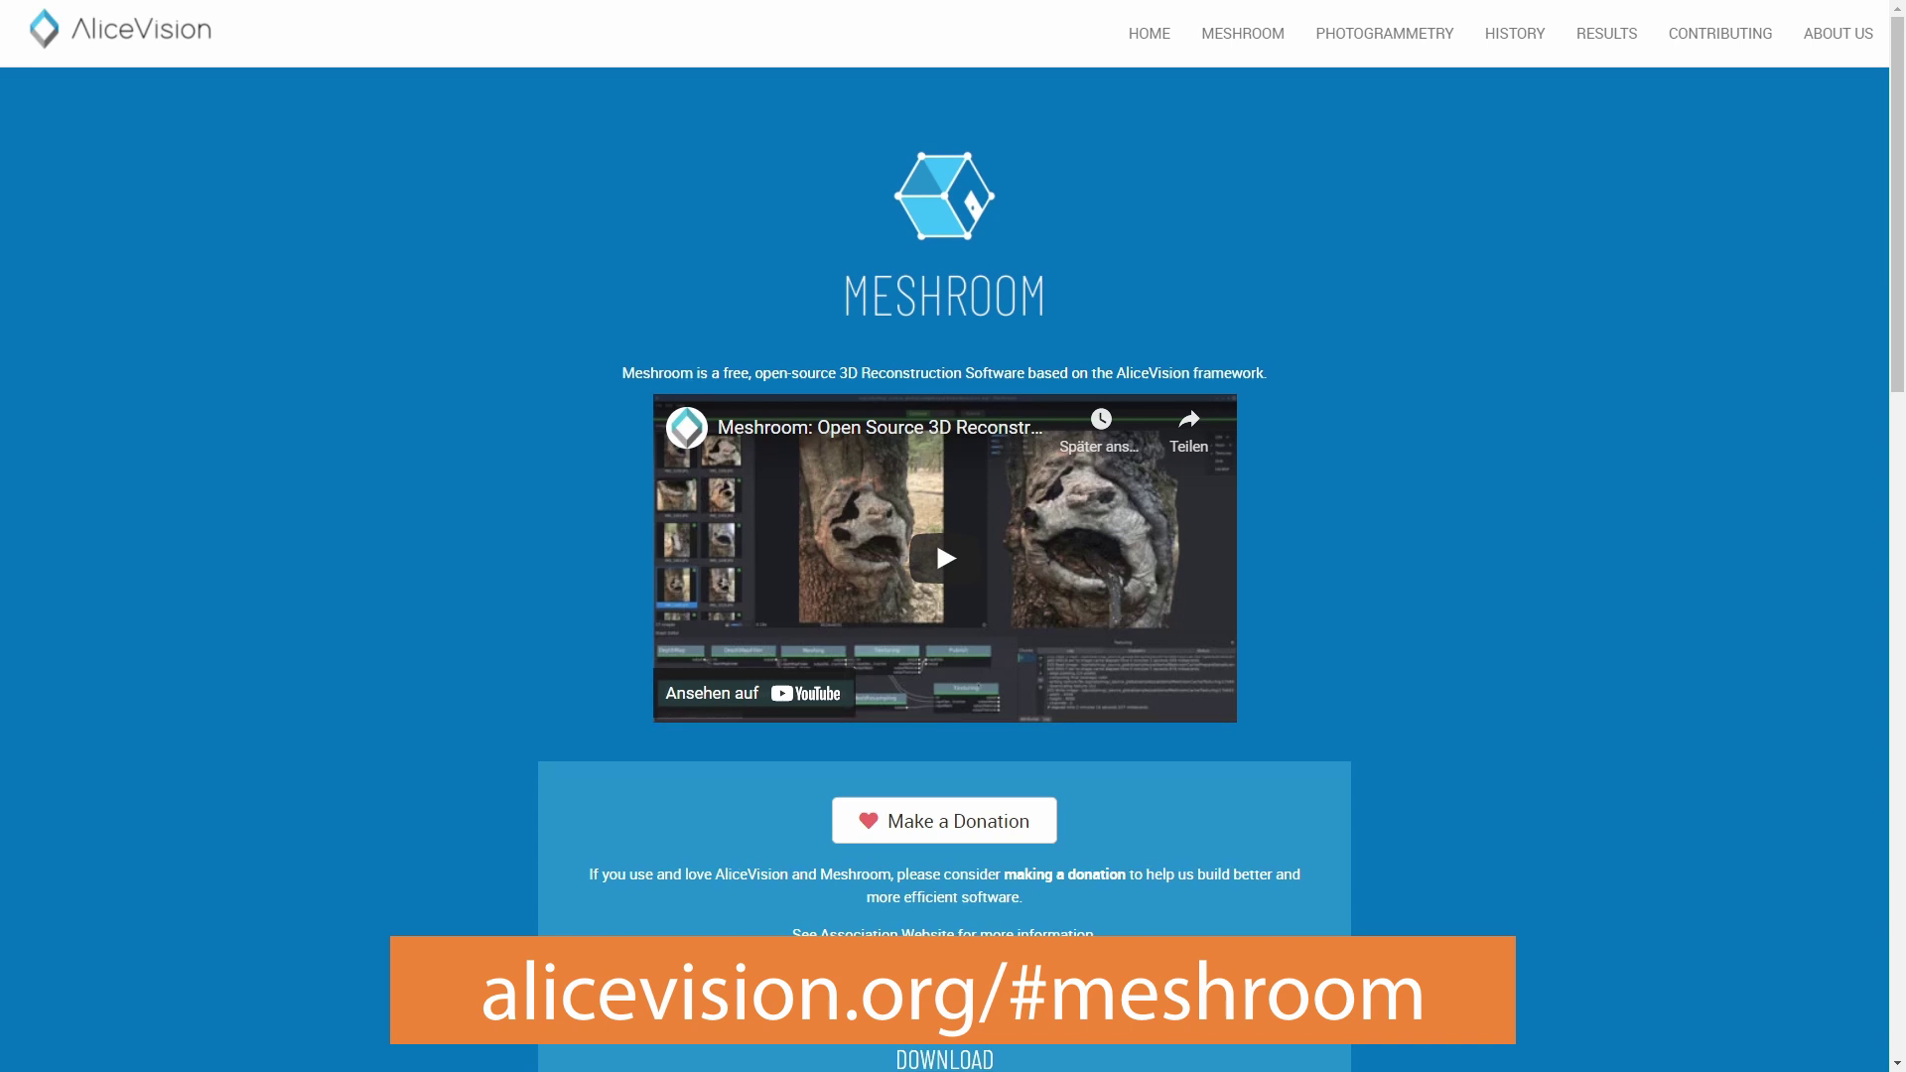
Step: Scroll the alicevision.org Meshroom page down to the 2021.1.0 DOWNLOAD section and its requirements
scroll(943, 596, "down", 1)
scroll(943, 596, "down", 2)
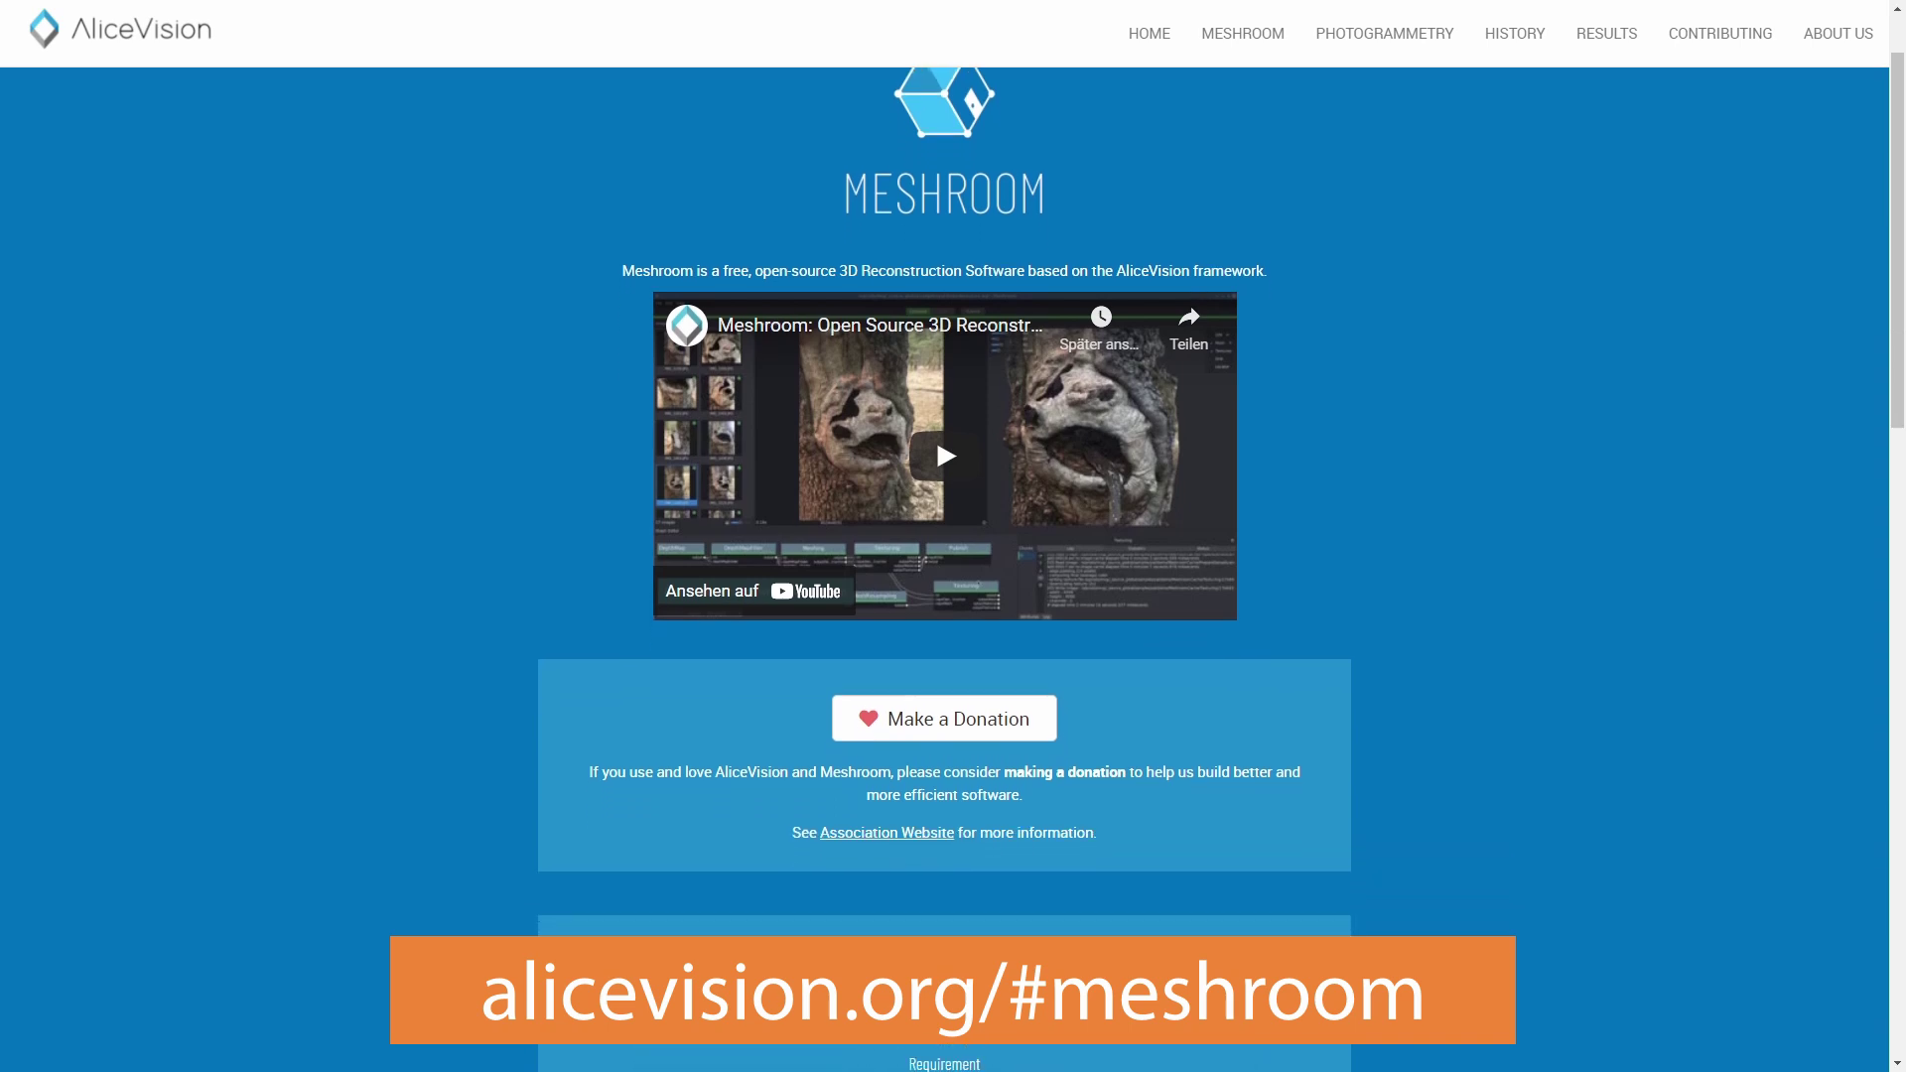
scroll(943, 595, "down", 2)
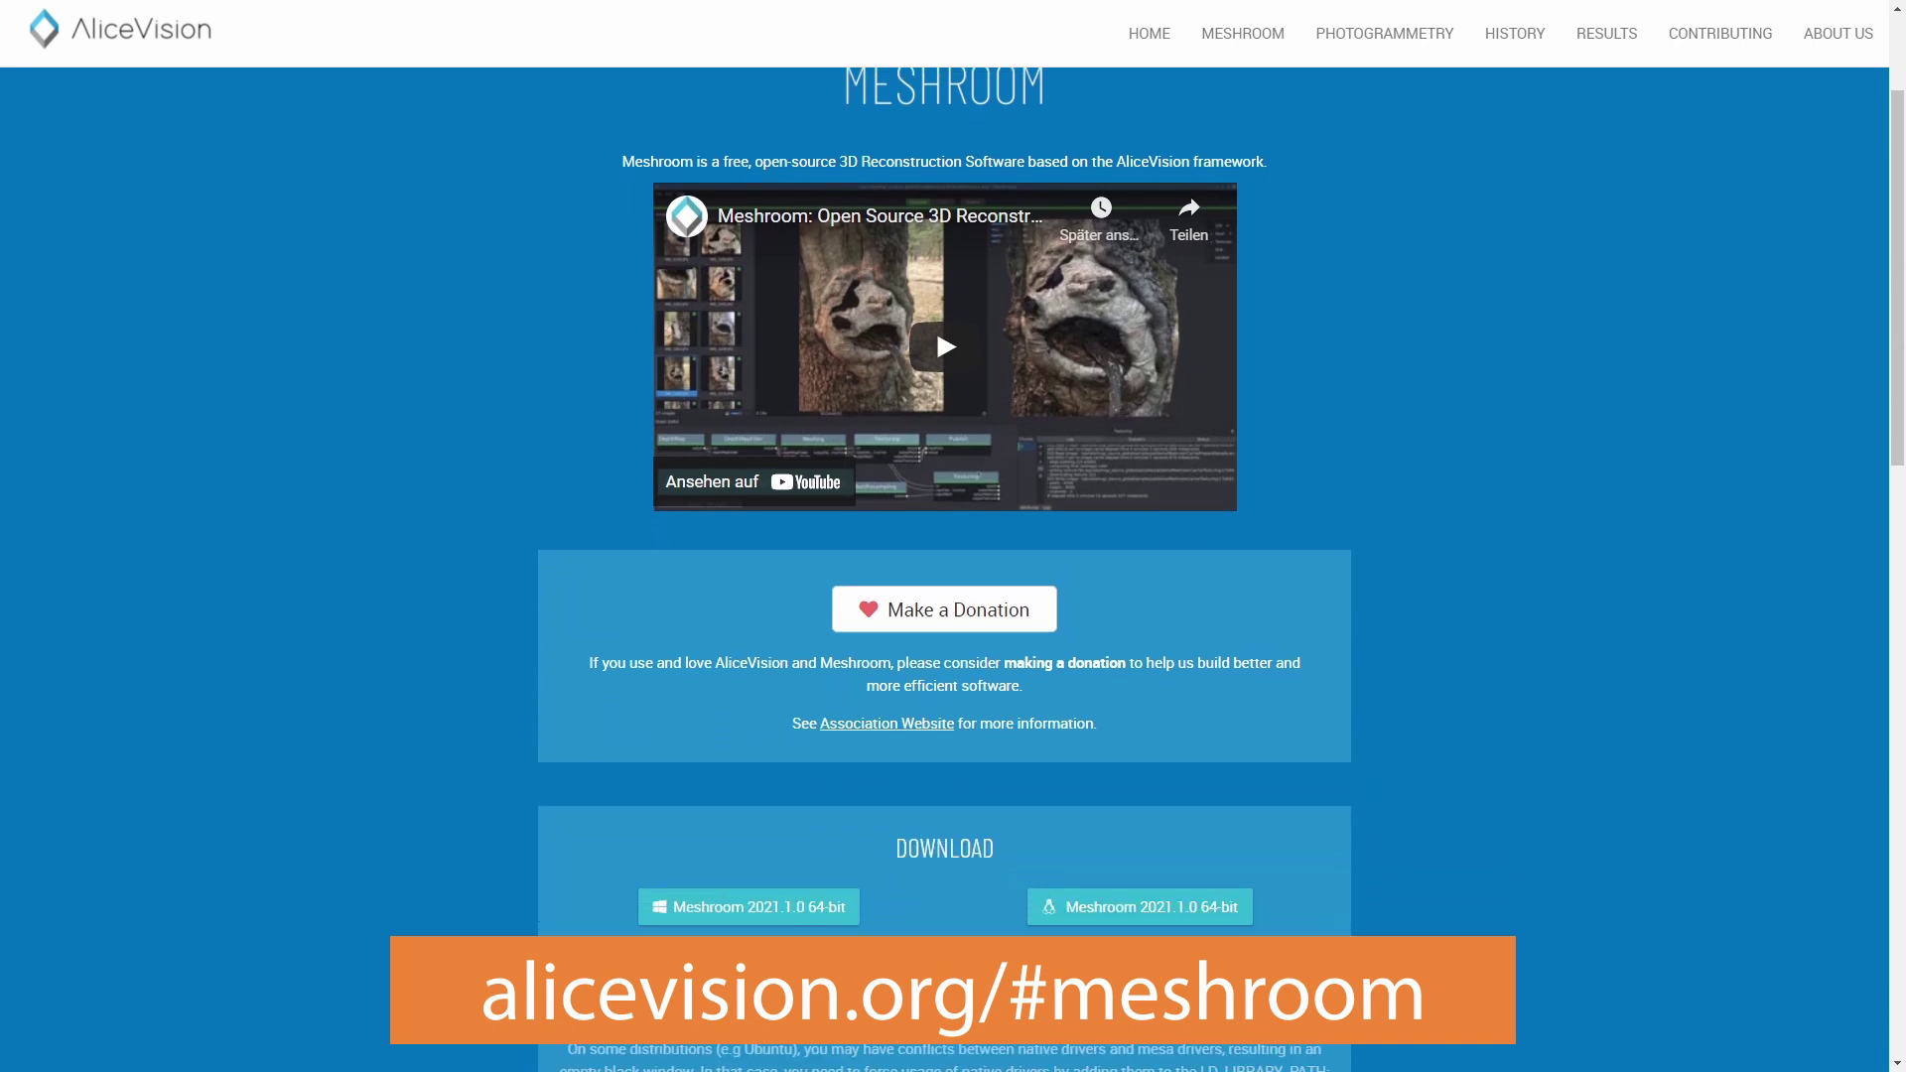
scroll(943, 595, "down", 1)
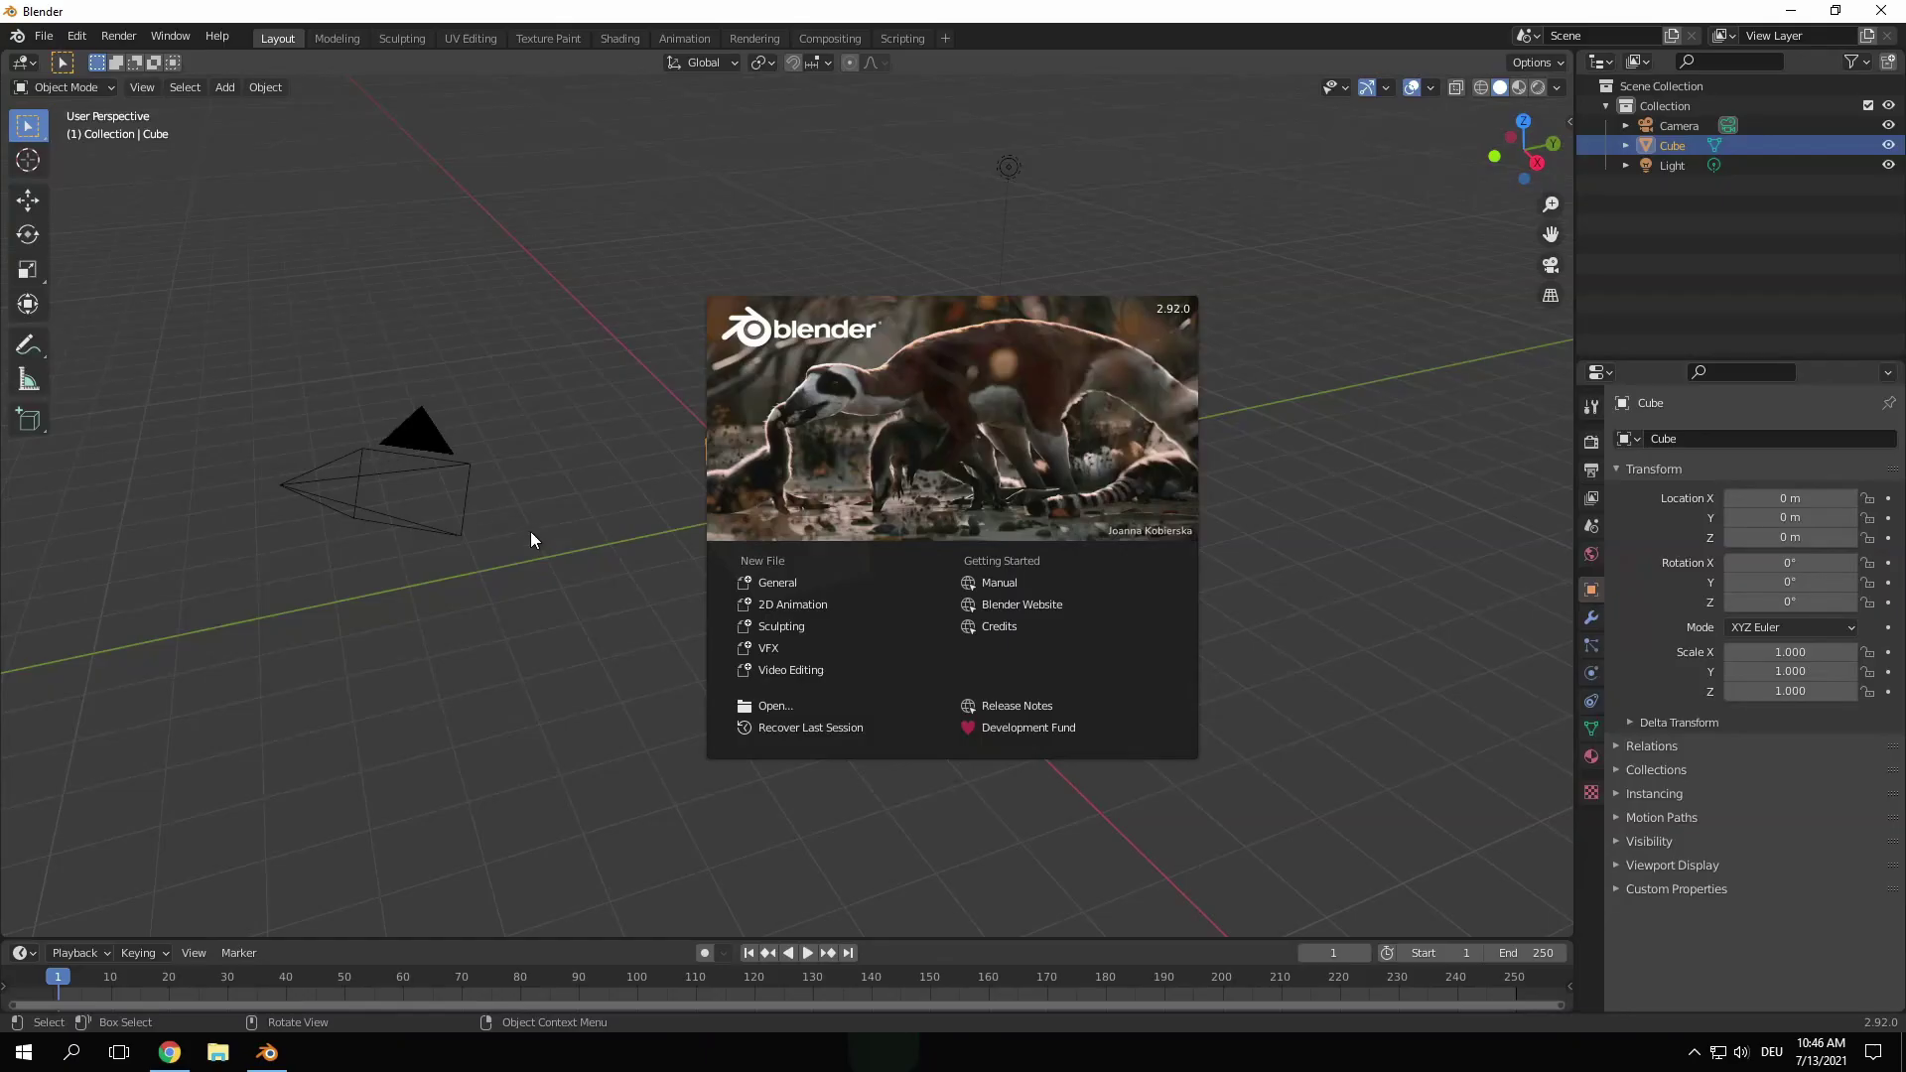
Step: In the Video Editing workspace, add all DSC JPGs from Desktop\Images as an image strip
left_click(794, 673)
left_click(297, 547)
left_click(345, 681)
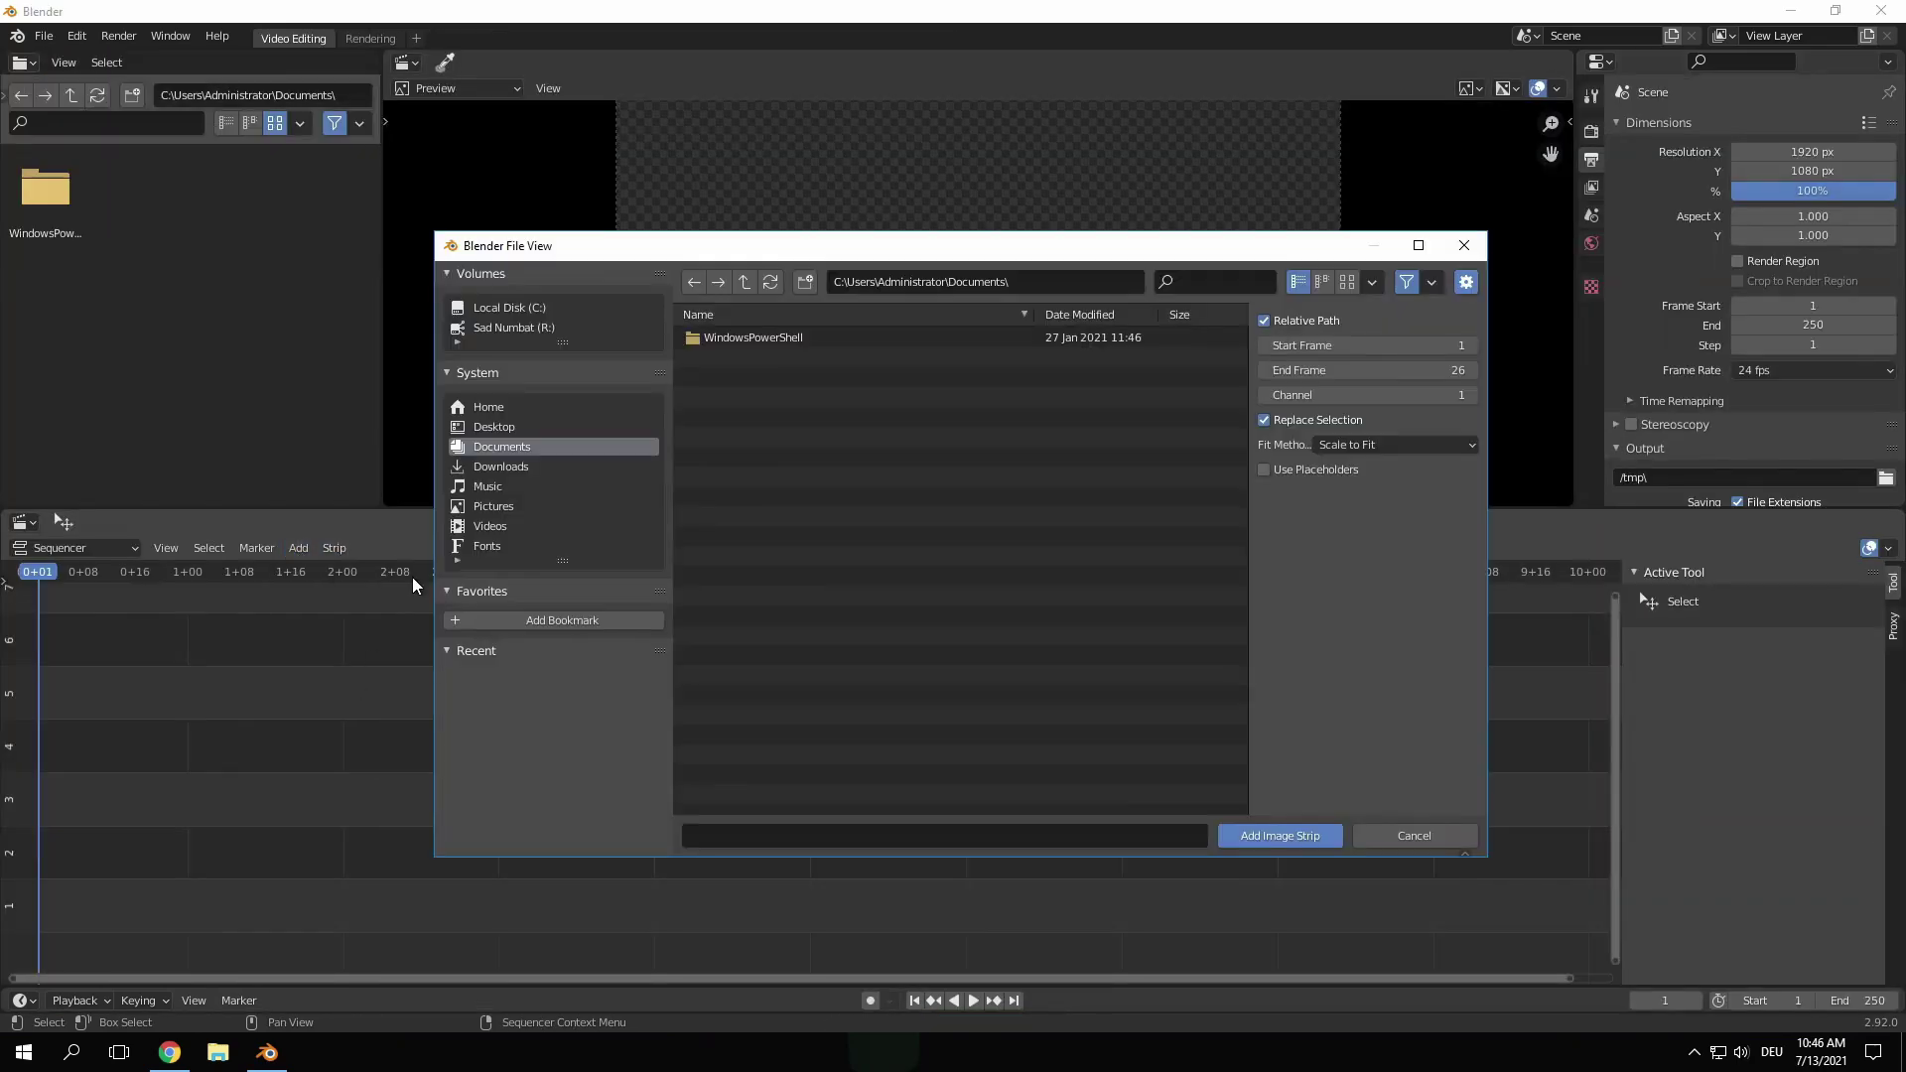
left_click(496, 428)
double_click(768, 336)
key("a")
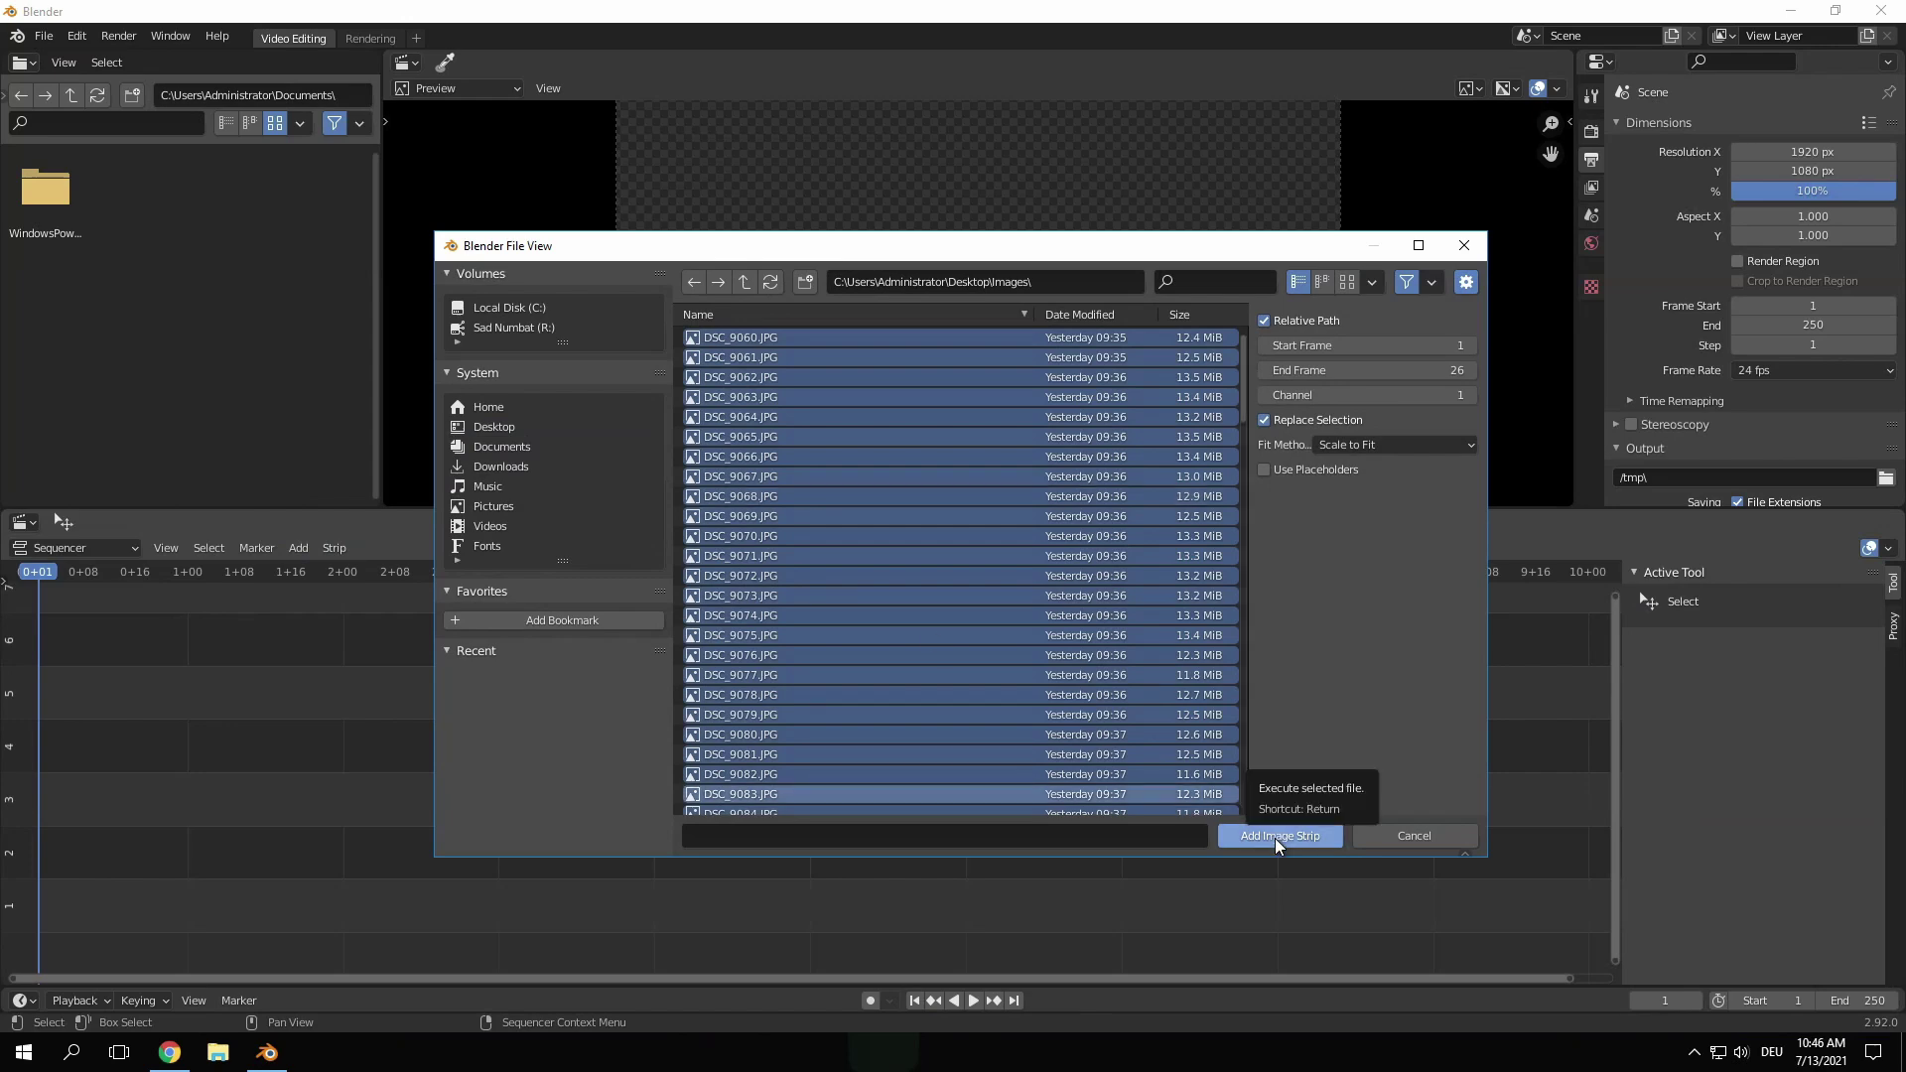
left_click(1275, 836)
Step: Set the scene end frame to 137 and the render resolution scale to 50%
left_click(1864, 1003)
type("137")
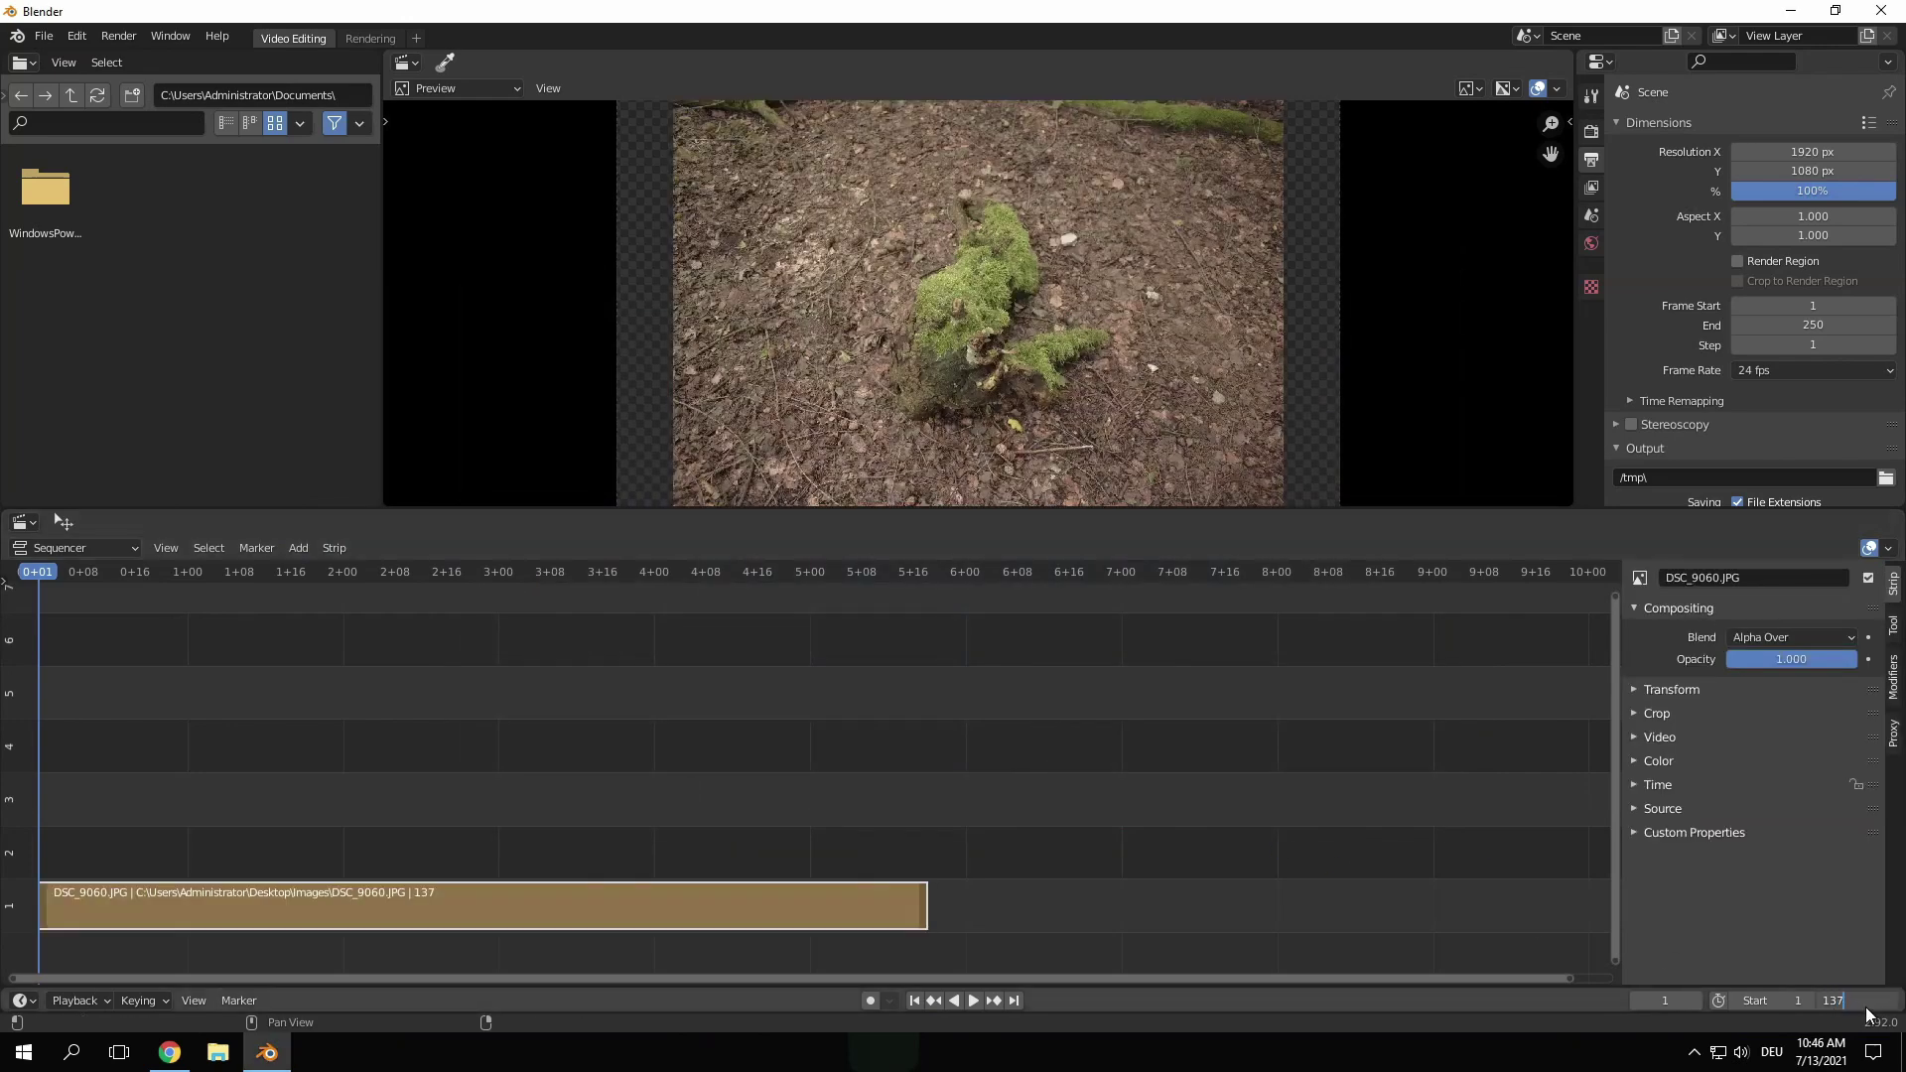
key("Return")
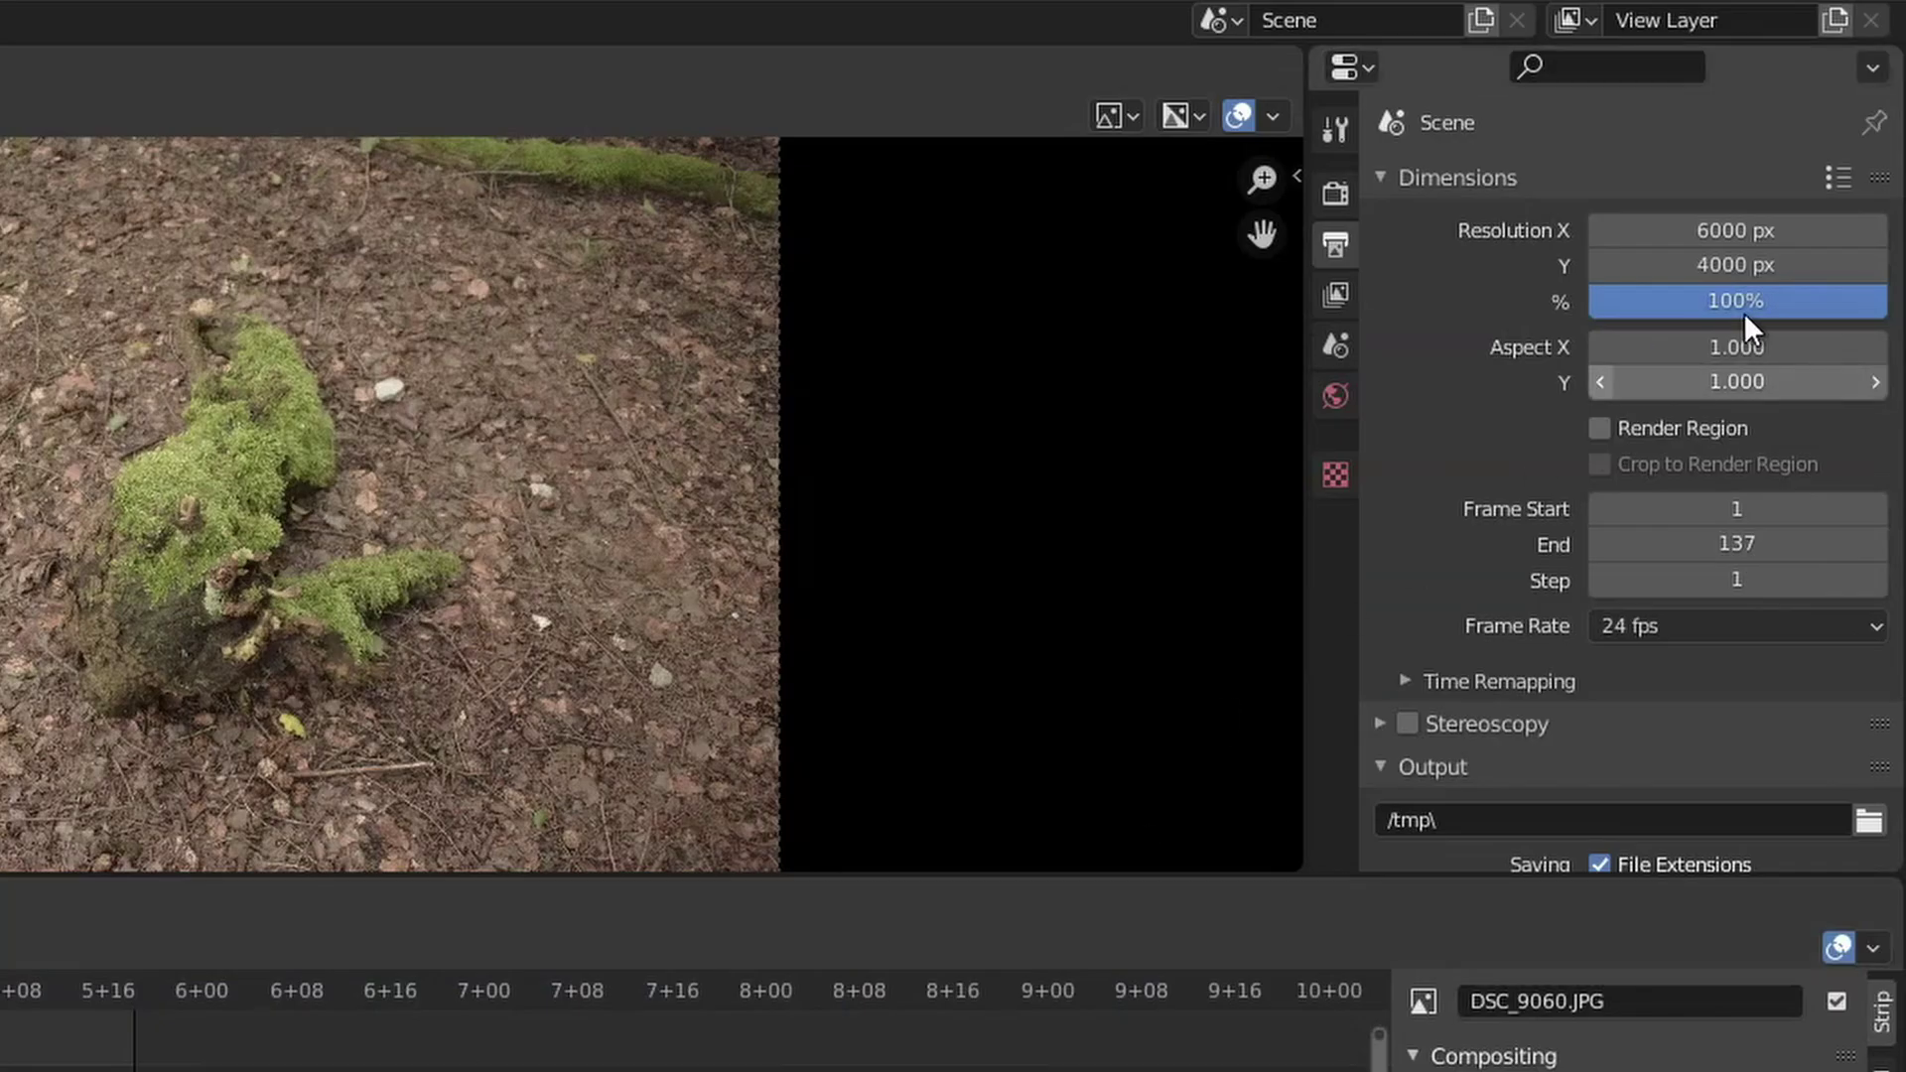
left_click(1744, 306)
type("50")
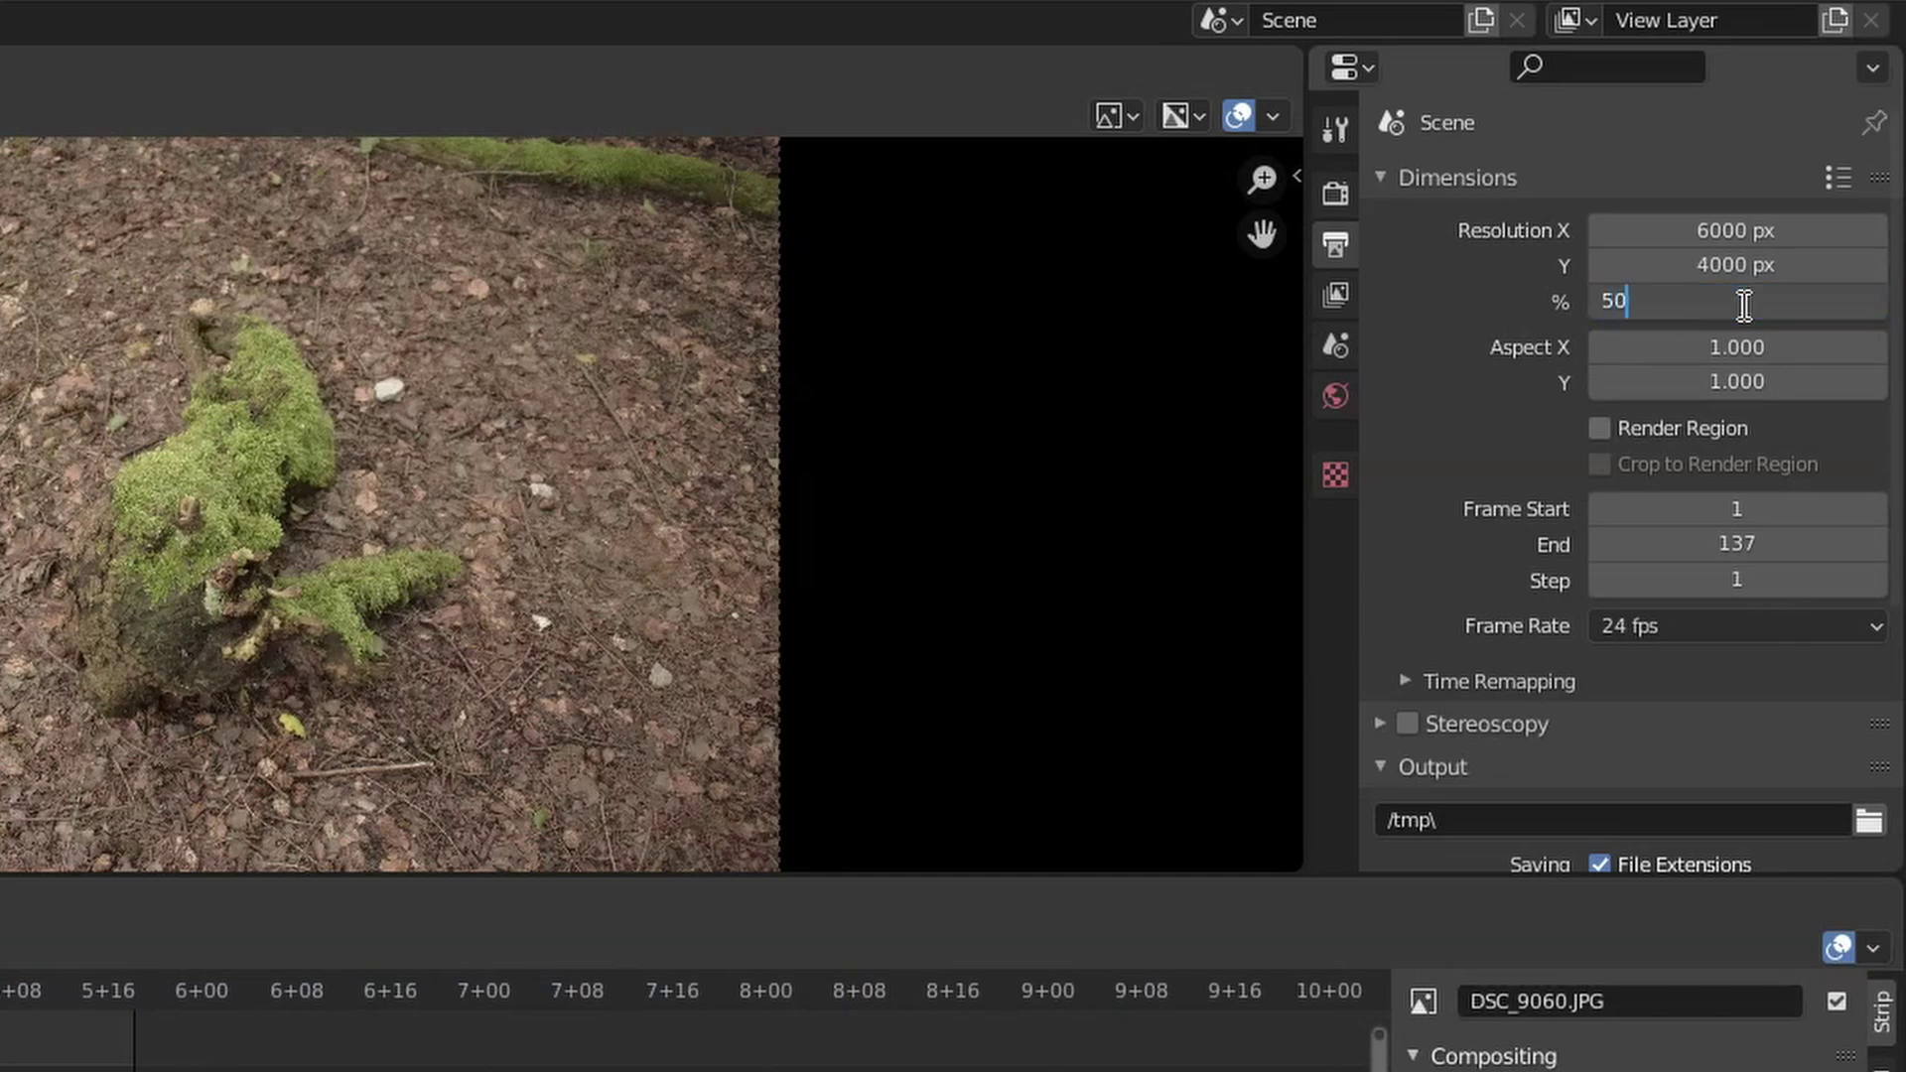
key("Return")
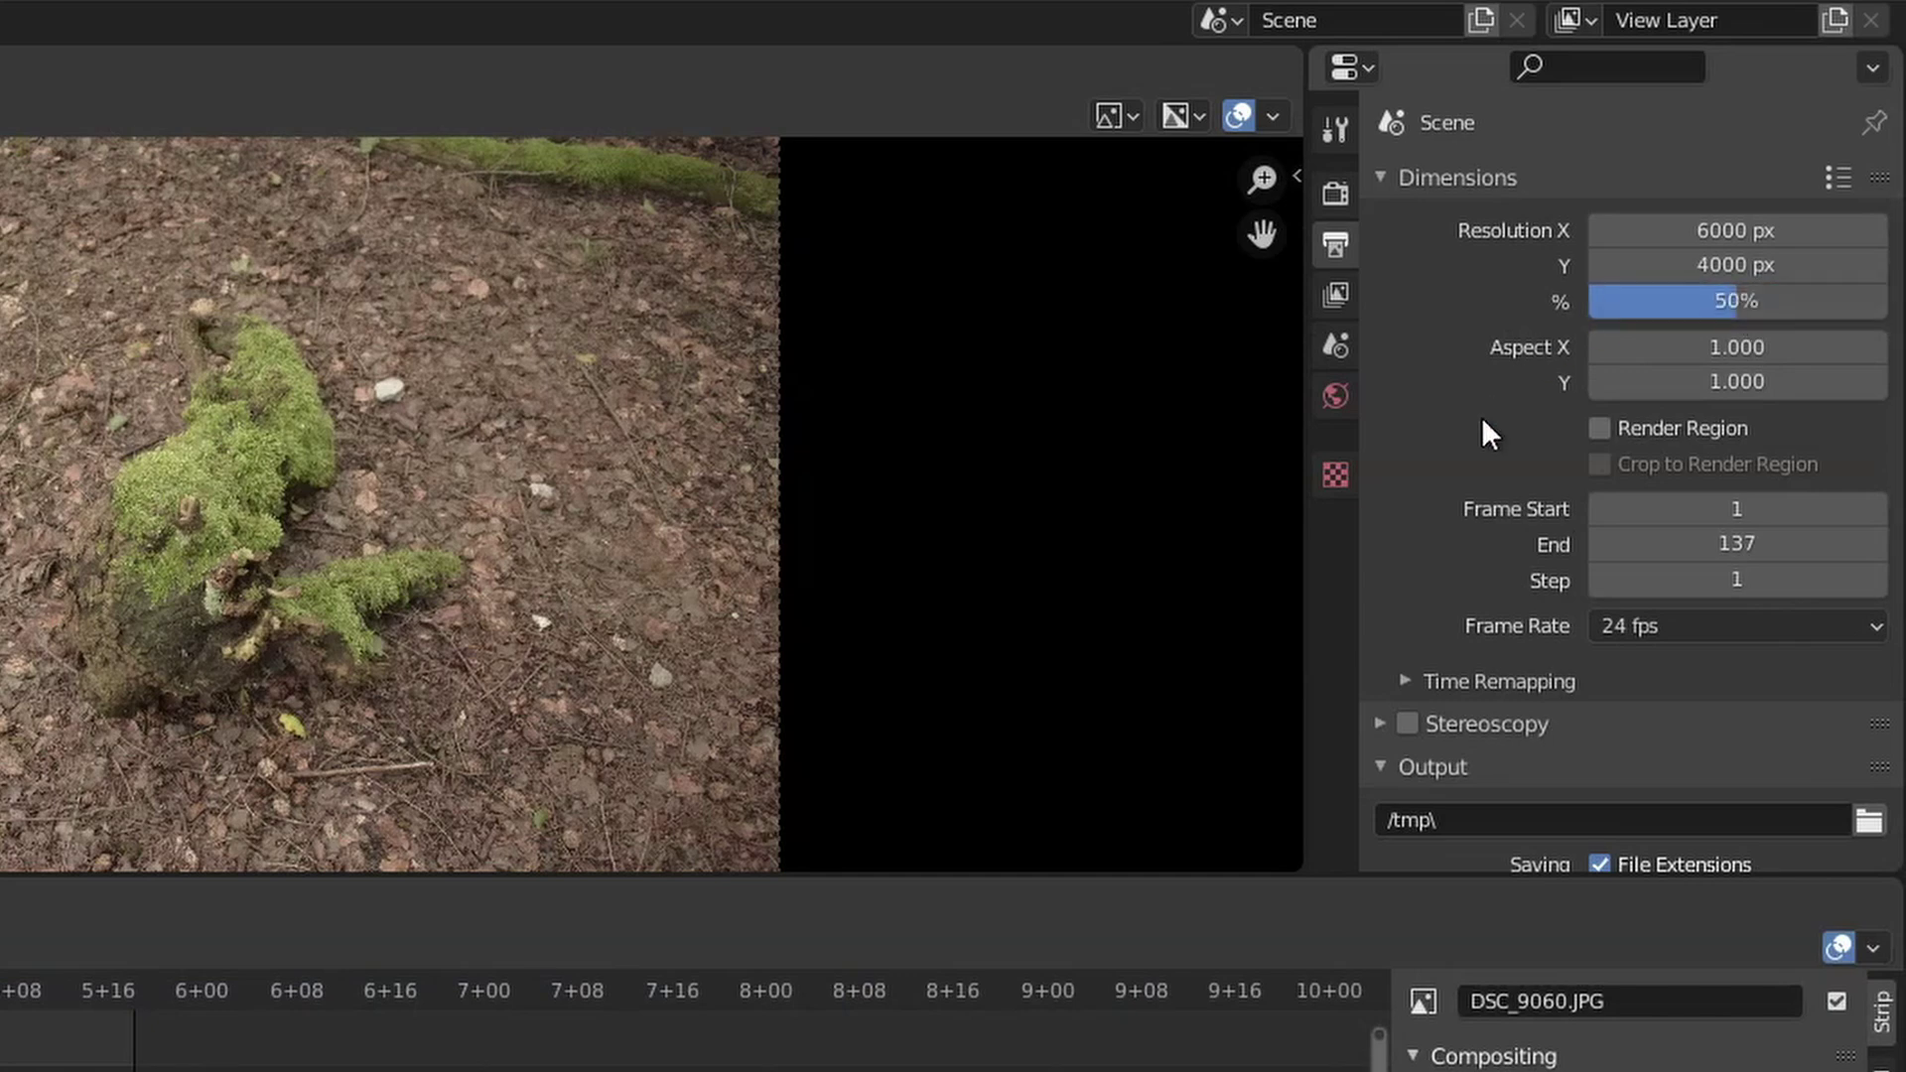
Step: Keep Standard as the view transform under Render properties Color Management
left_click(1336, 194)
scroll(1546, 545, "down", 4)
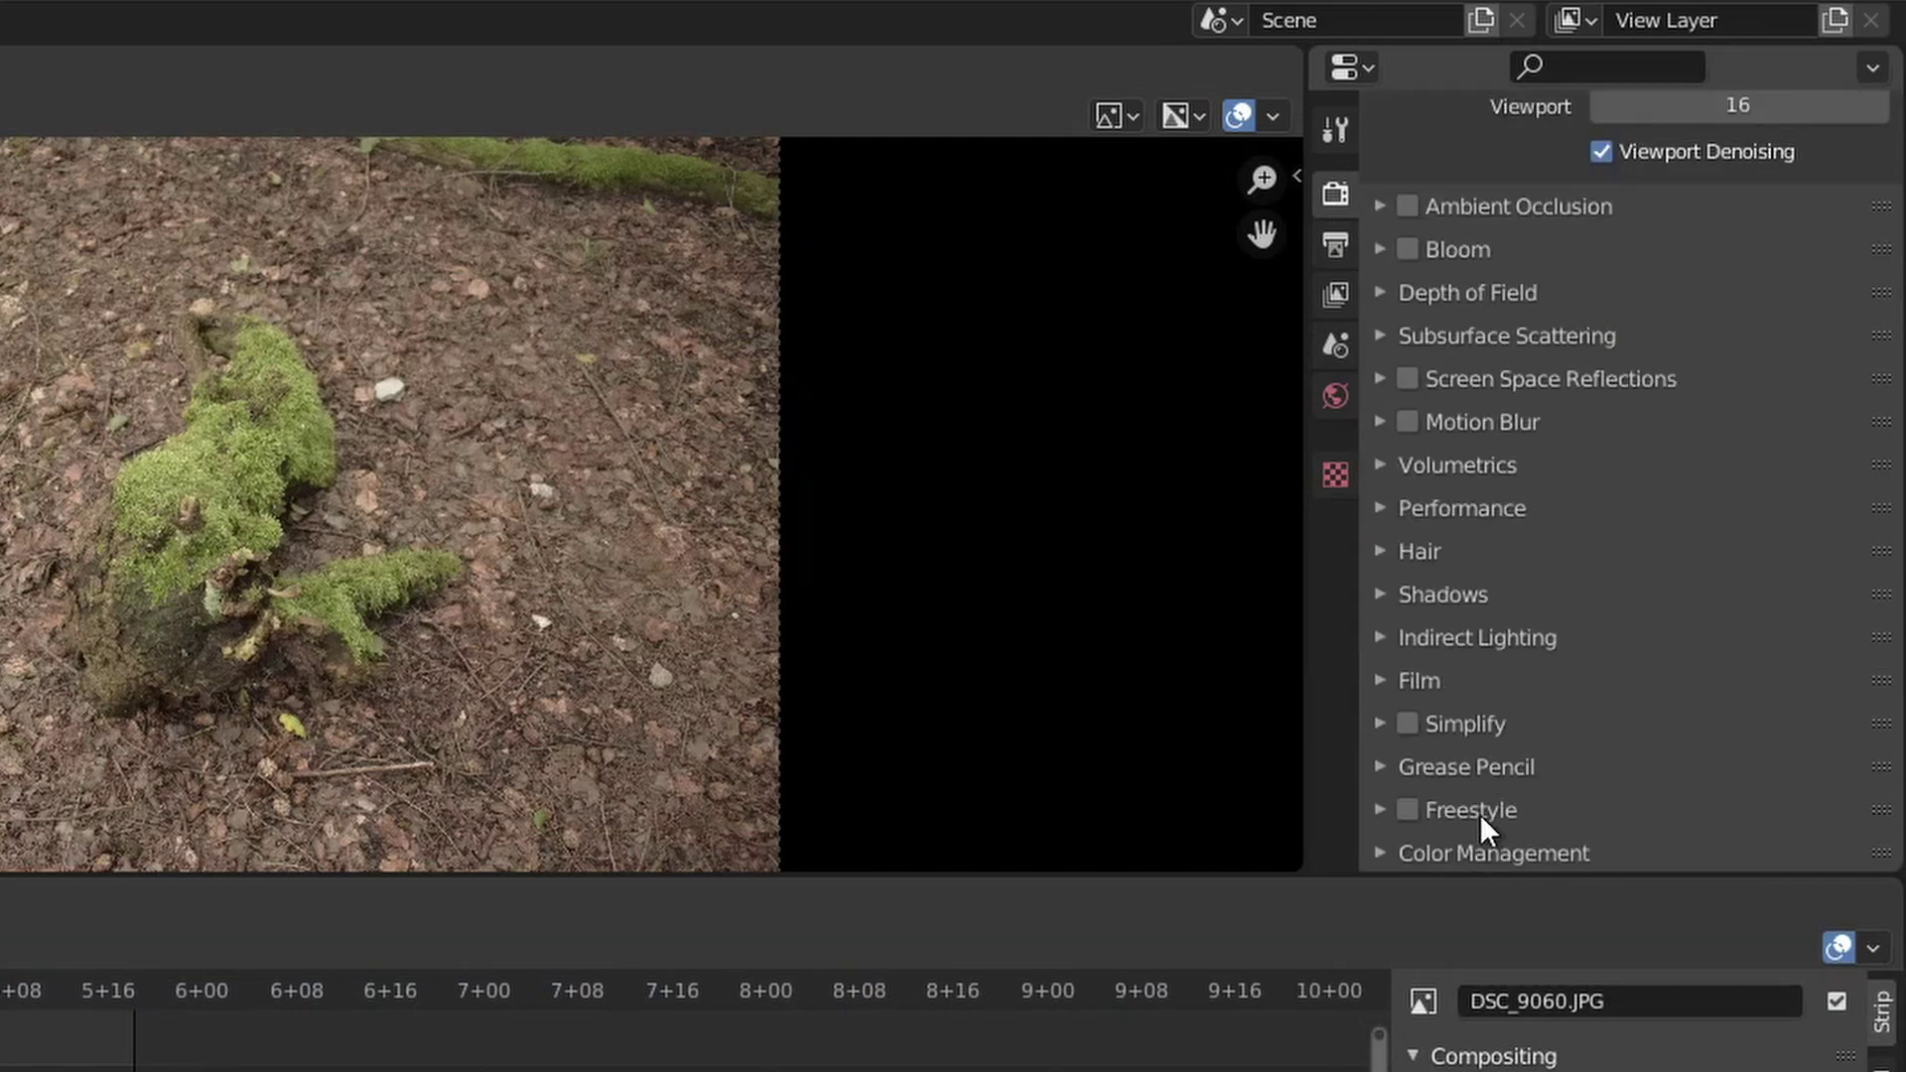
left_click(1462, 852)
scroll(1491, 724, "down", 6)
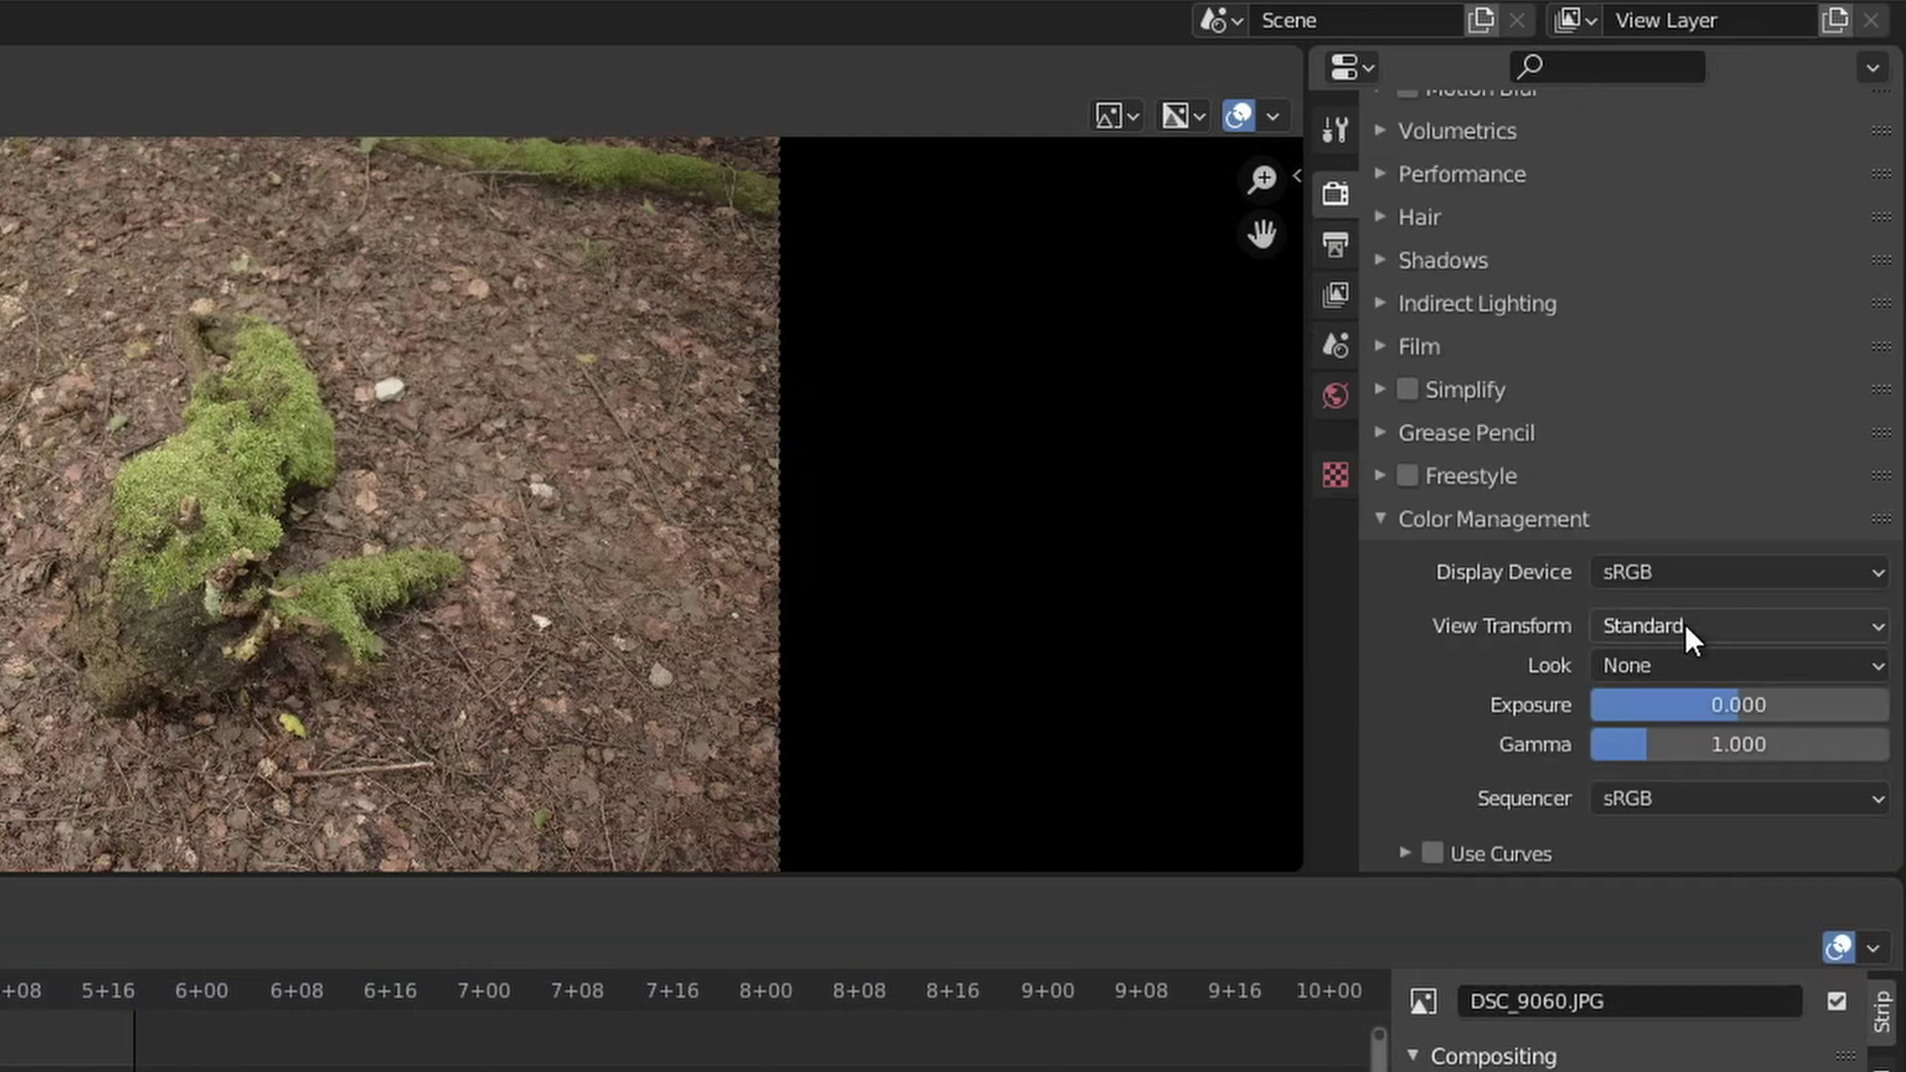
left_click(1684, 623)
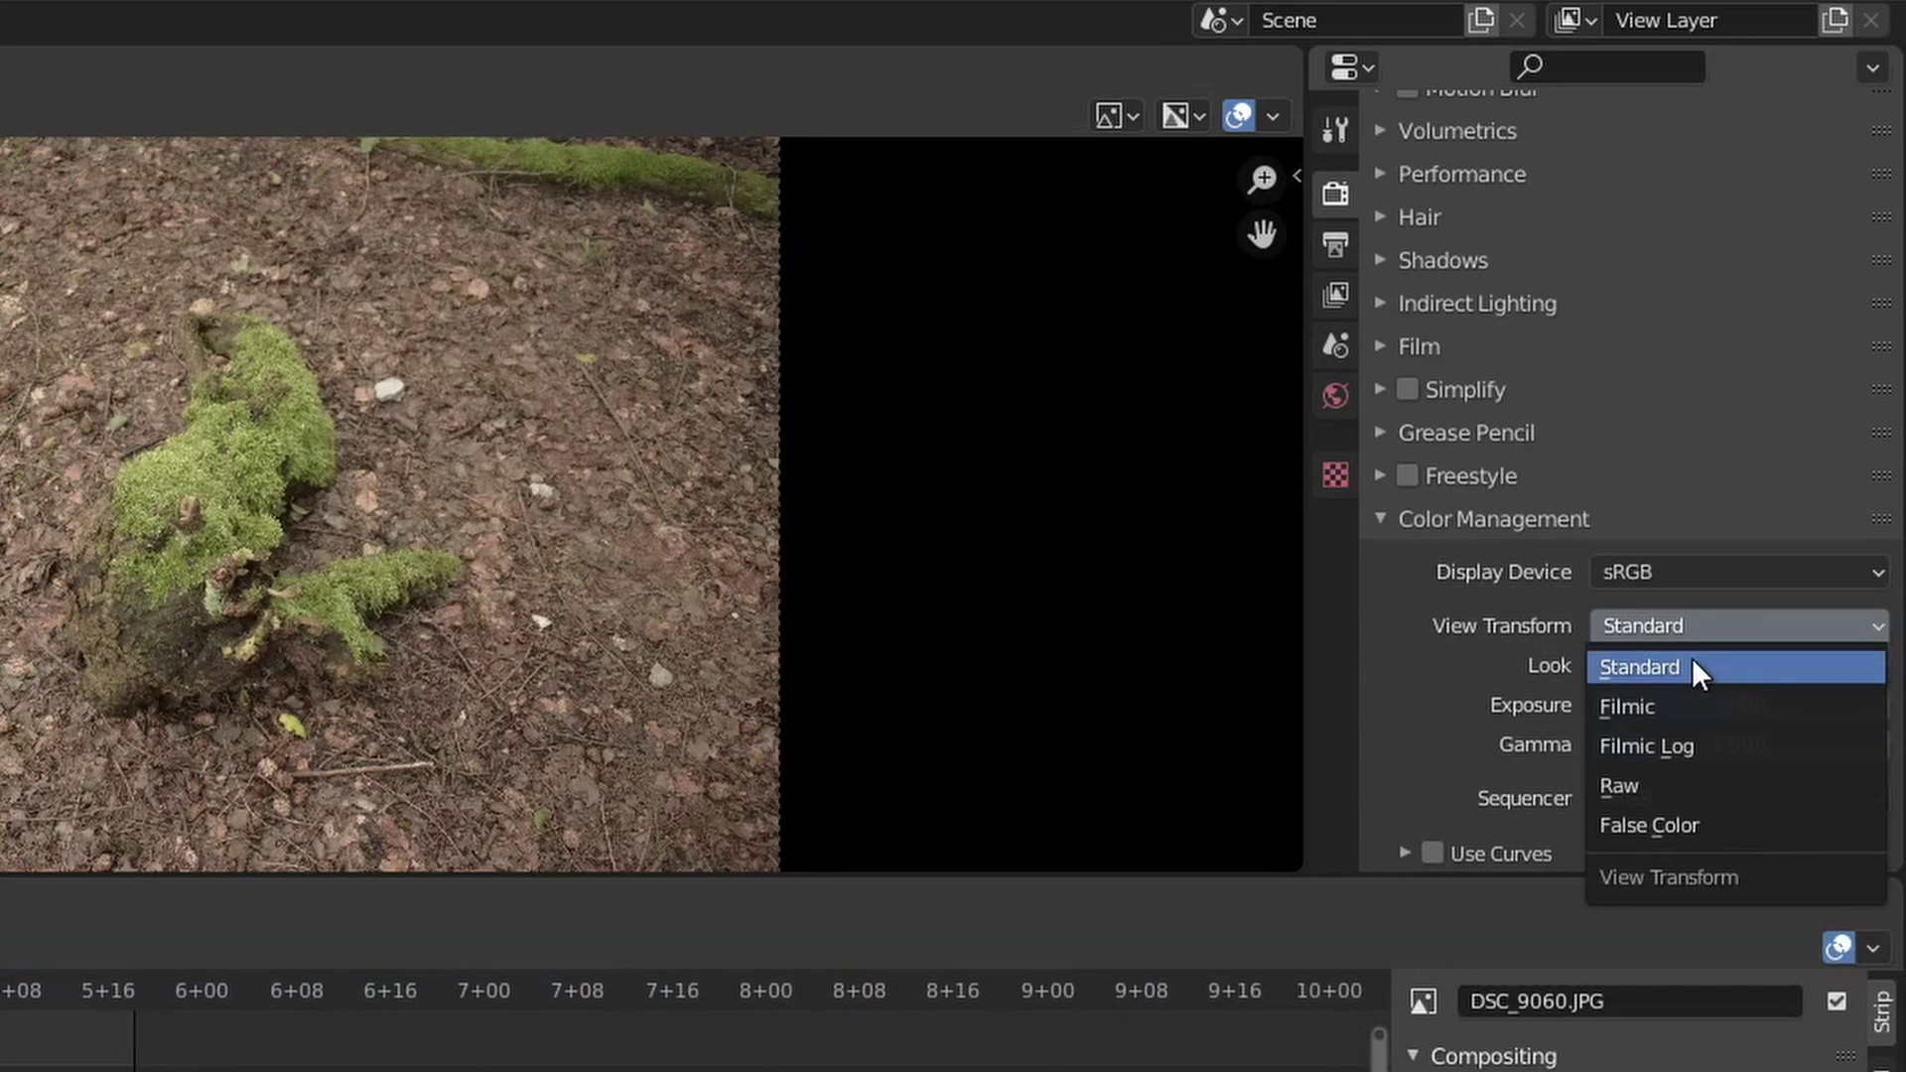
left_click(1693, 663)
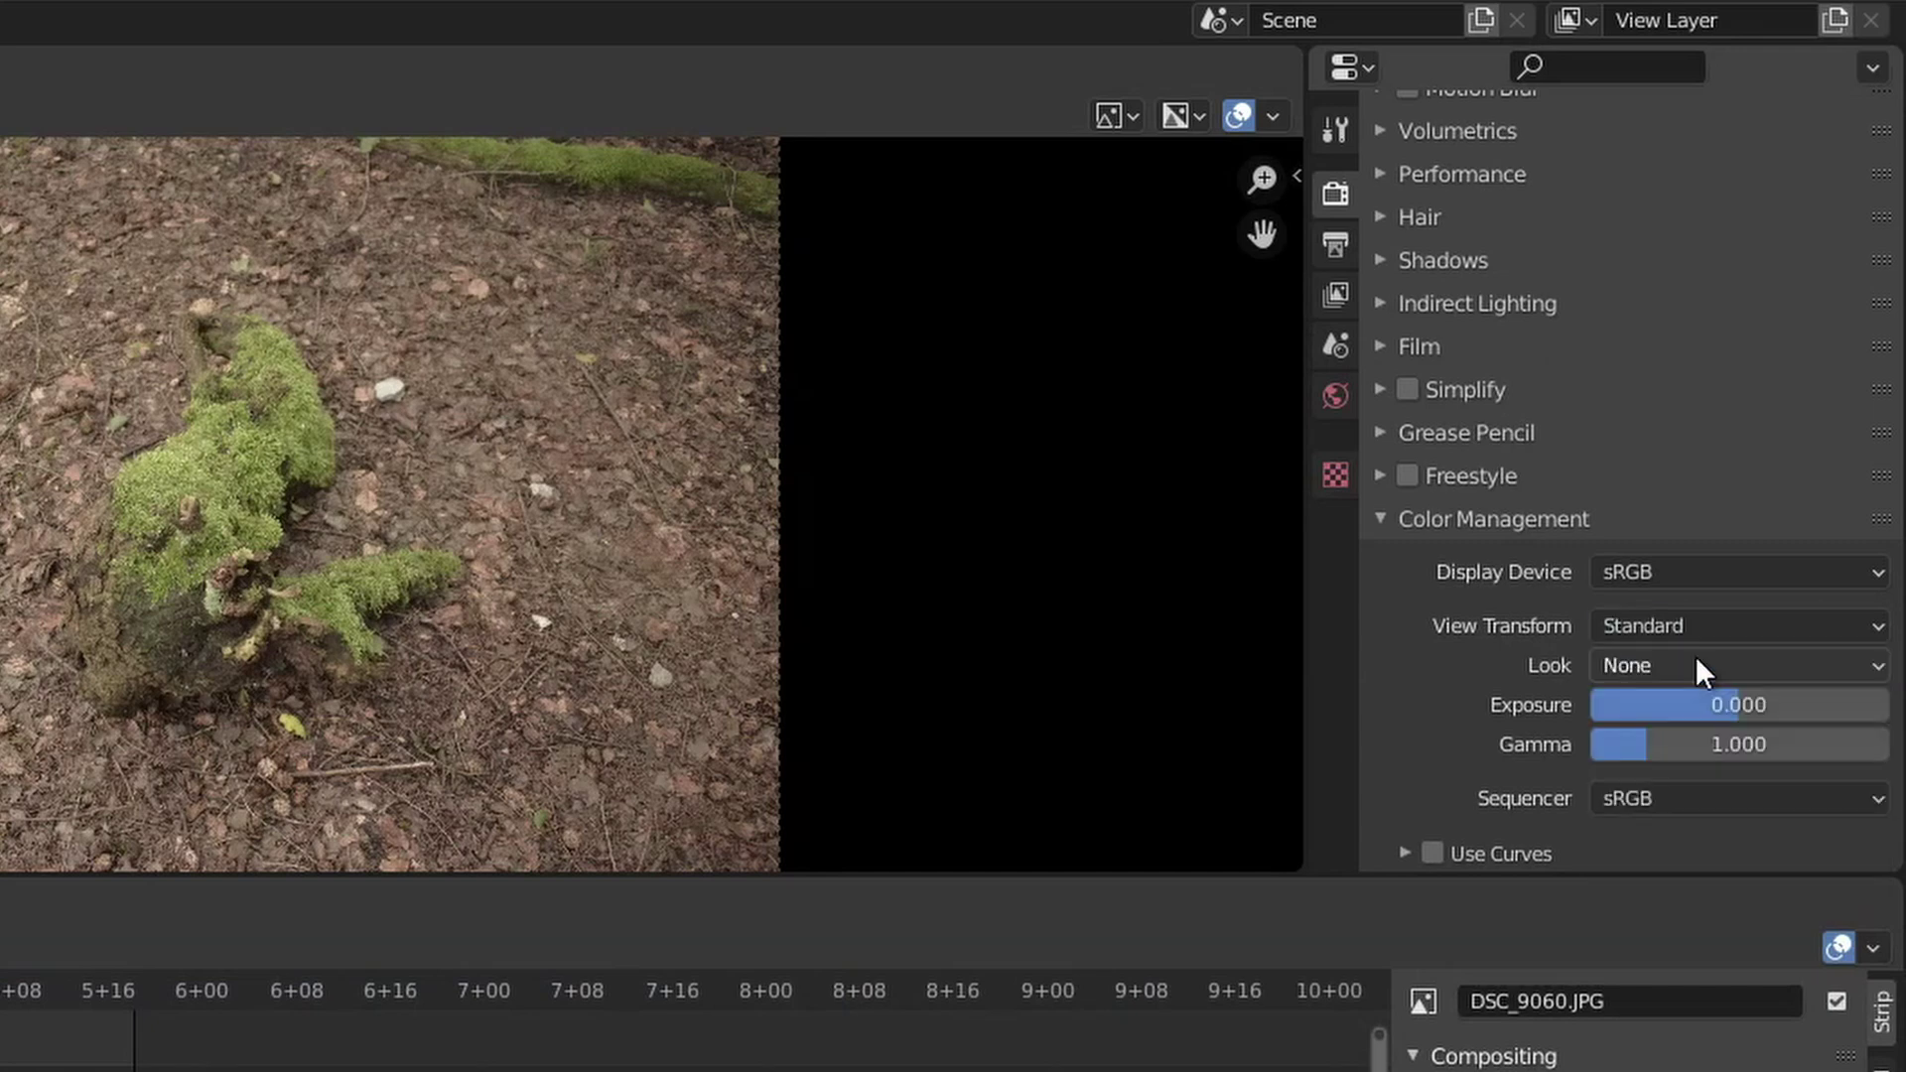
Step: Set the render output file format to JPEG
left_click(1332, 243)
left_click(1610, 552)
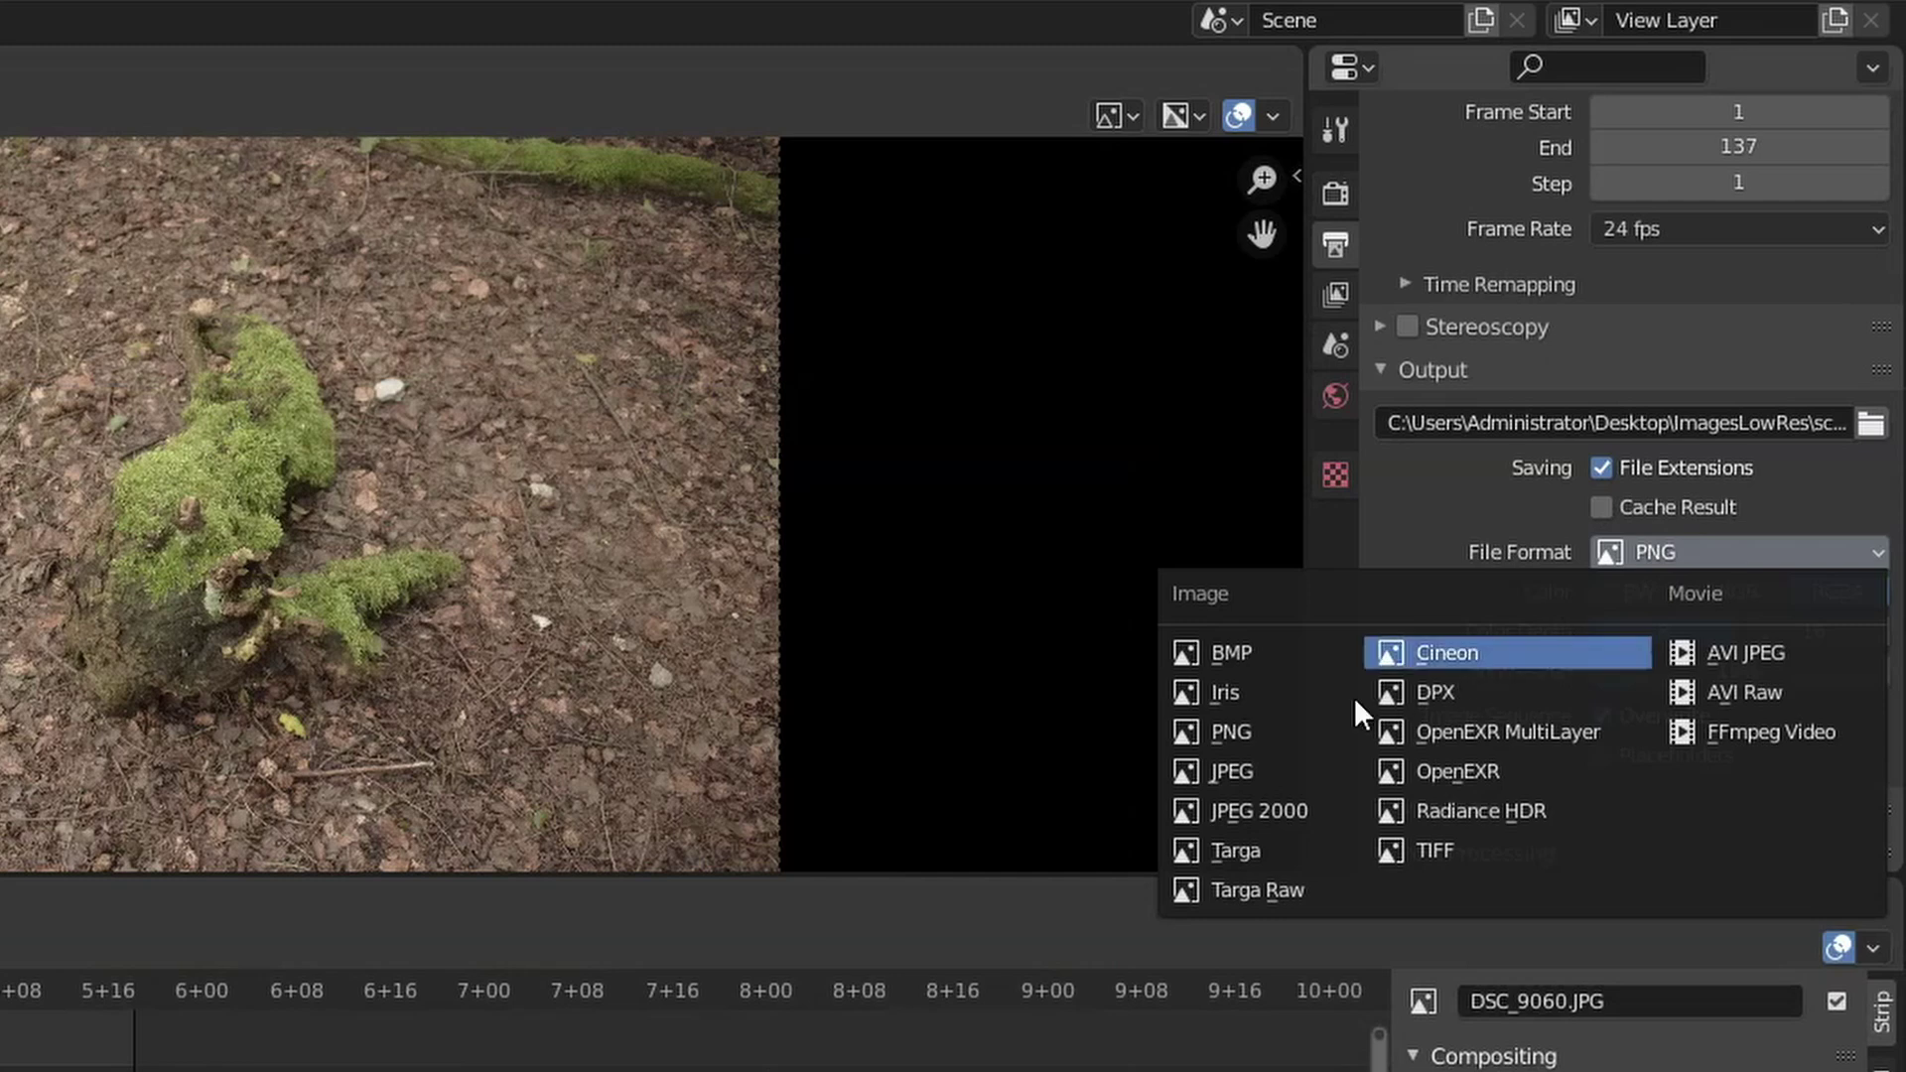
left_click(1270, 771)
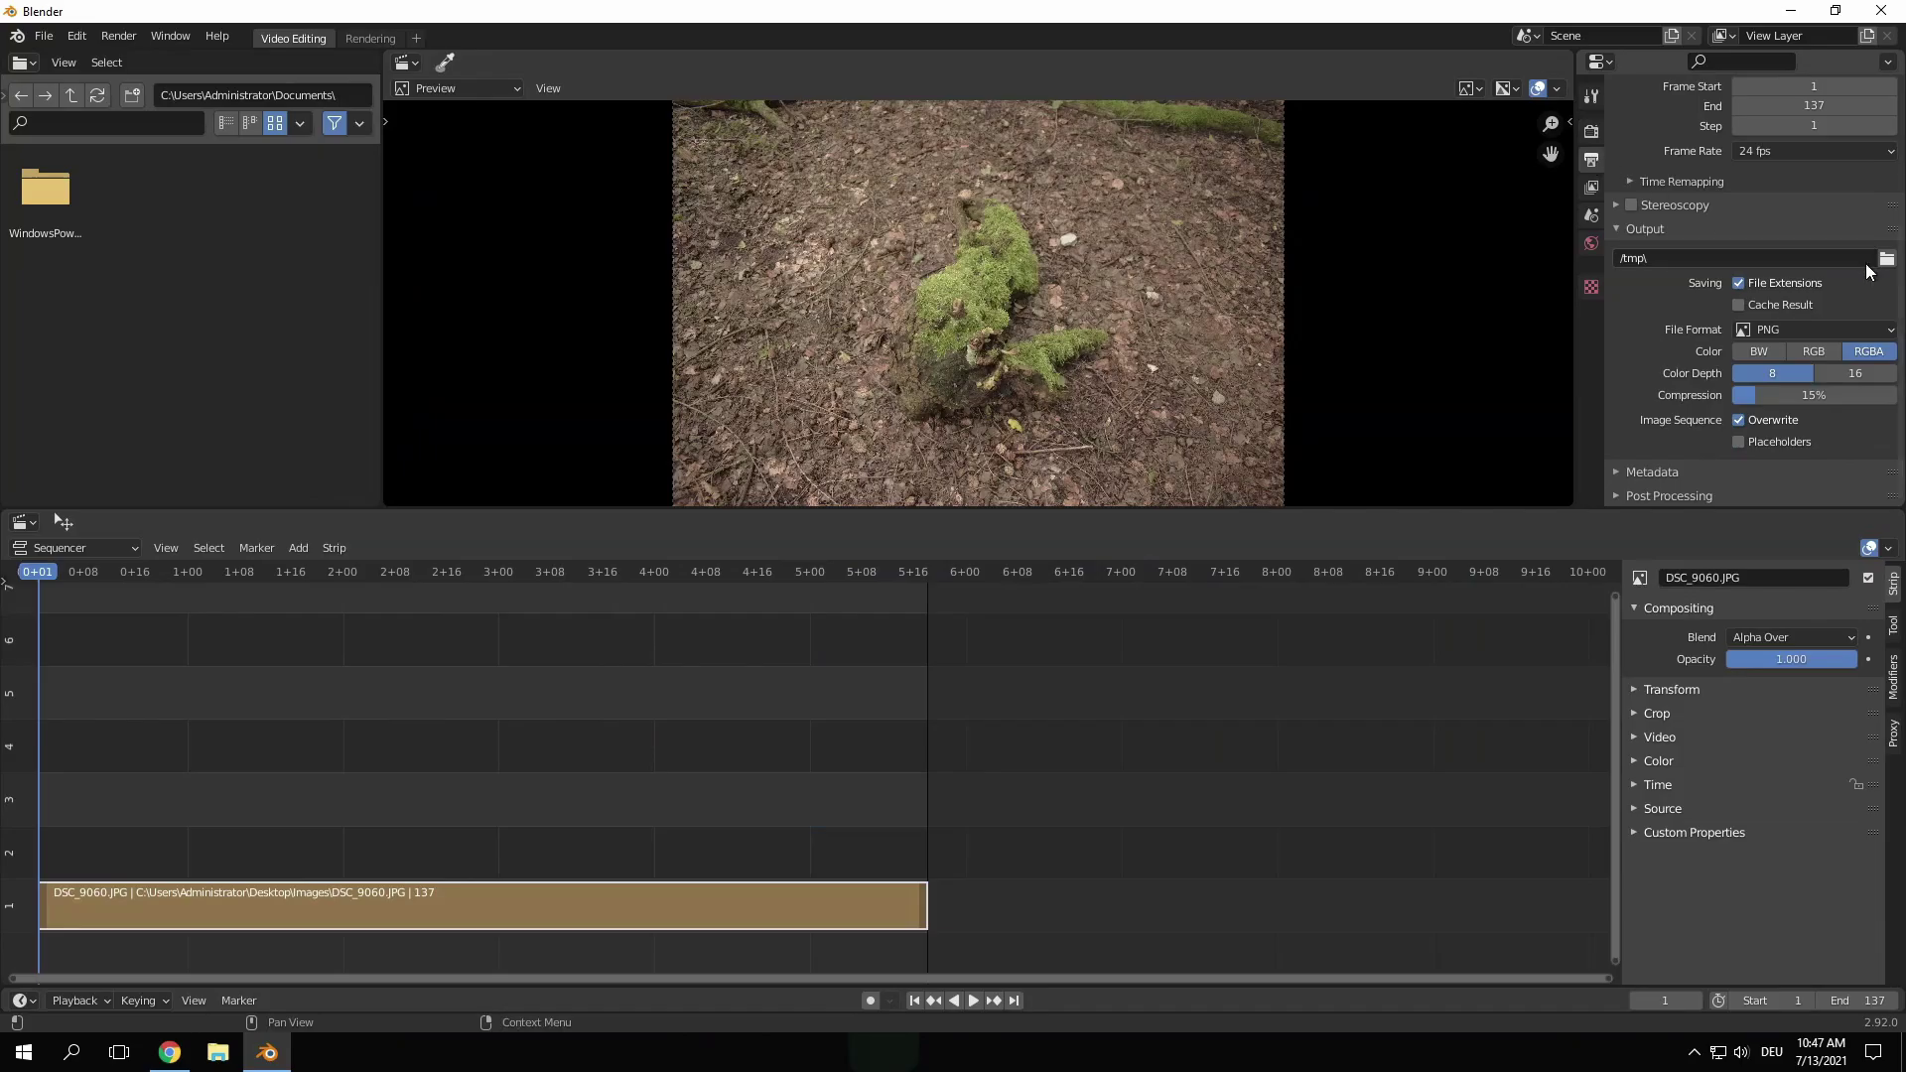
Step: Create a new ImagesLowRes folder on the Desktop for the rendered frames
left_click(1886, 259)
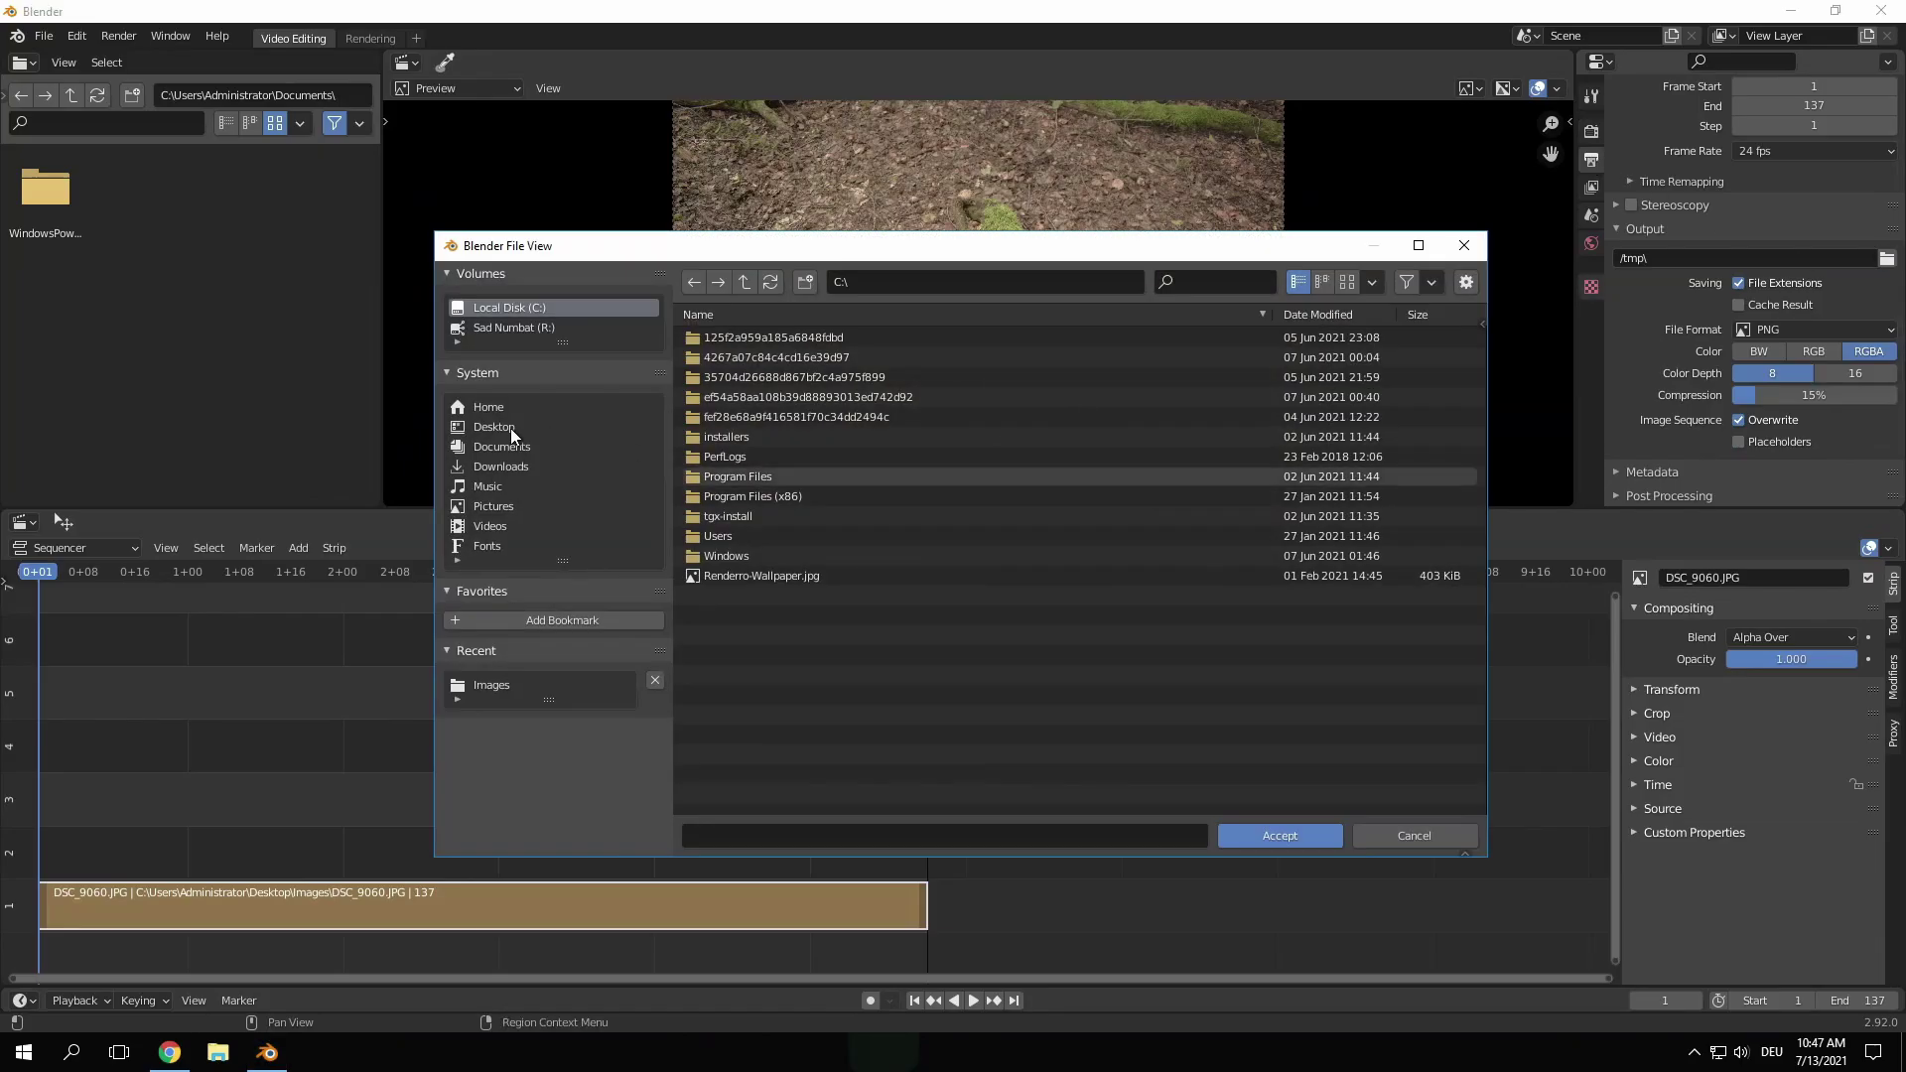
left_click(494, 427)
left_click(805, 283)
type("ImagesLowRes")
key("Return")
Step: Set ImagesLowRes as the output path with prefix 'sca' and render the animation
double_click(748, 358)
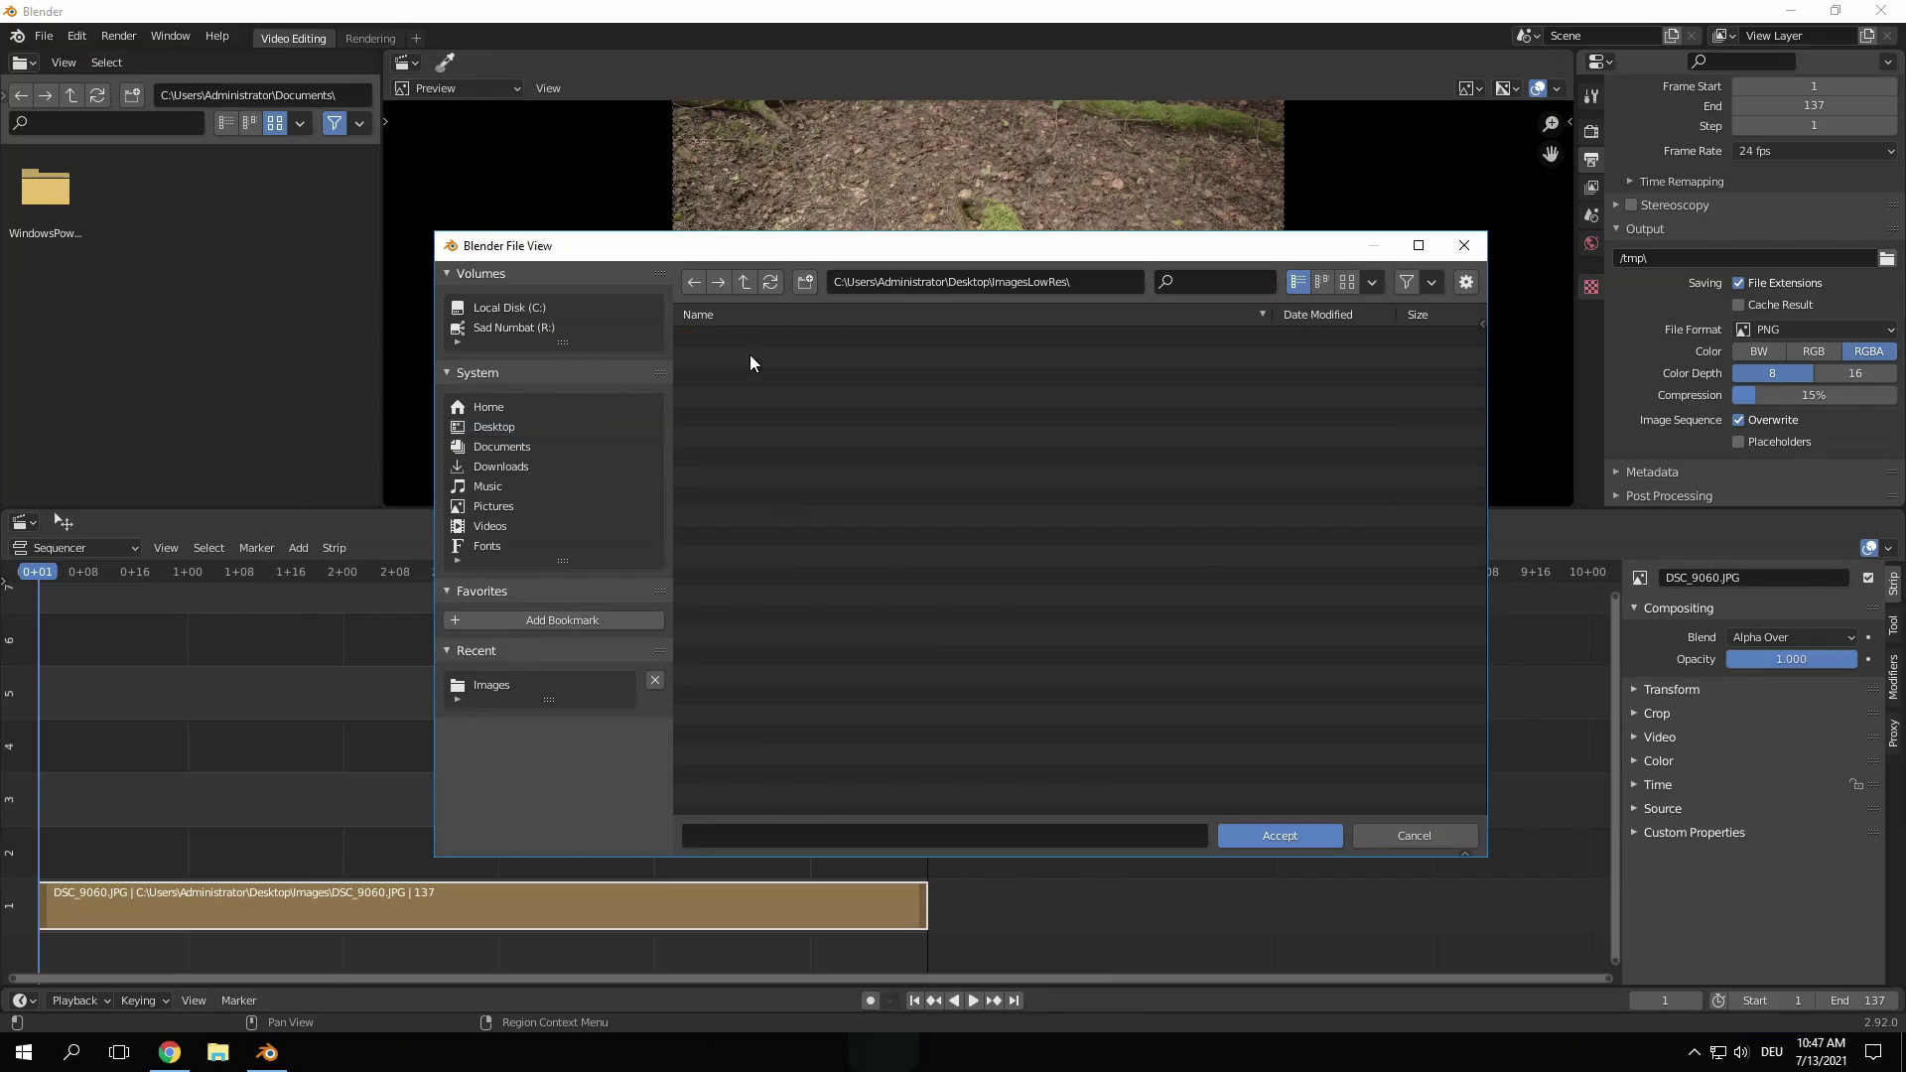
type("sca")
left_click(1277, 835)
key("ctrl+F12")
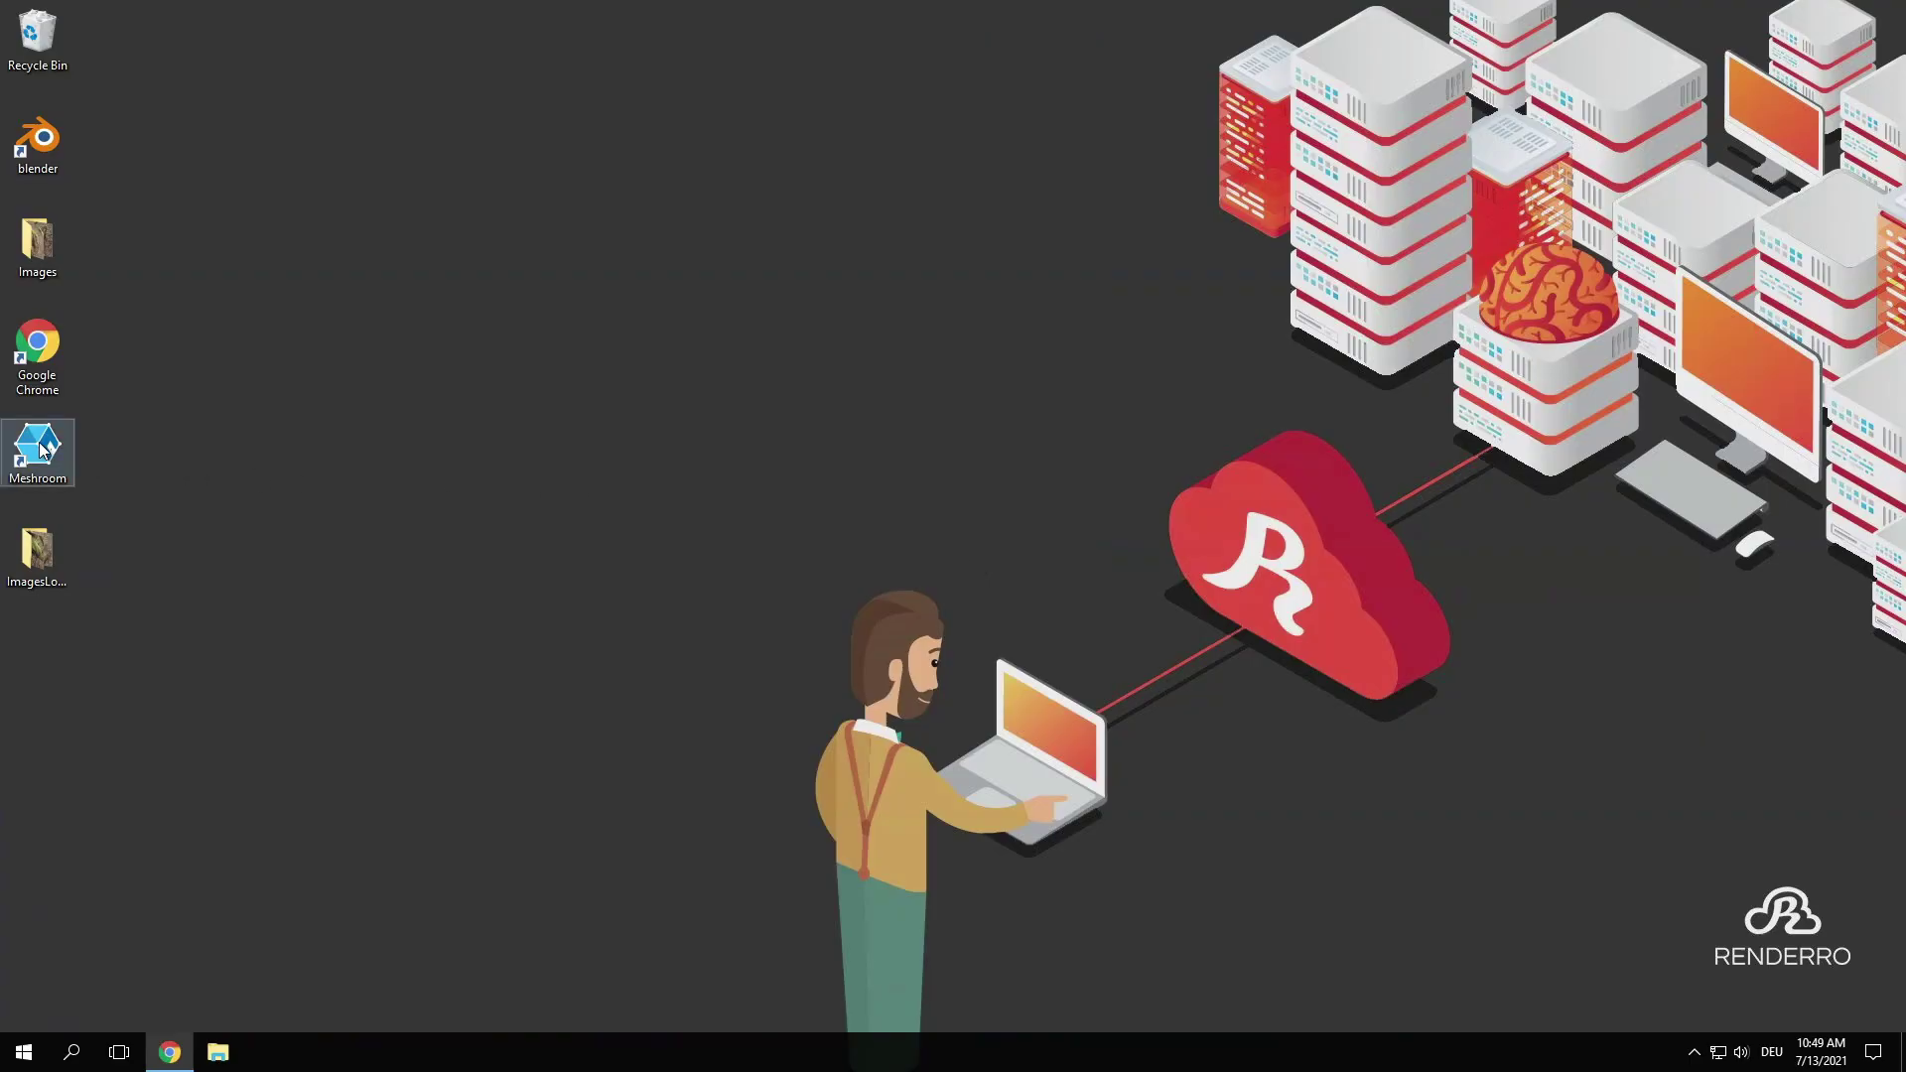
Step: Launch Meshroom and add all 137 ImagesLowRes photos to its Images panel
double_click(40, 449)
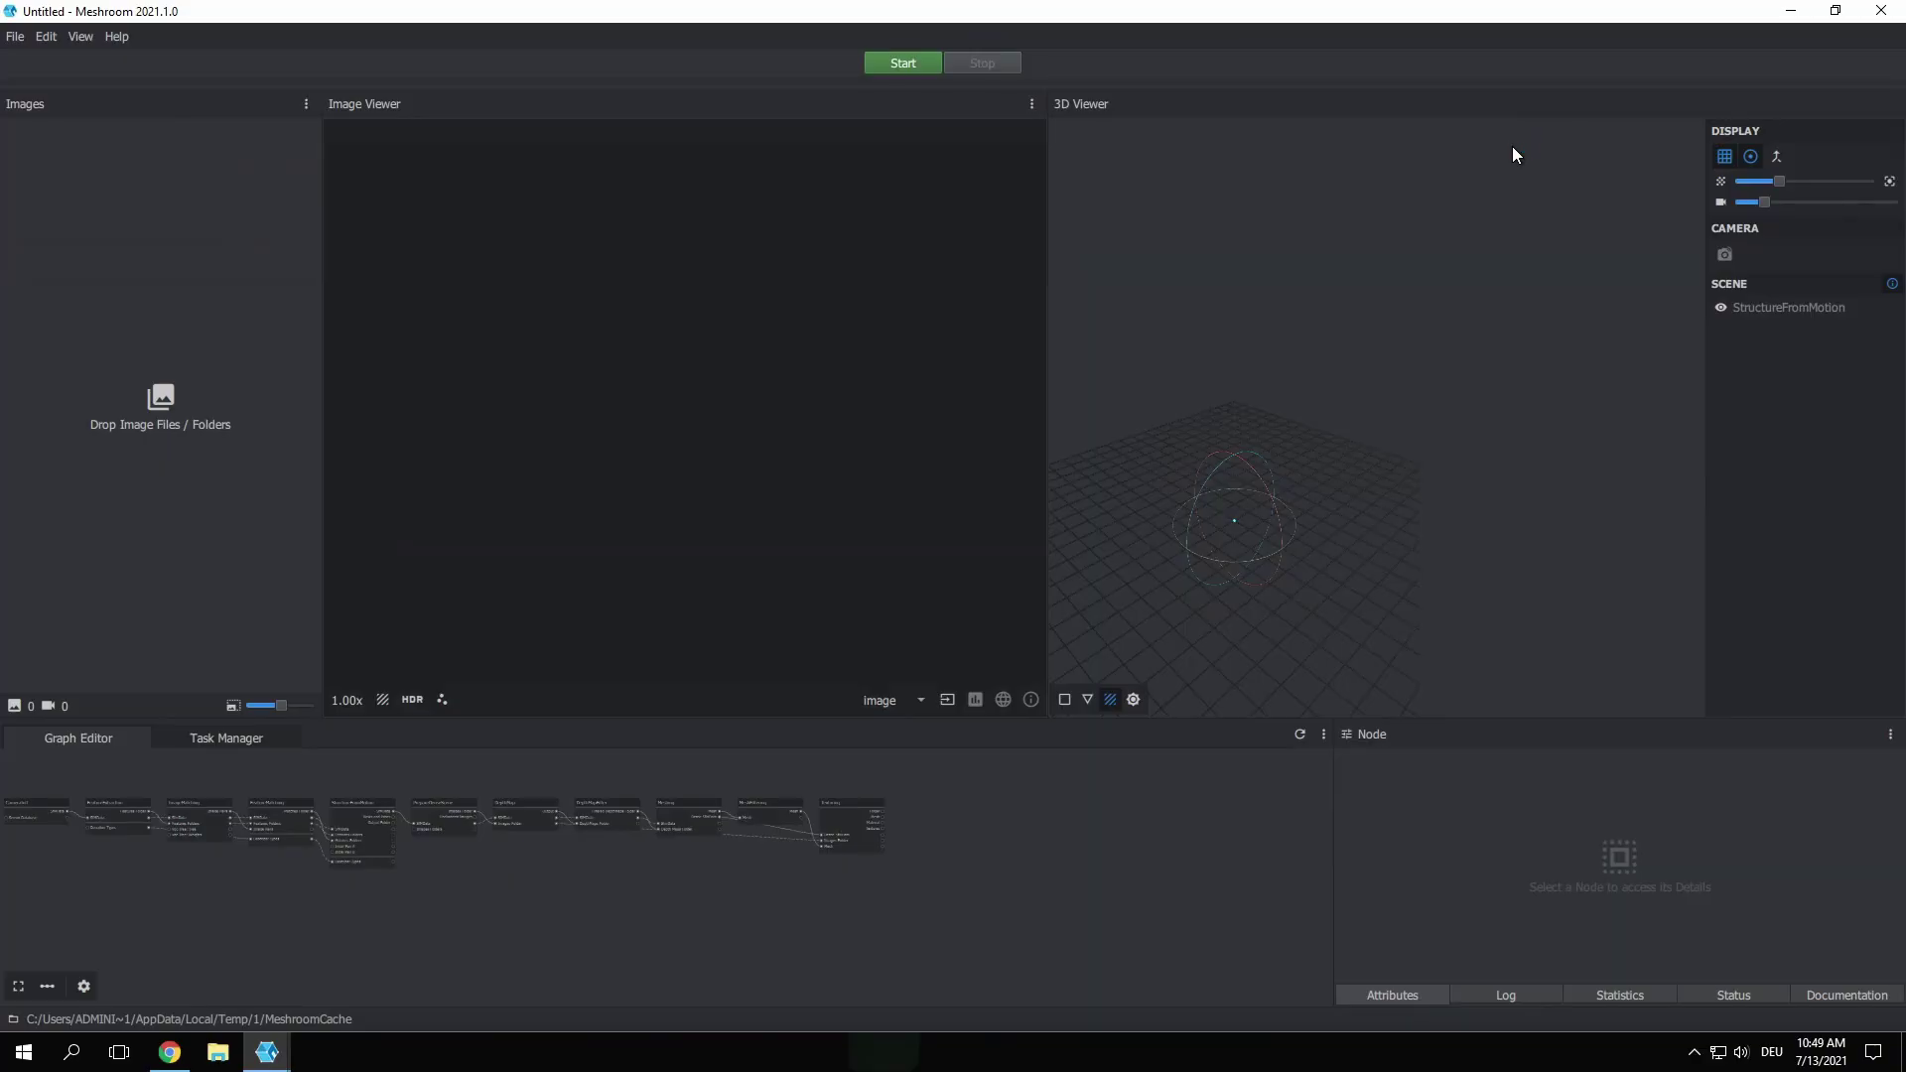
key("alt+Tab")
key("ctrl+a")
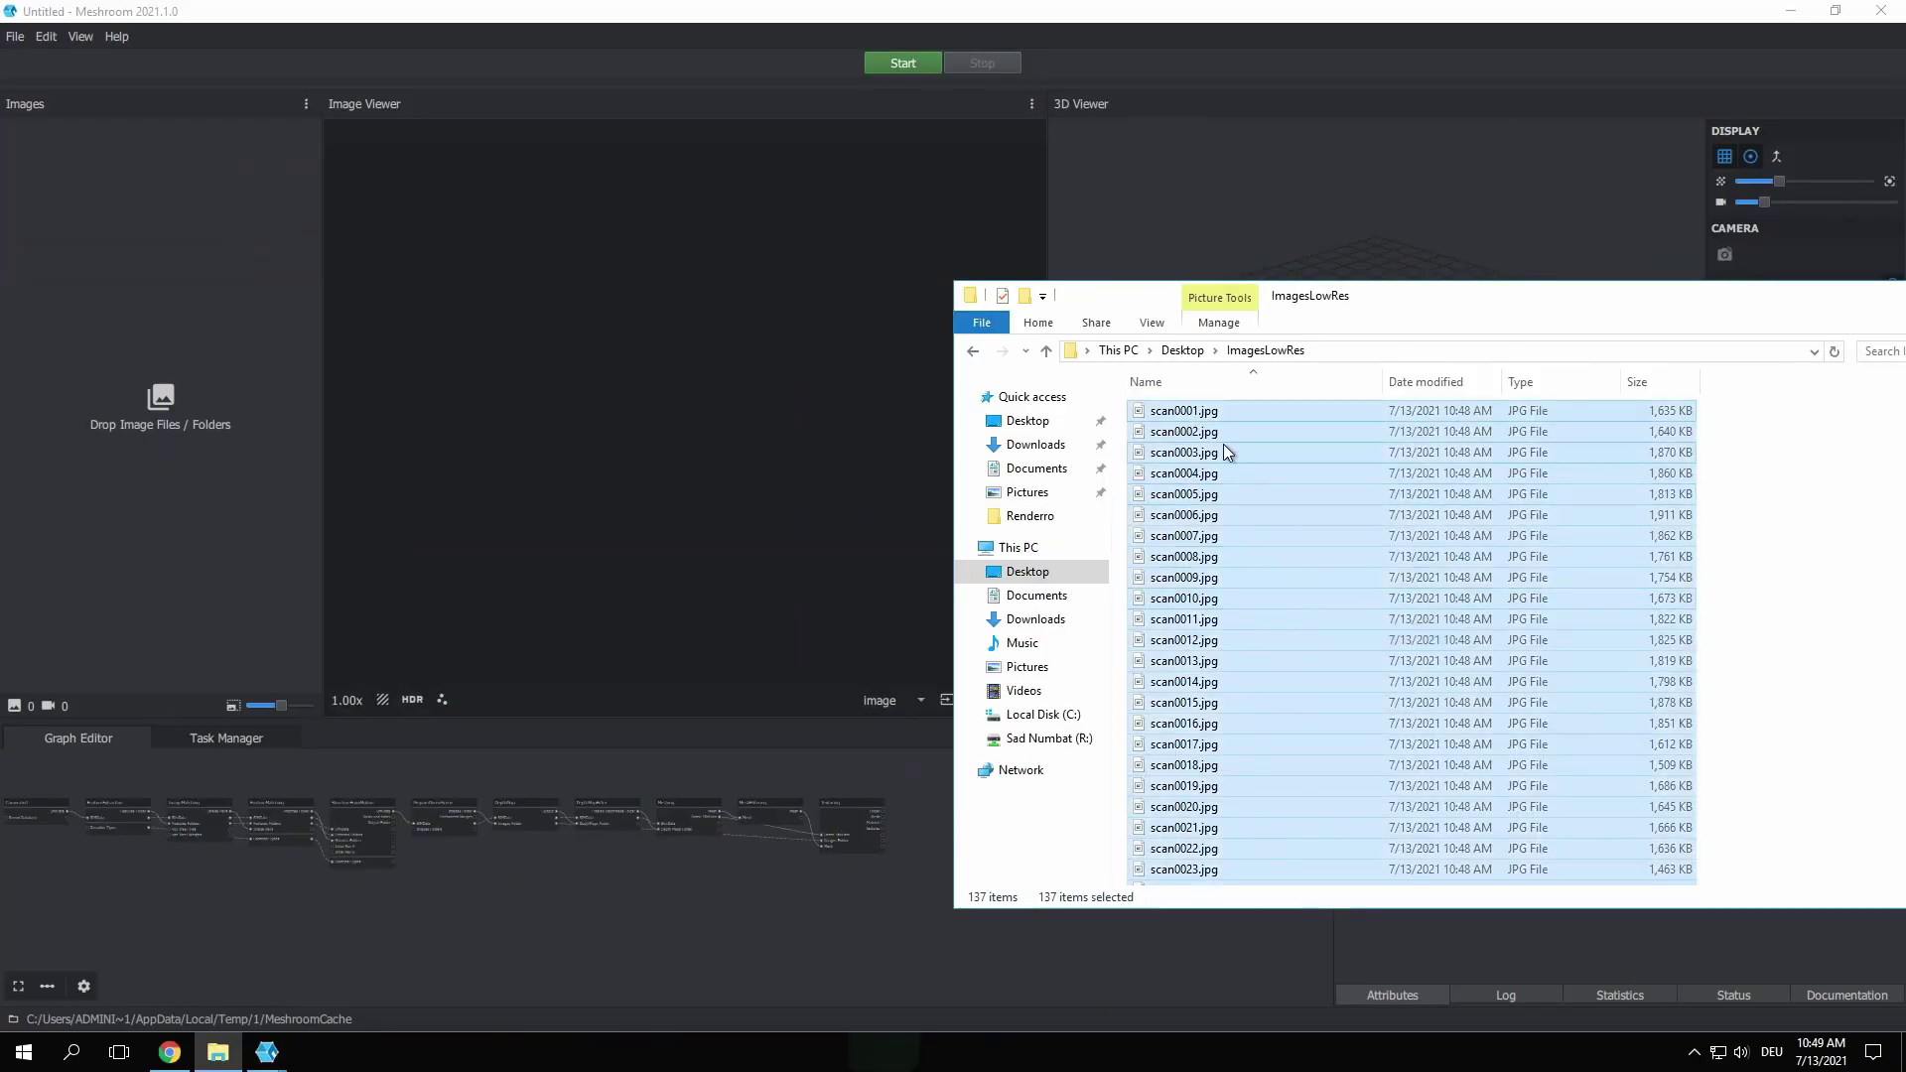
left_click_drag(1223, 444, 146, 348)
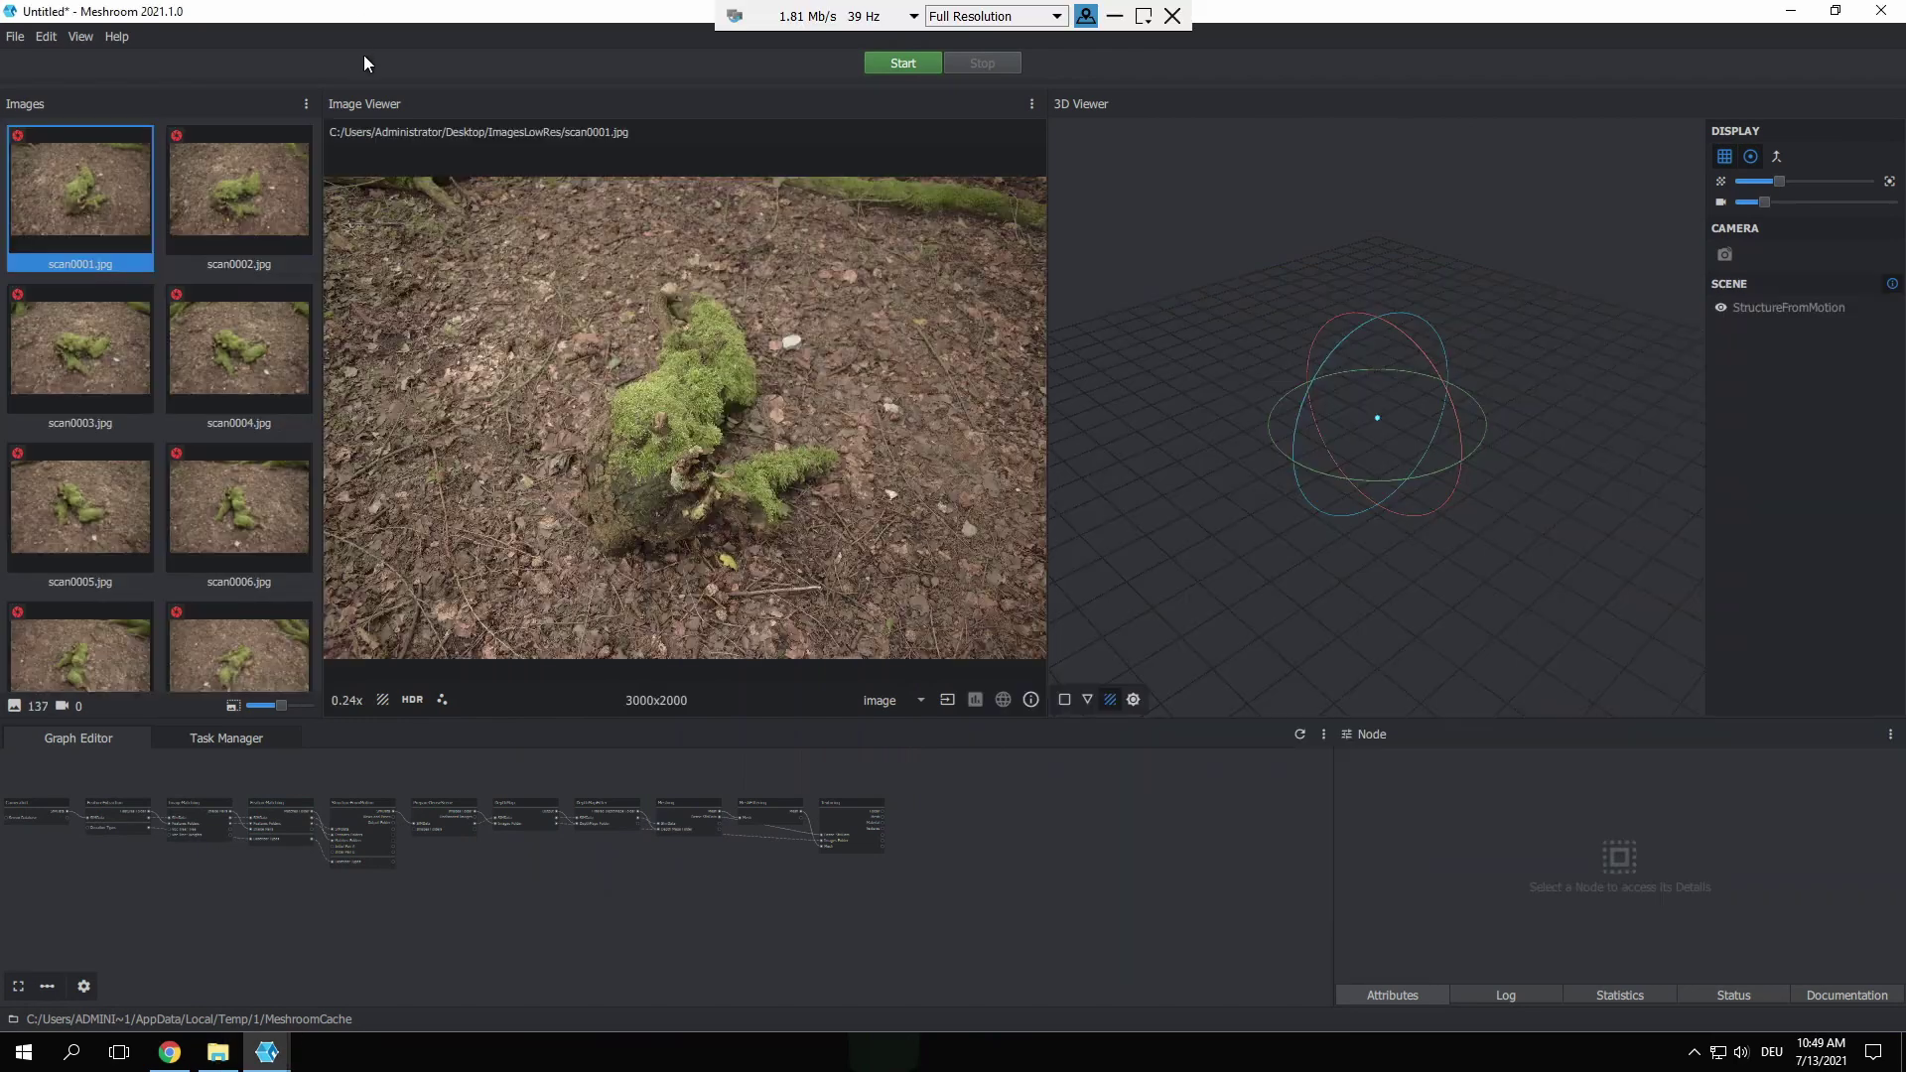
Step: Set the Meshing node's Max Input Points to 20000000 and Max Points to 2000000
scroll(710, 856, "up", 5)
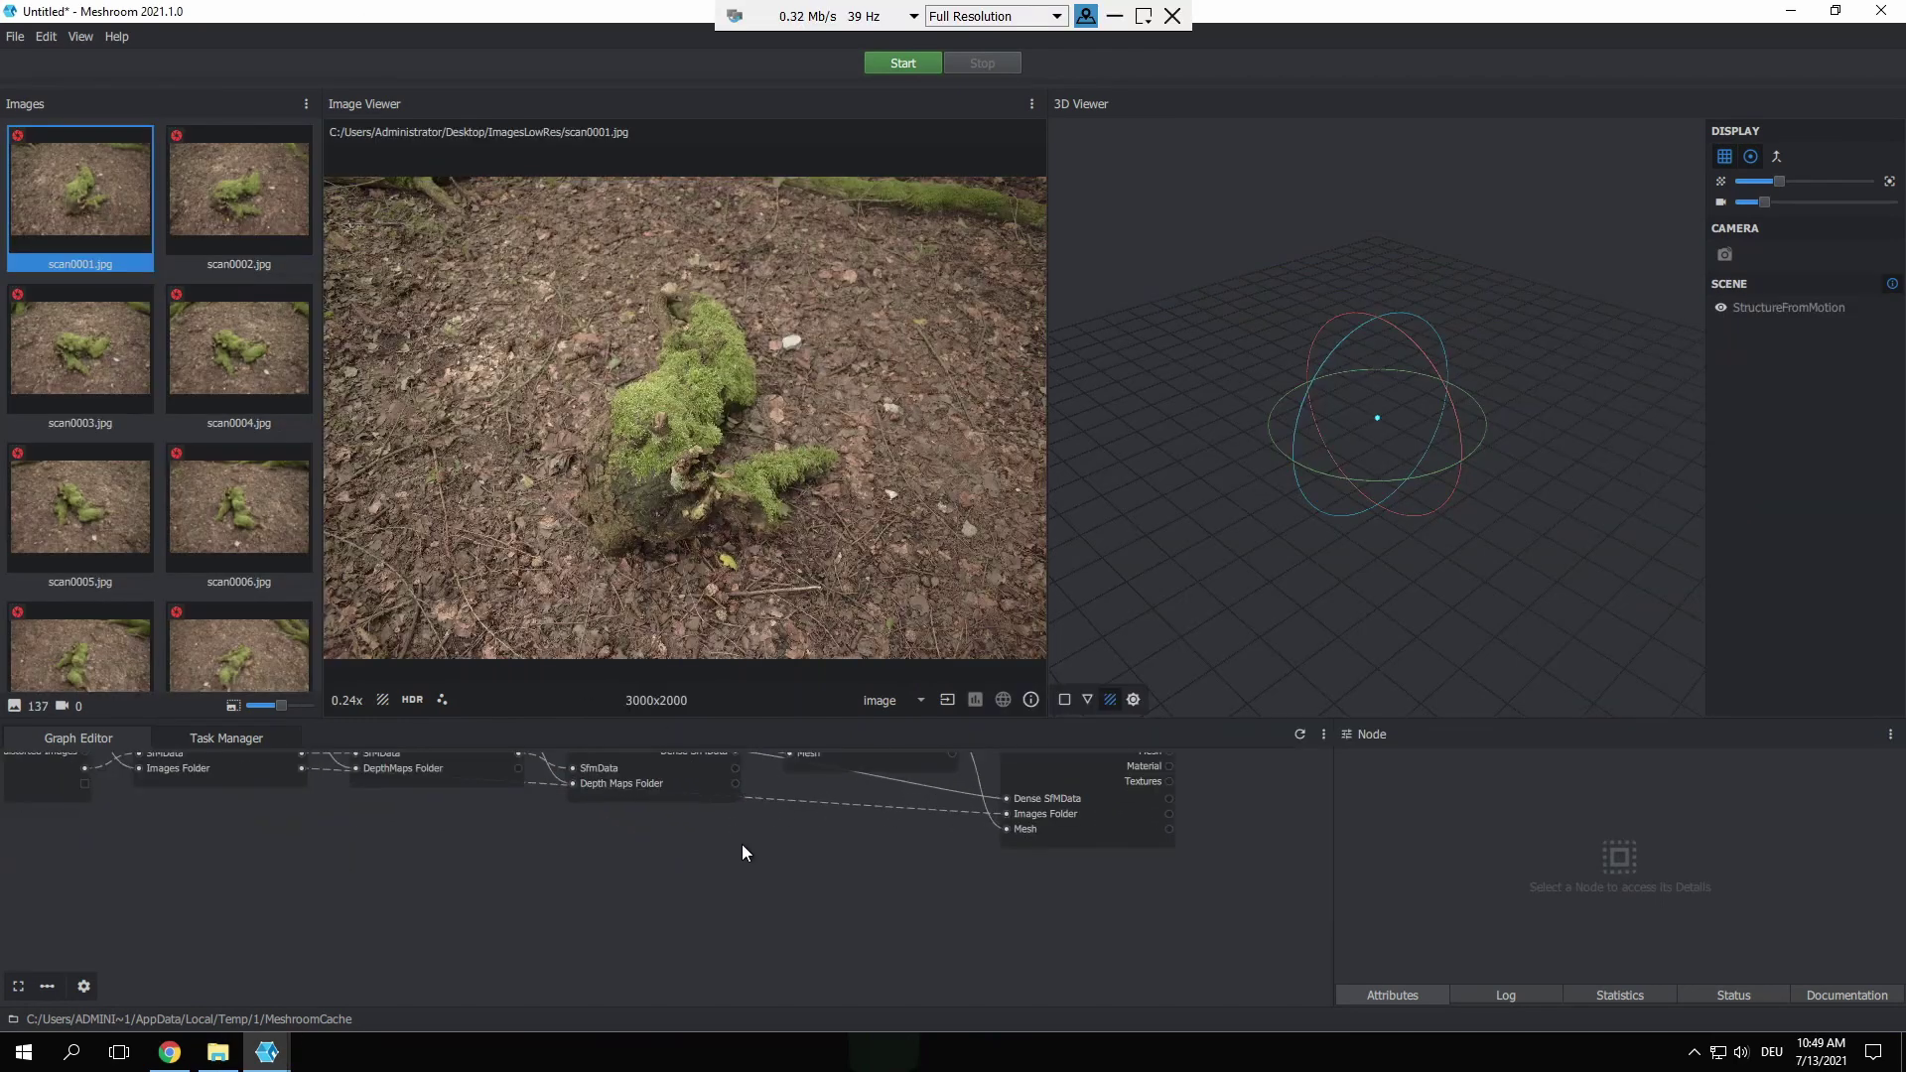
middle_click_drag(706, 911, 670, 968)
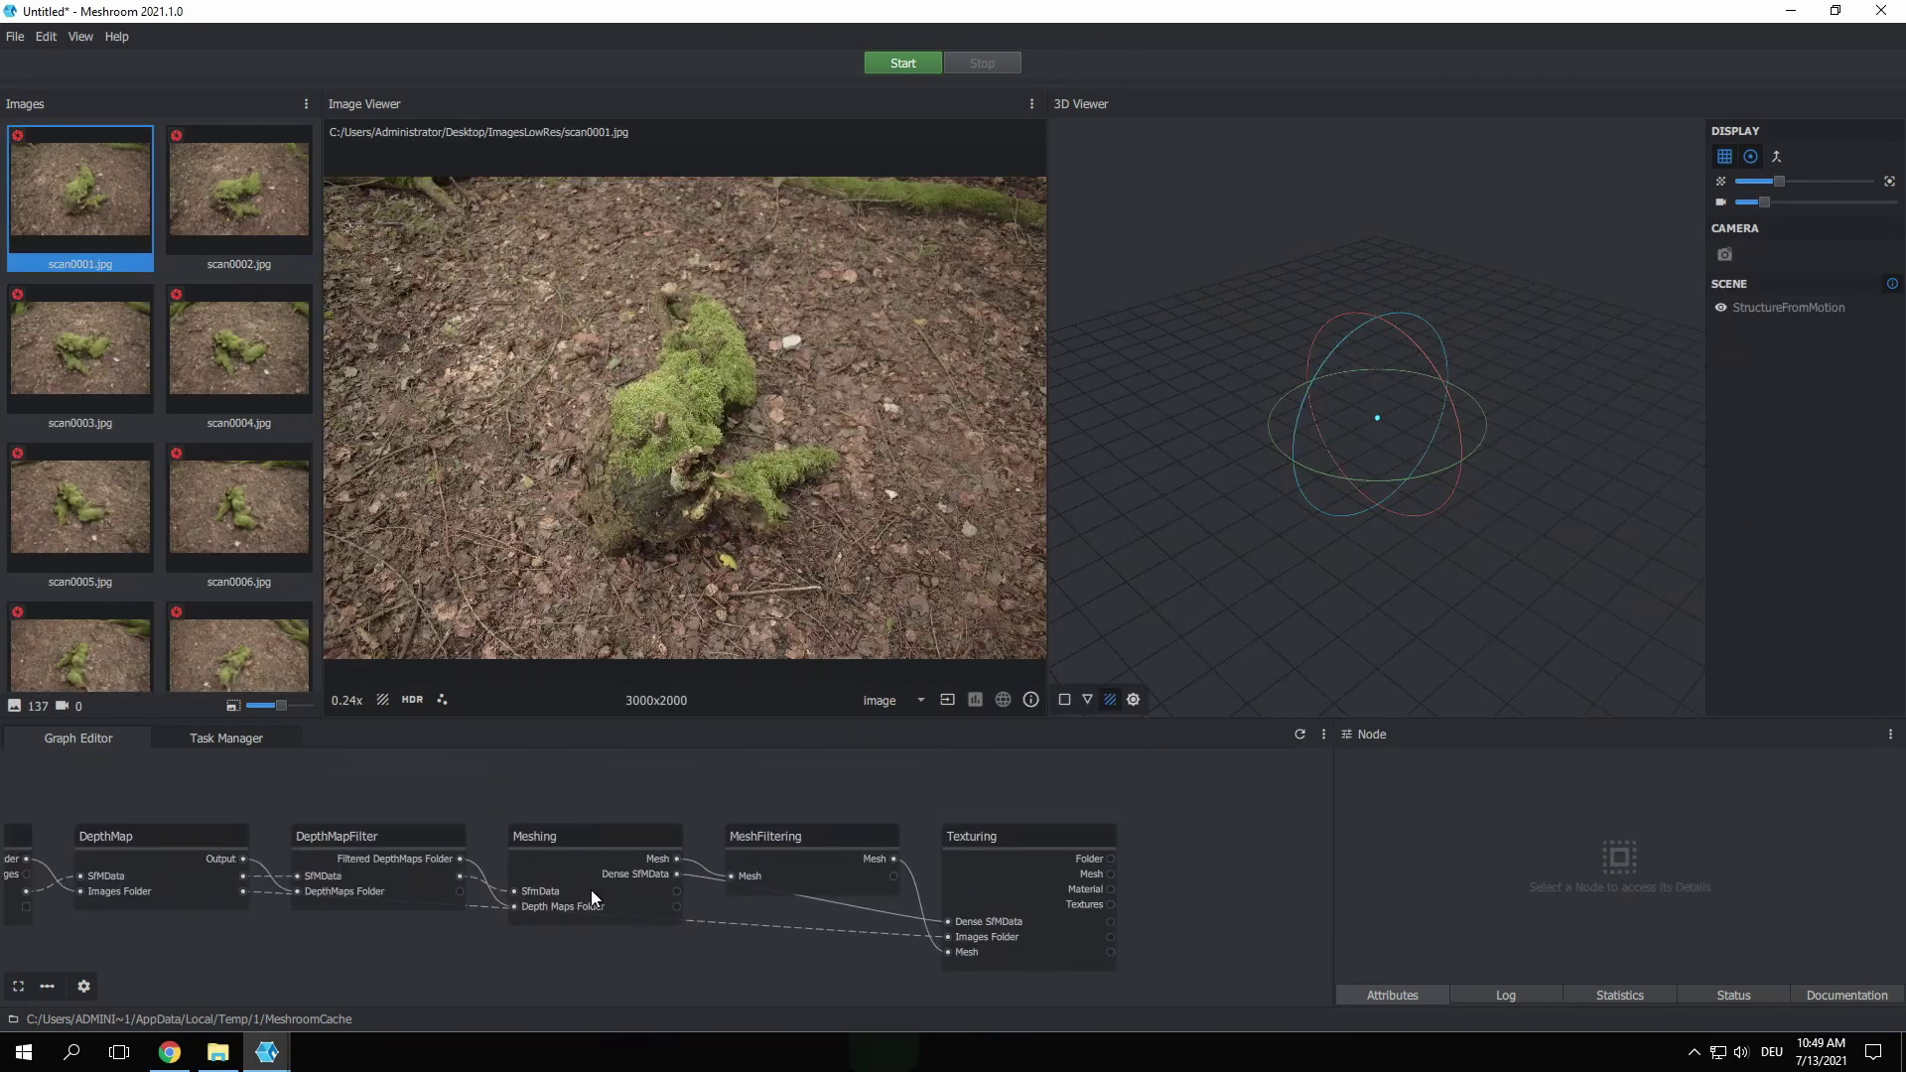
left_click(558, 848)
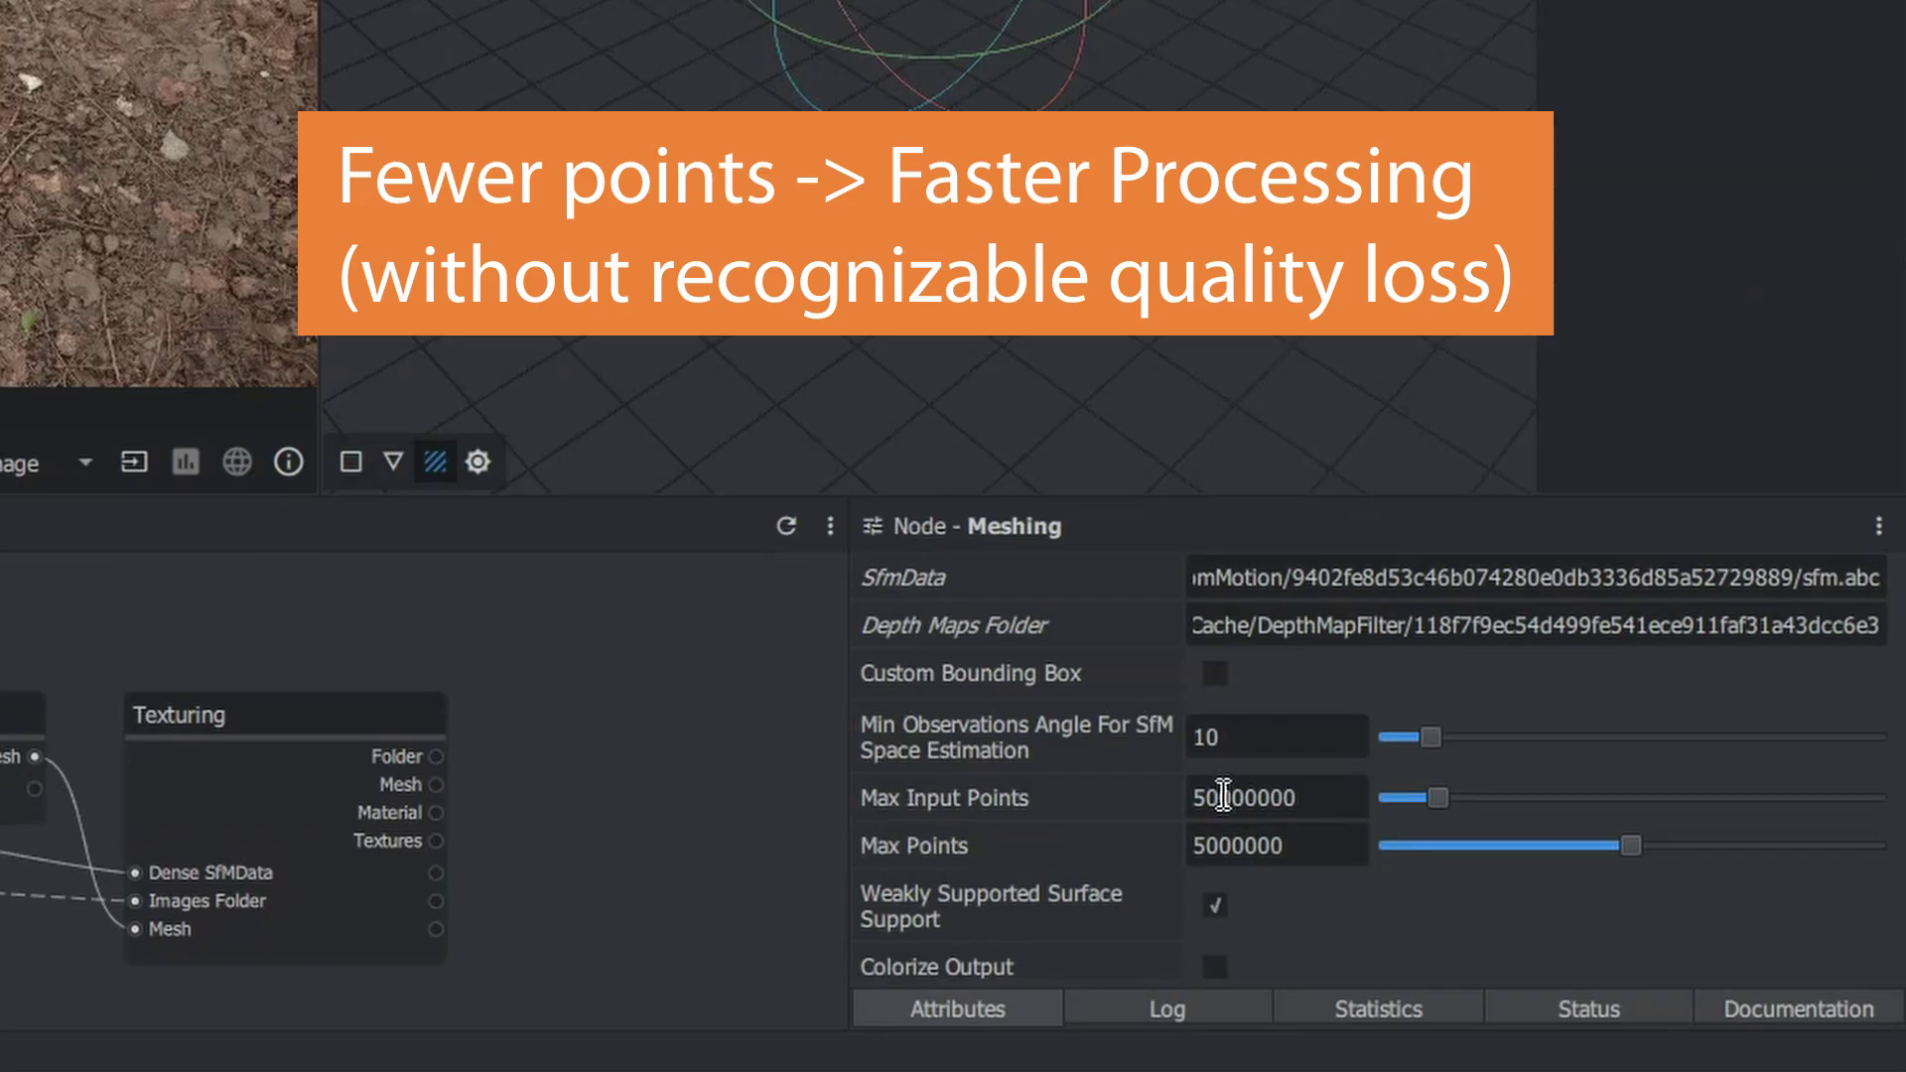
left_click_drag(1534, 879, 1505, 876)
type("20")
left_click_drag(1217, 846, 1163, 851)
type("20")
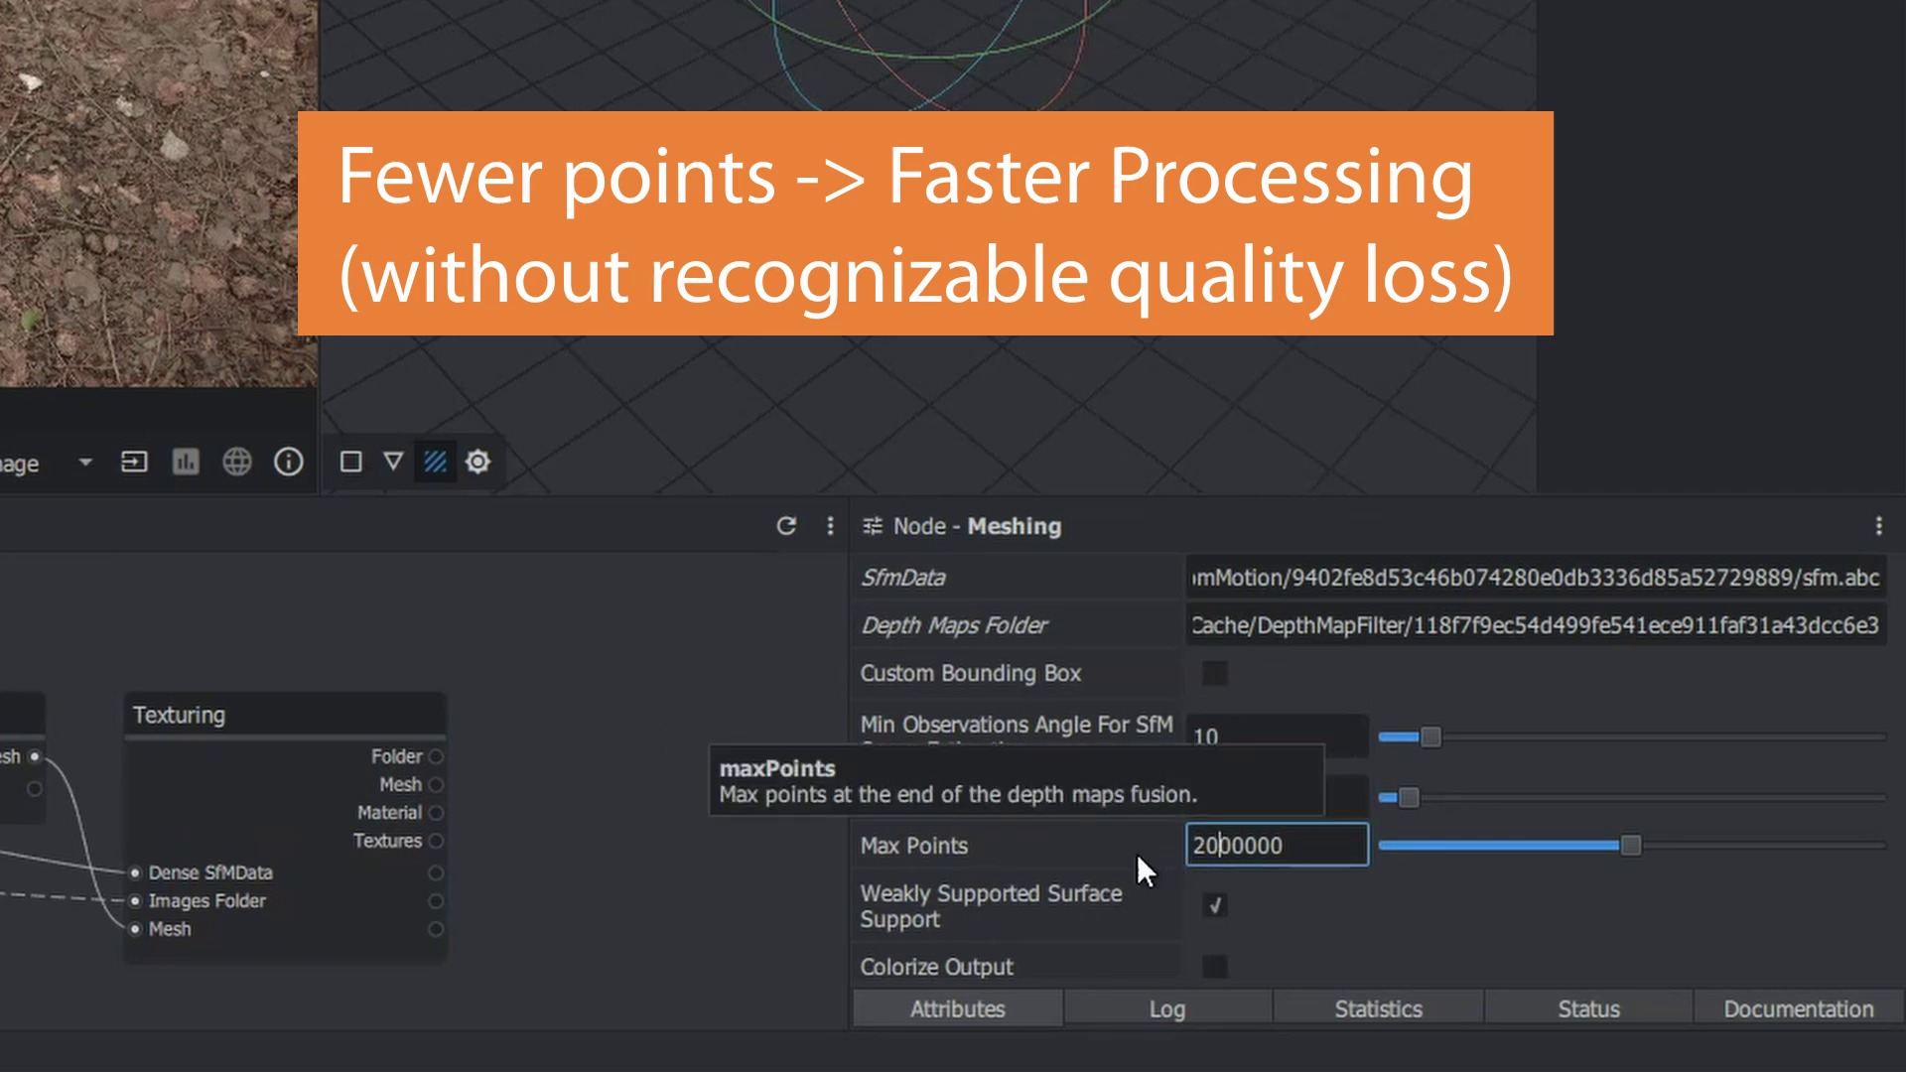
left_click(580, 687)
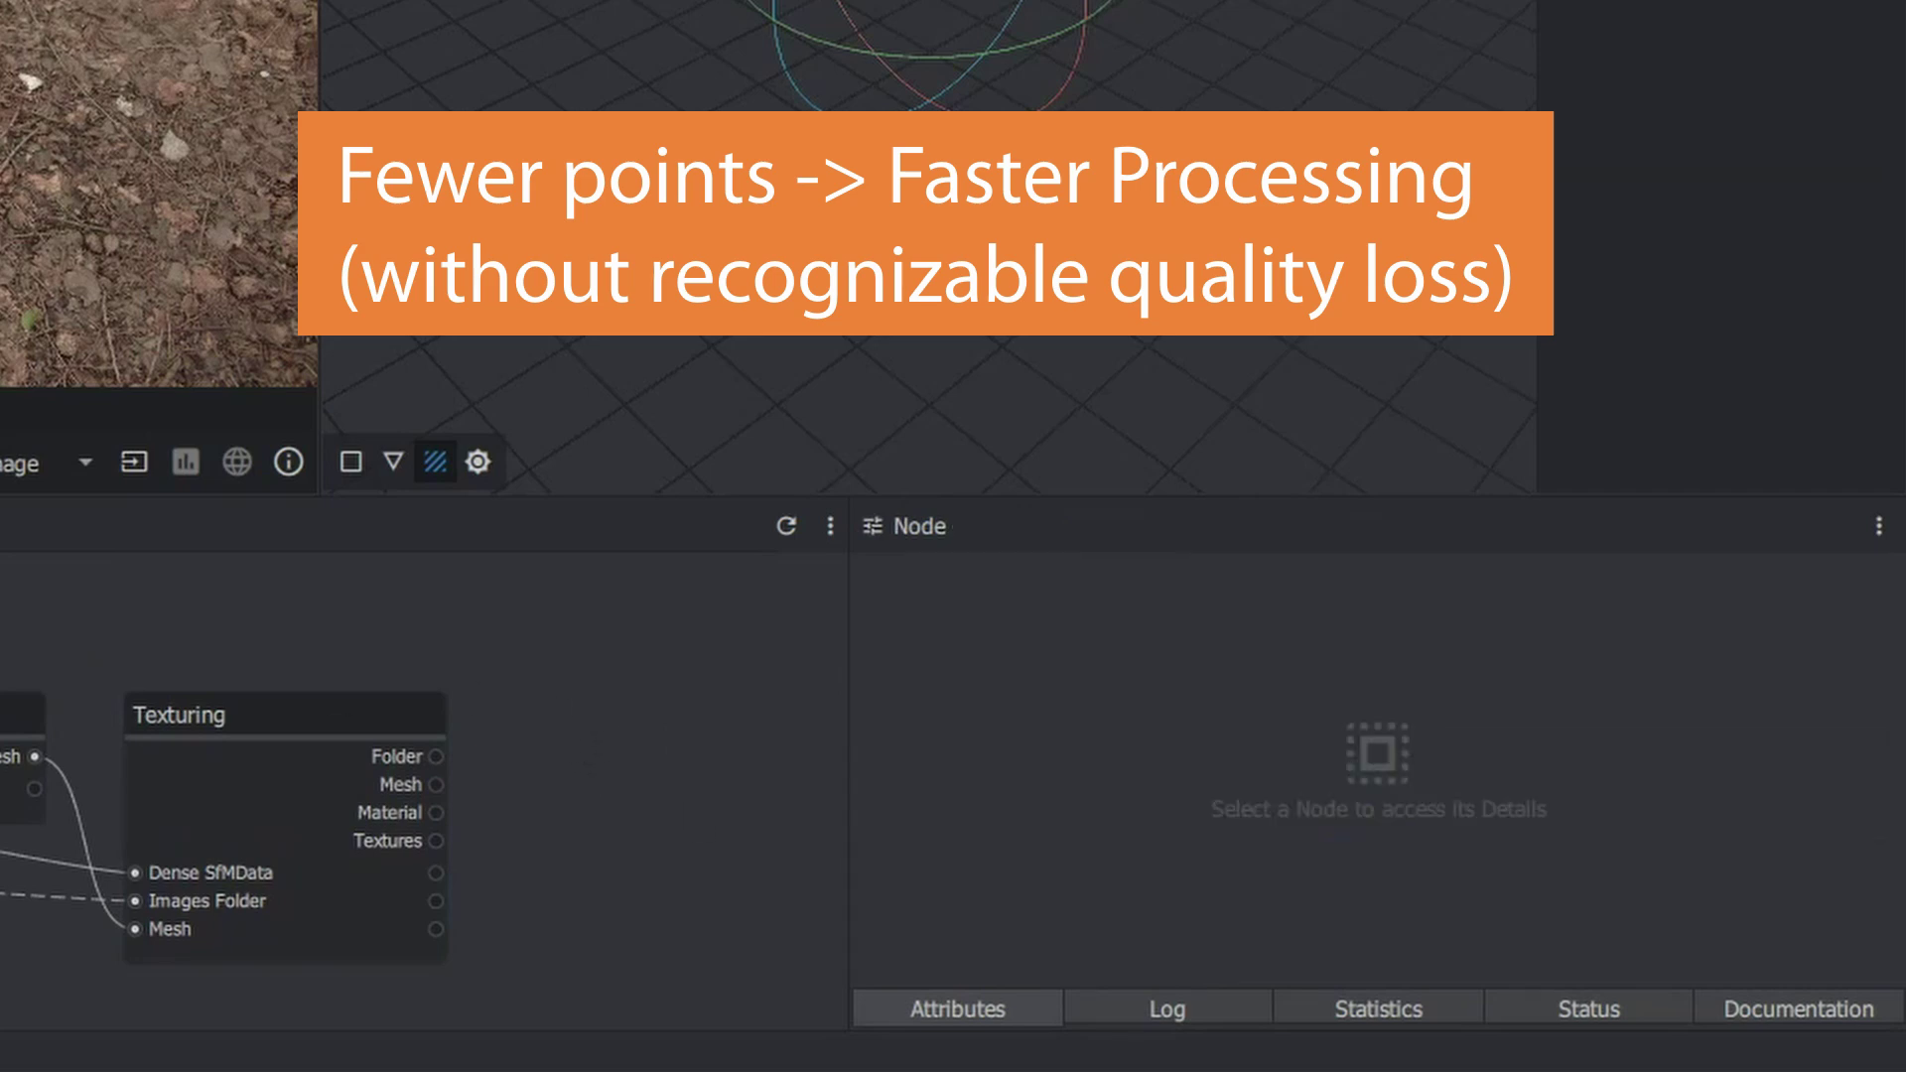
left_click(20, 713)
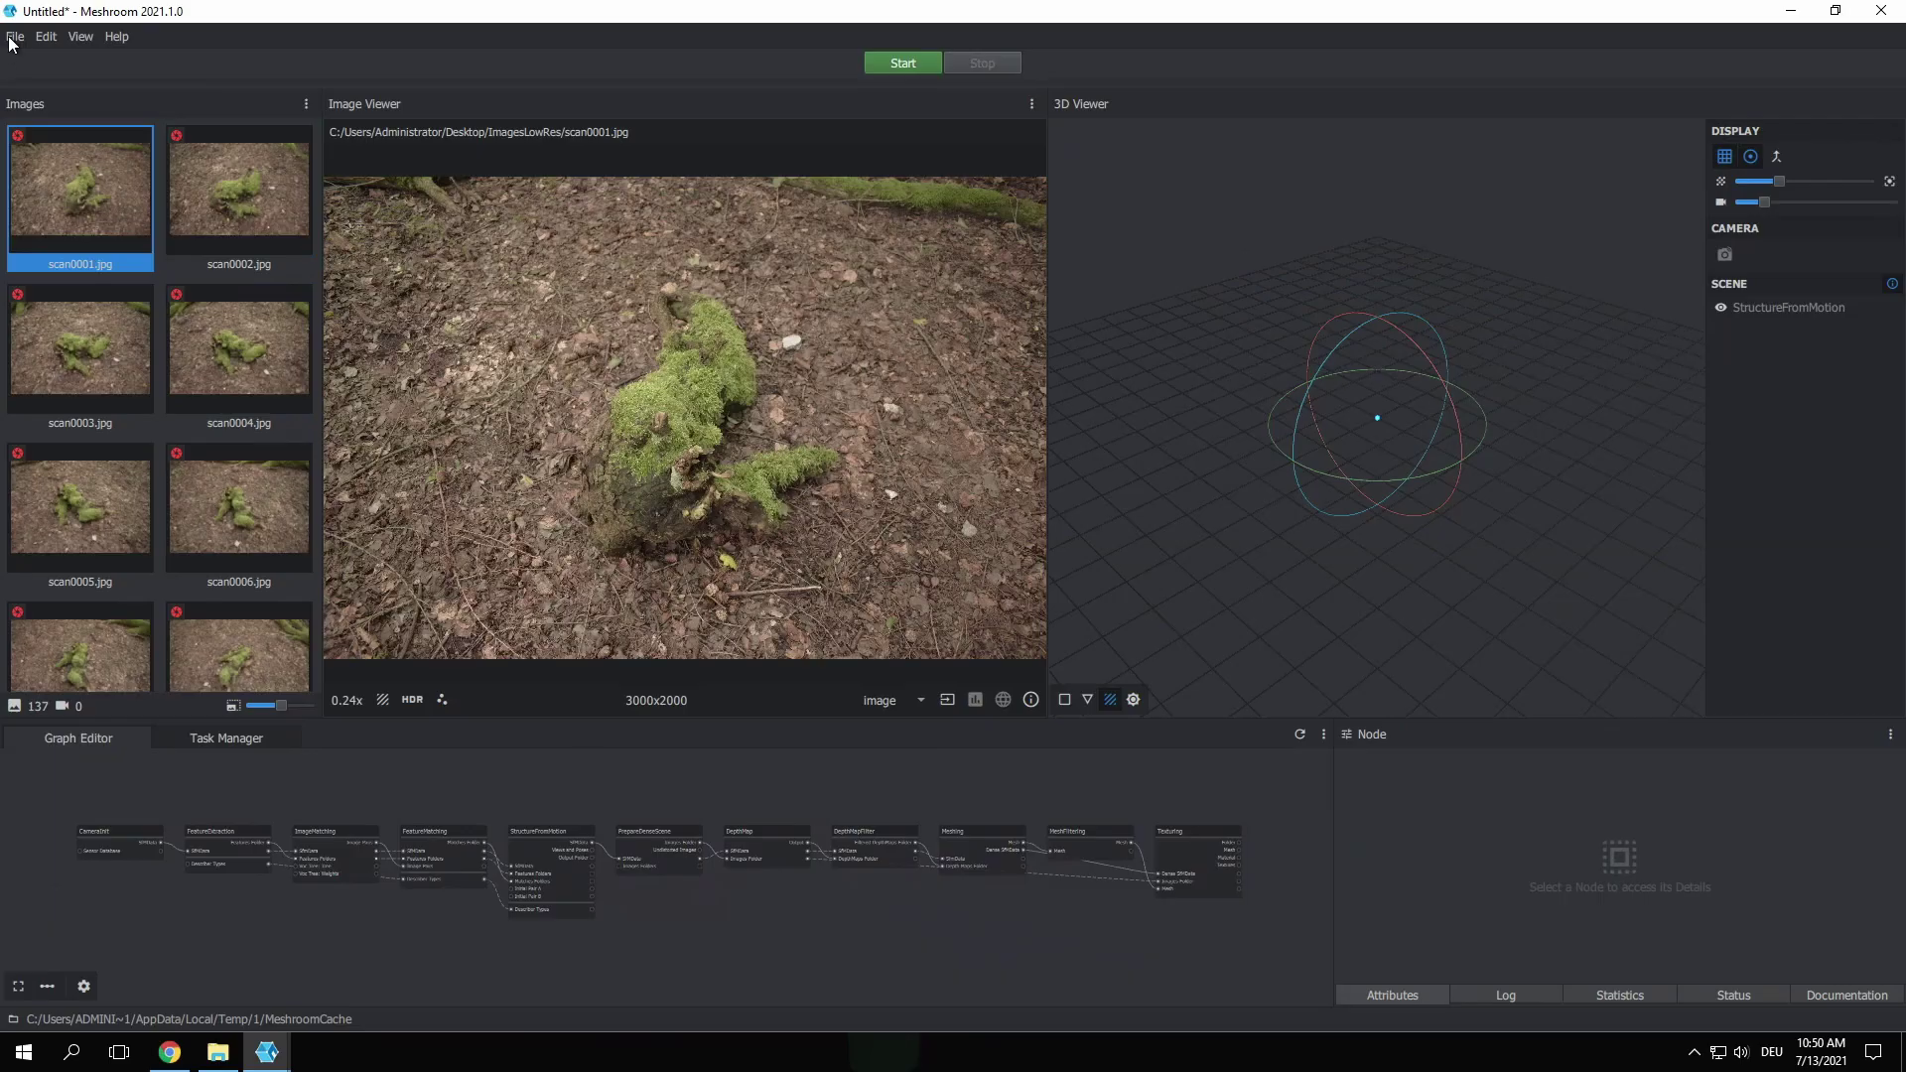
left_click(20, 34)
Step: Save the project as Scan on the Desktop, start the pipeline and watch each node's progress
left_click(40, 220)
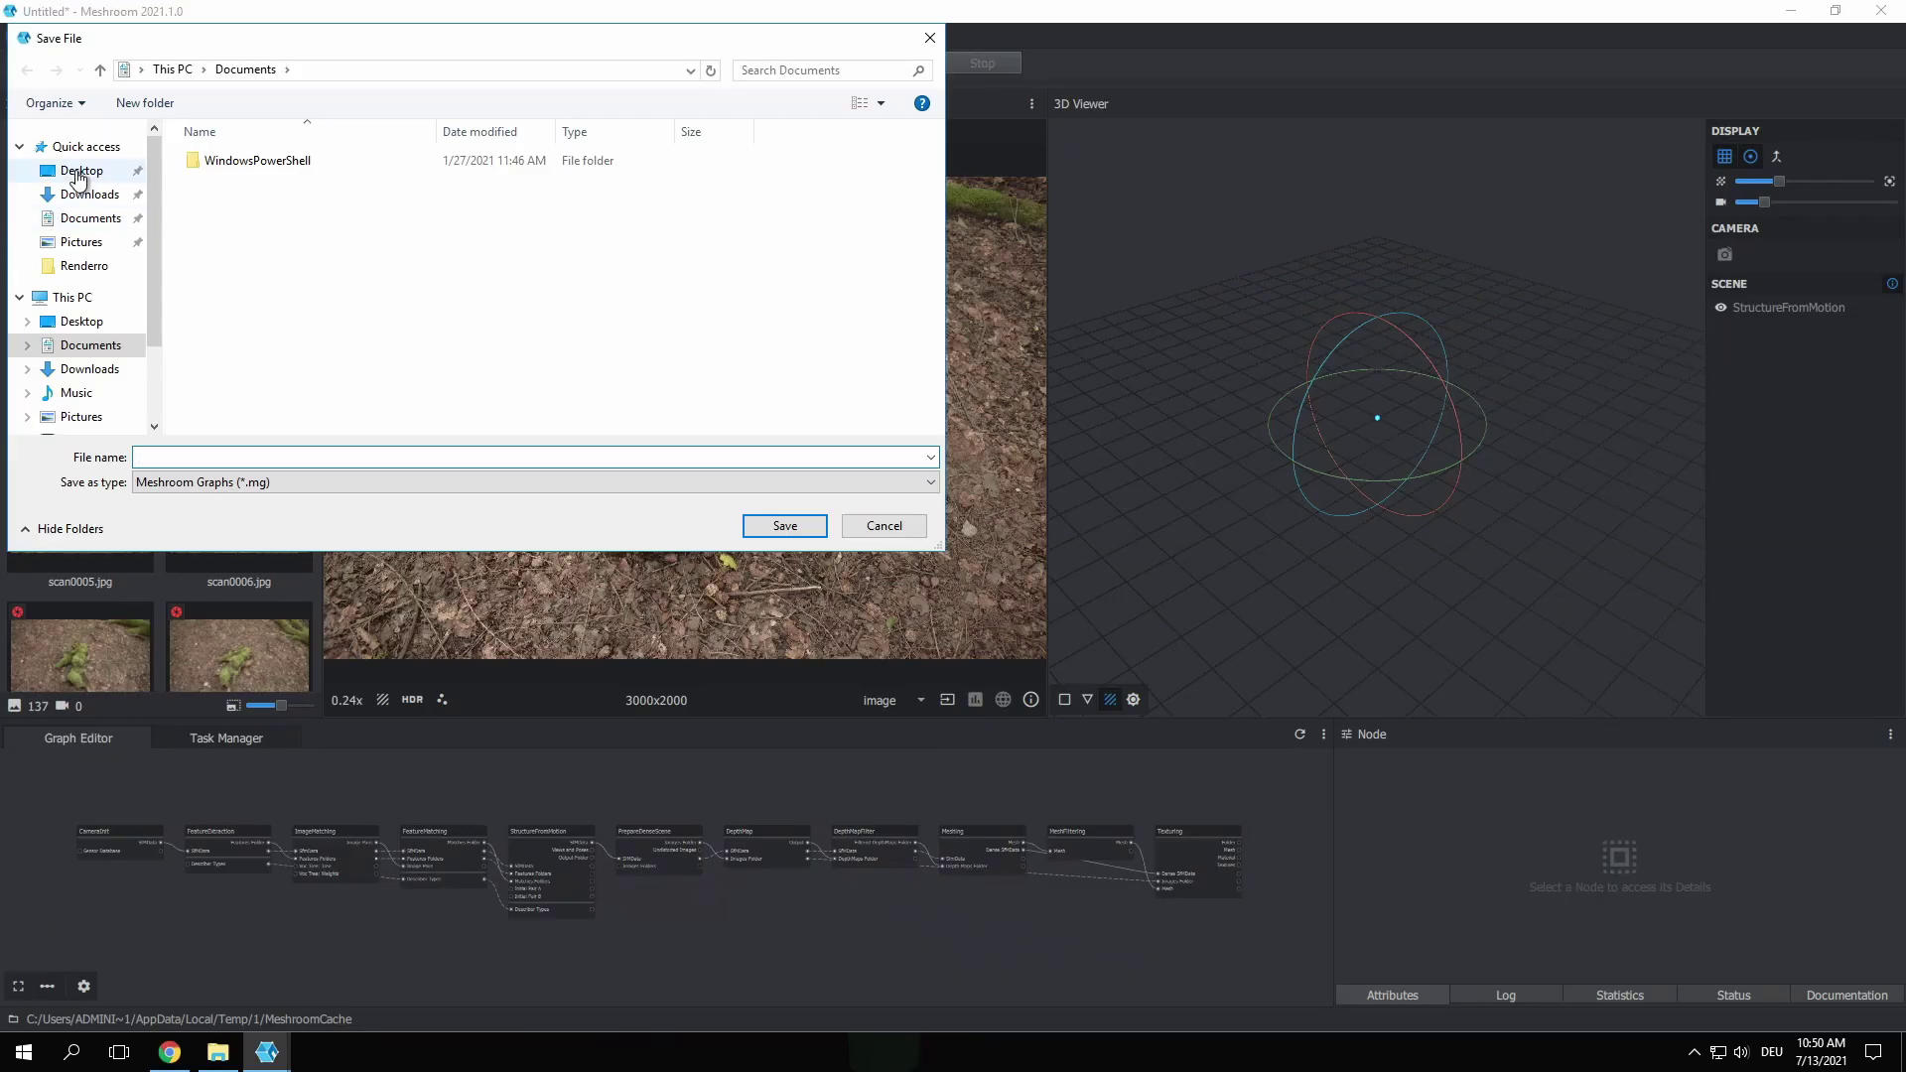
left_click(79, 171)
left_click(198, 457)
type("Scan")
key("Return")
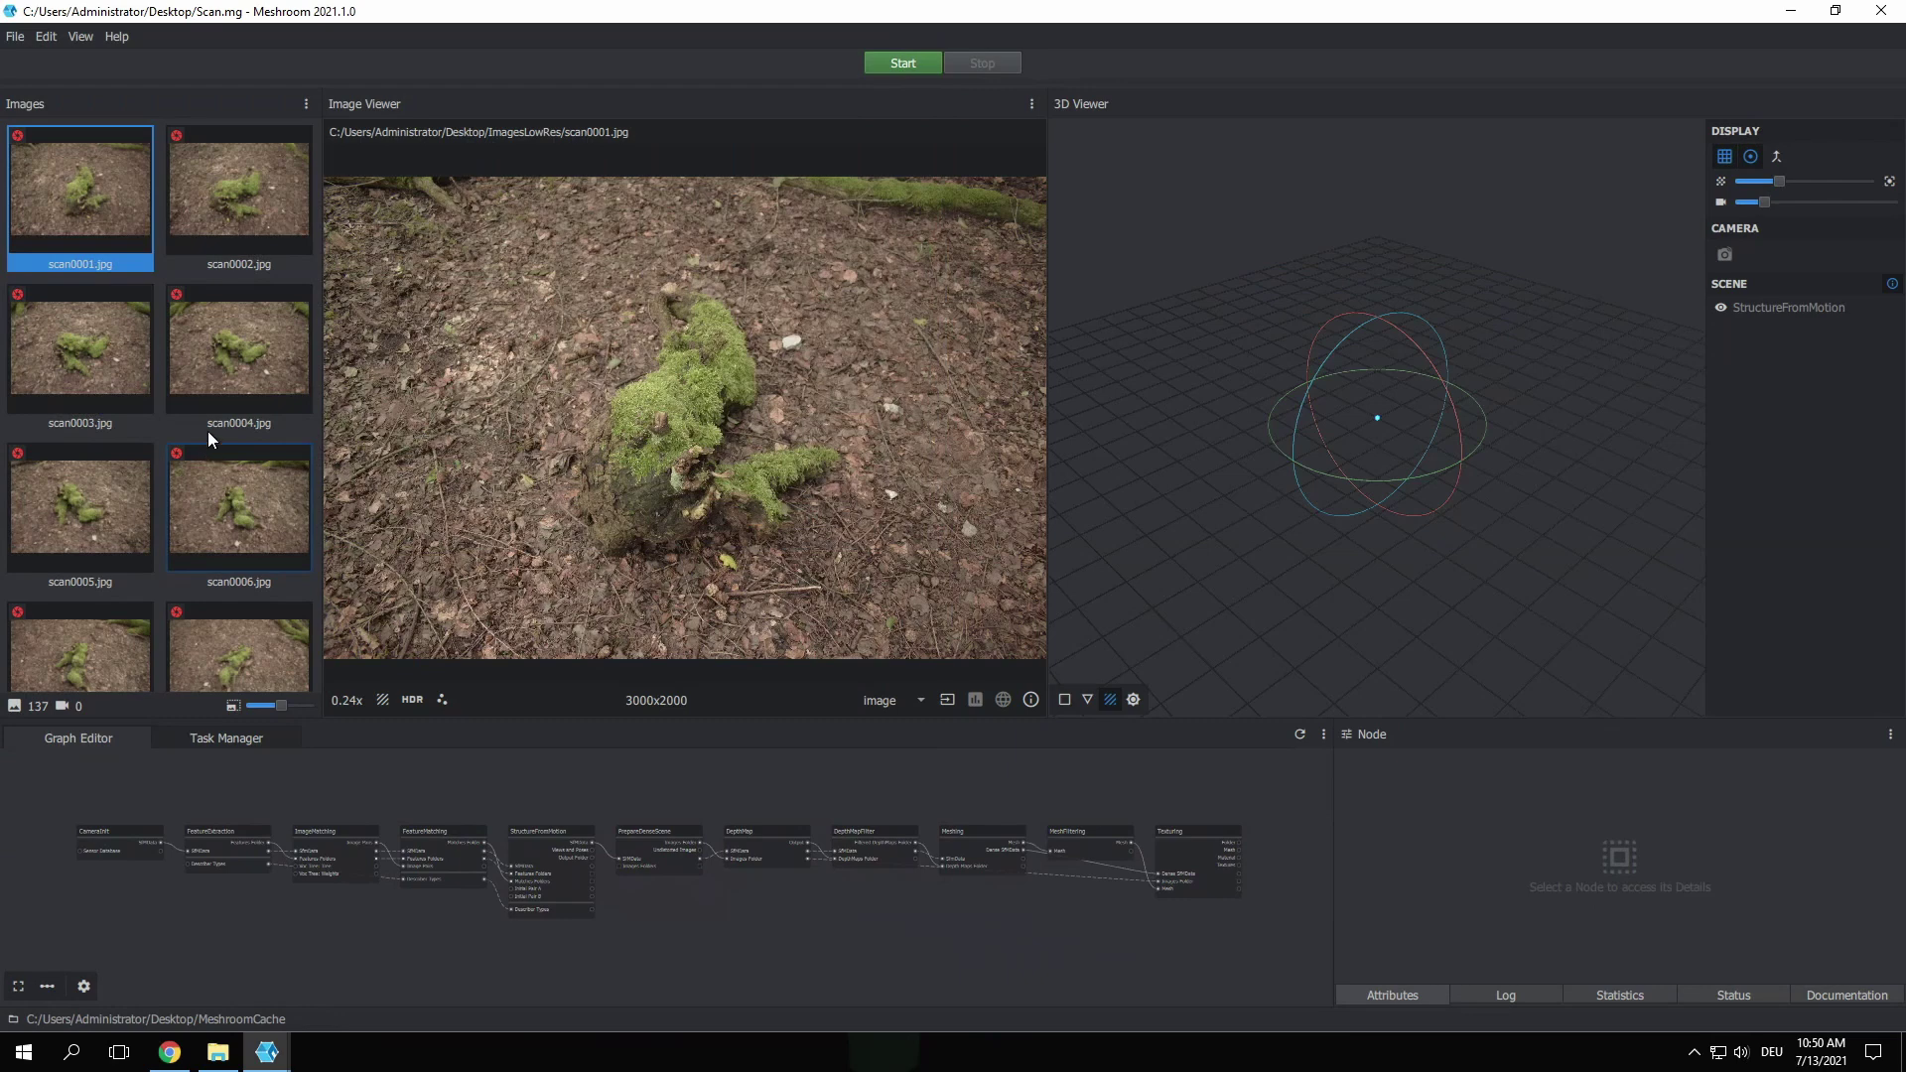
left_click(910, 62)
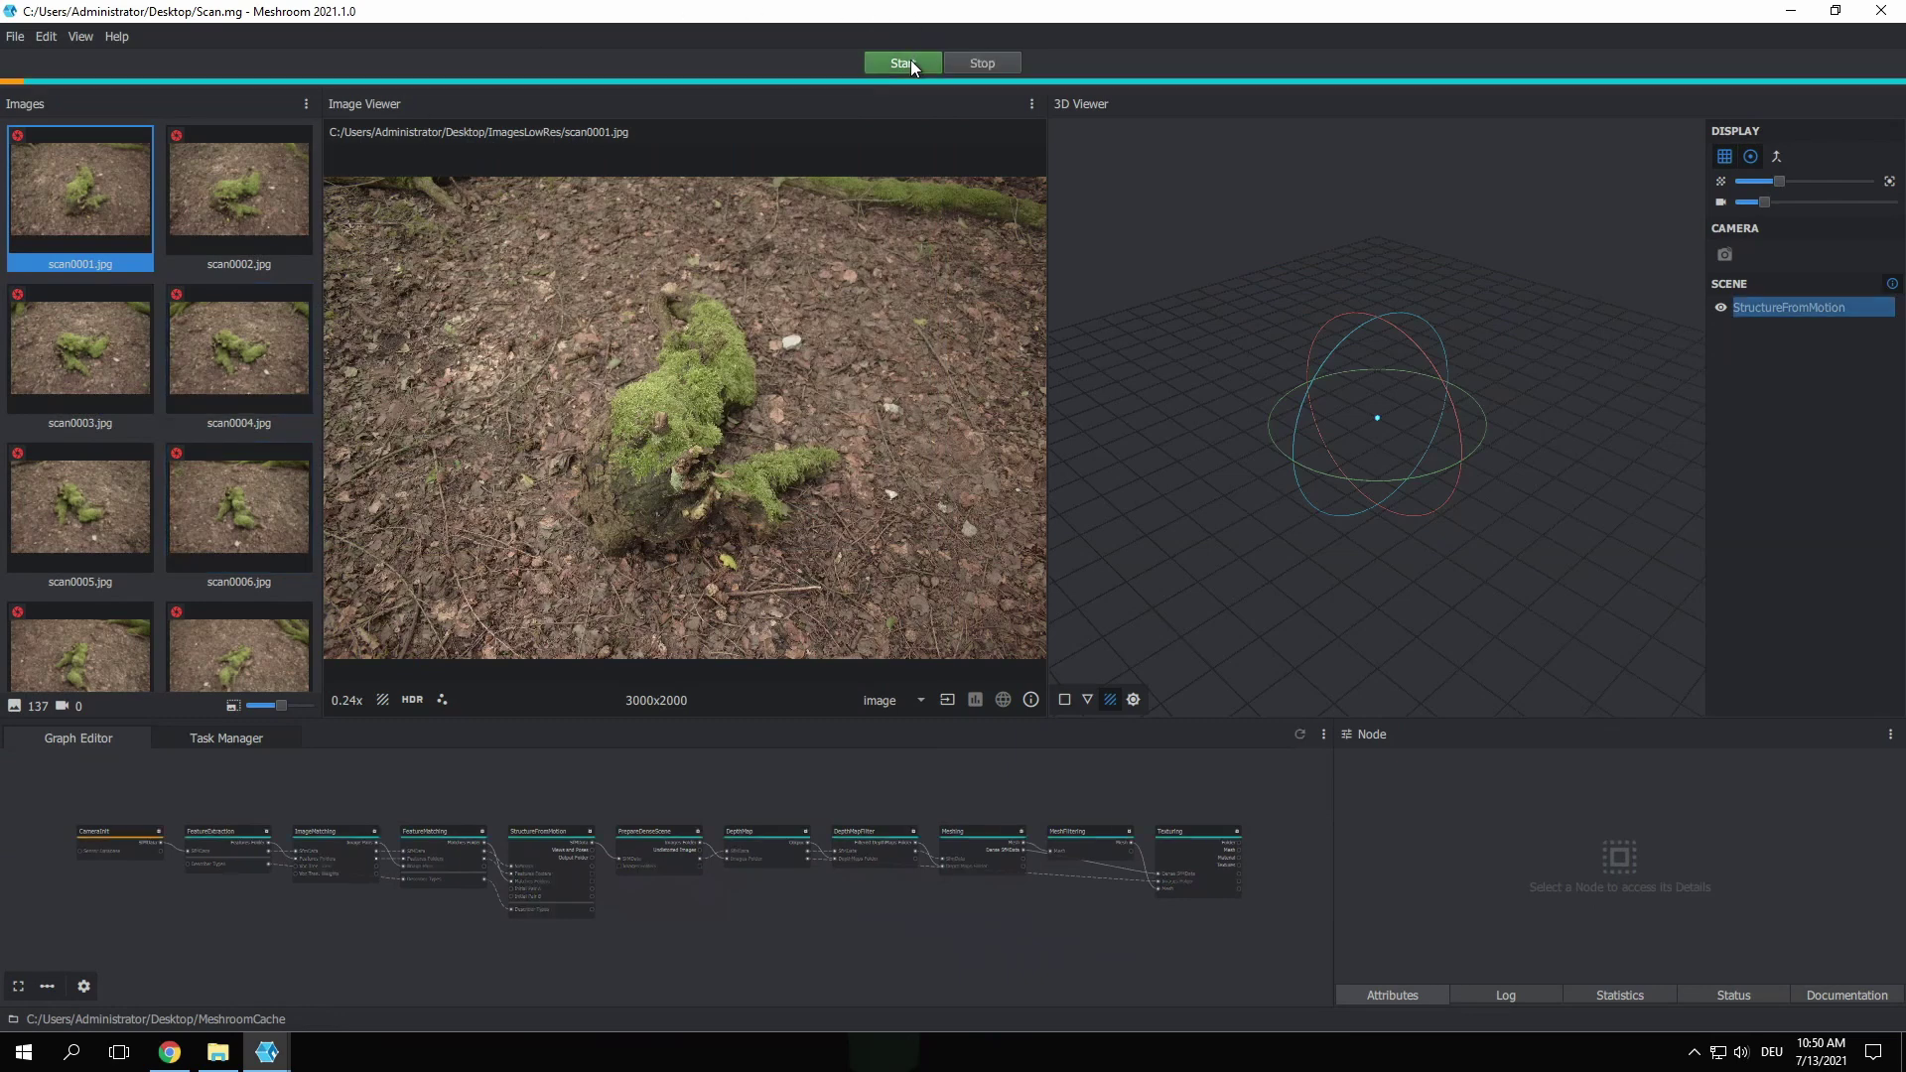
left_click(230, 734)
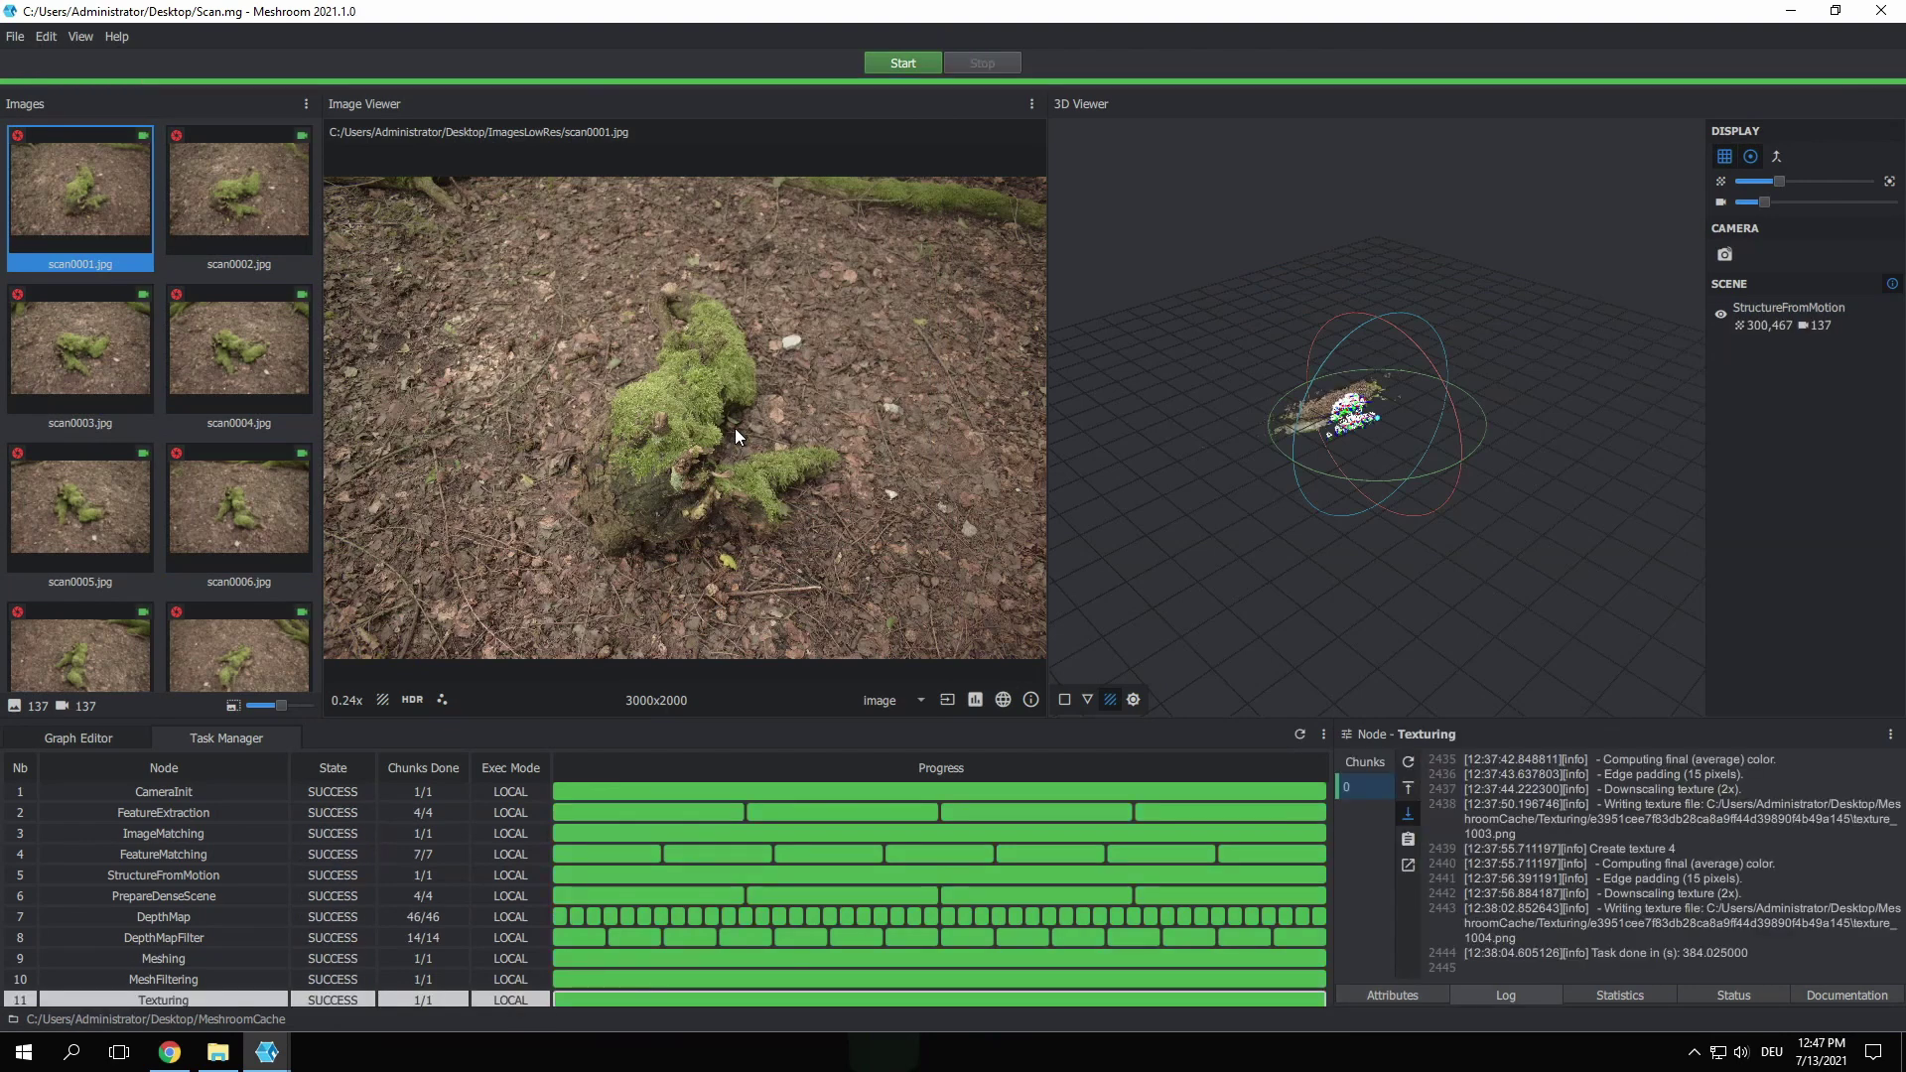
Step: Close Meshroom, launch Blender and delete the default cube, camera and light
left_click(1896, 8)
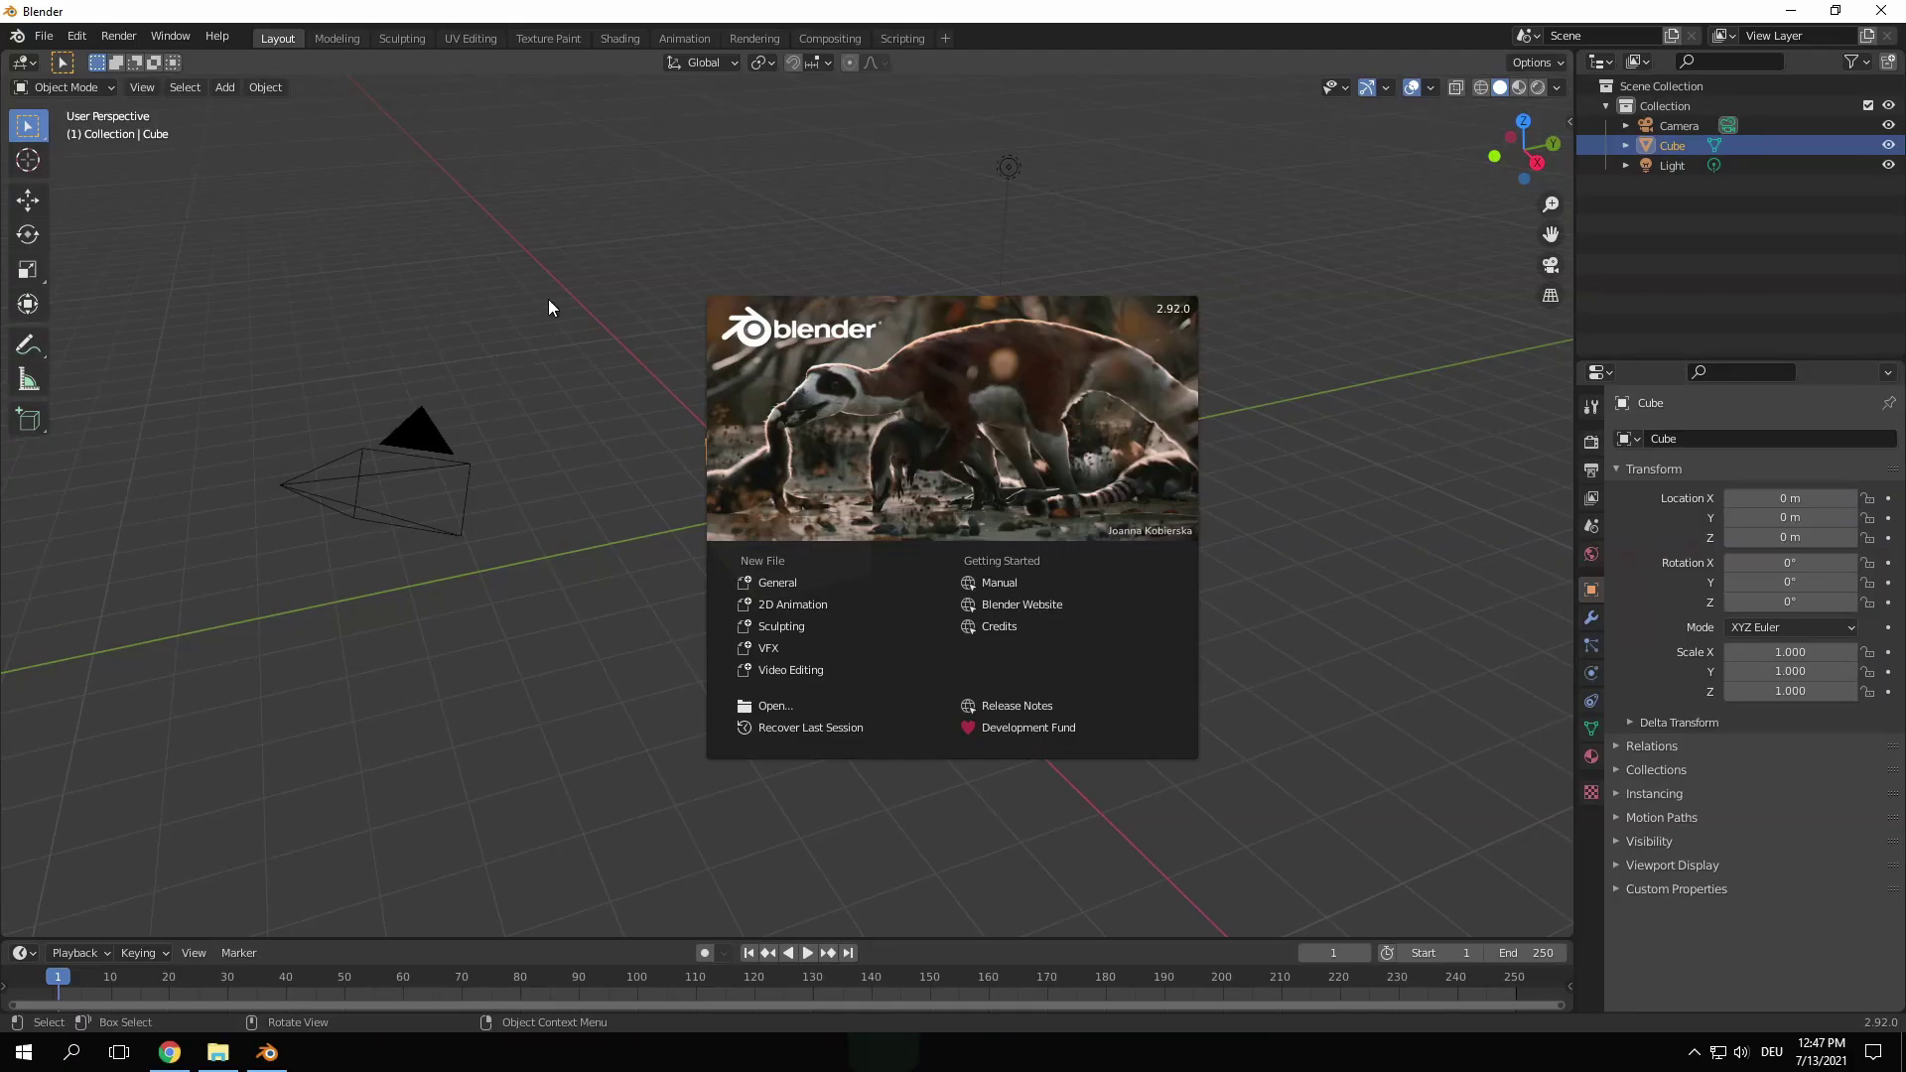
left_click(549, 305)
key("a")
key("Delete")
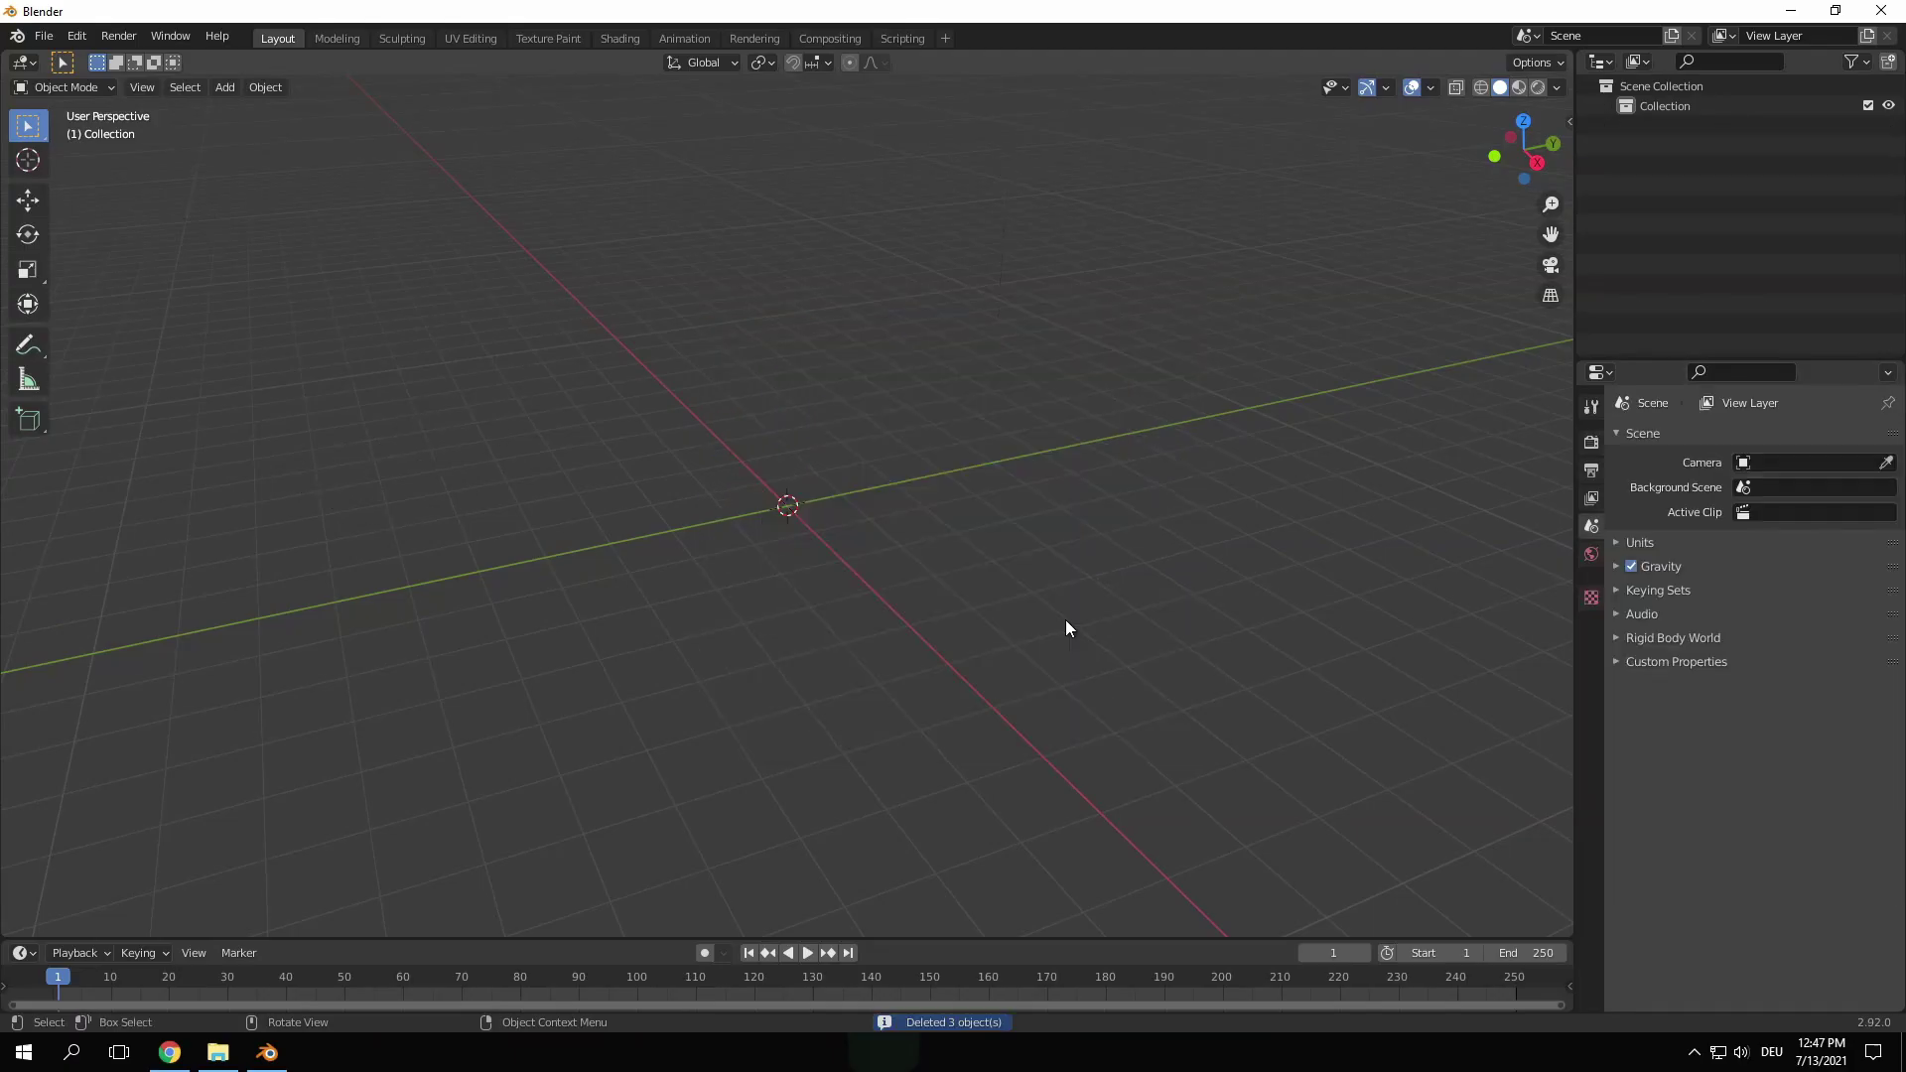
Step: Import texturedMesh.obj from the MeshroomCache Texturing output folder as a Wavefront OBJ
left_click(43, 36)
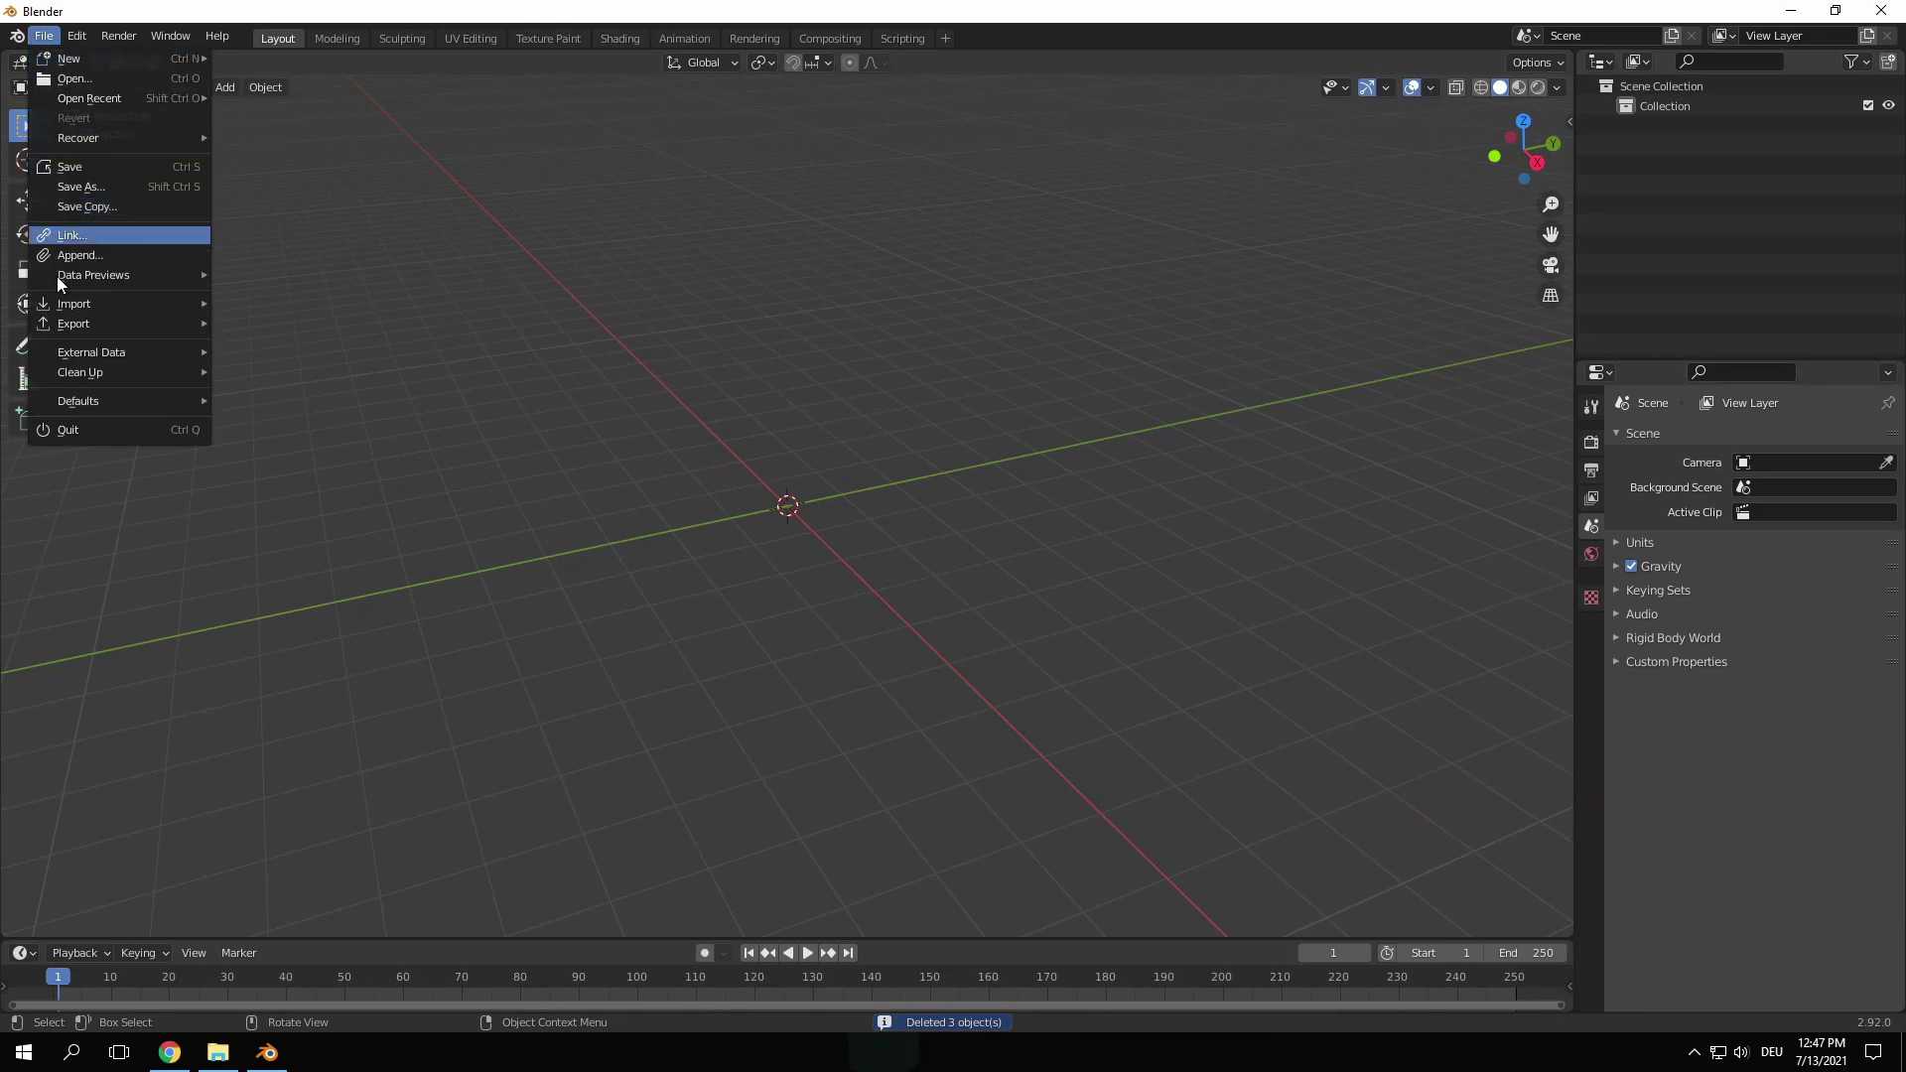
mouse_move(62, 306)
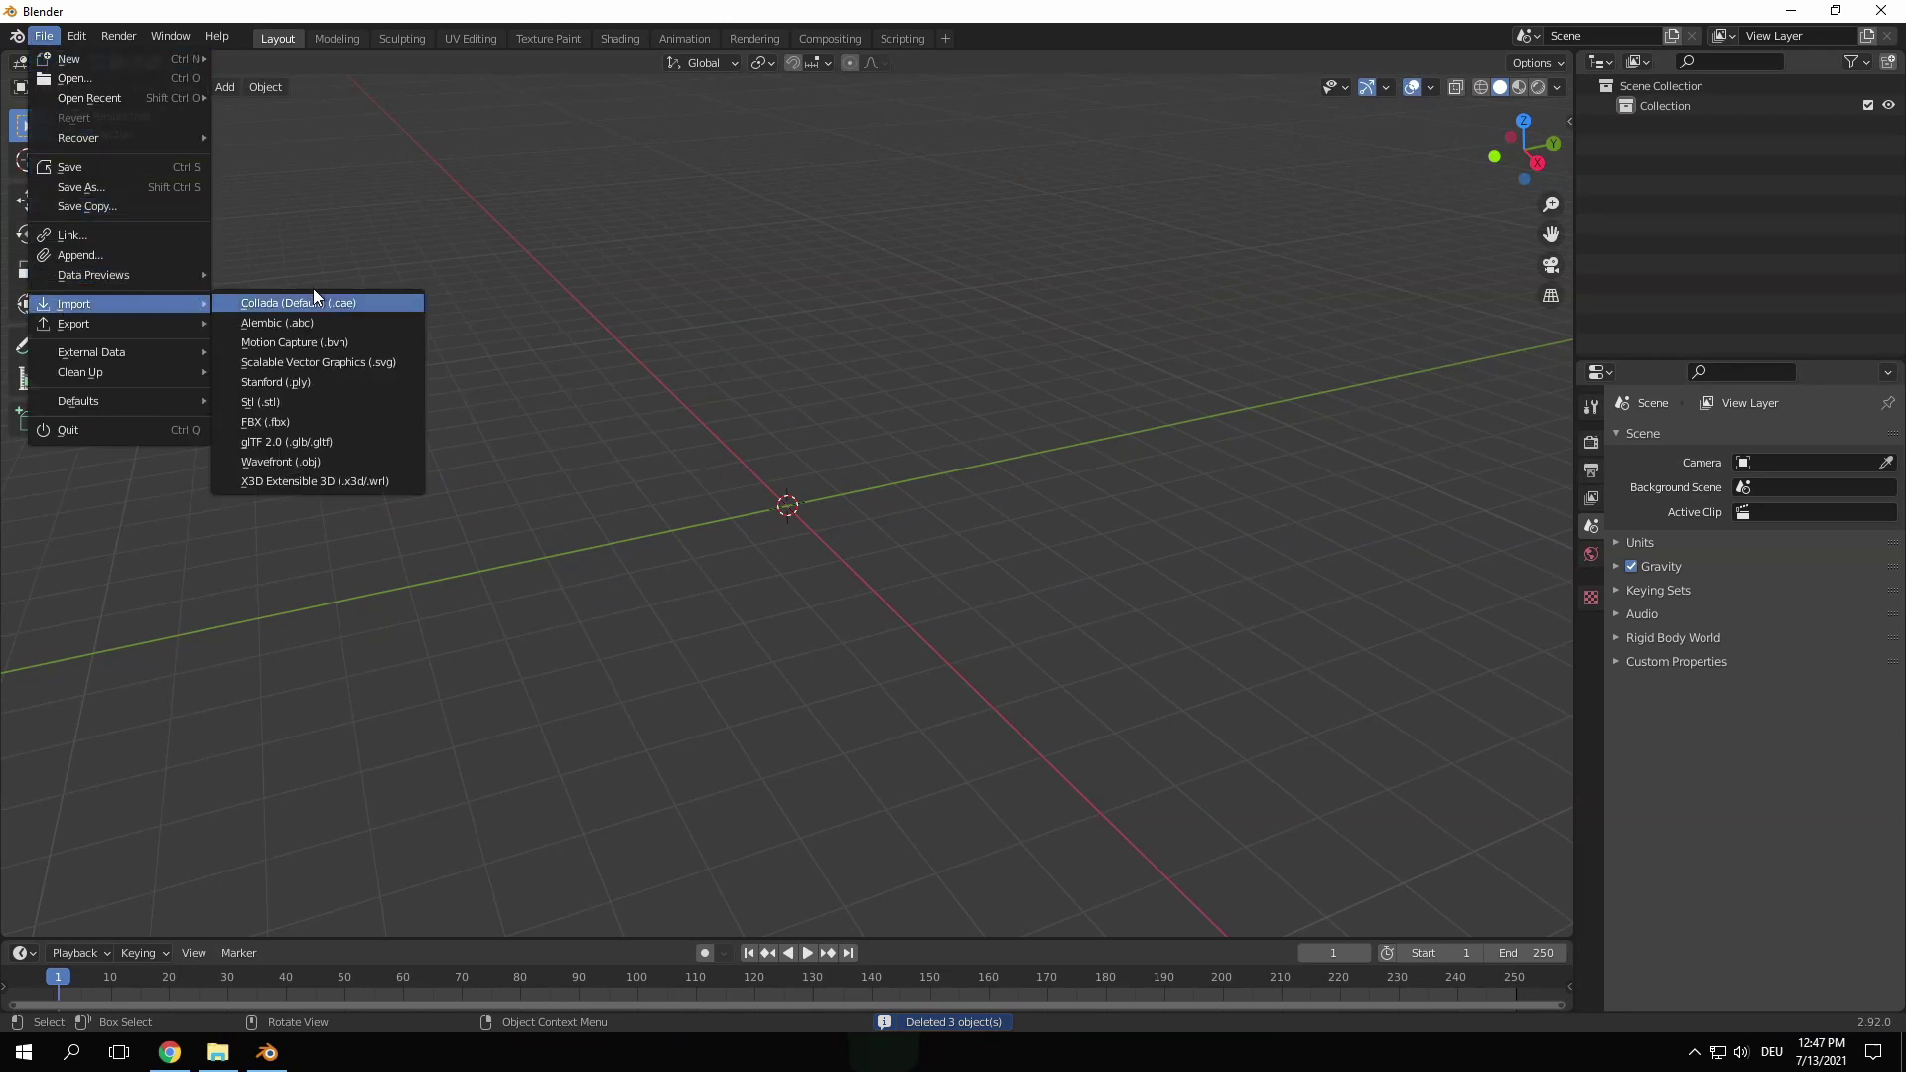
left_click(300, 459)
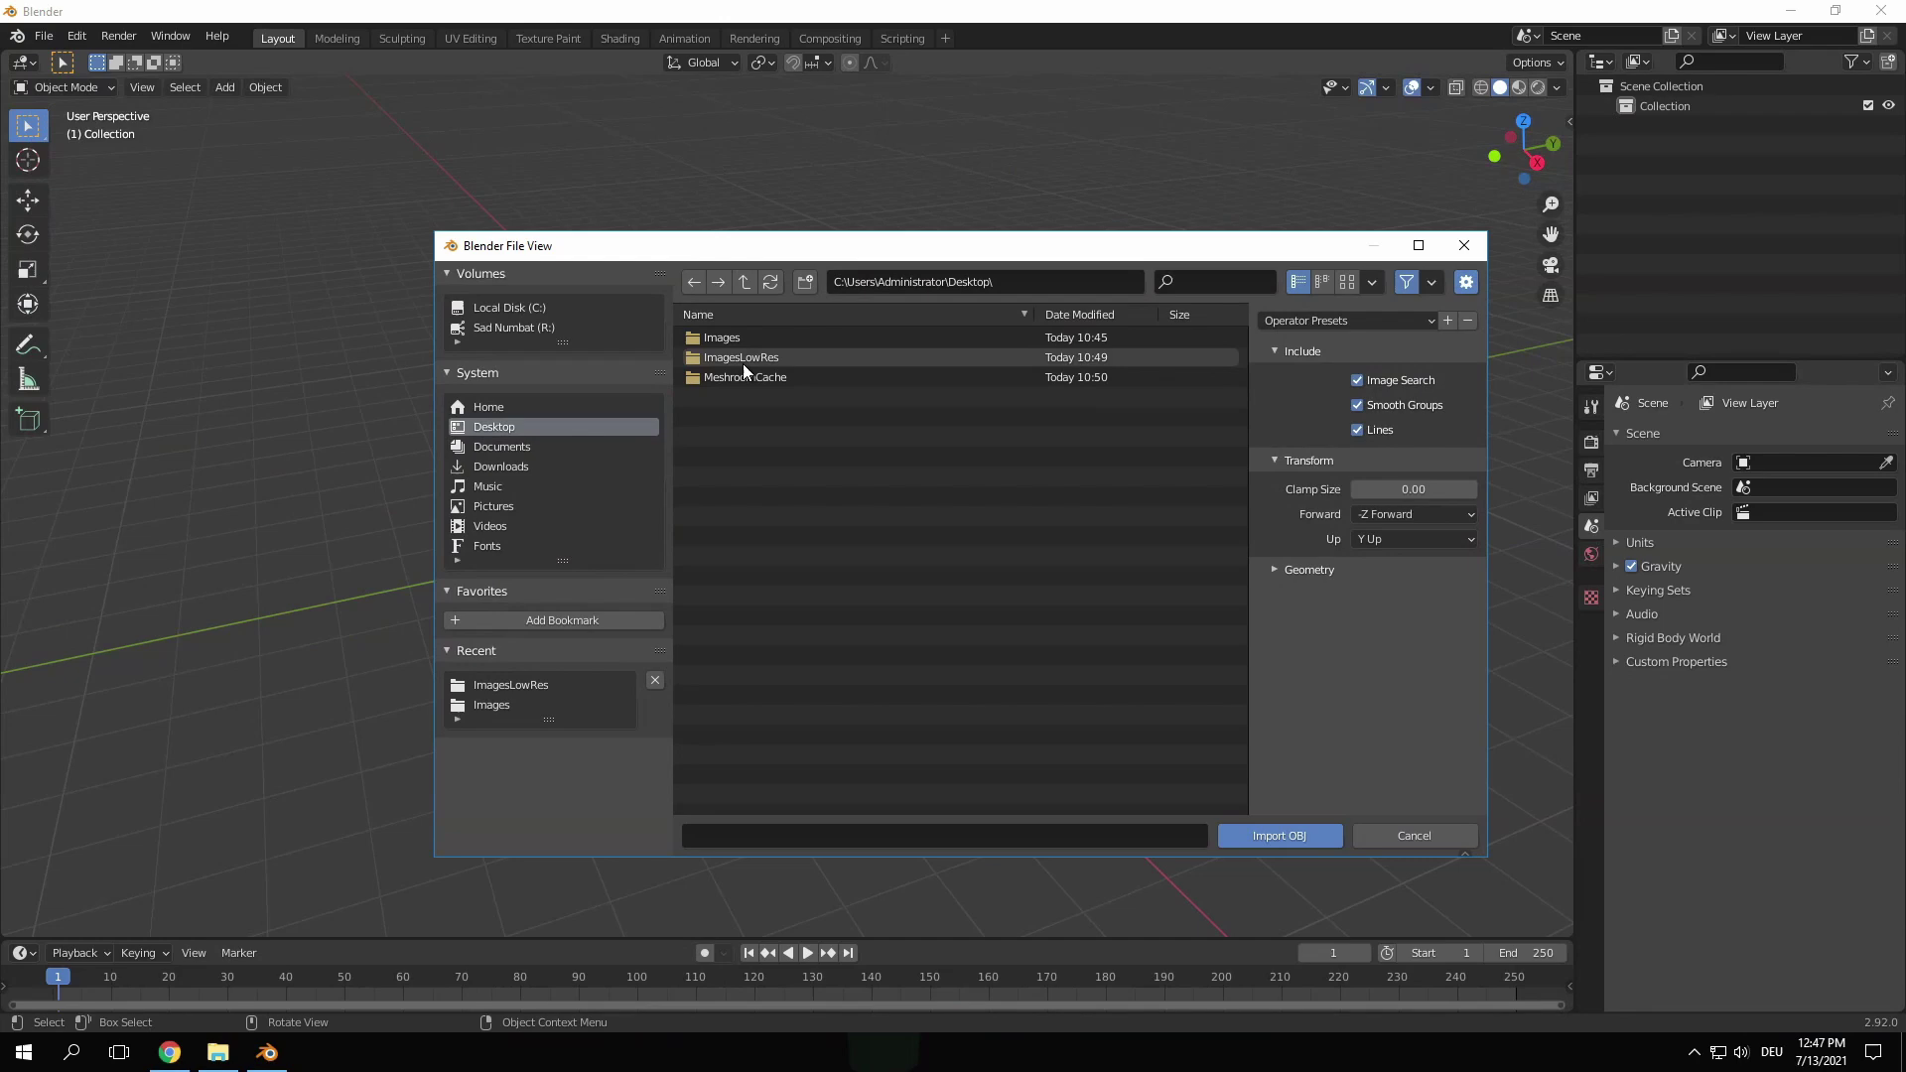
double_click(776, 379)
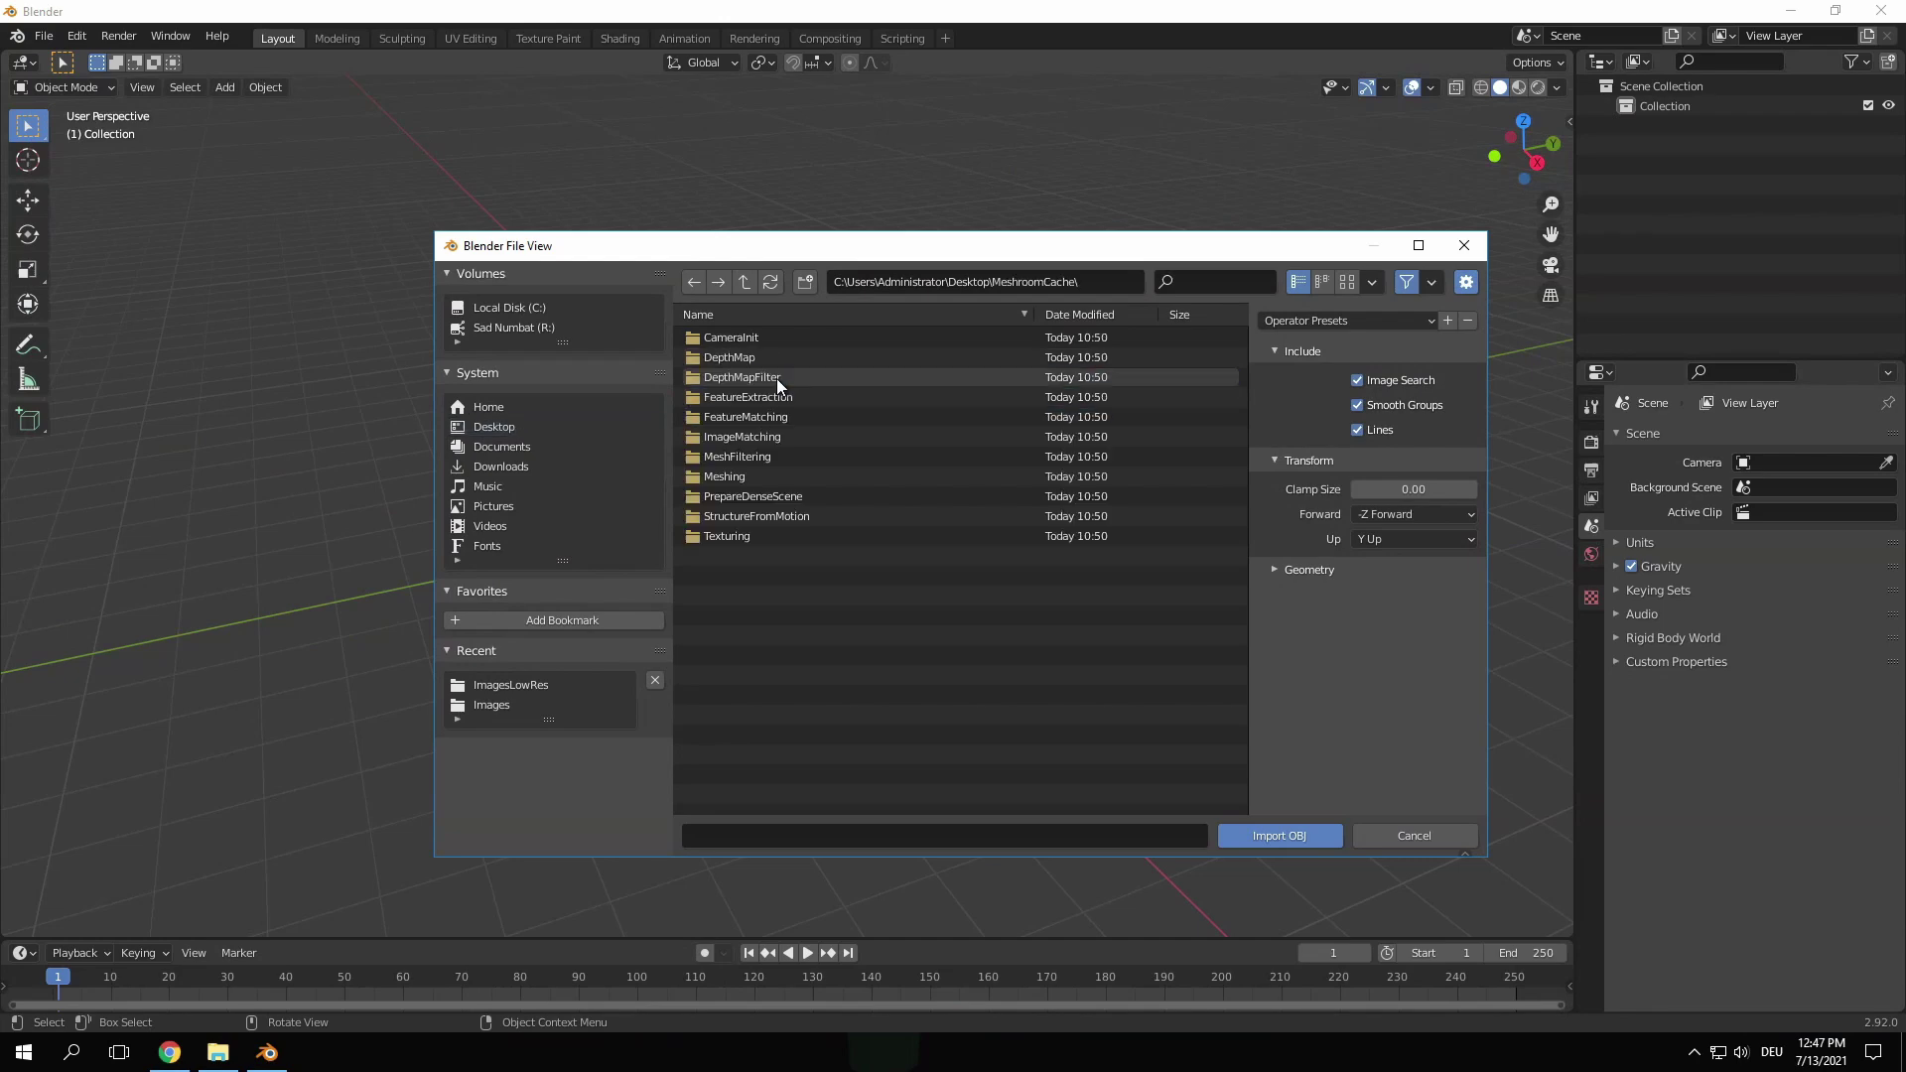
double_click(865, 541)
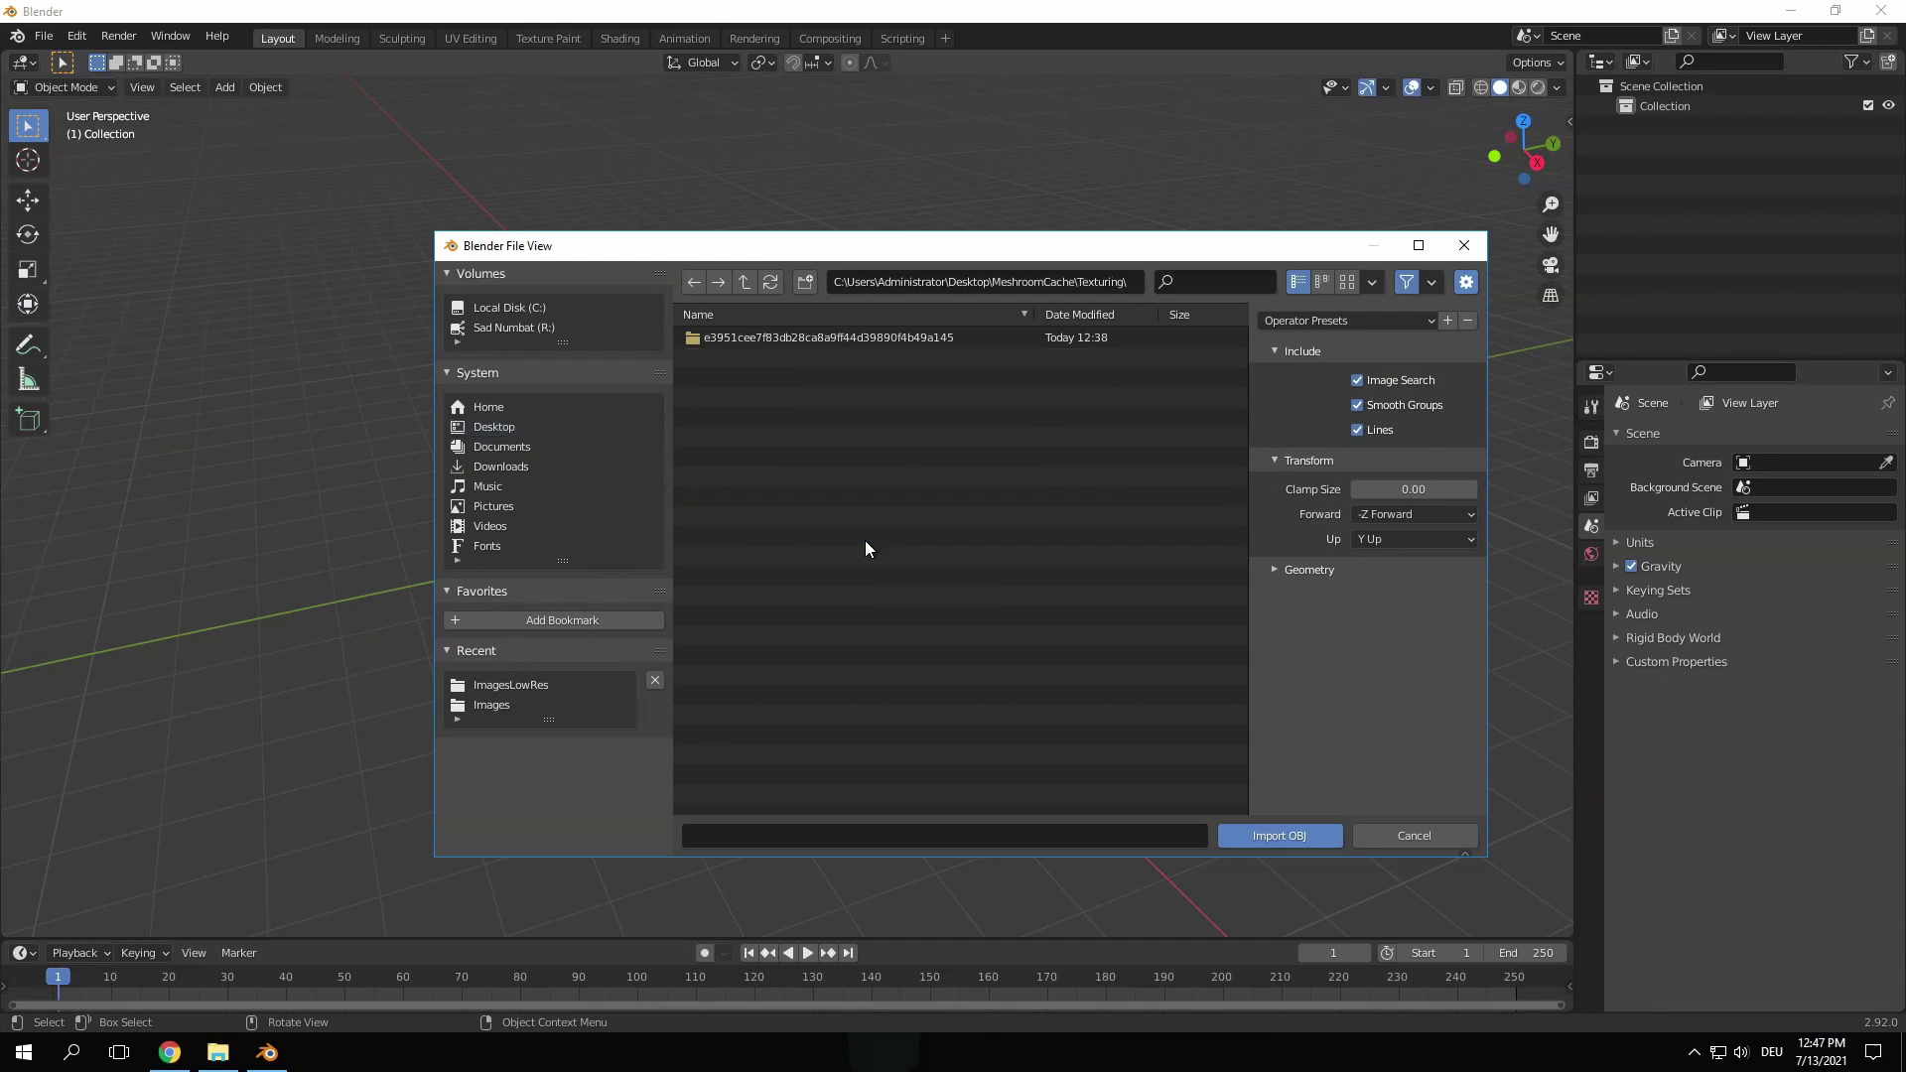
double_click(864, 340)
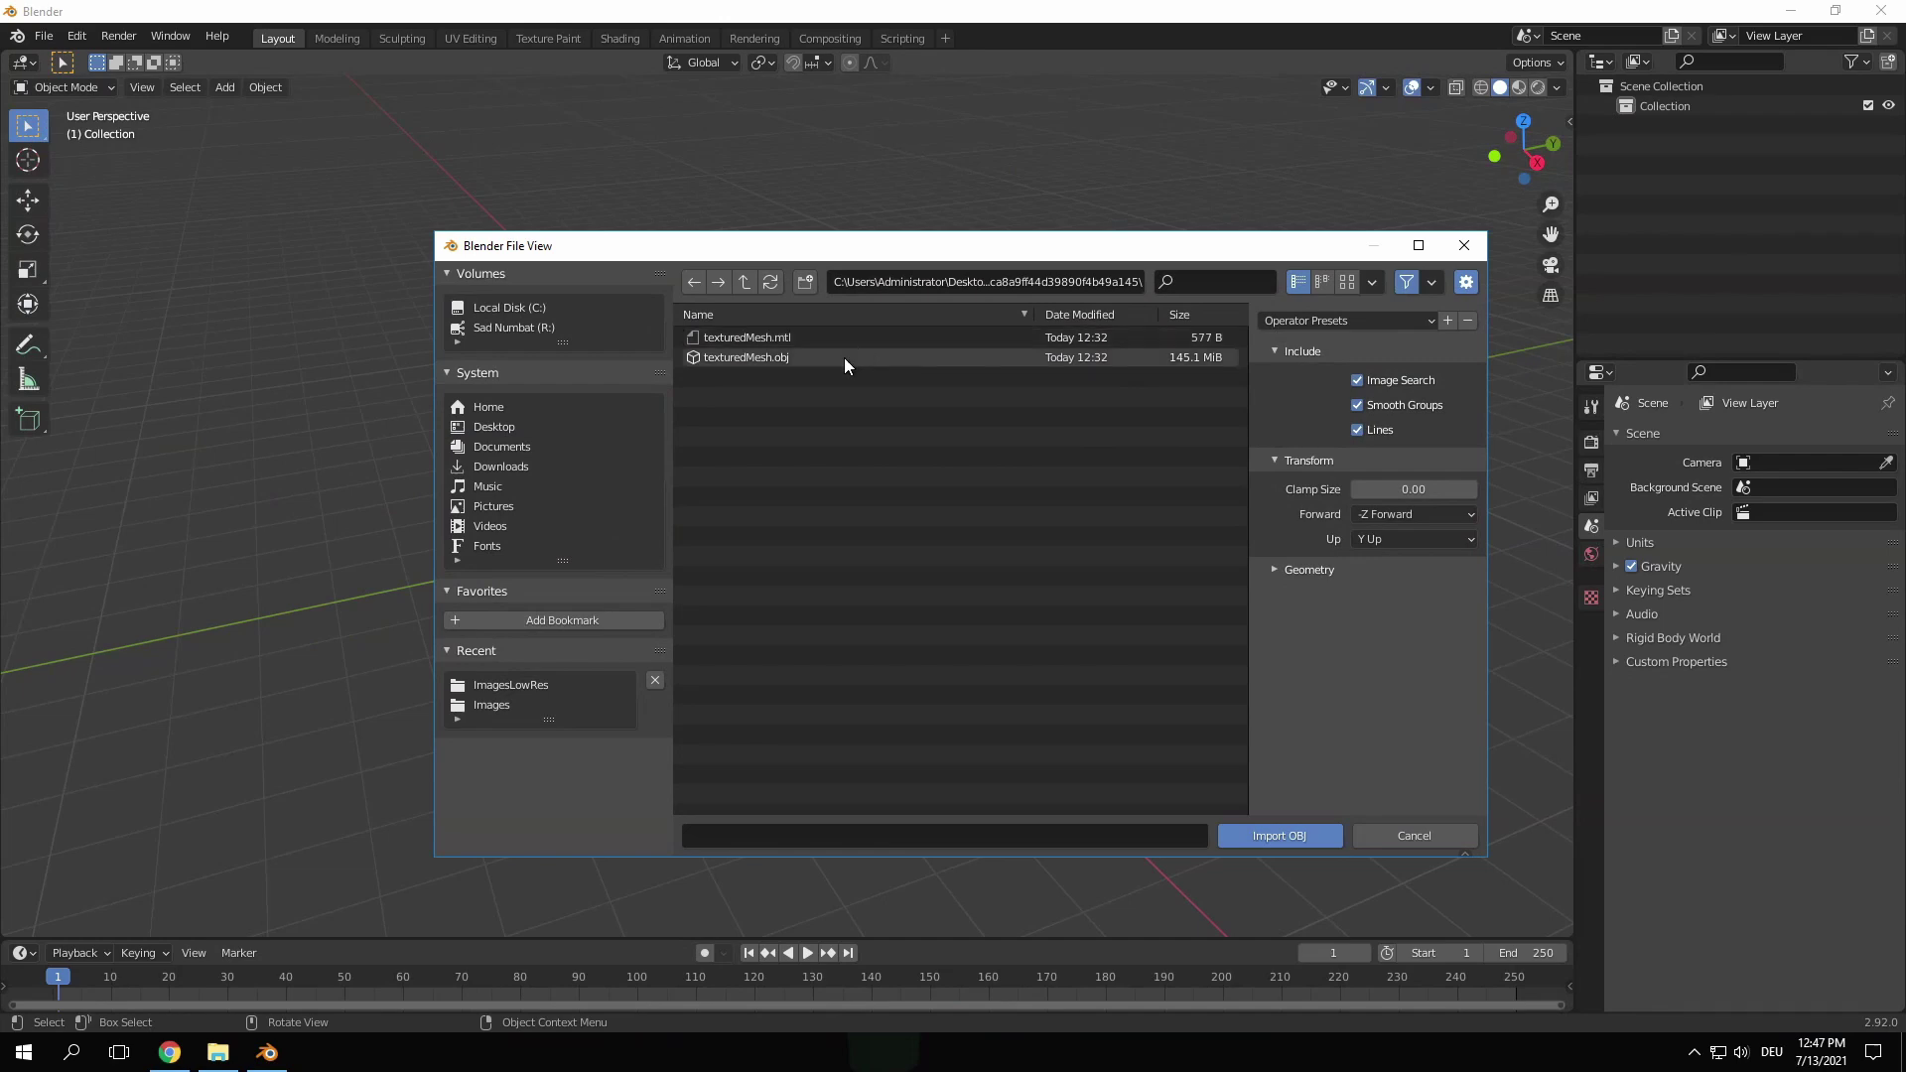
double_click(844, 357)
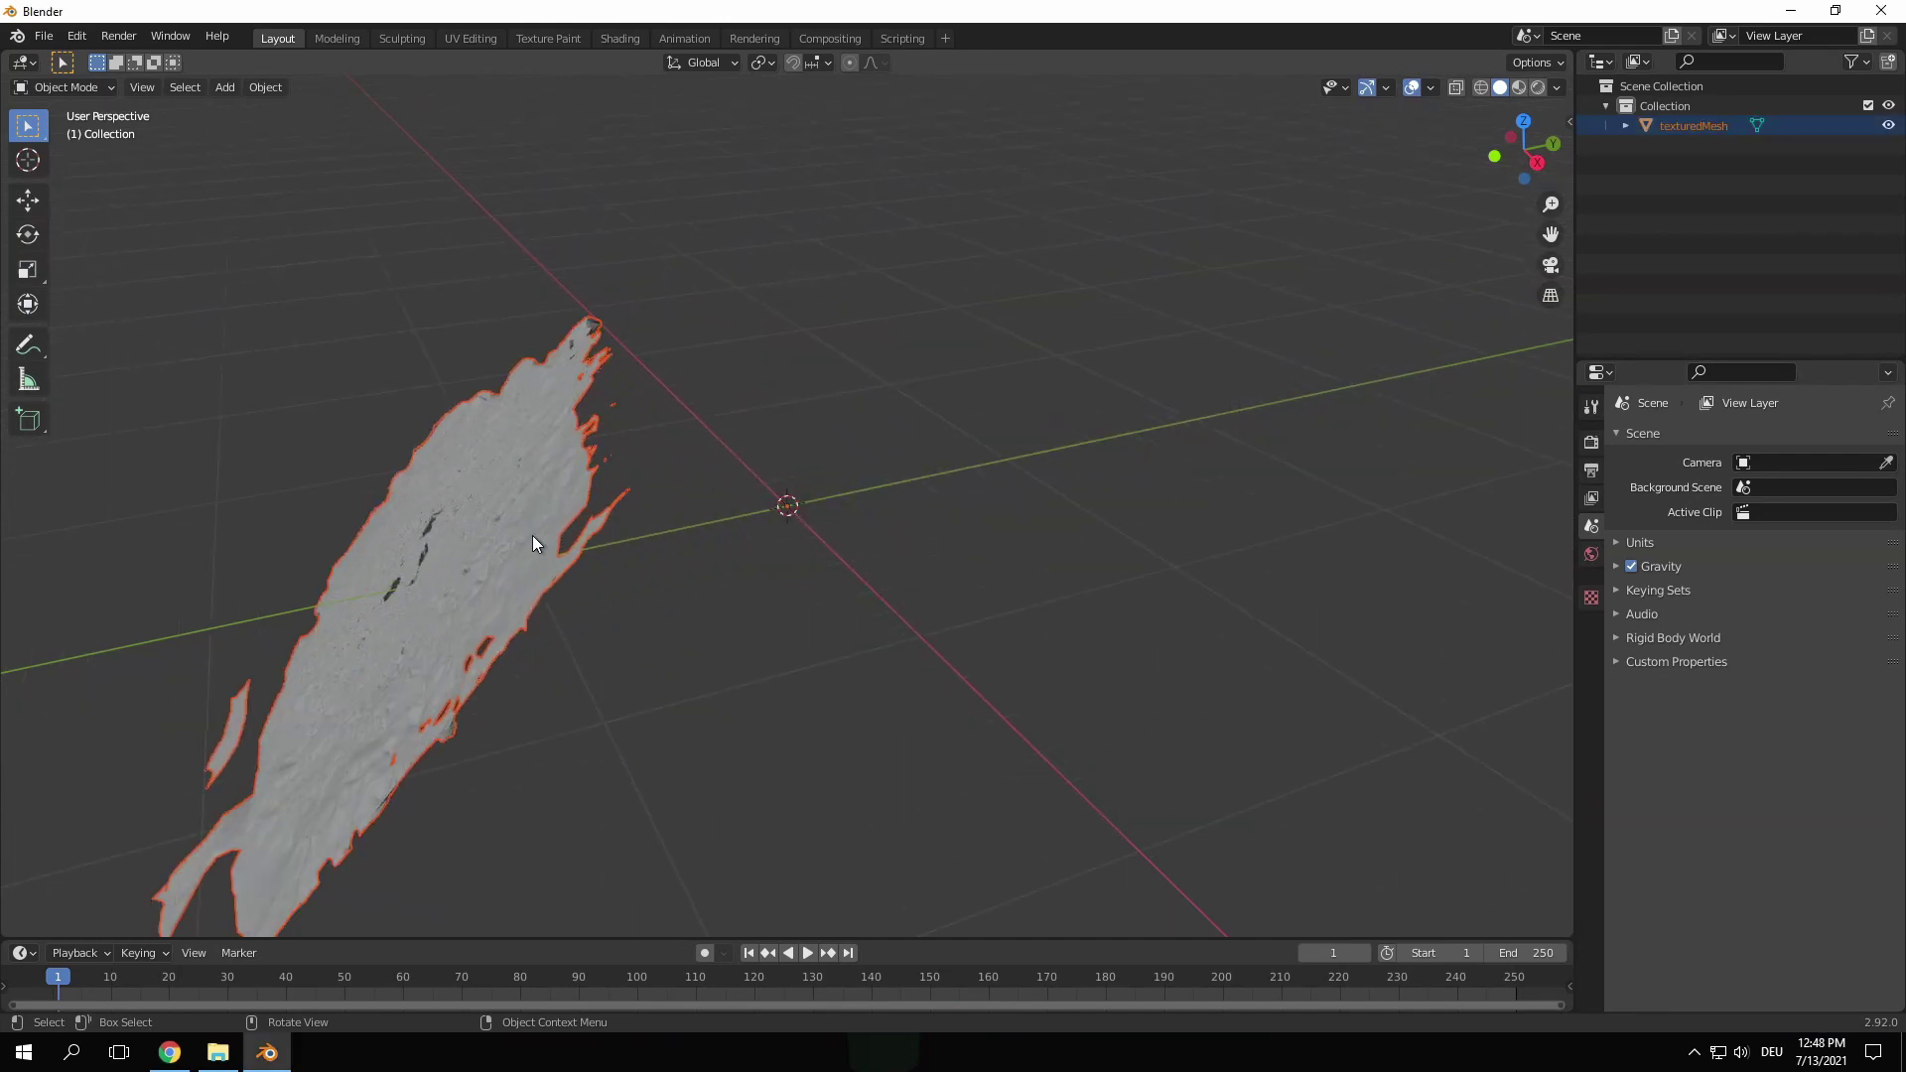
Step: Rotate the scan mesh upright in side view and level its ground in front view
left_click(532, 534)
middle_click_drag(532, 534, 439, 433)
key("r")
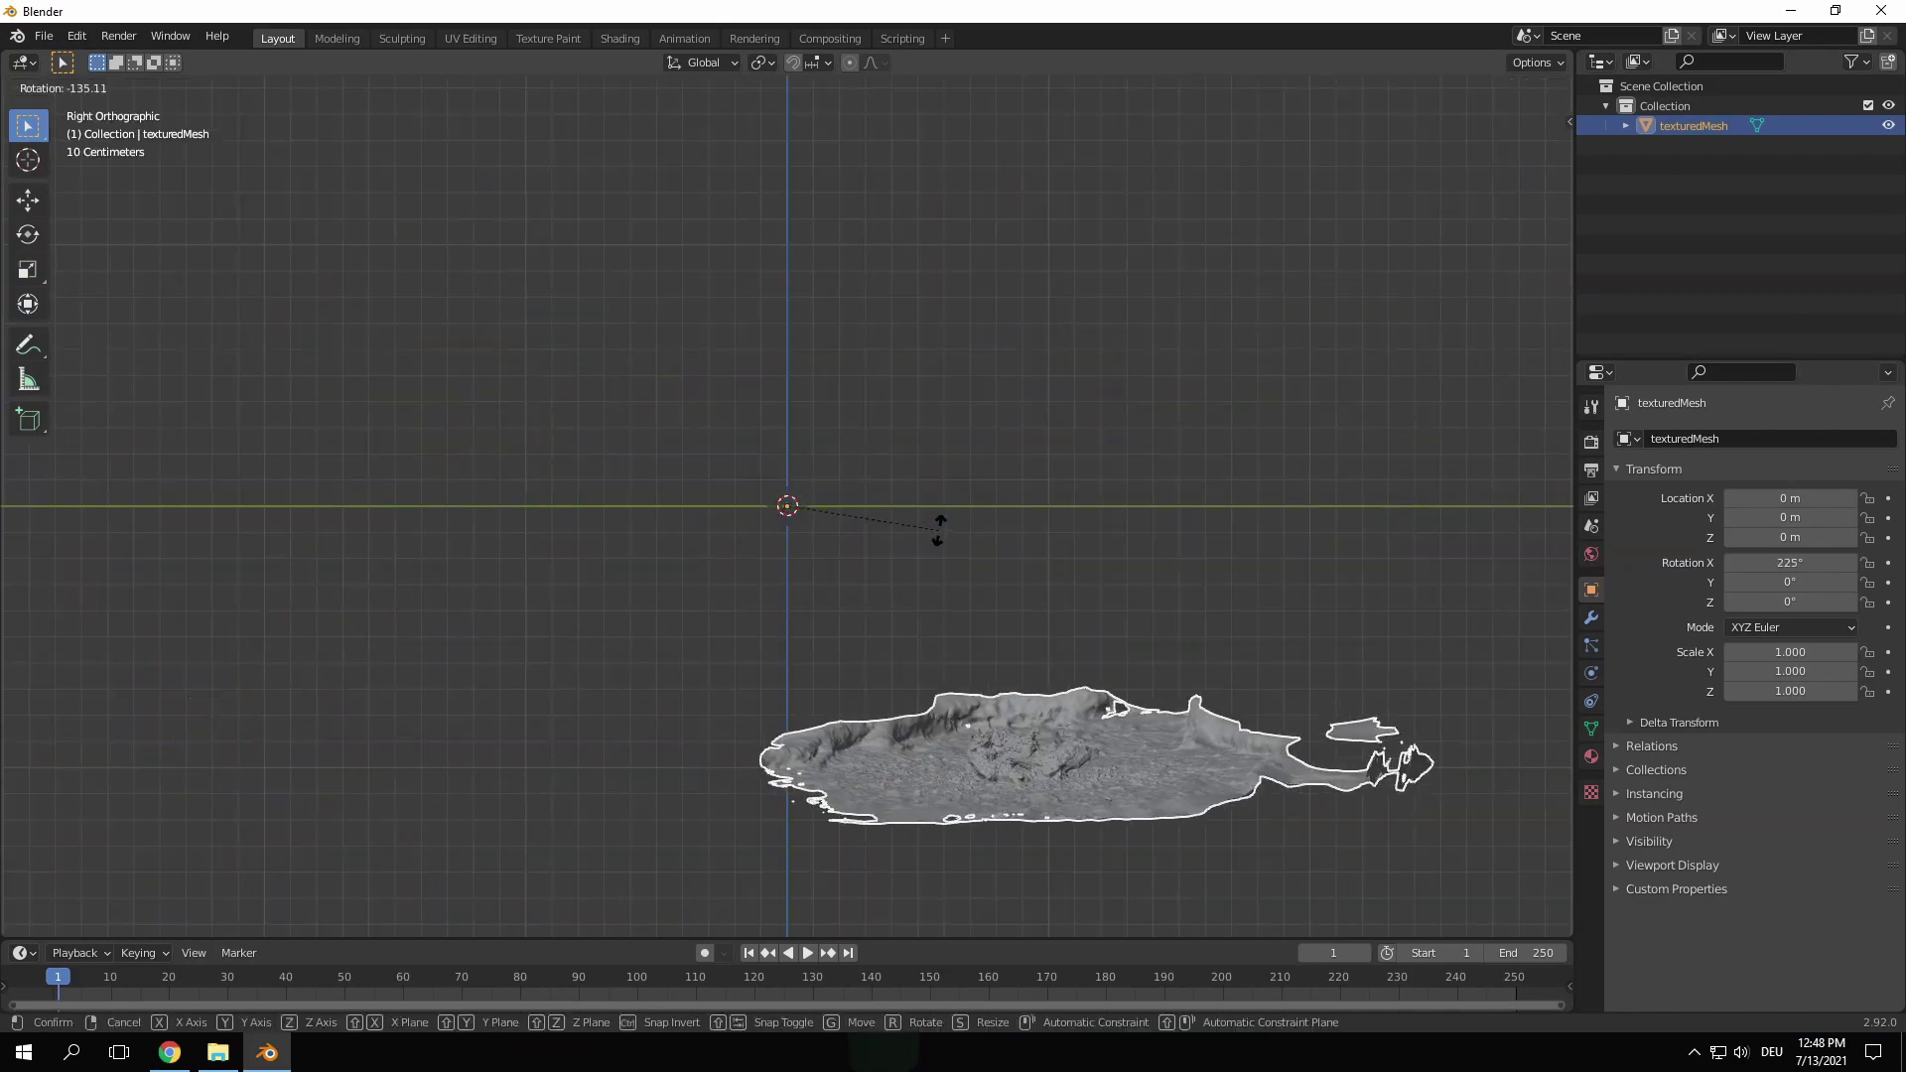
left_click(747, 481)
key("KP_1")
key("r")
left_click(929, 516)
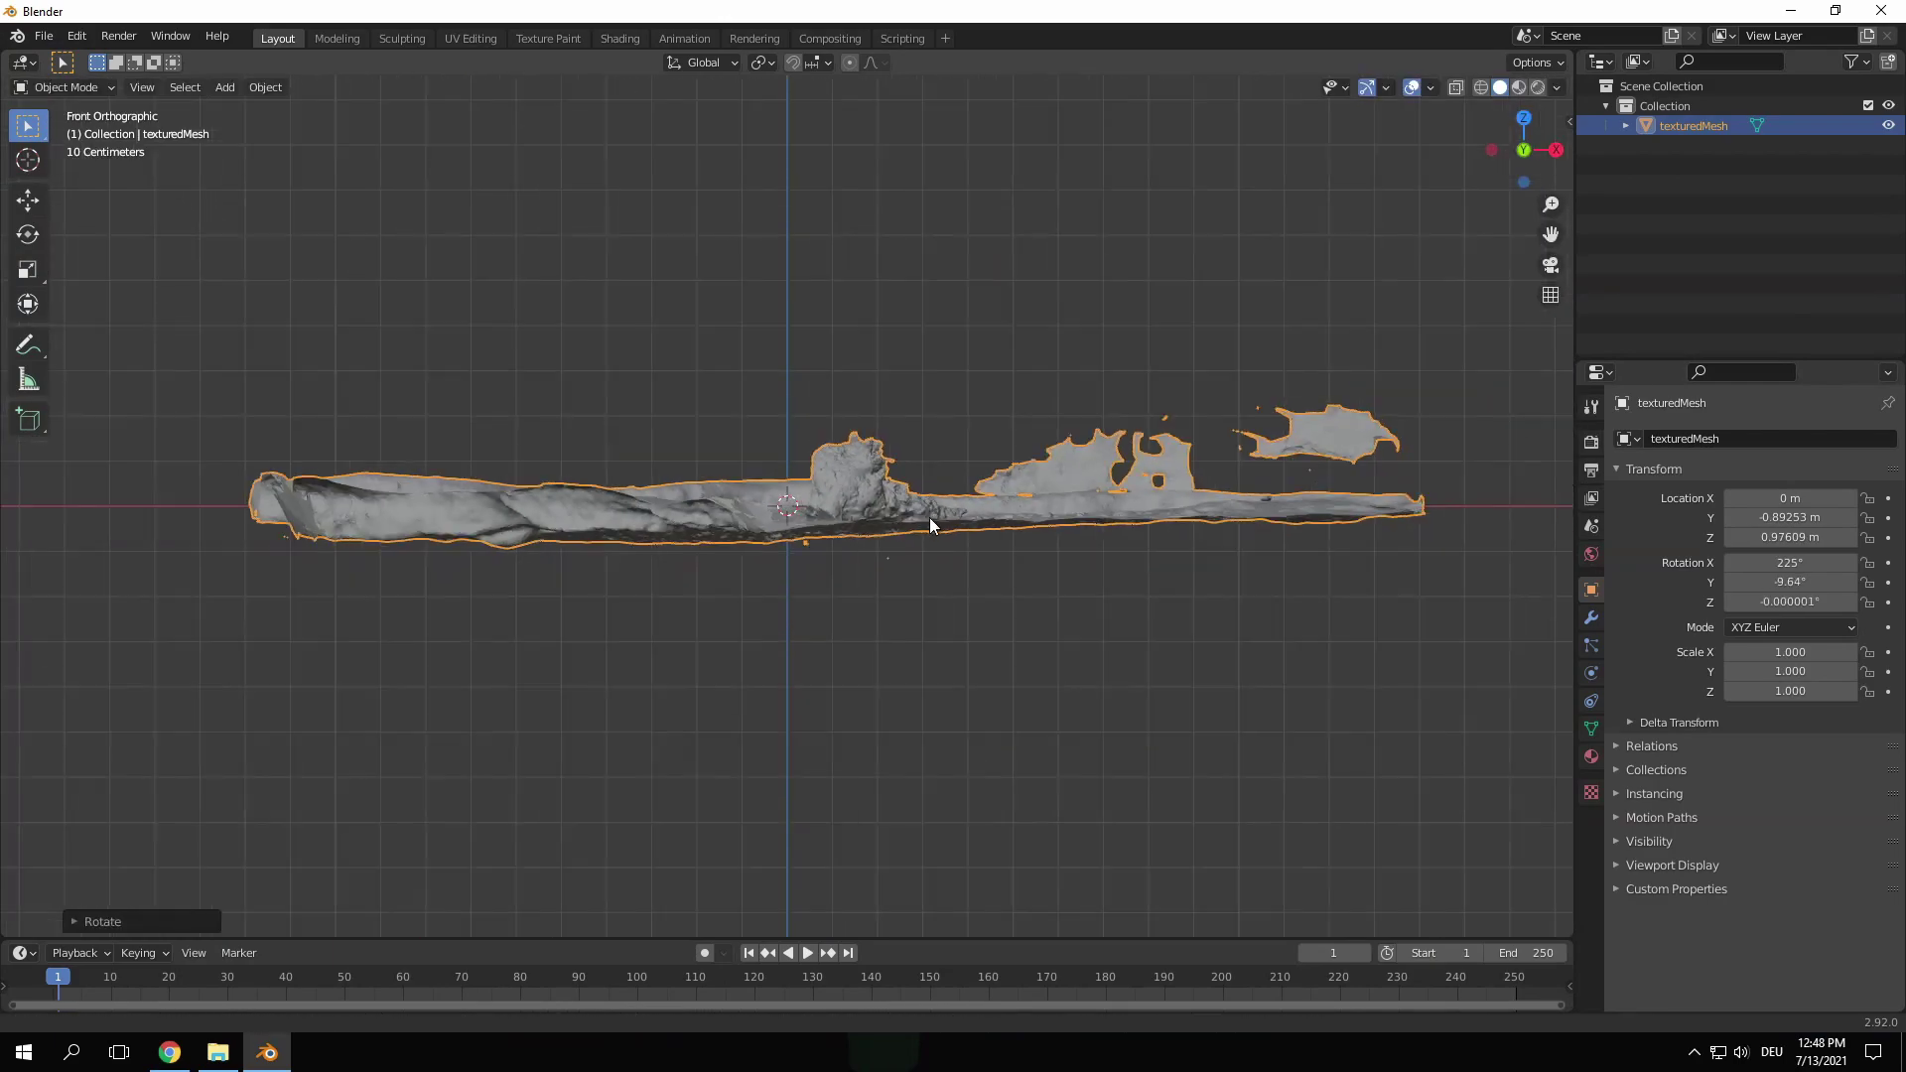
Step: Move the mesh so the log sits over the scene origin
key("g")
left_click(872, 578)
middle_click_drag(873, 579, 447, 593)
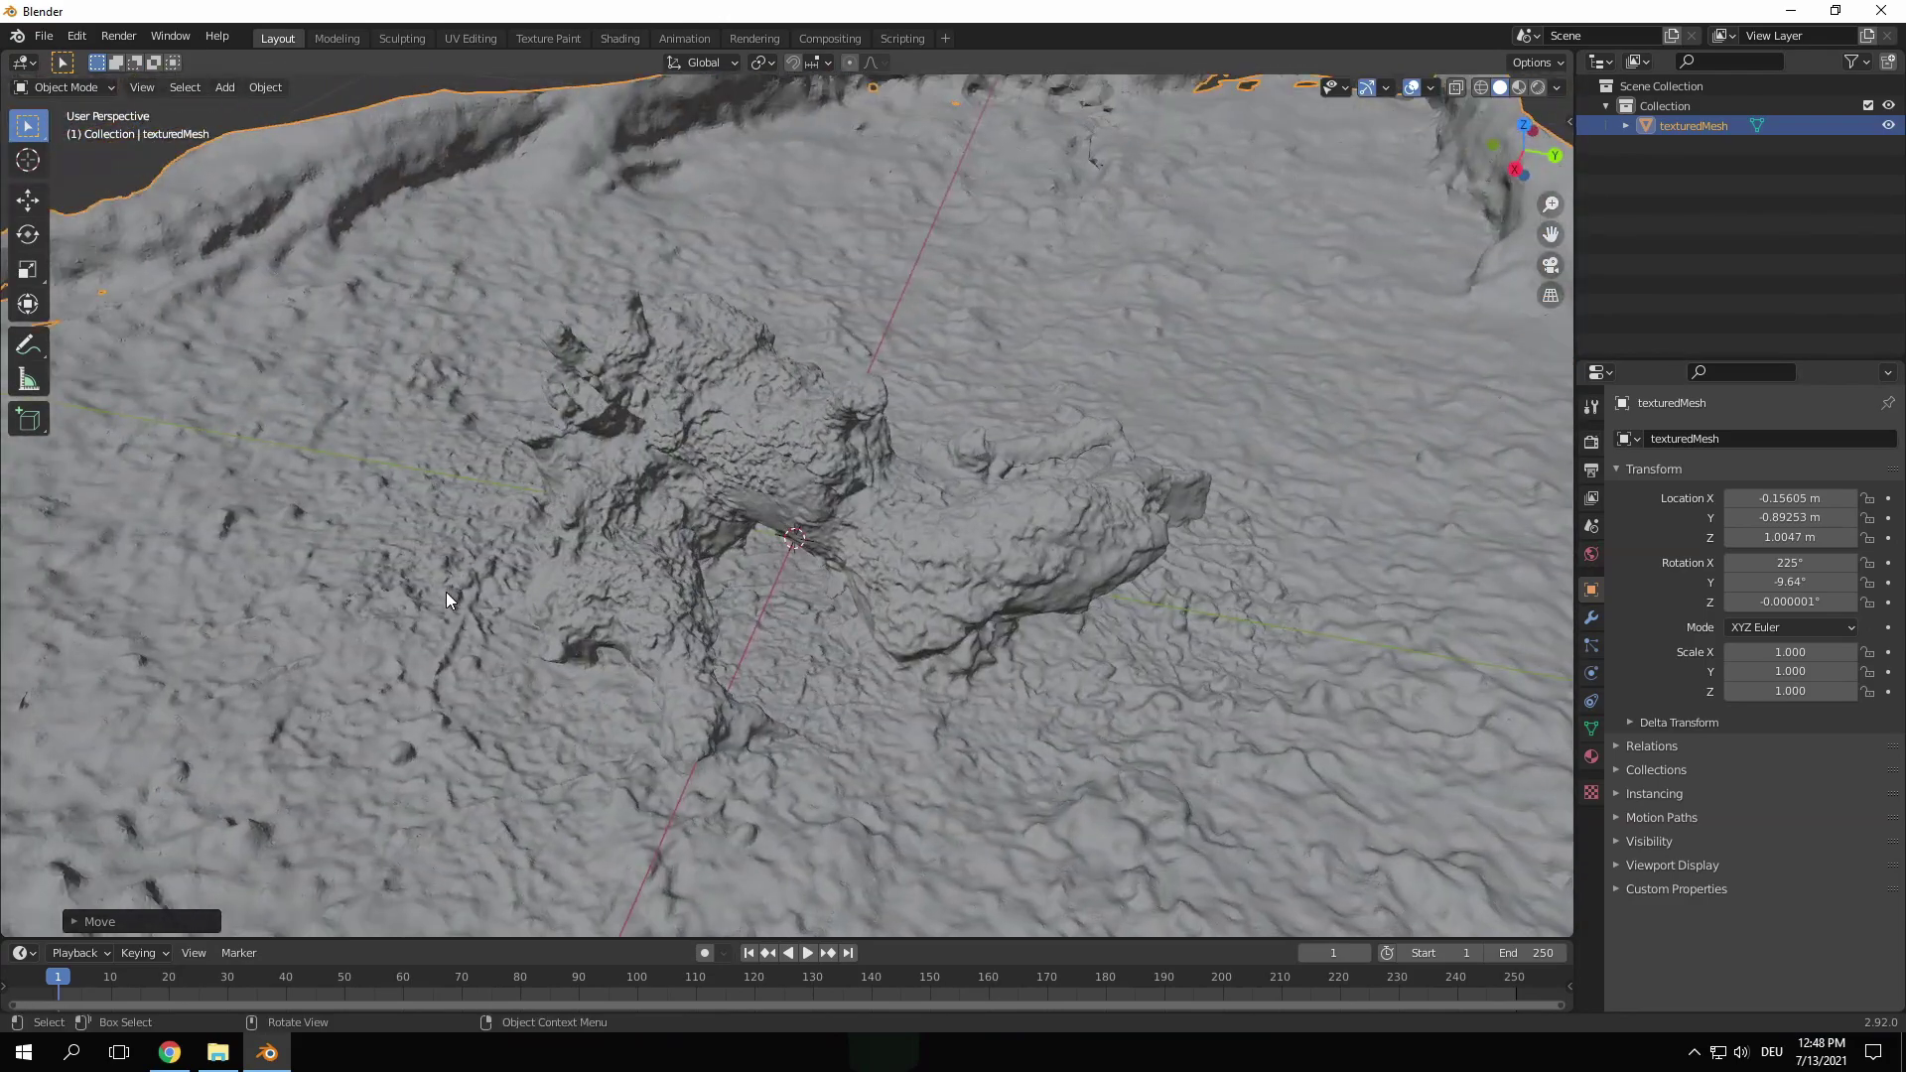
key("KP_7")
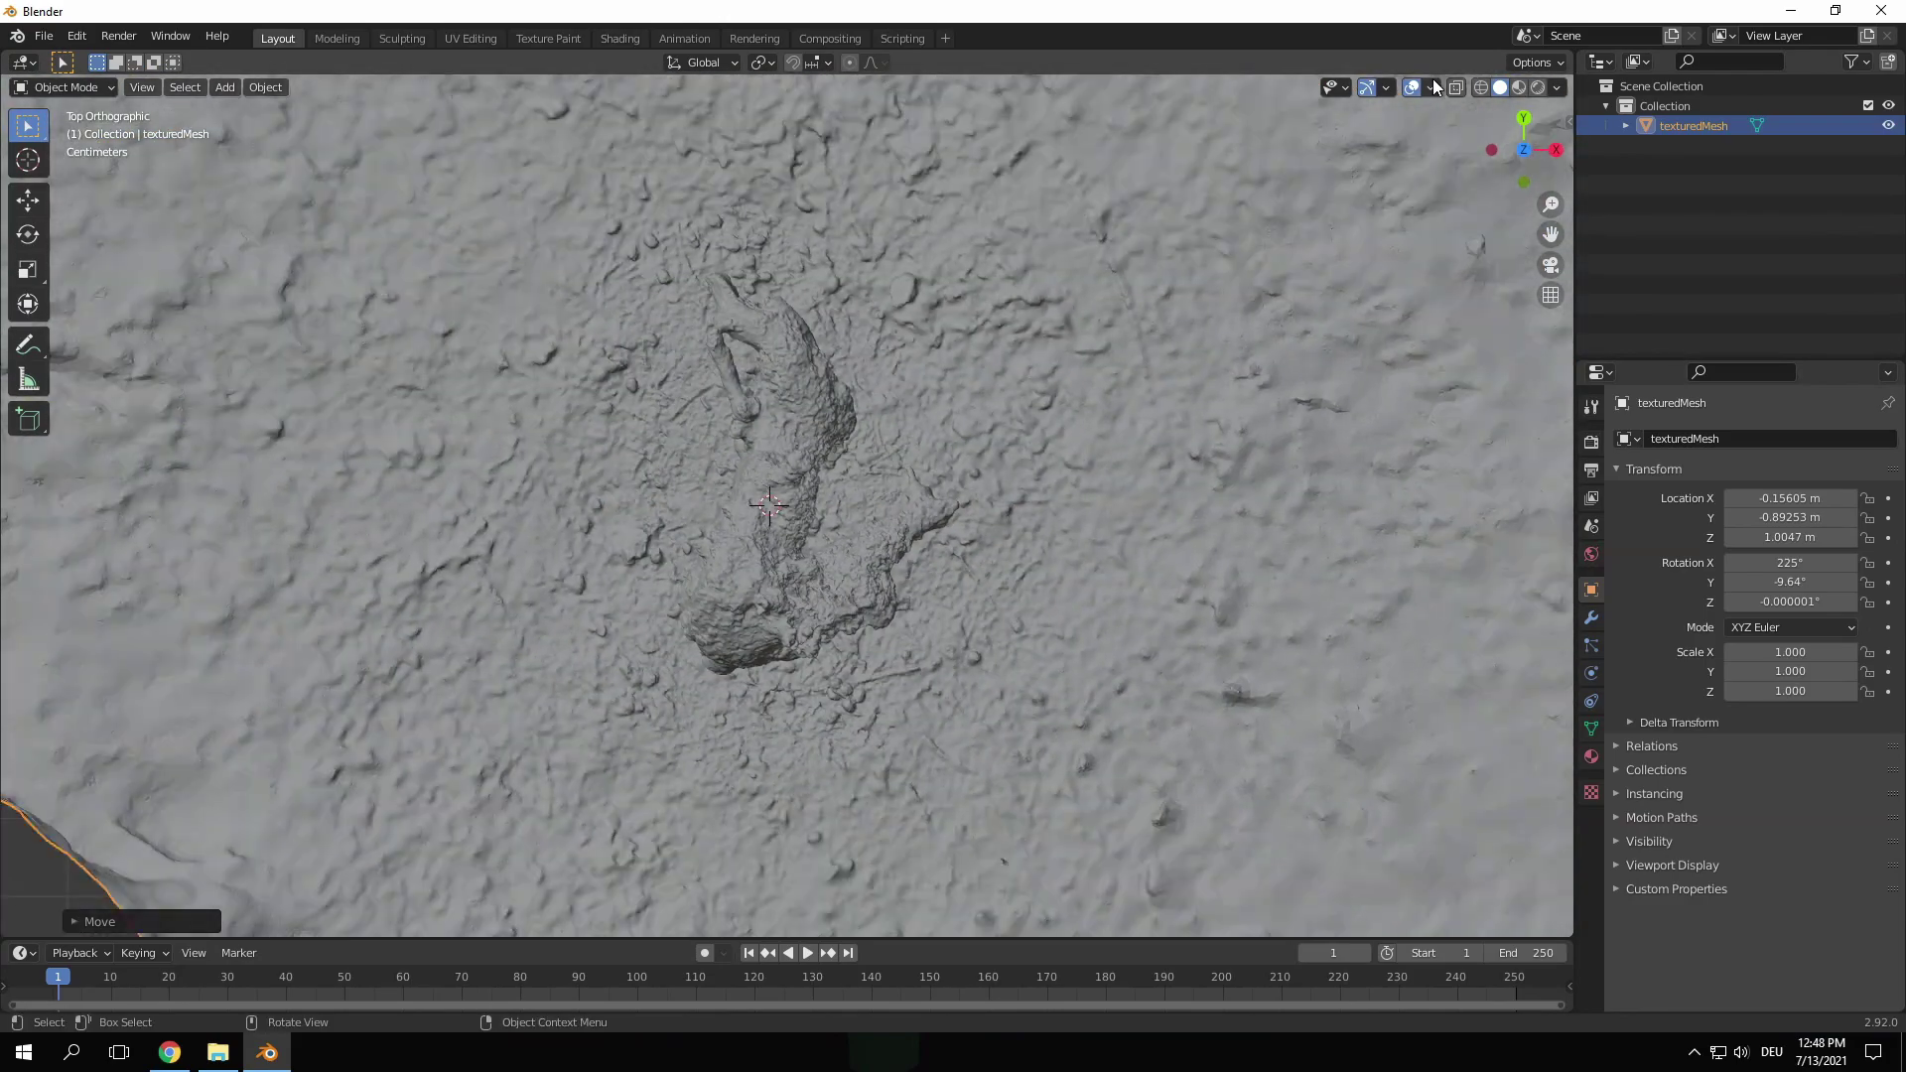
Step: In Edit Mode, box-select a square patch around the log, invert, and delete the outer vertices
key("a")
key("Tab")
left_click_drag(609, 199, 1000, 745)
scroll(871, 626, "down", 4)
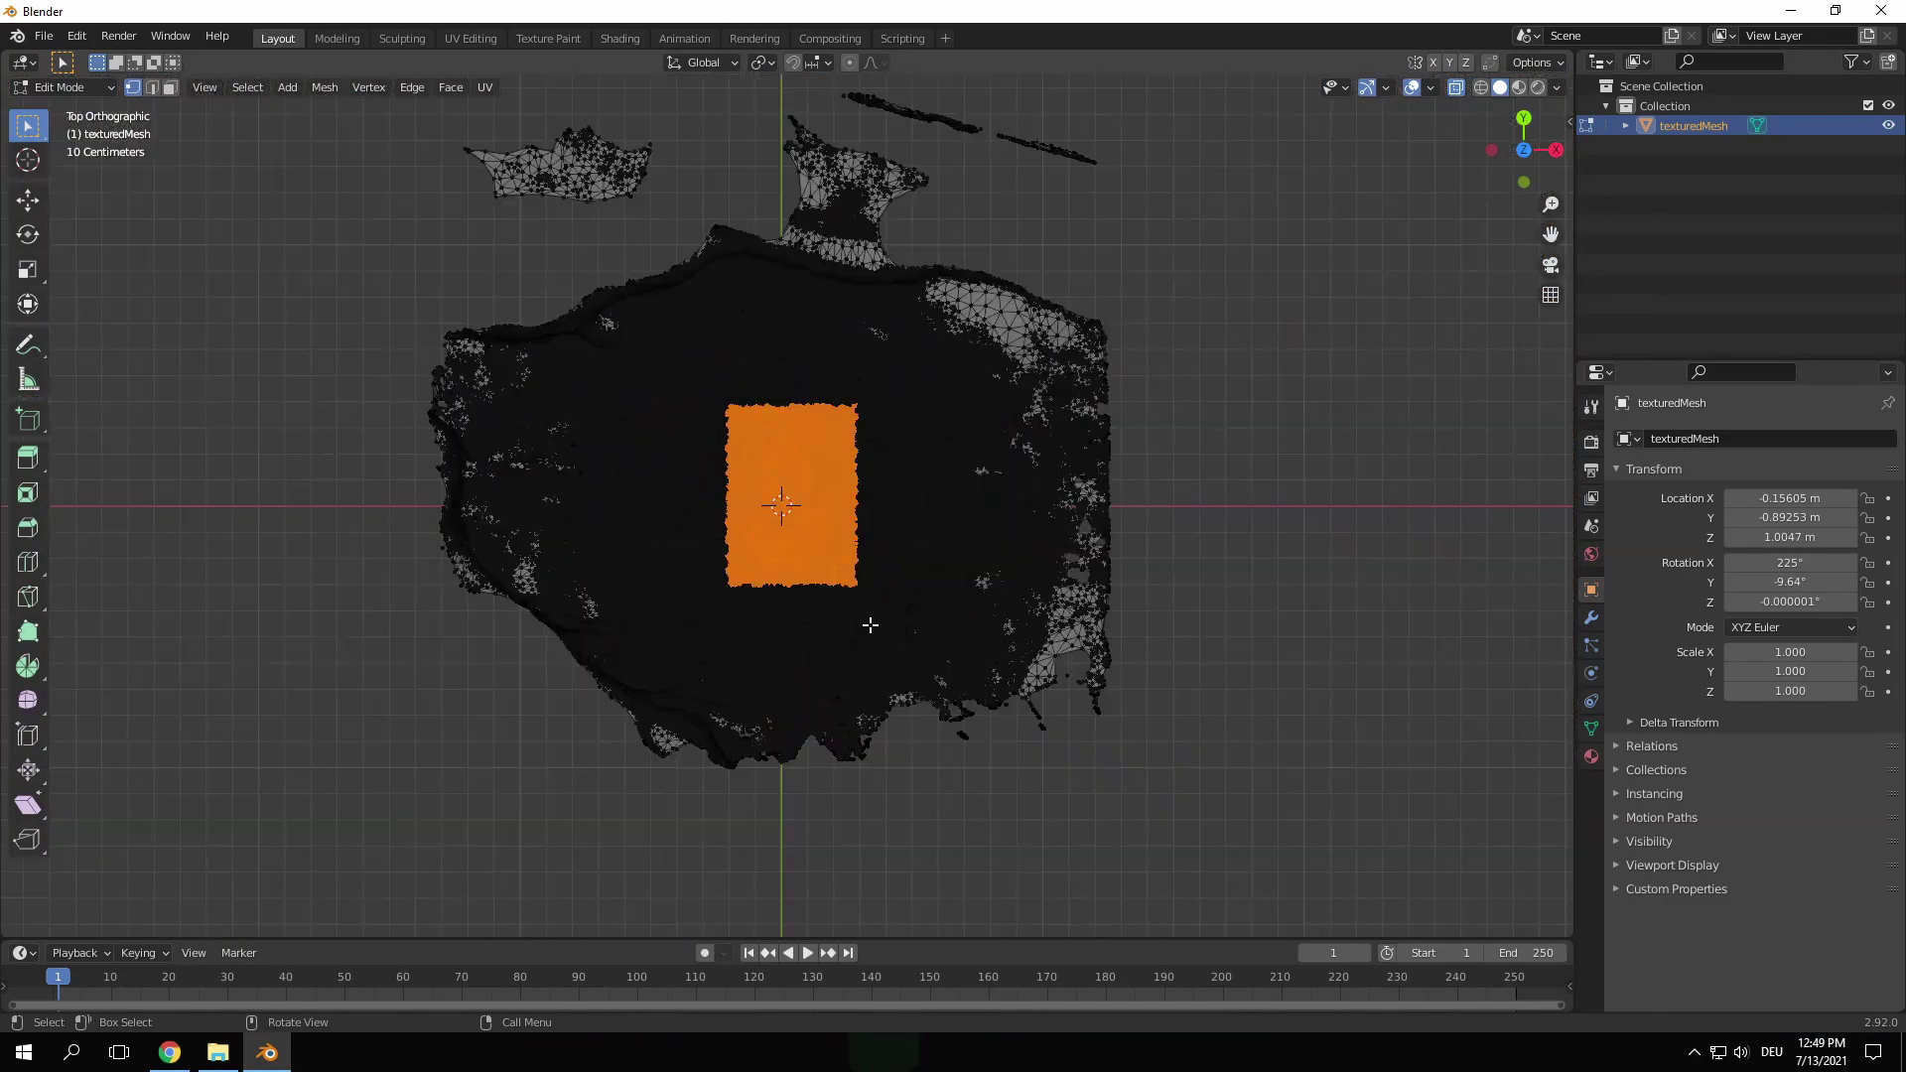
key("ctrl+i")
middle_click_drag(871, 625, 779, 516)
key("x")
left_click(800, 508)
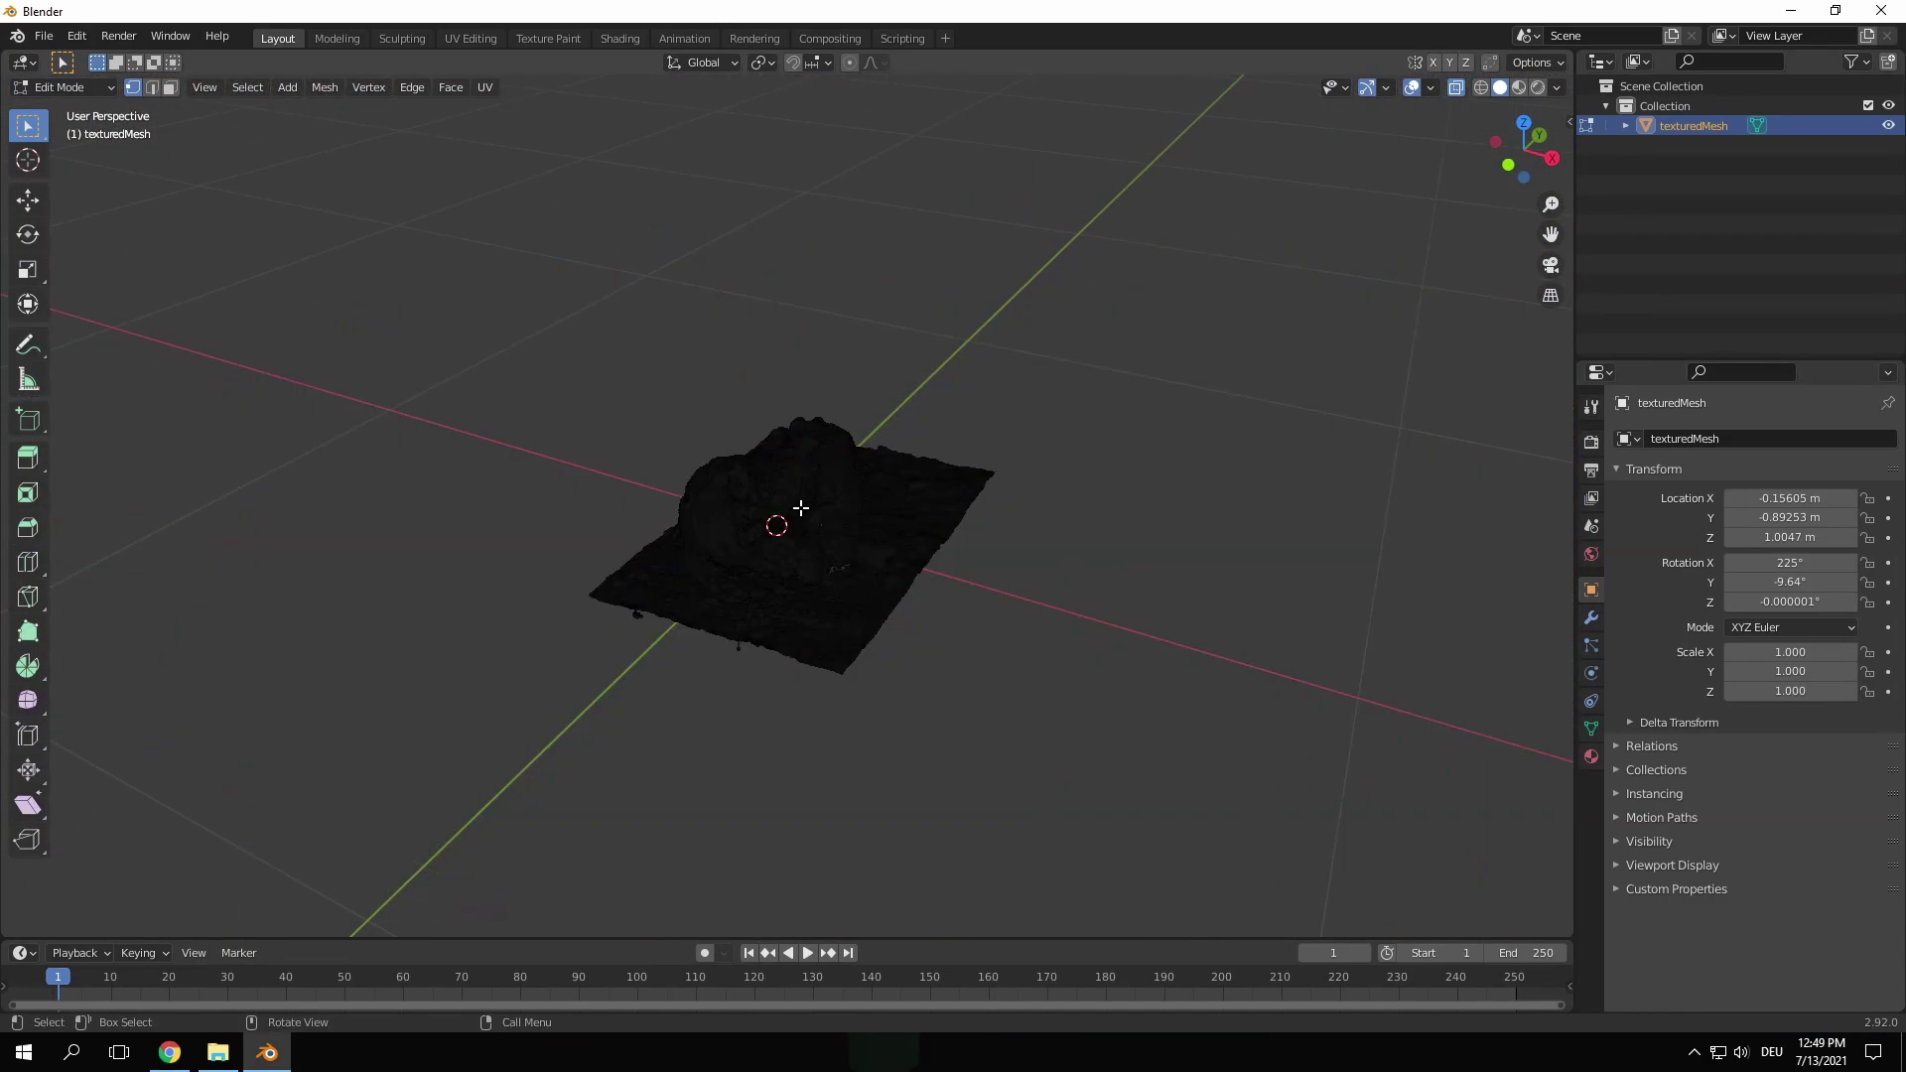
Step: Back in Object Mode, apply the mesh's rotation and location
key("Tab")
key("ctrl+a")
left_click(772, 480)
scroll(772, 484, "up", 5)
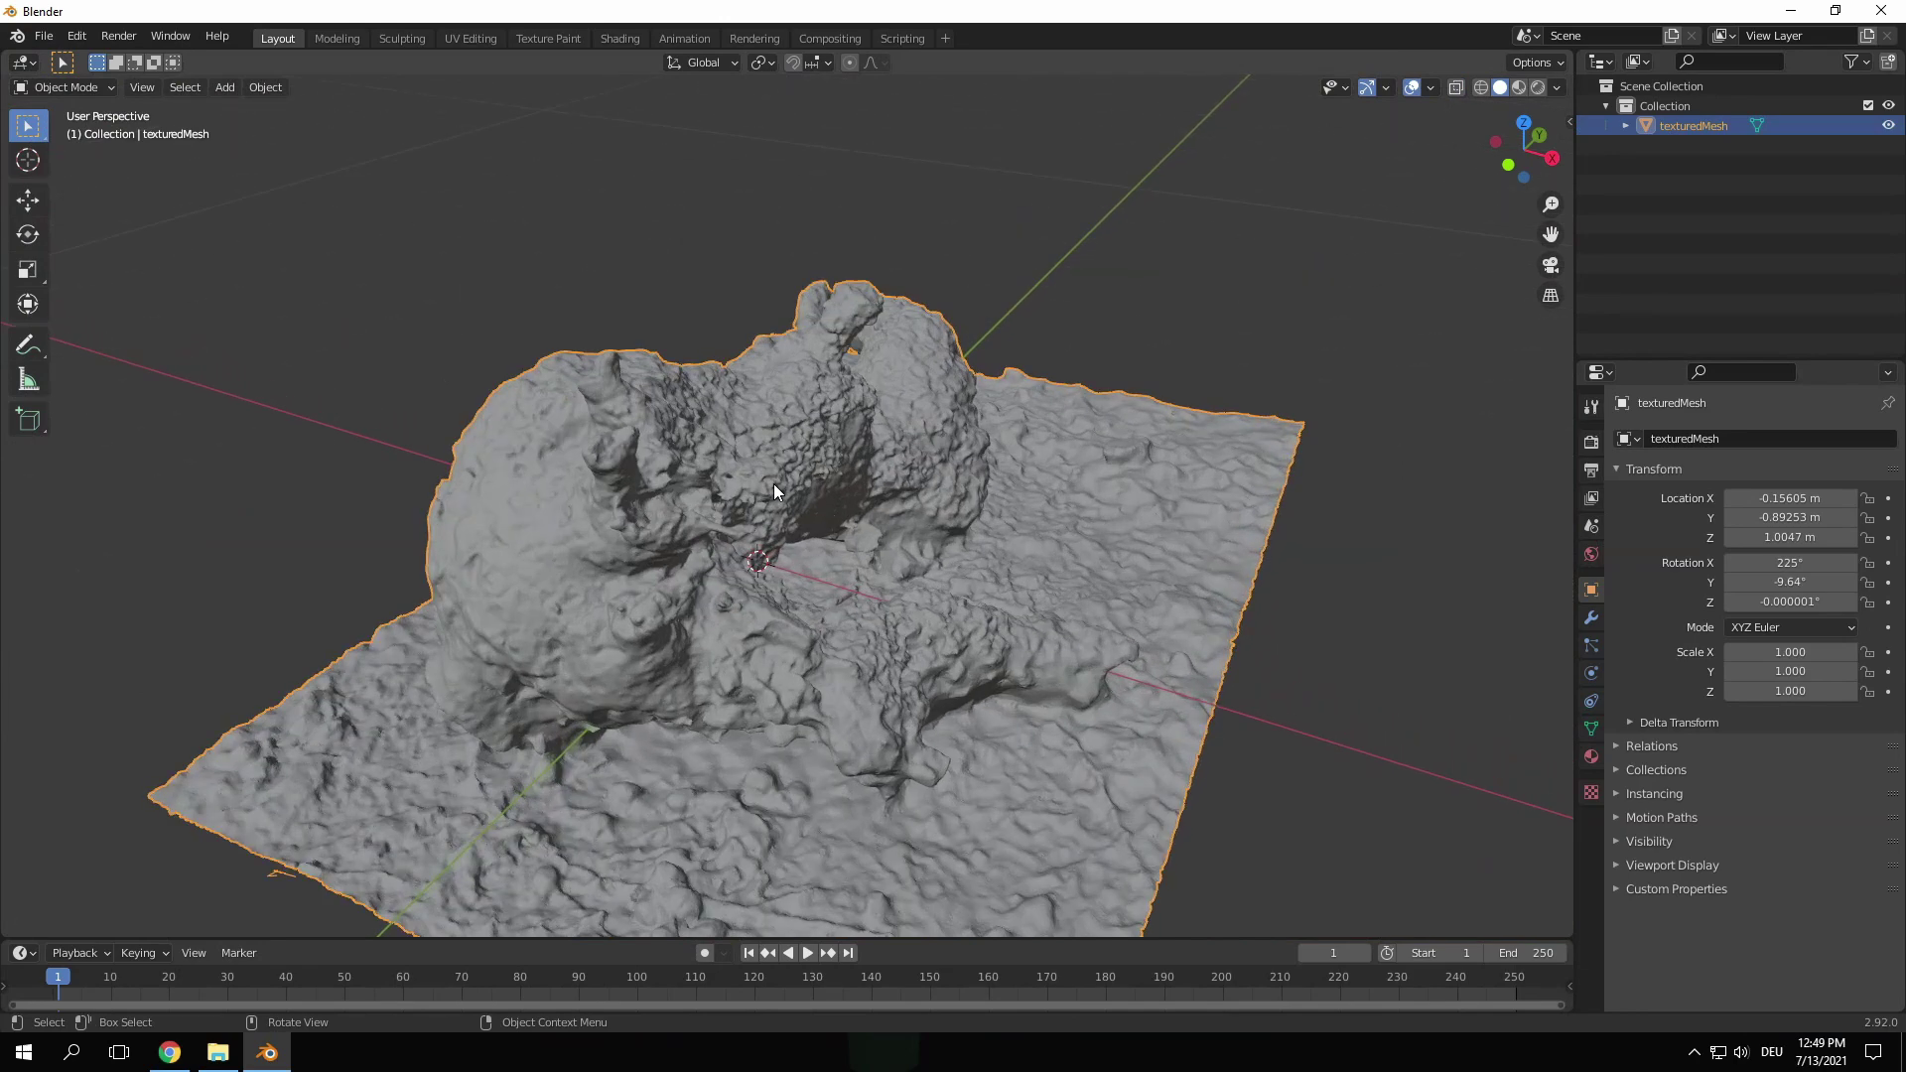
Step: Switch to Material Preview shading to show the log's moss and bark textures
left_click(1521, 88)
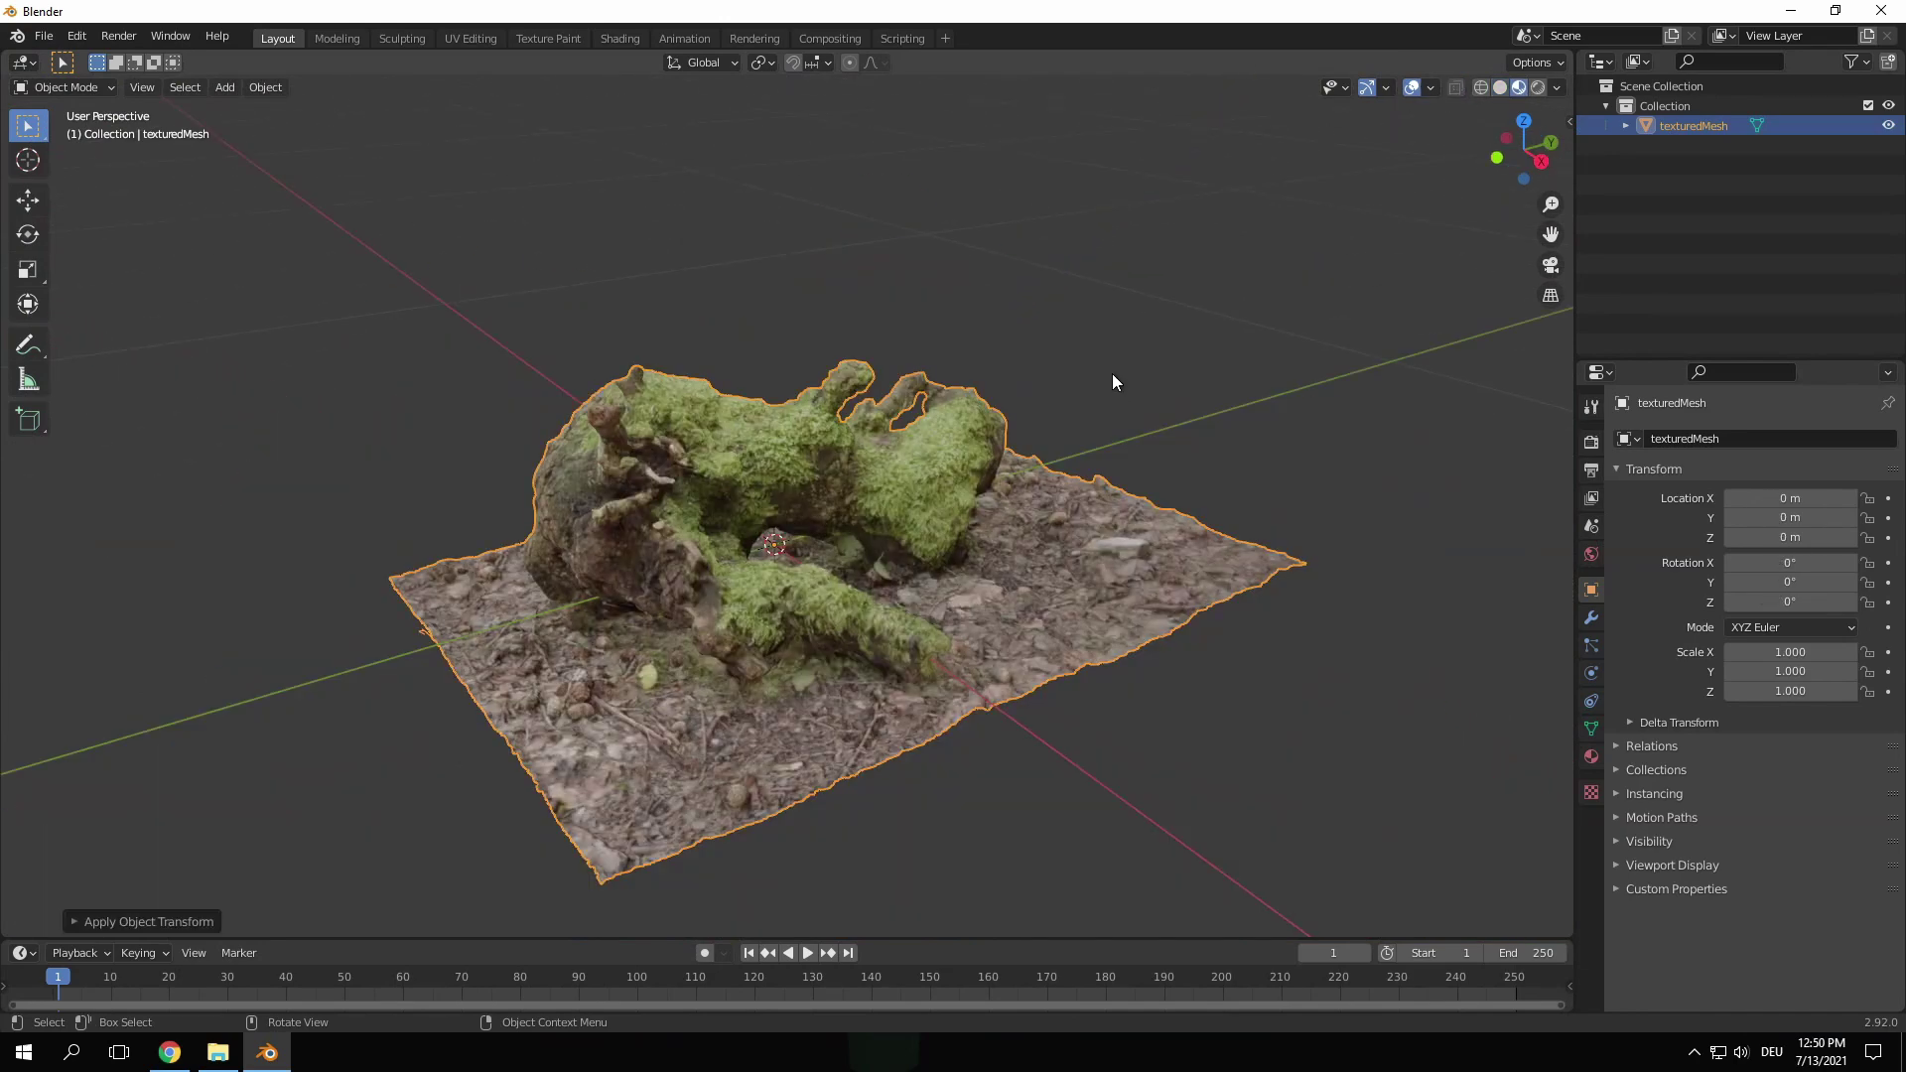
middle_click_drag(905, 536, 807, 566)
scroll(807, 565, "up", 3)
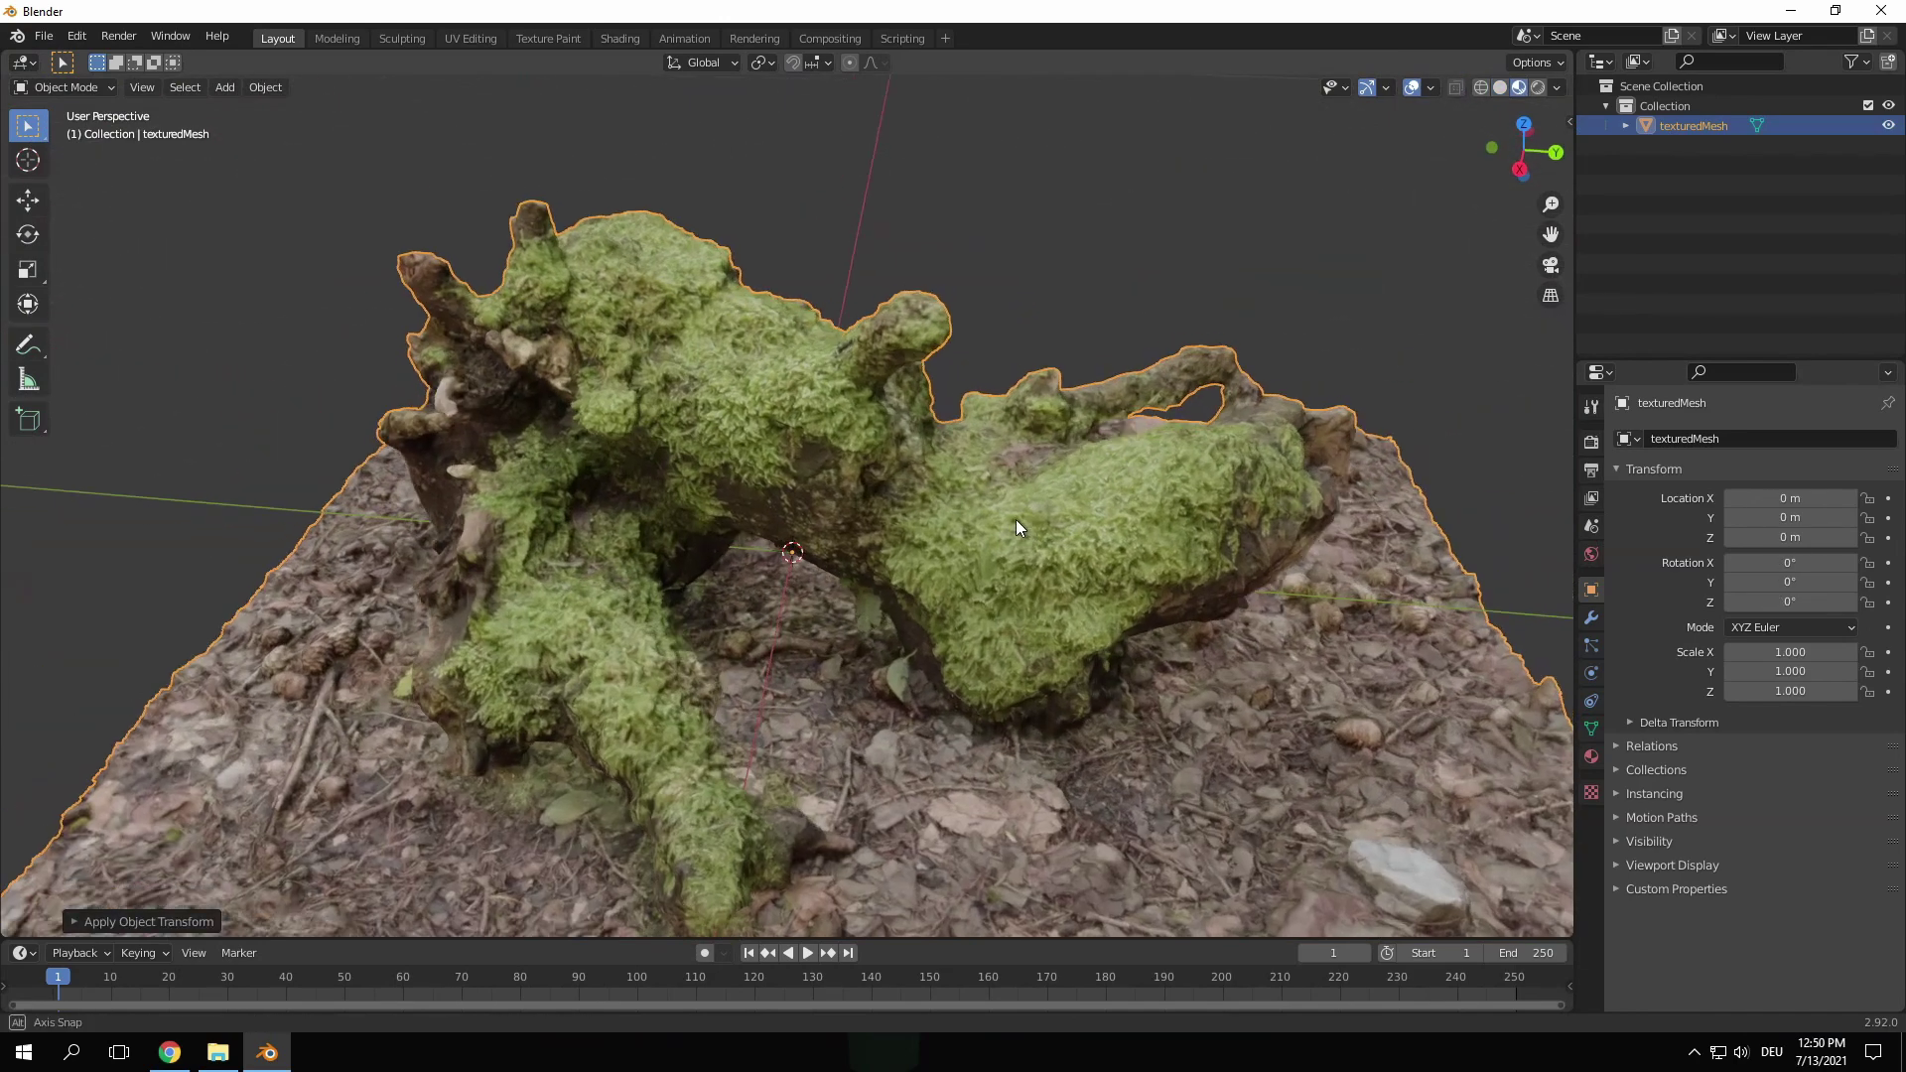
middle_click_drag(1015, 520, 260, 502)
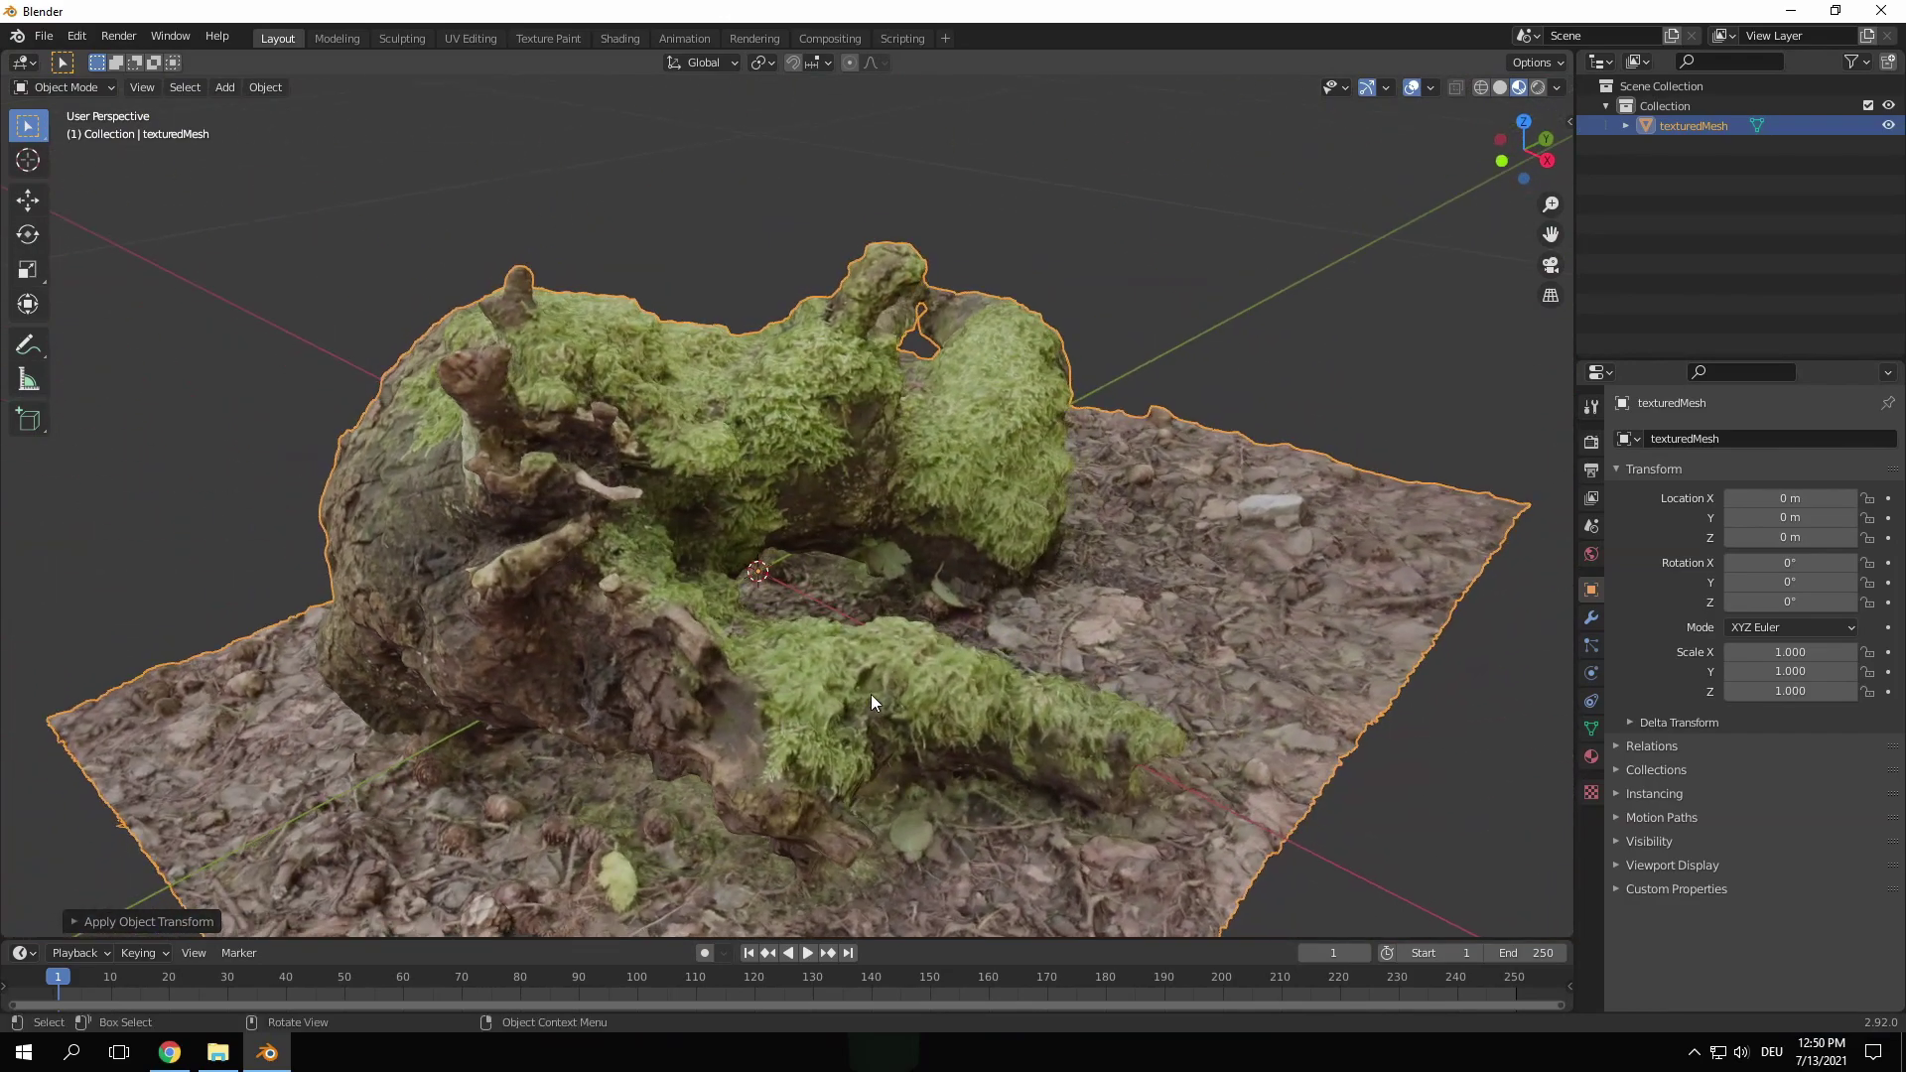
Step: In Edit Mode, trace a vertex path around the log base and delete the ground vertices
key("Tab")
scroll(871, 694, "up", 5)
scroll(670, 463, "down", 3)
middle_click_drag(766, 468, 925, 691)
key("ctrl+t")
left_click(76, 36)
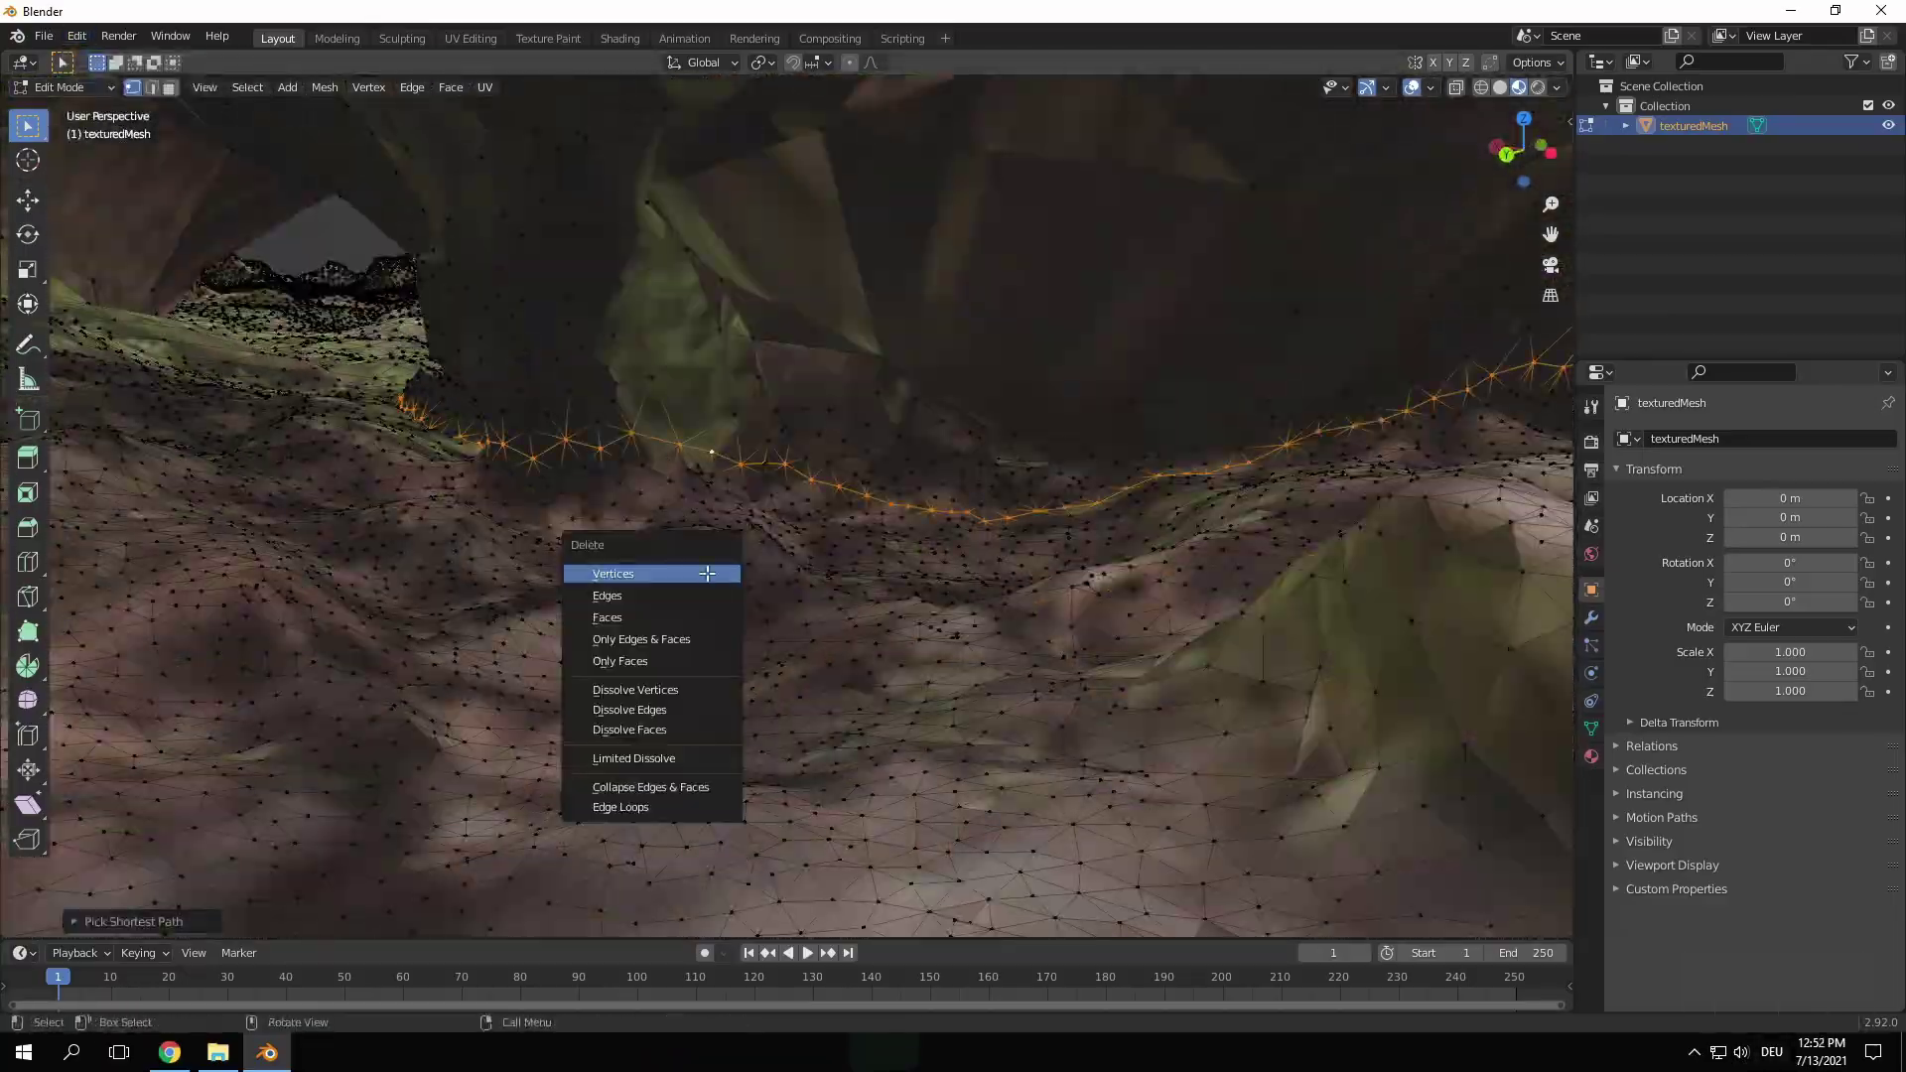
left_click(635, 564)
left_click(622, 213, "ctrl")
middle_click_drag(621, 214, 983, 514)
key("x")
key("x")
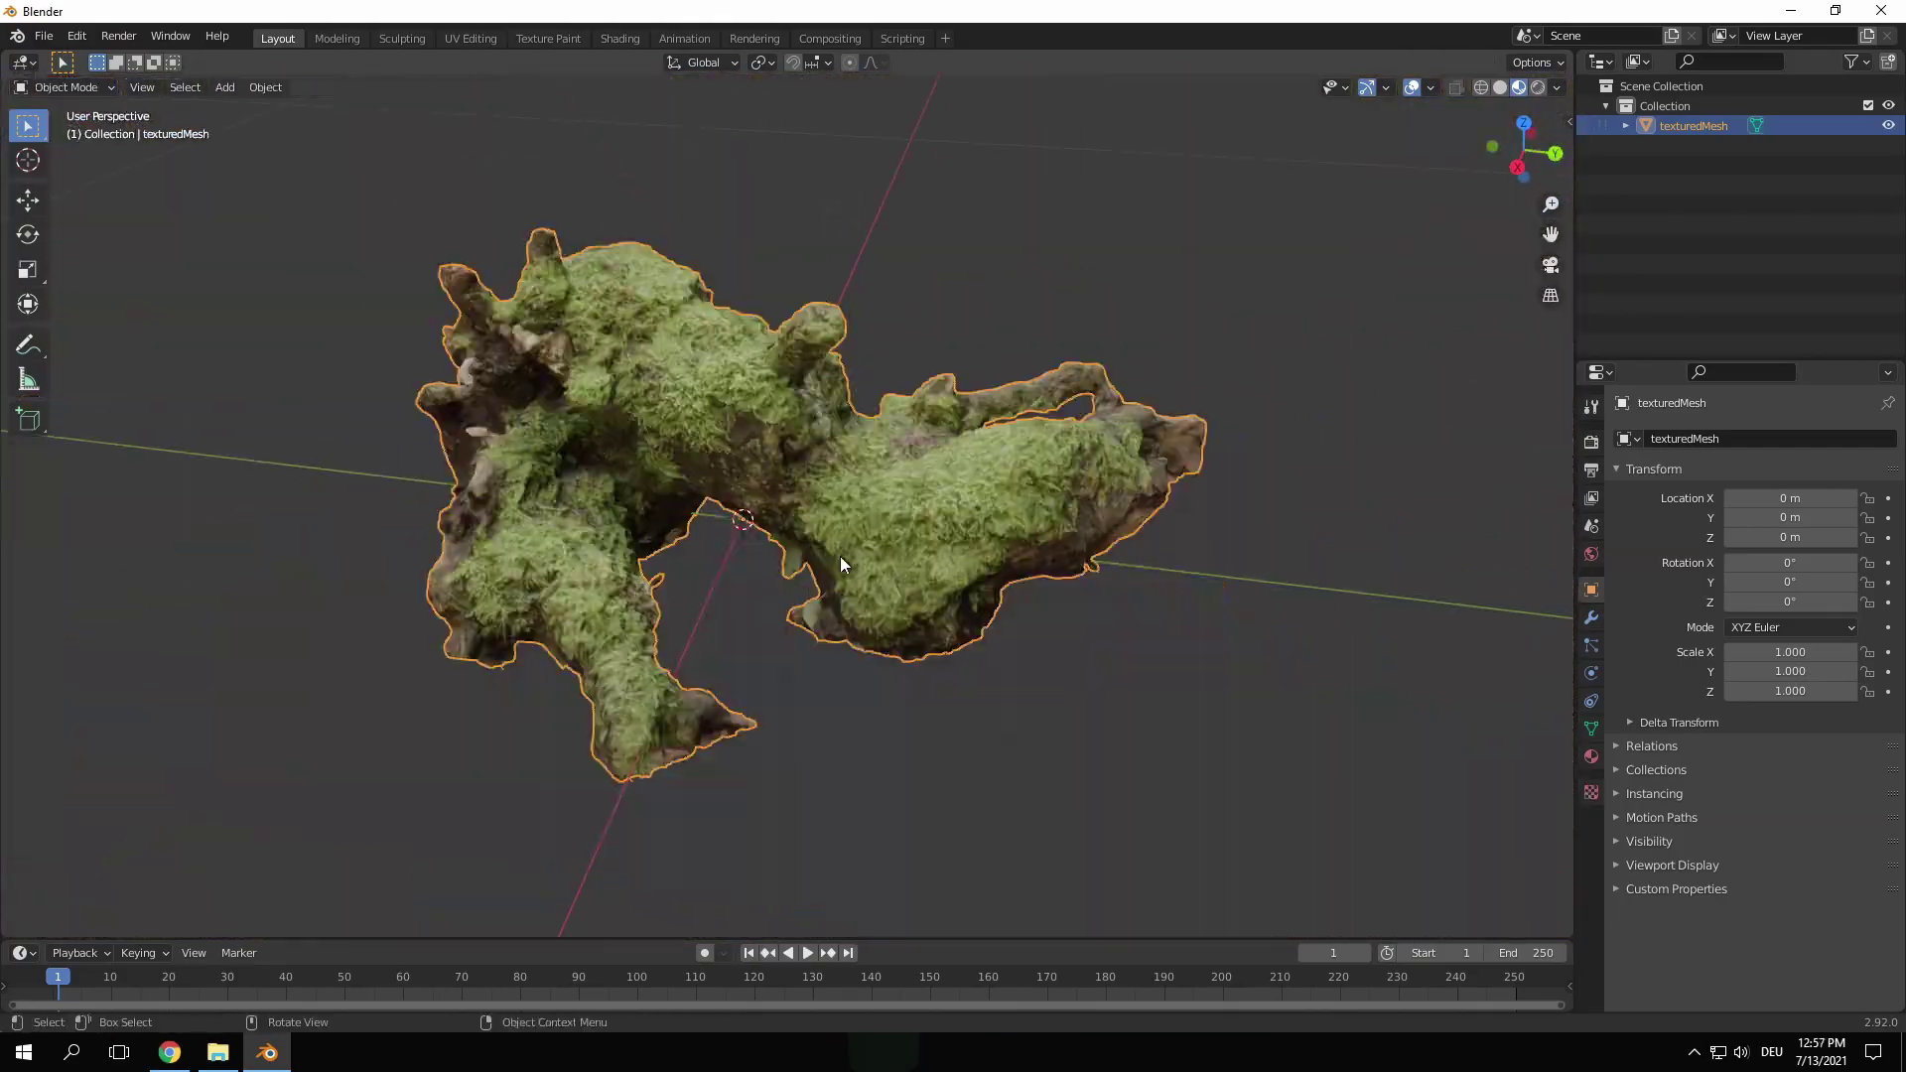
Step: Export the isolated mossy log as a Wavefront OBJ named high poly.obj on the Desktop
middle_click_drag(629, 611, 925, 487)
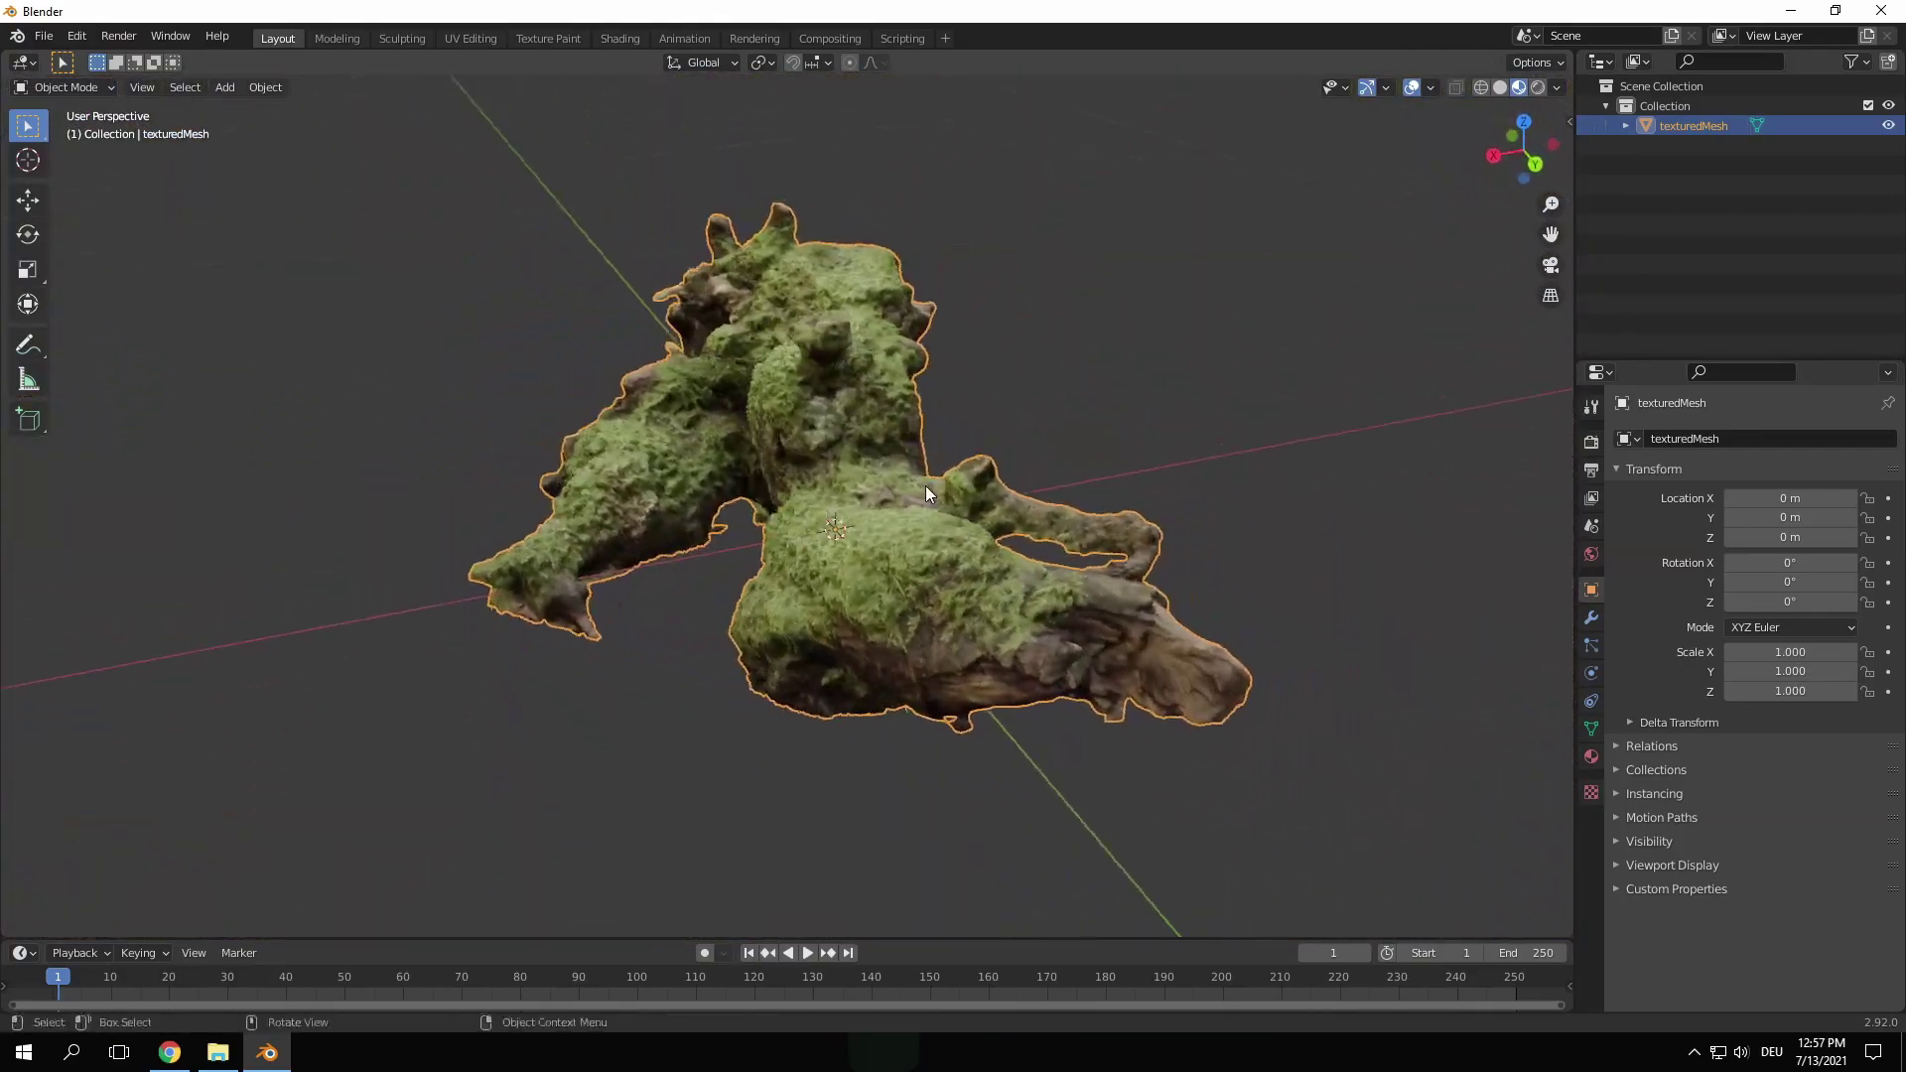
middle_click_drag(1053, 443, 1092, 528)
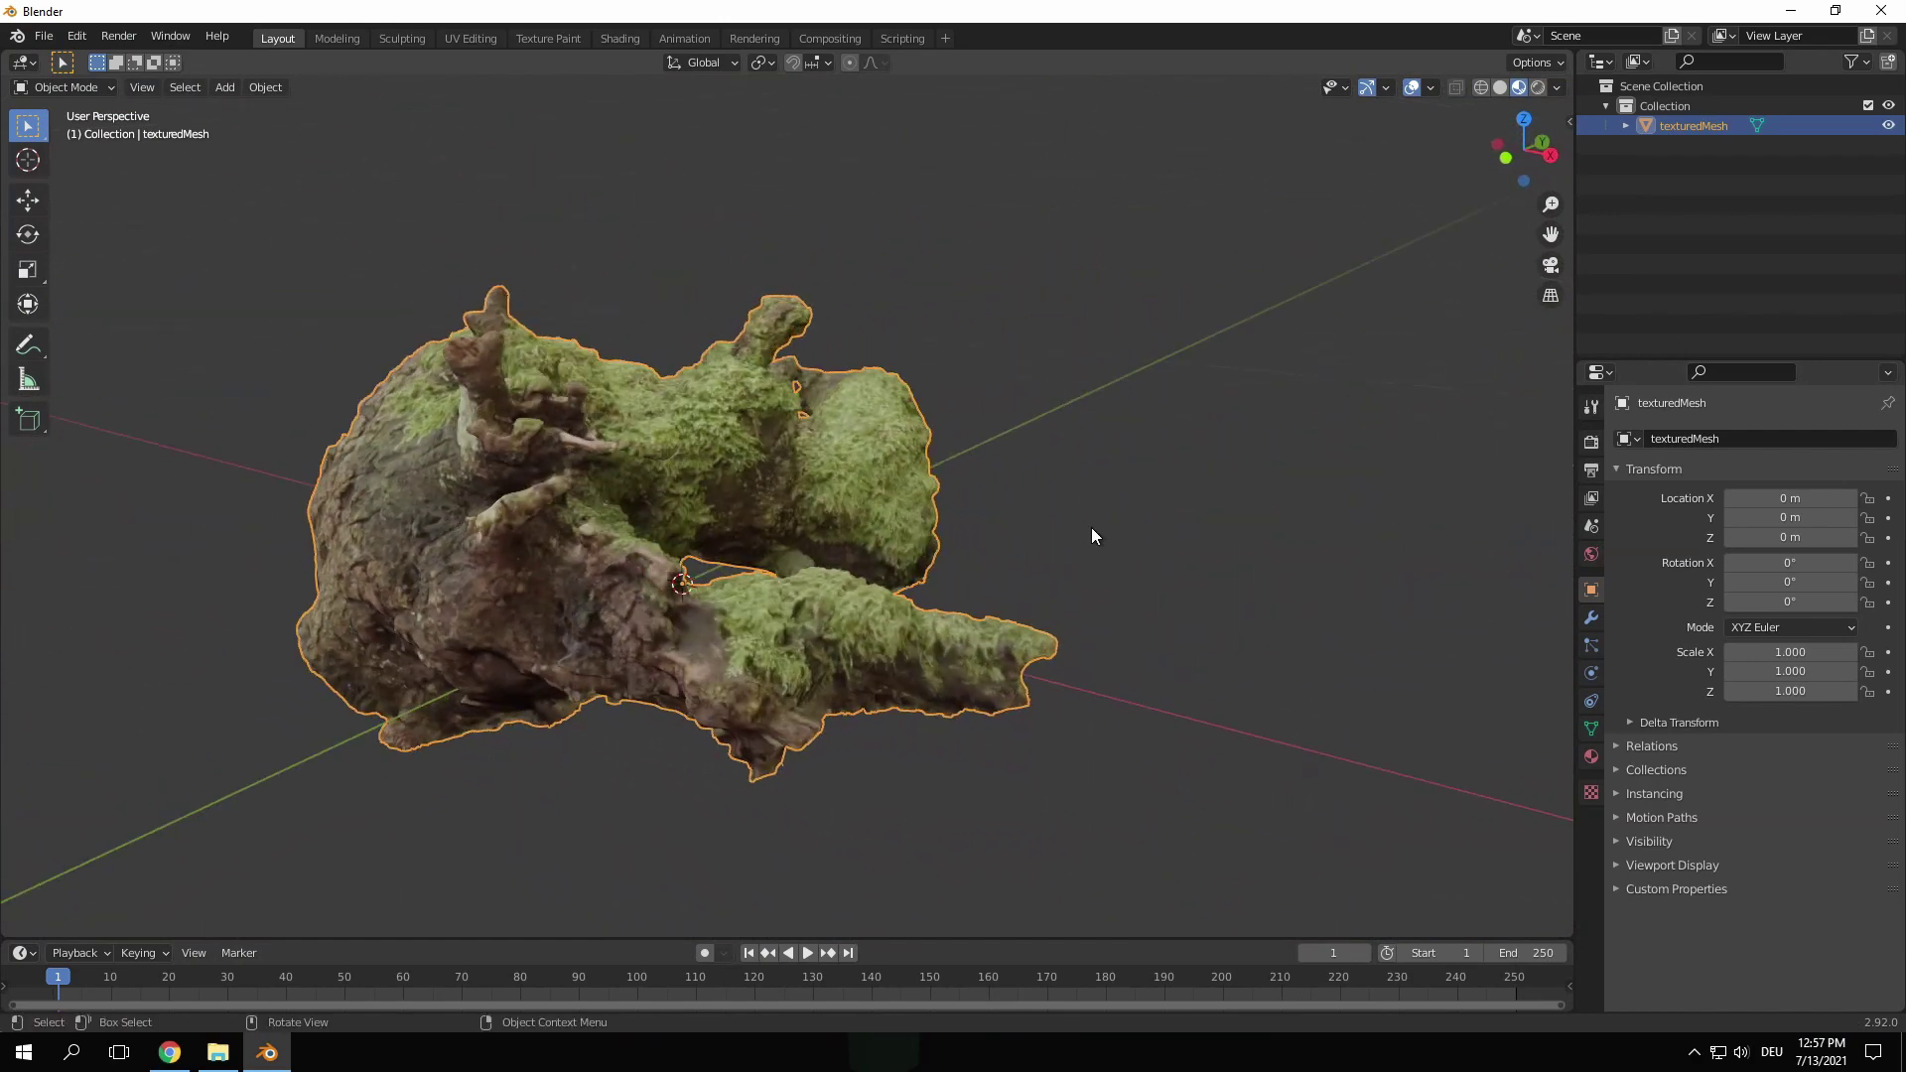
middle_click_drag(899, 681, 813, 510)
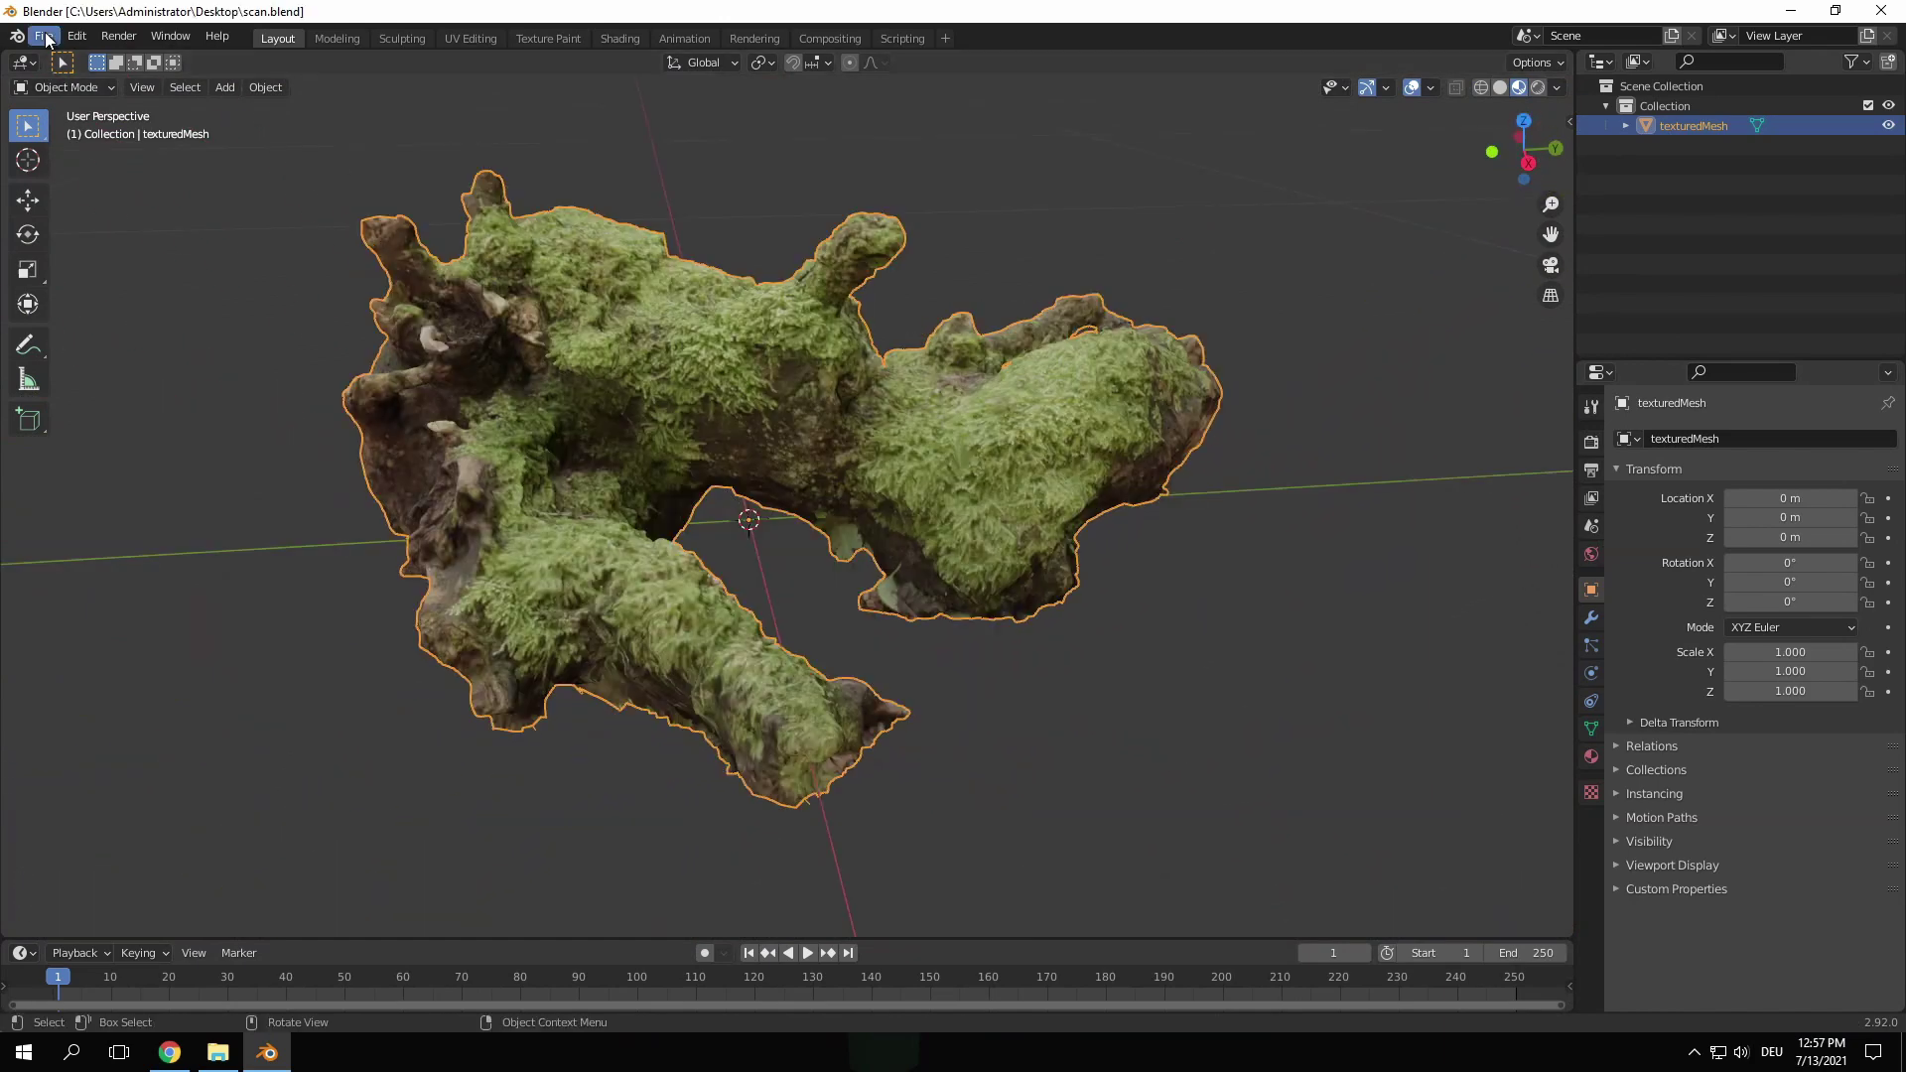
left_click(44, 37)
mouse_move(100, 323)
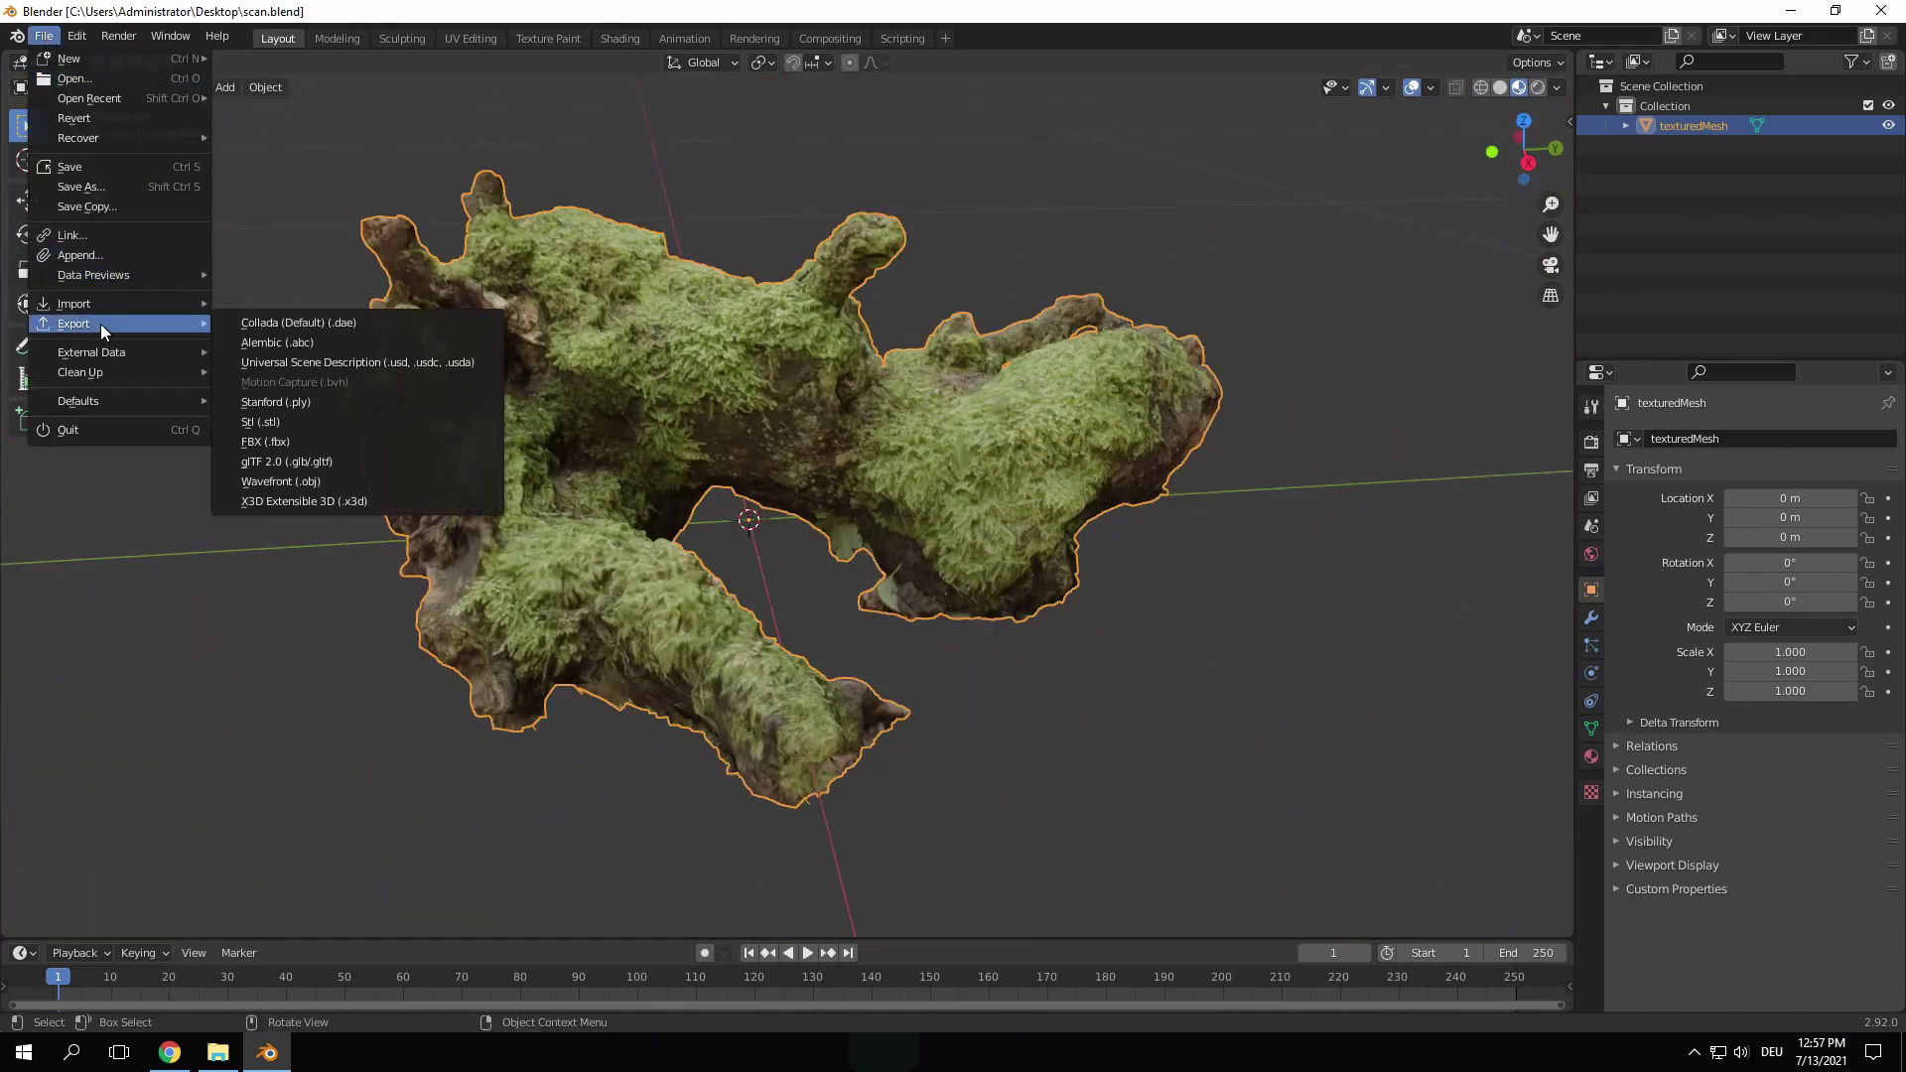
left_click(306, 490)
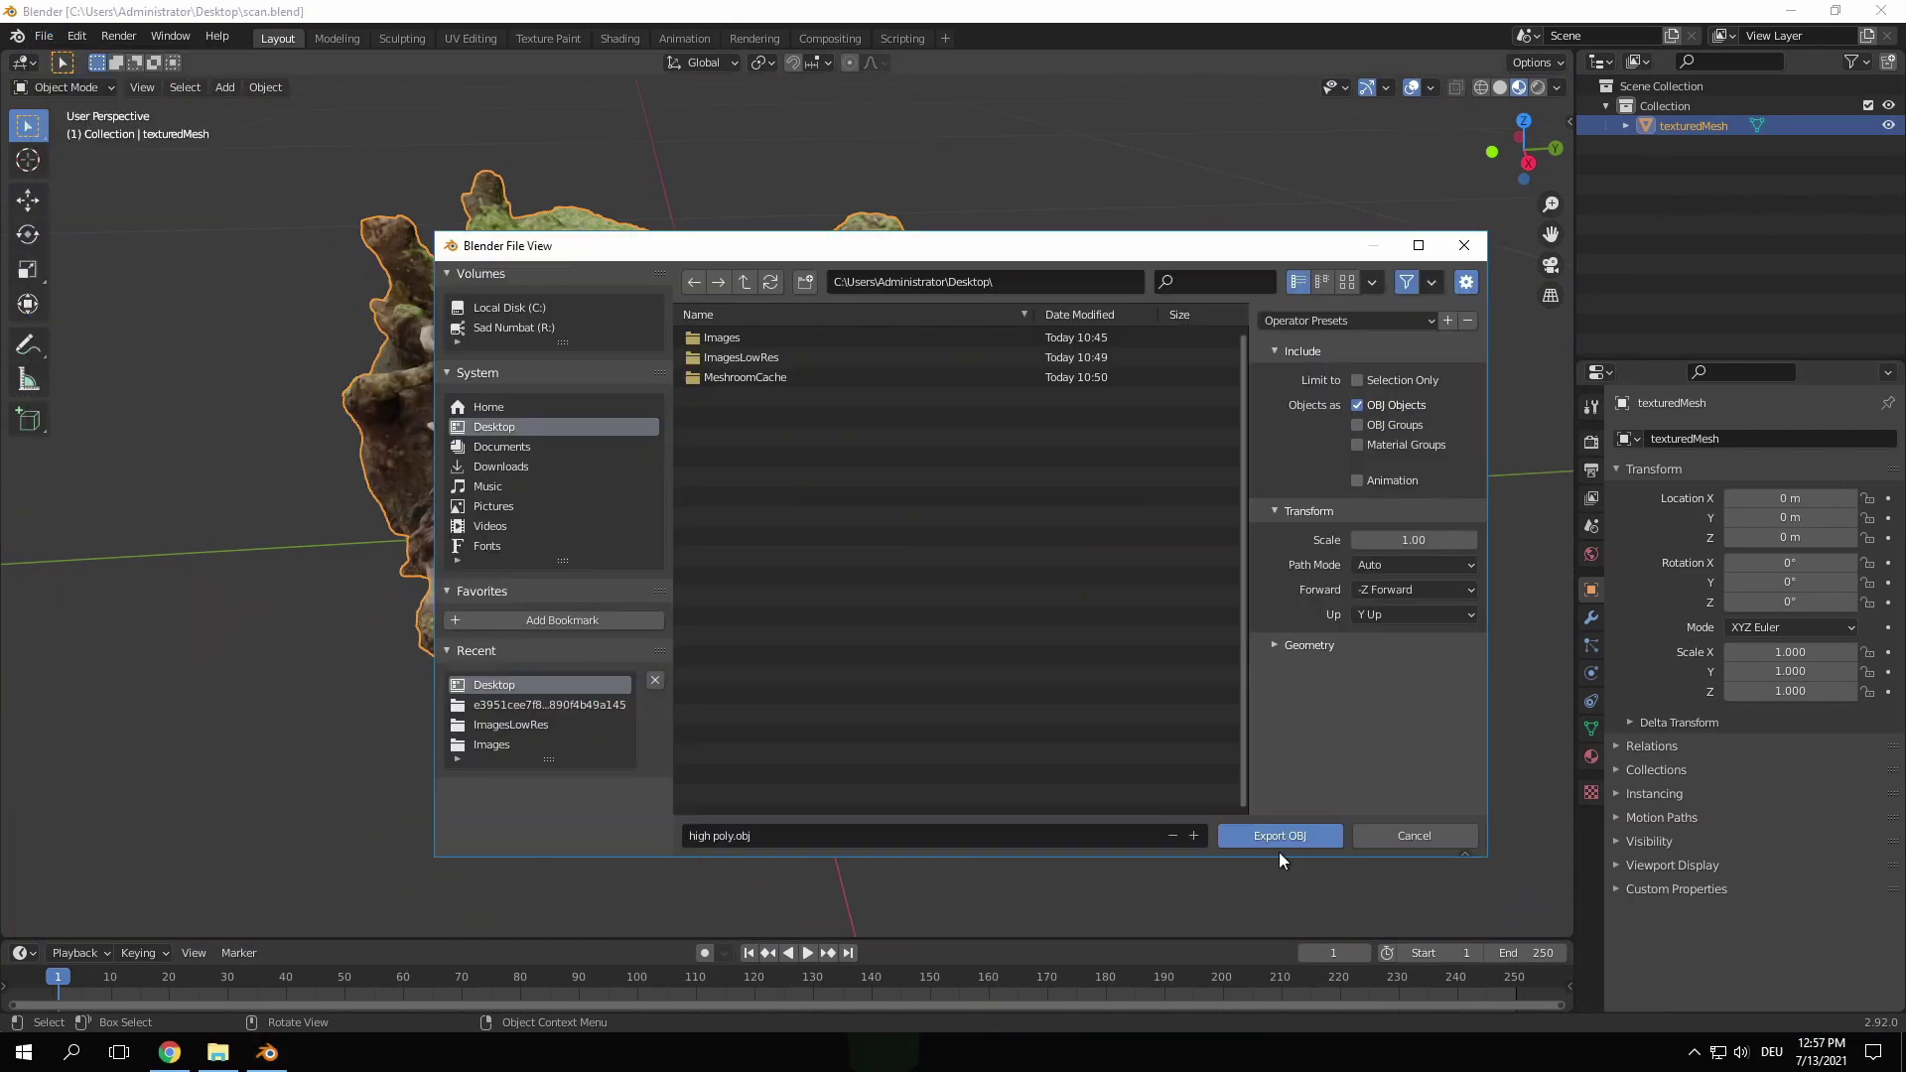
left_click(1278, 836)
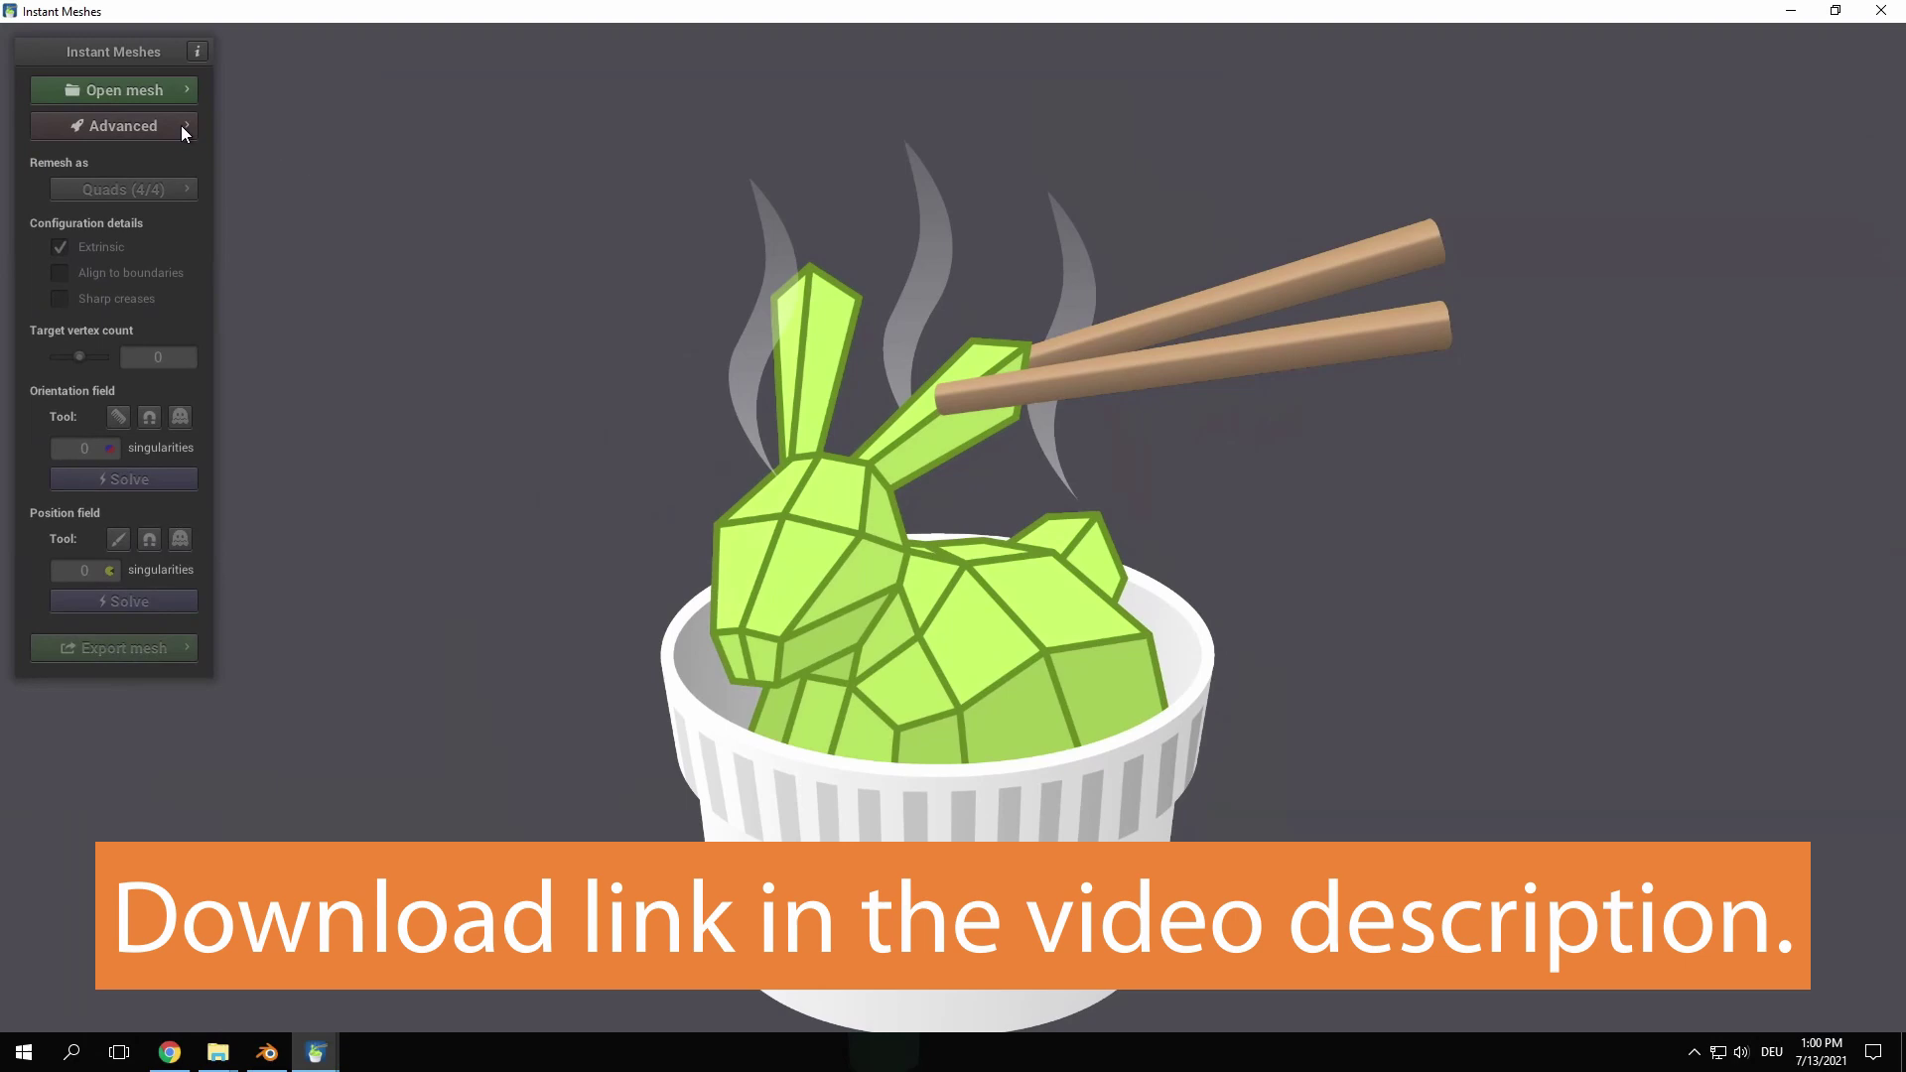
Step: Load high poly.obj into Instant Meshes for remeshing
left_click(110, 92)
left_click(270, 101)
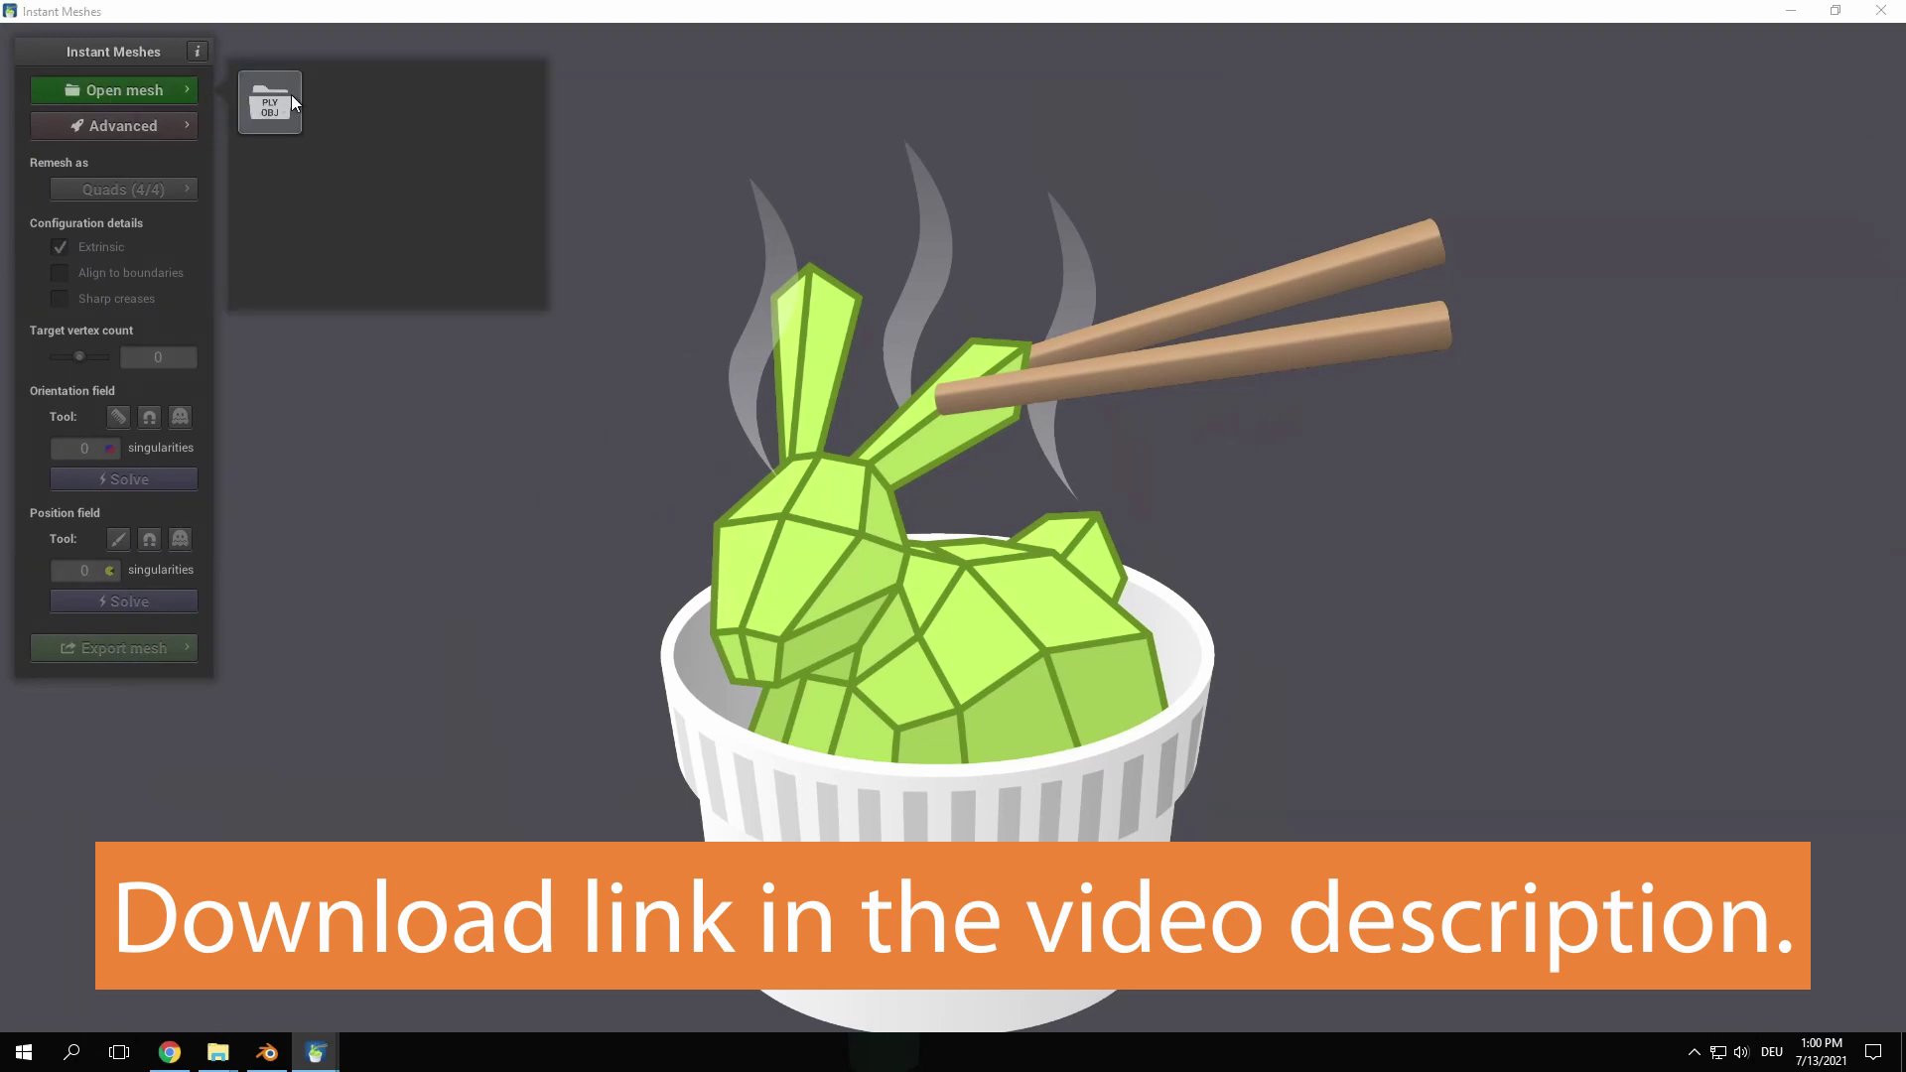
left_click(239, 202)
double_click(238, 201)
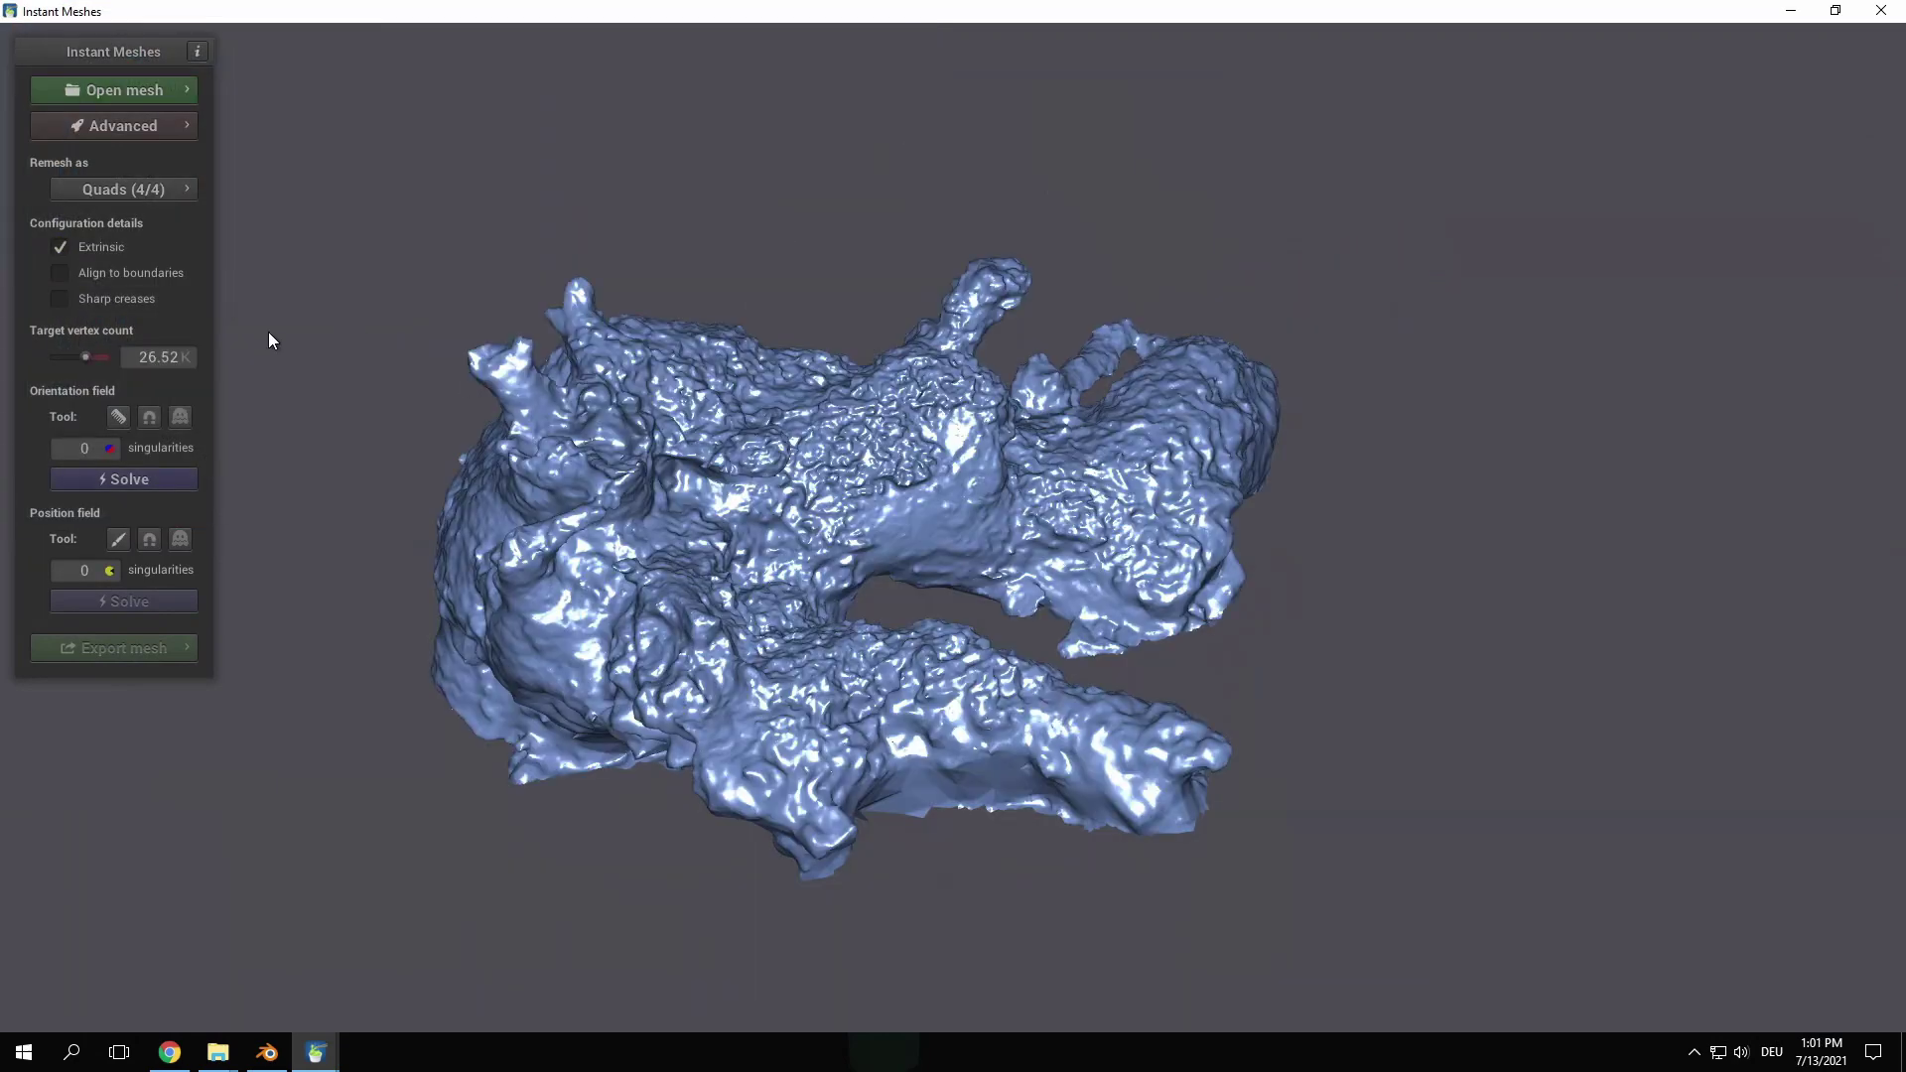
Step: Solve the orientation and position fields, extract the quad mesh and save it as low poly.obj
left_click(149, 479)
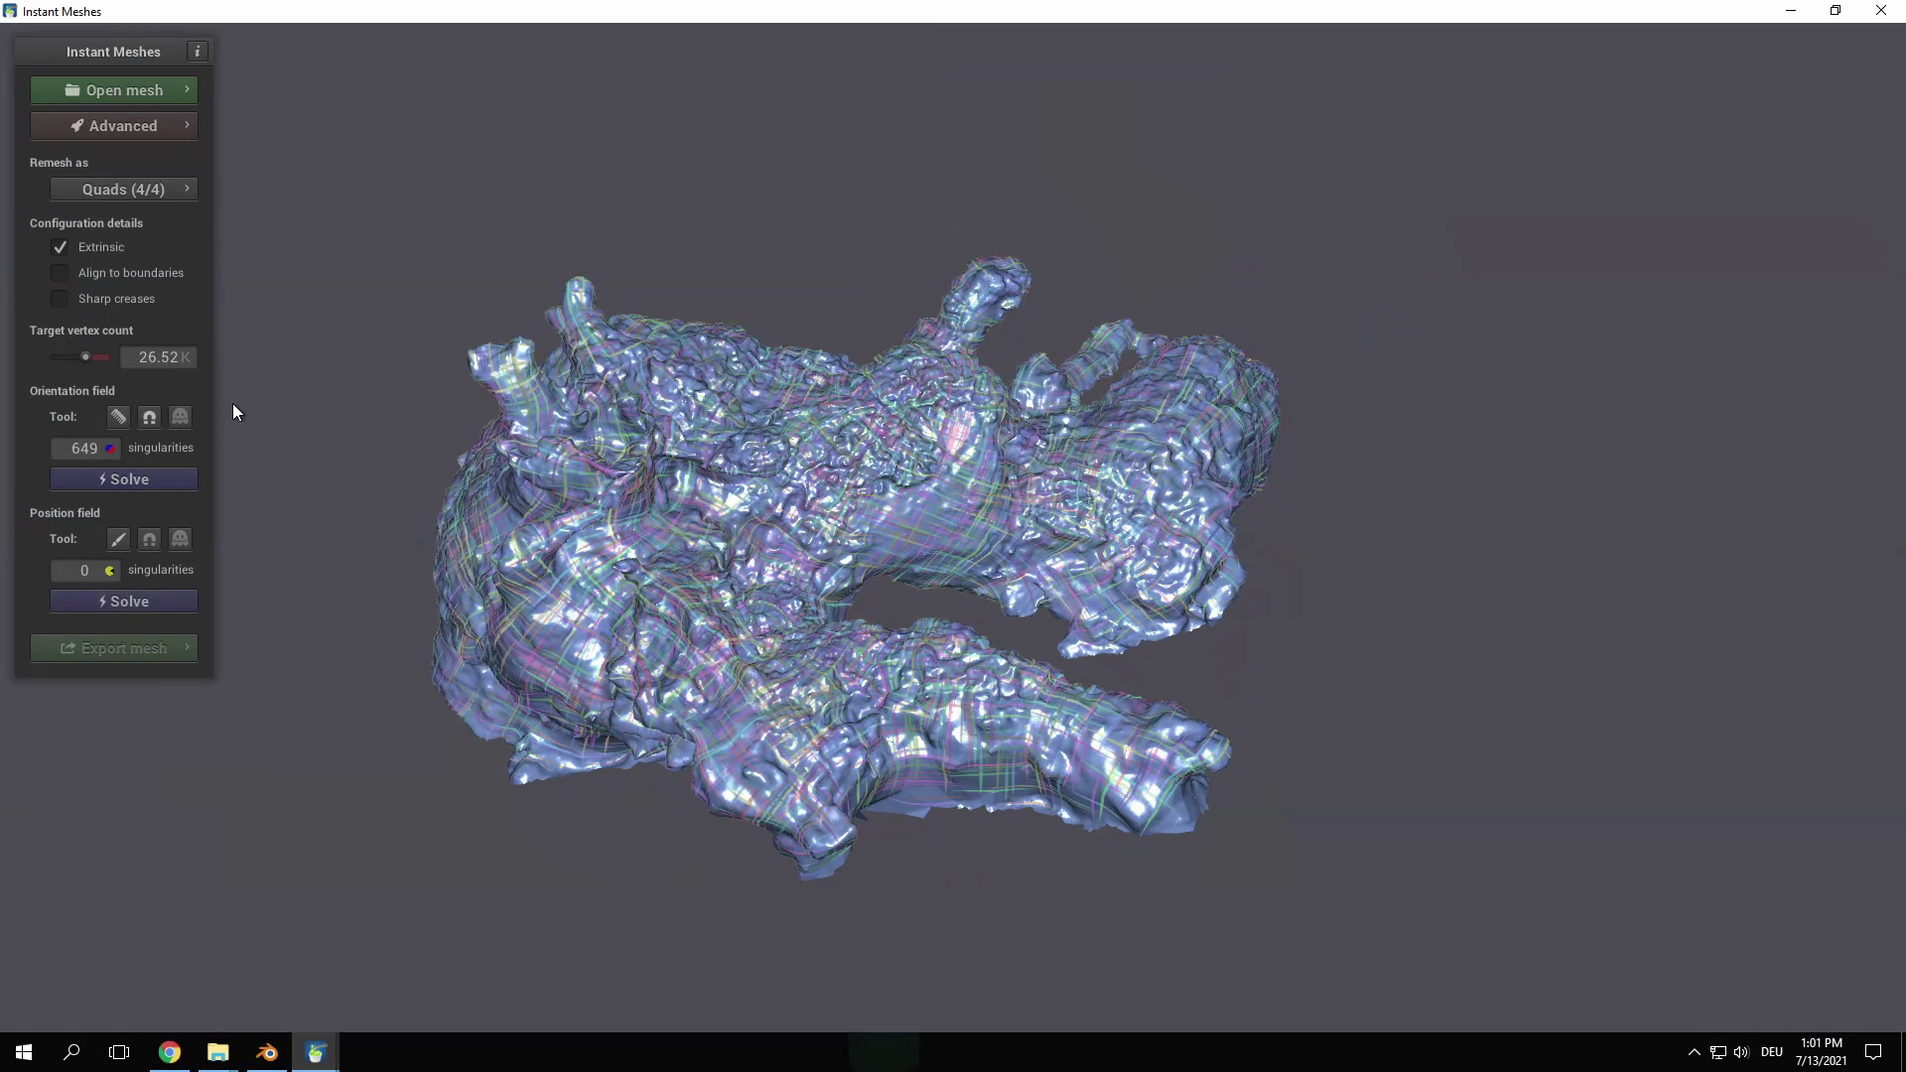
left_click(127, 600)
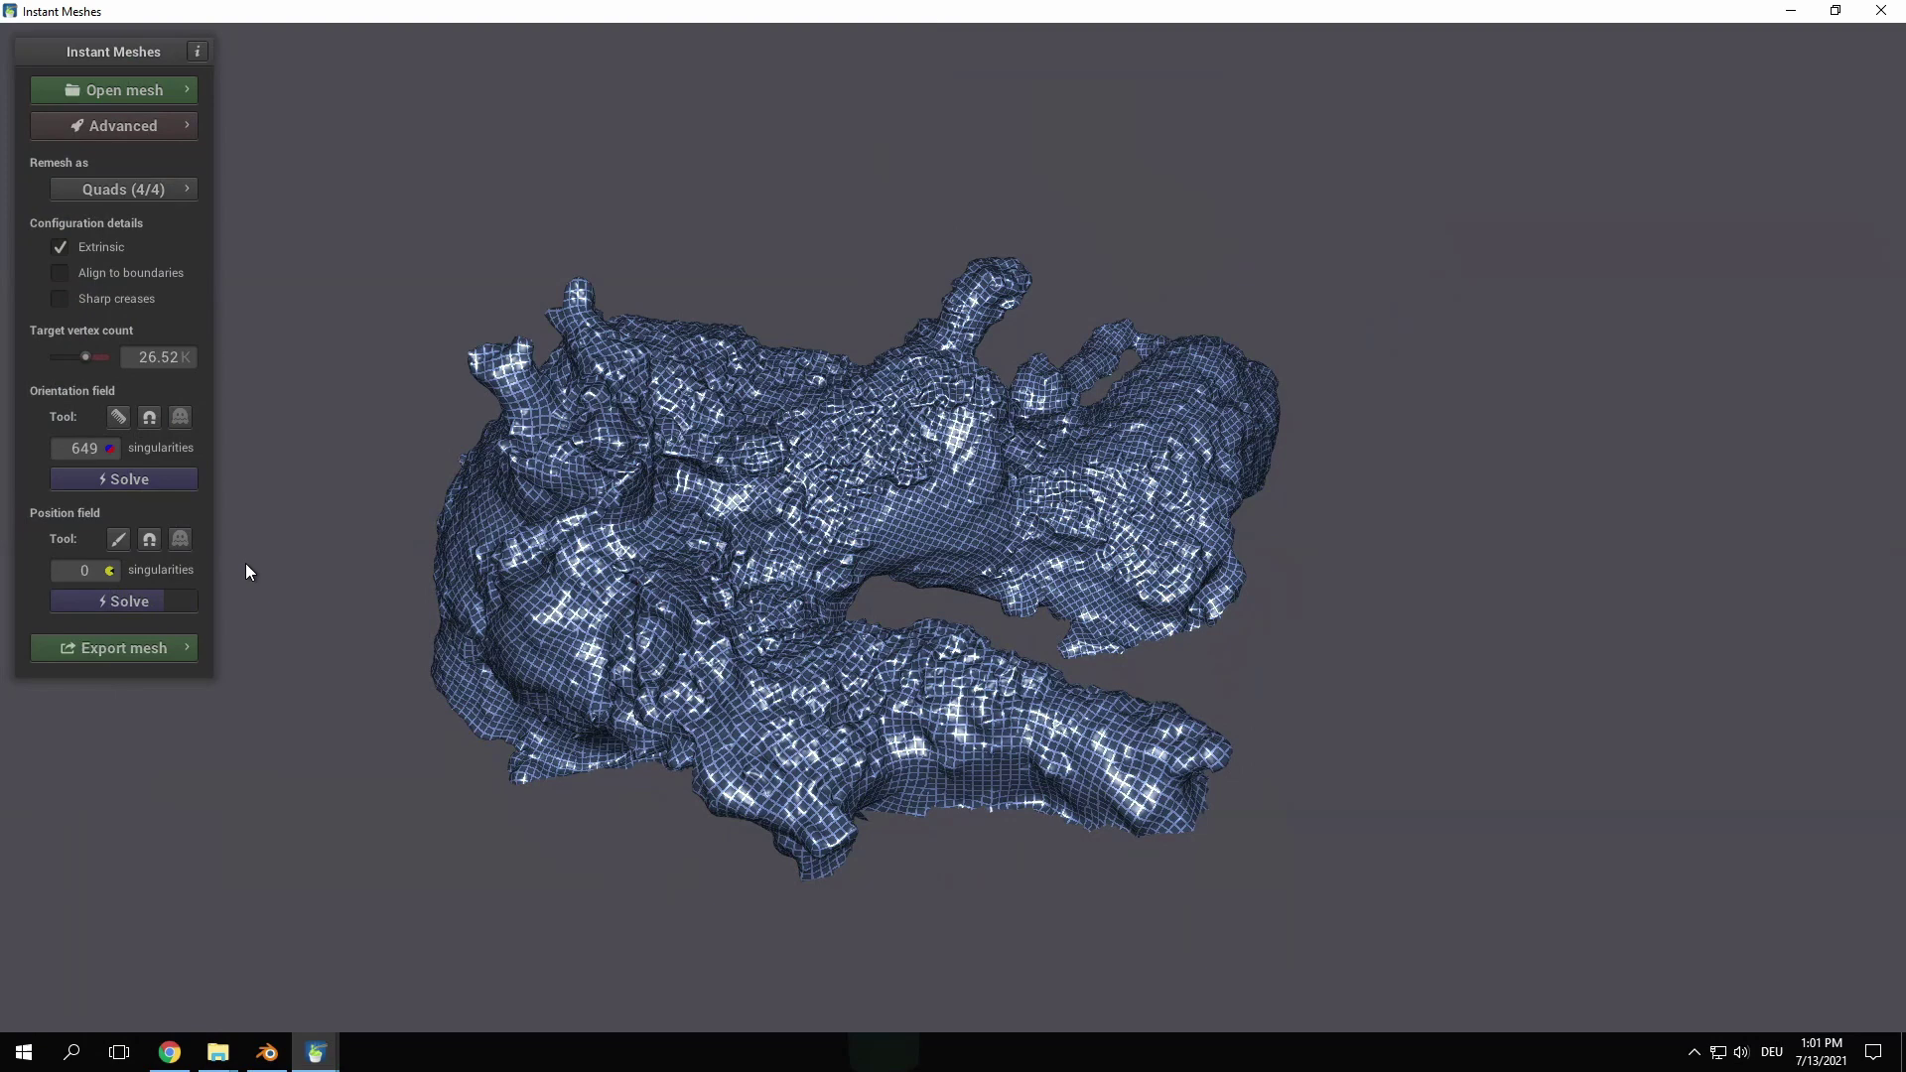
left_click(121, 648)
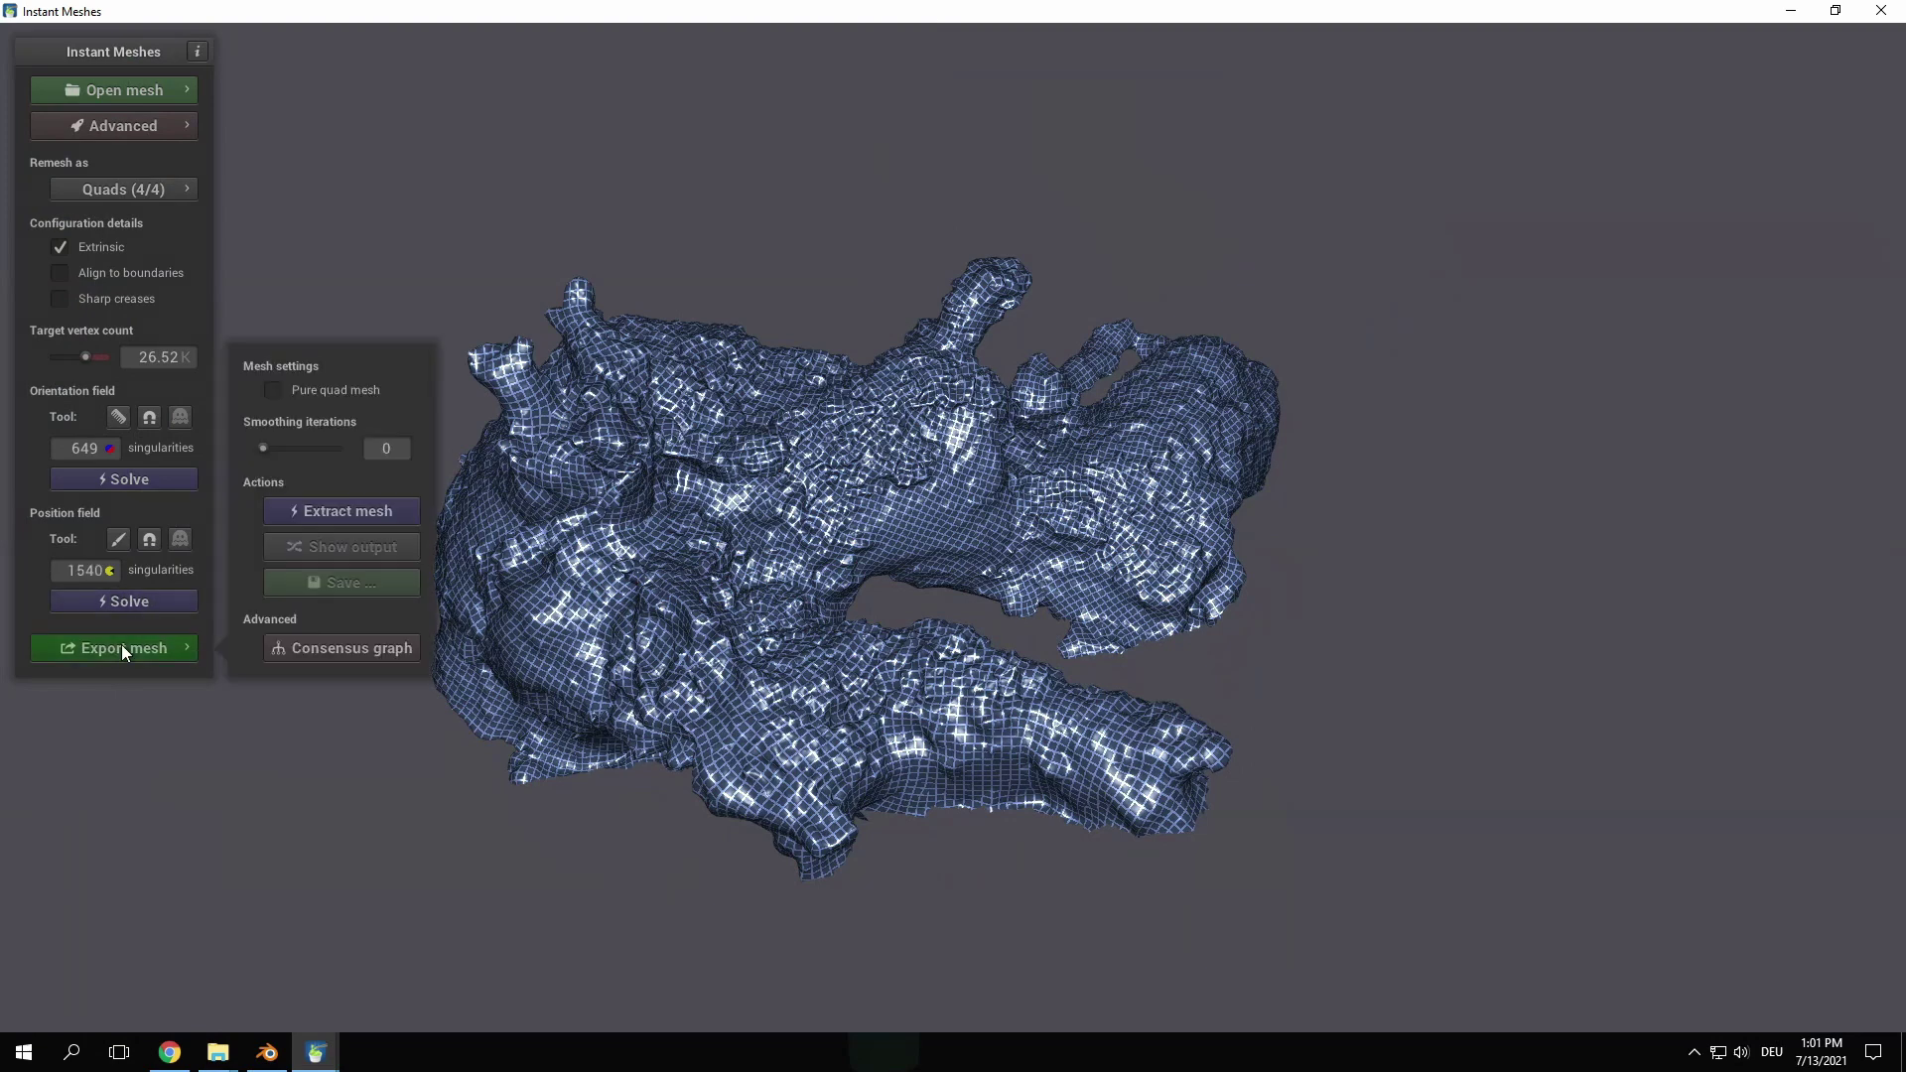
left_click(348, 513)
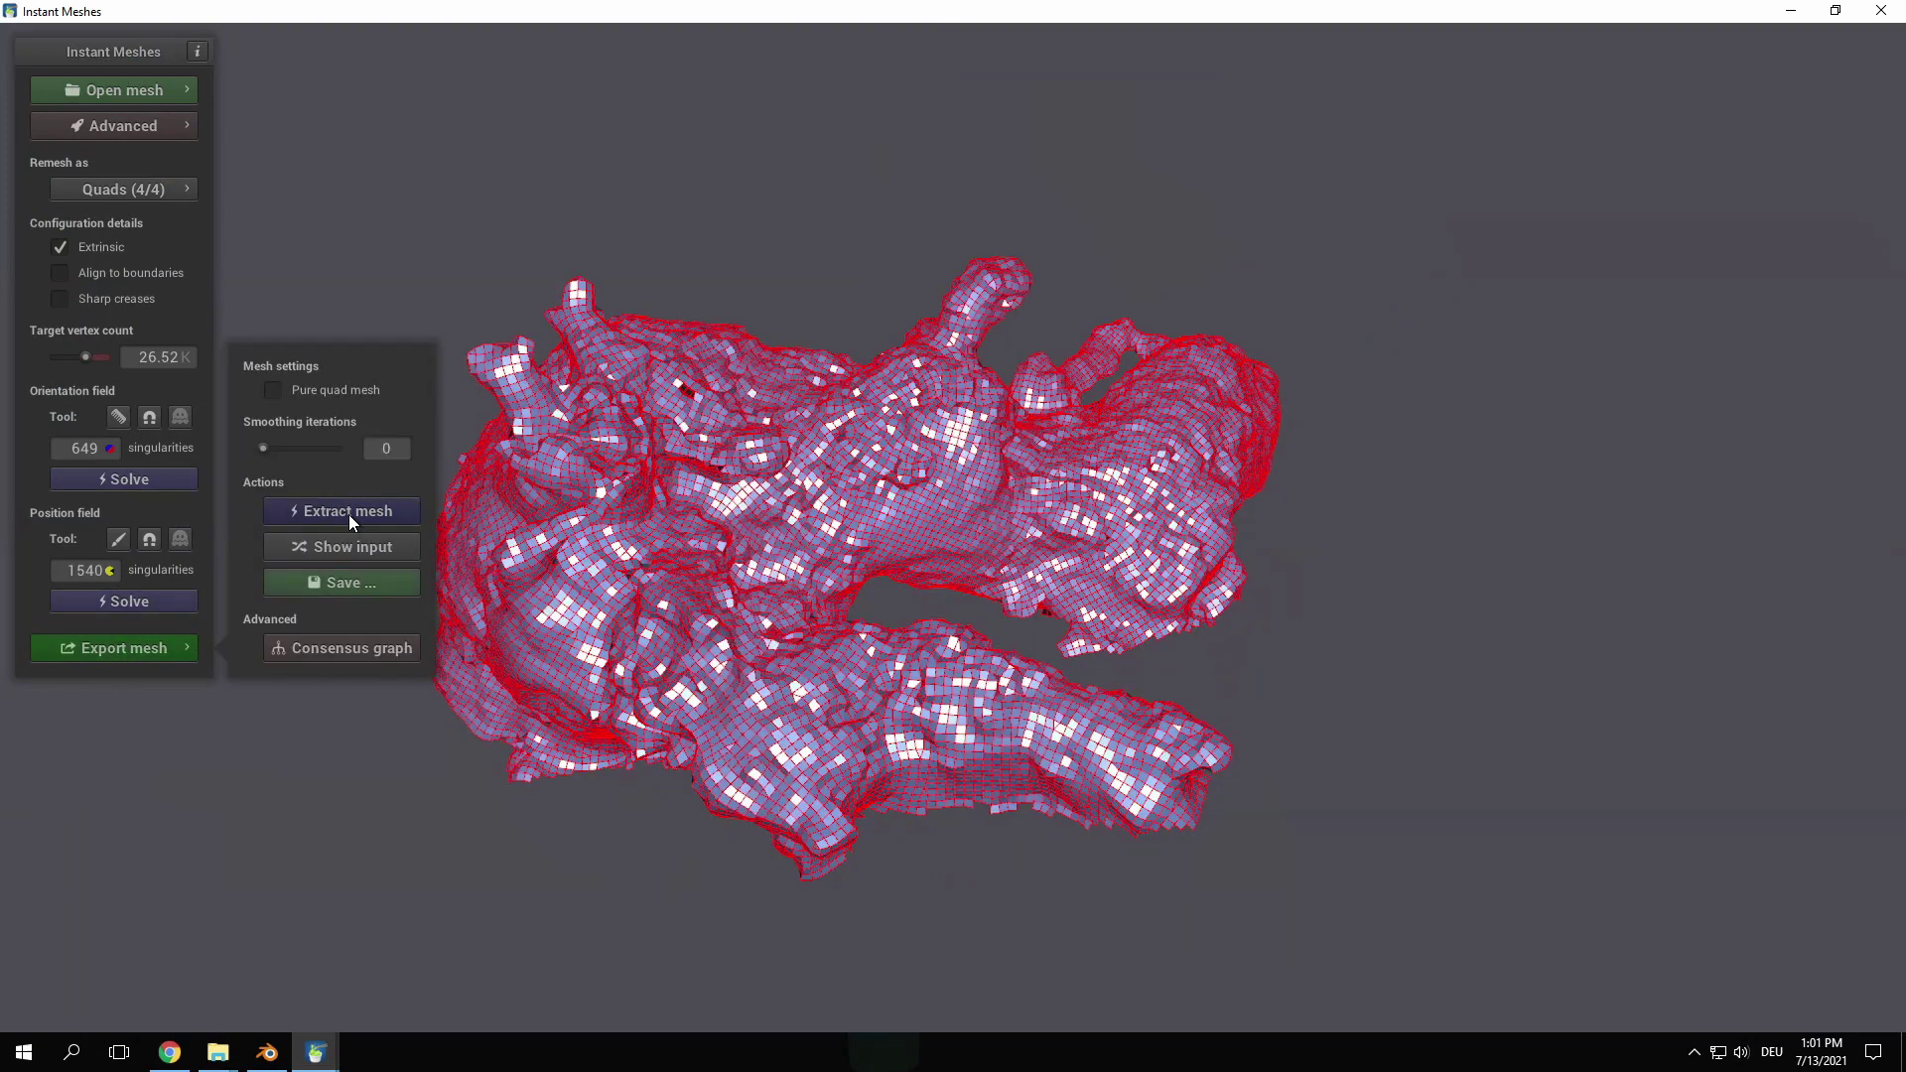
left_click(342, 584)
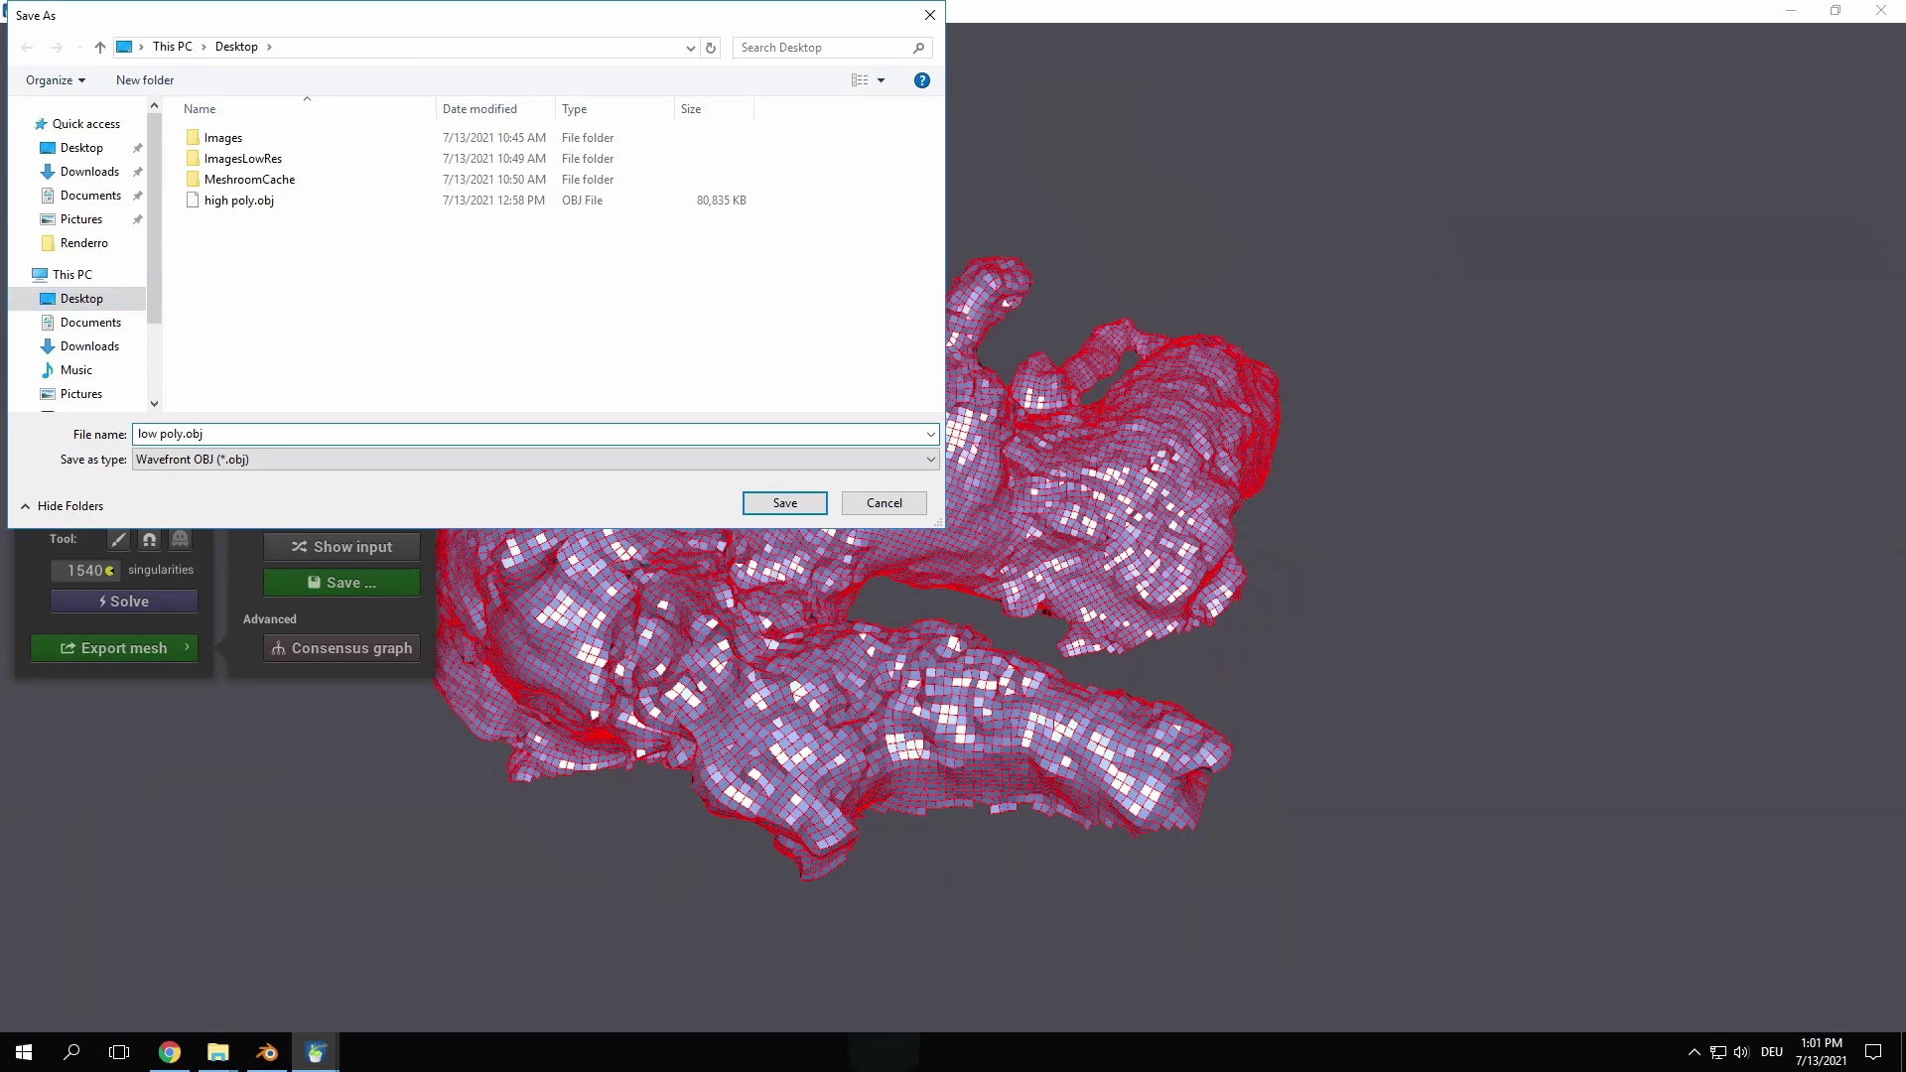
left_click(784, 504)
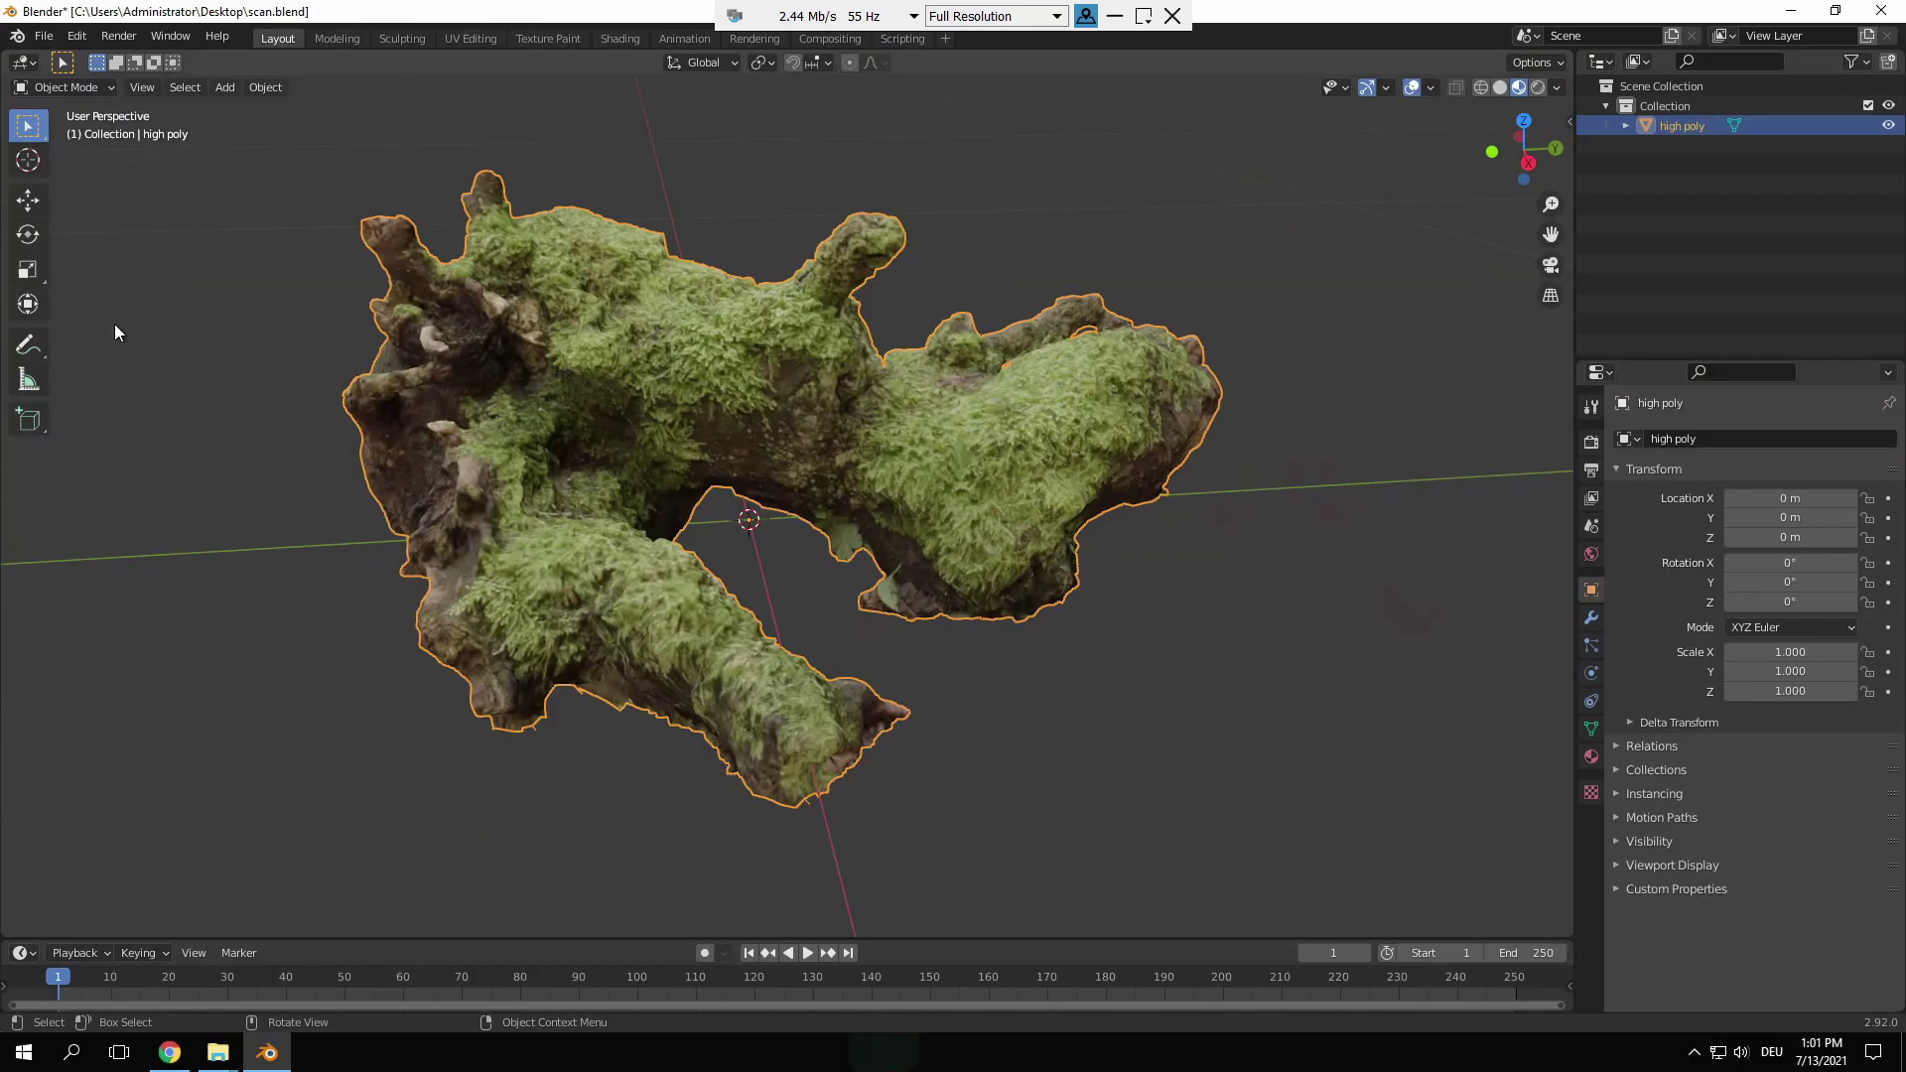
Step: Import low poly.obj into the Blender scene as a Wavefront OBJ
left_click(46, 34)
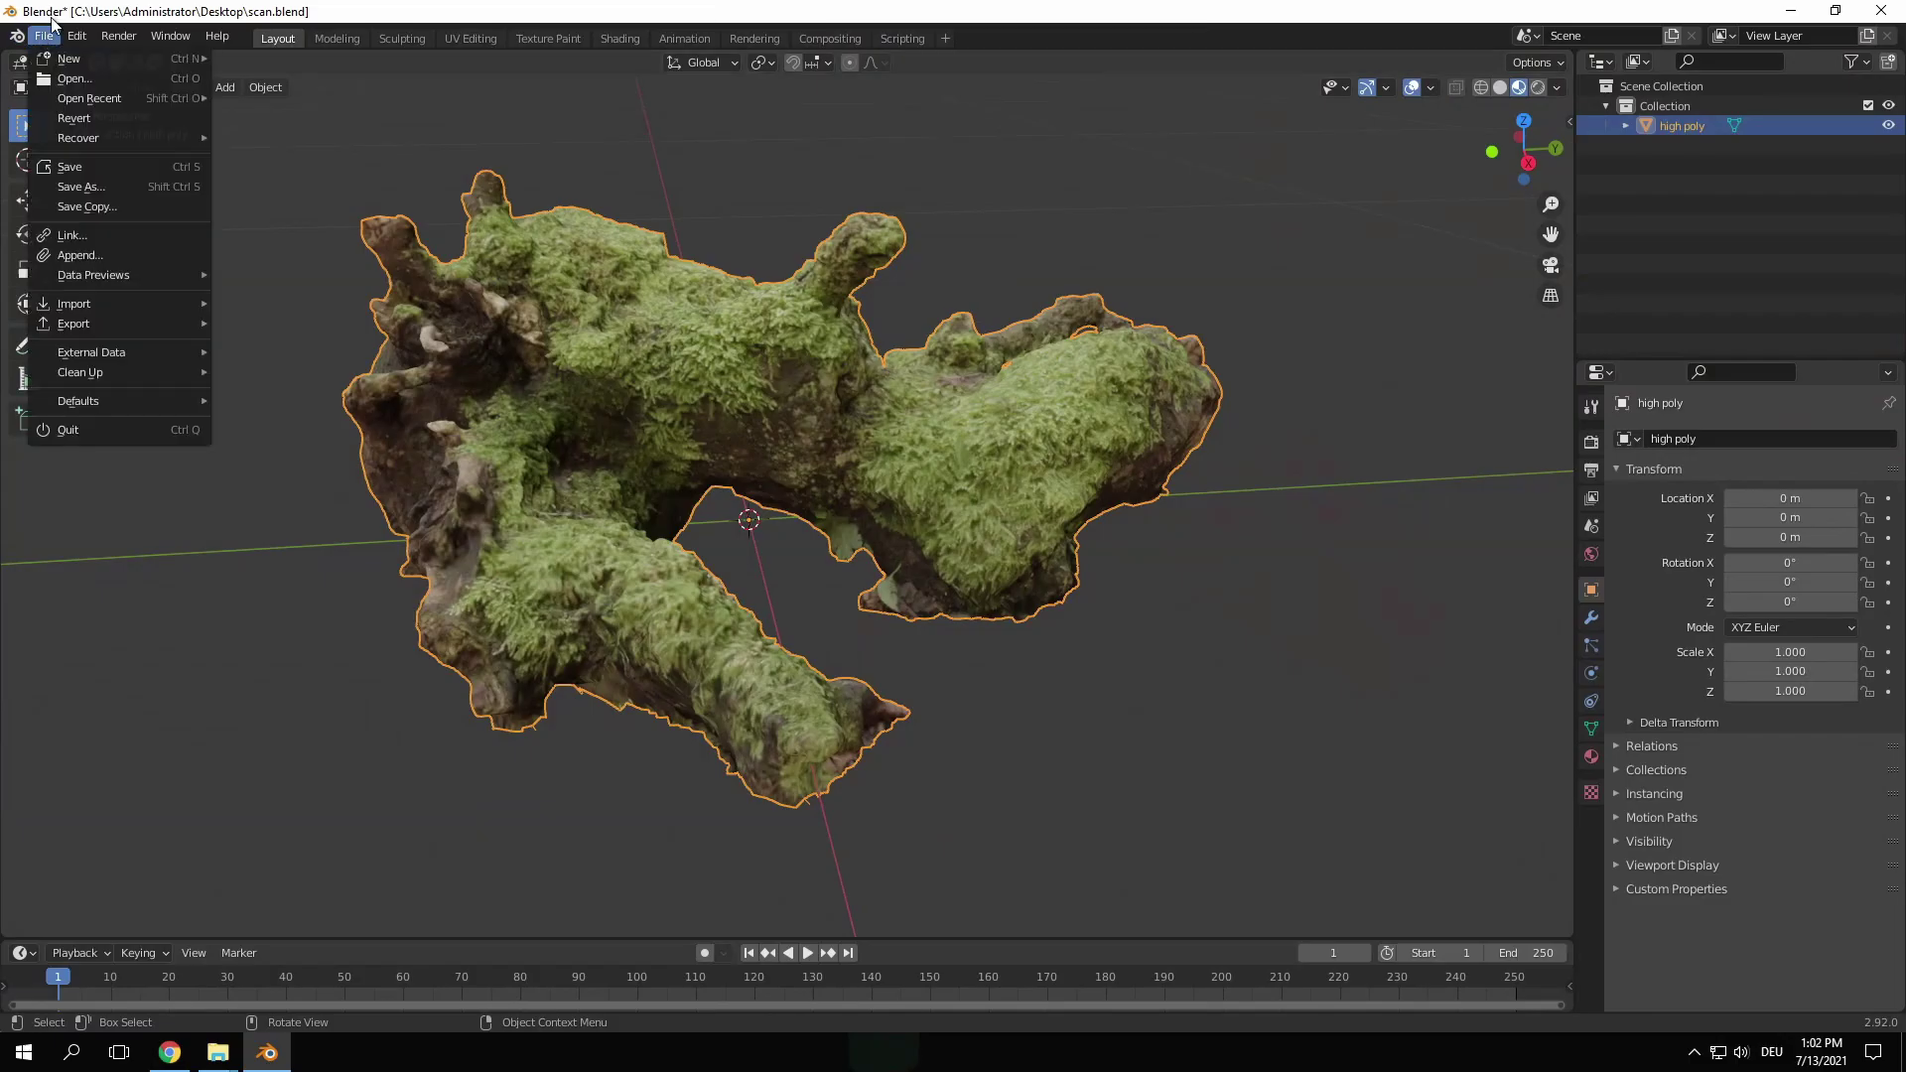
mouse_move(90, 303)
left_click(328, 462)
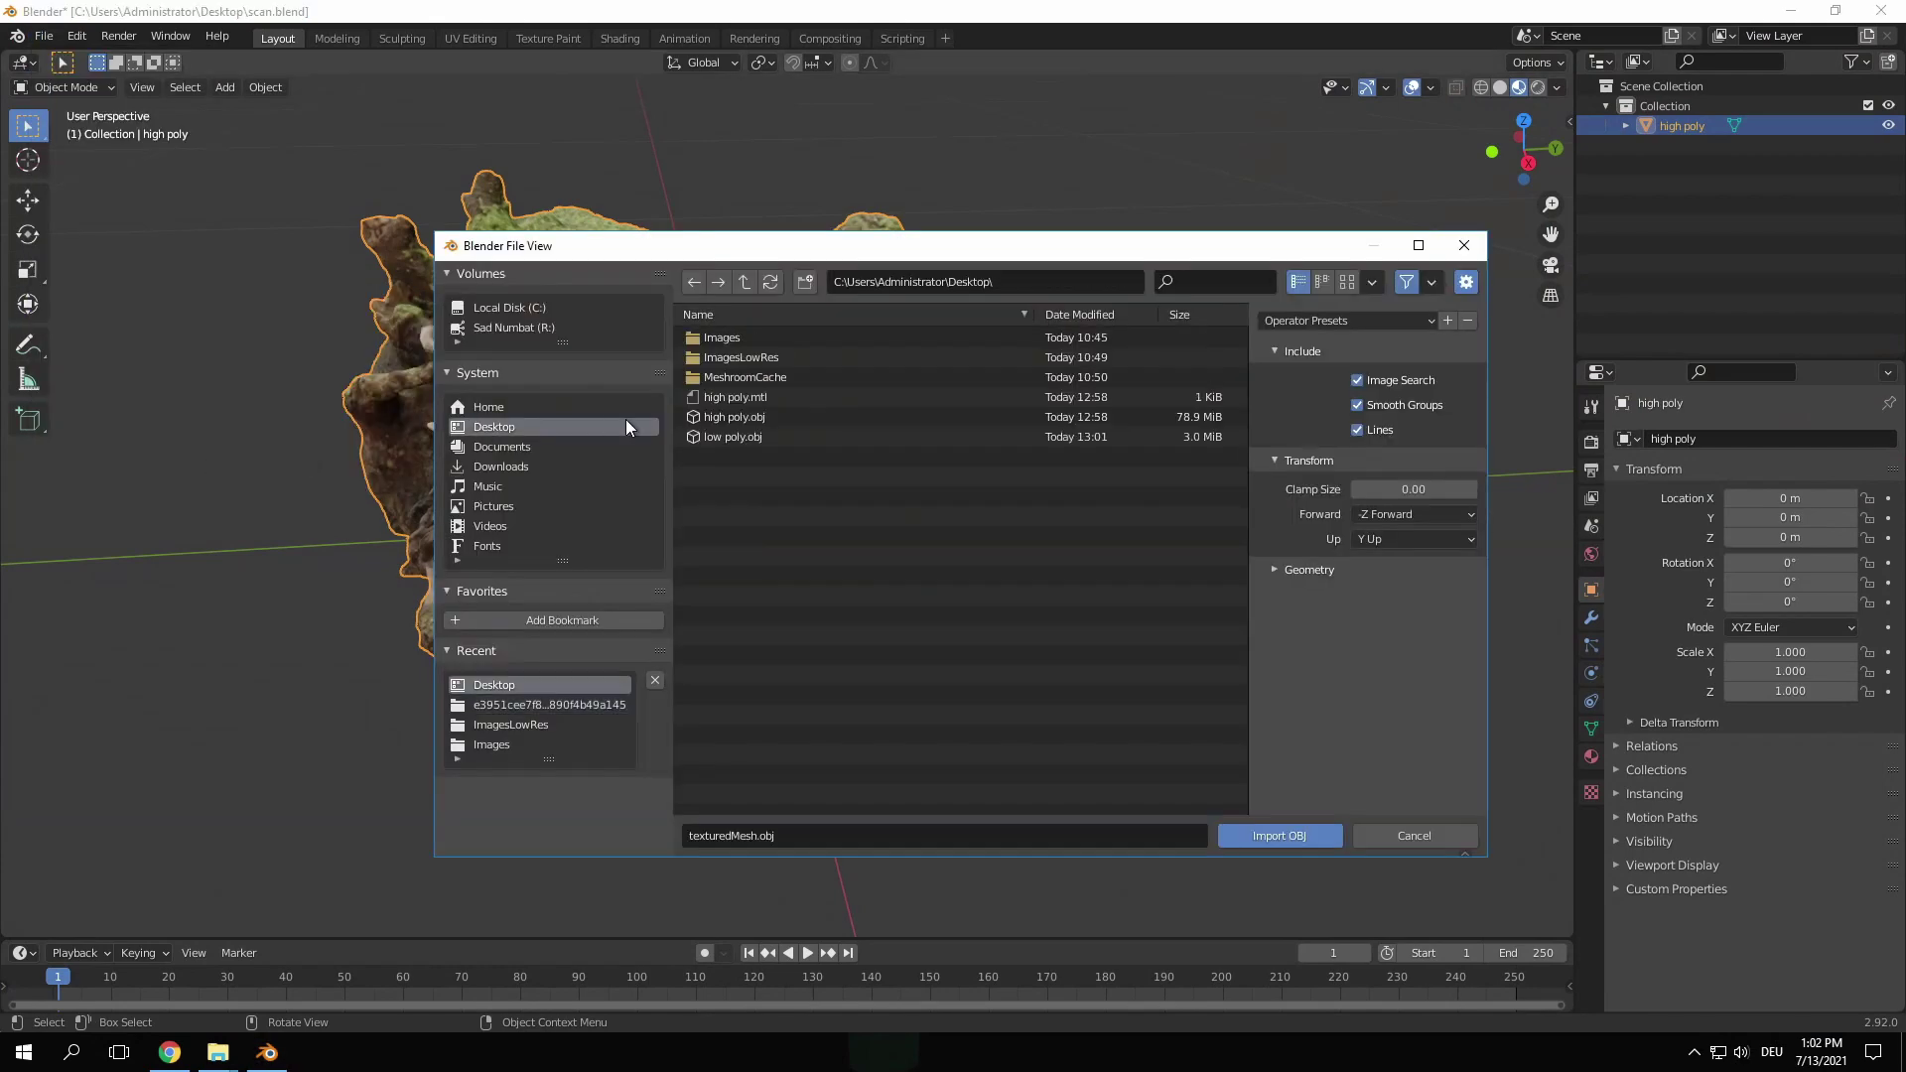
double_click(782, 437)
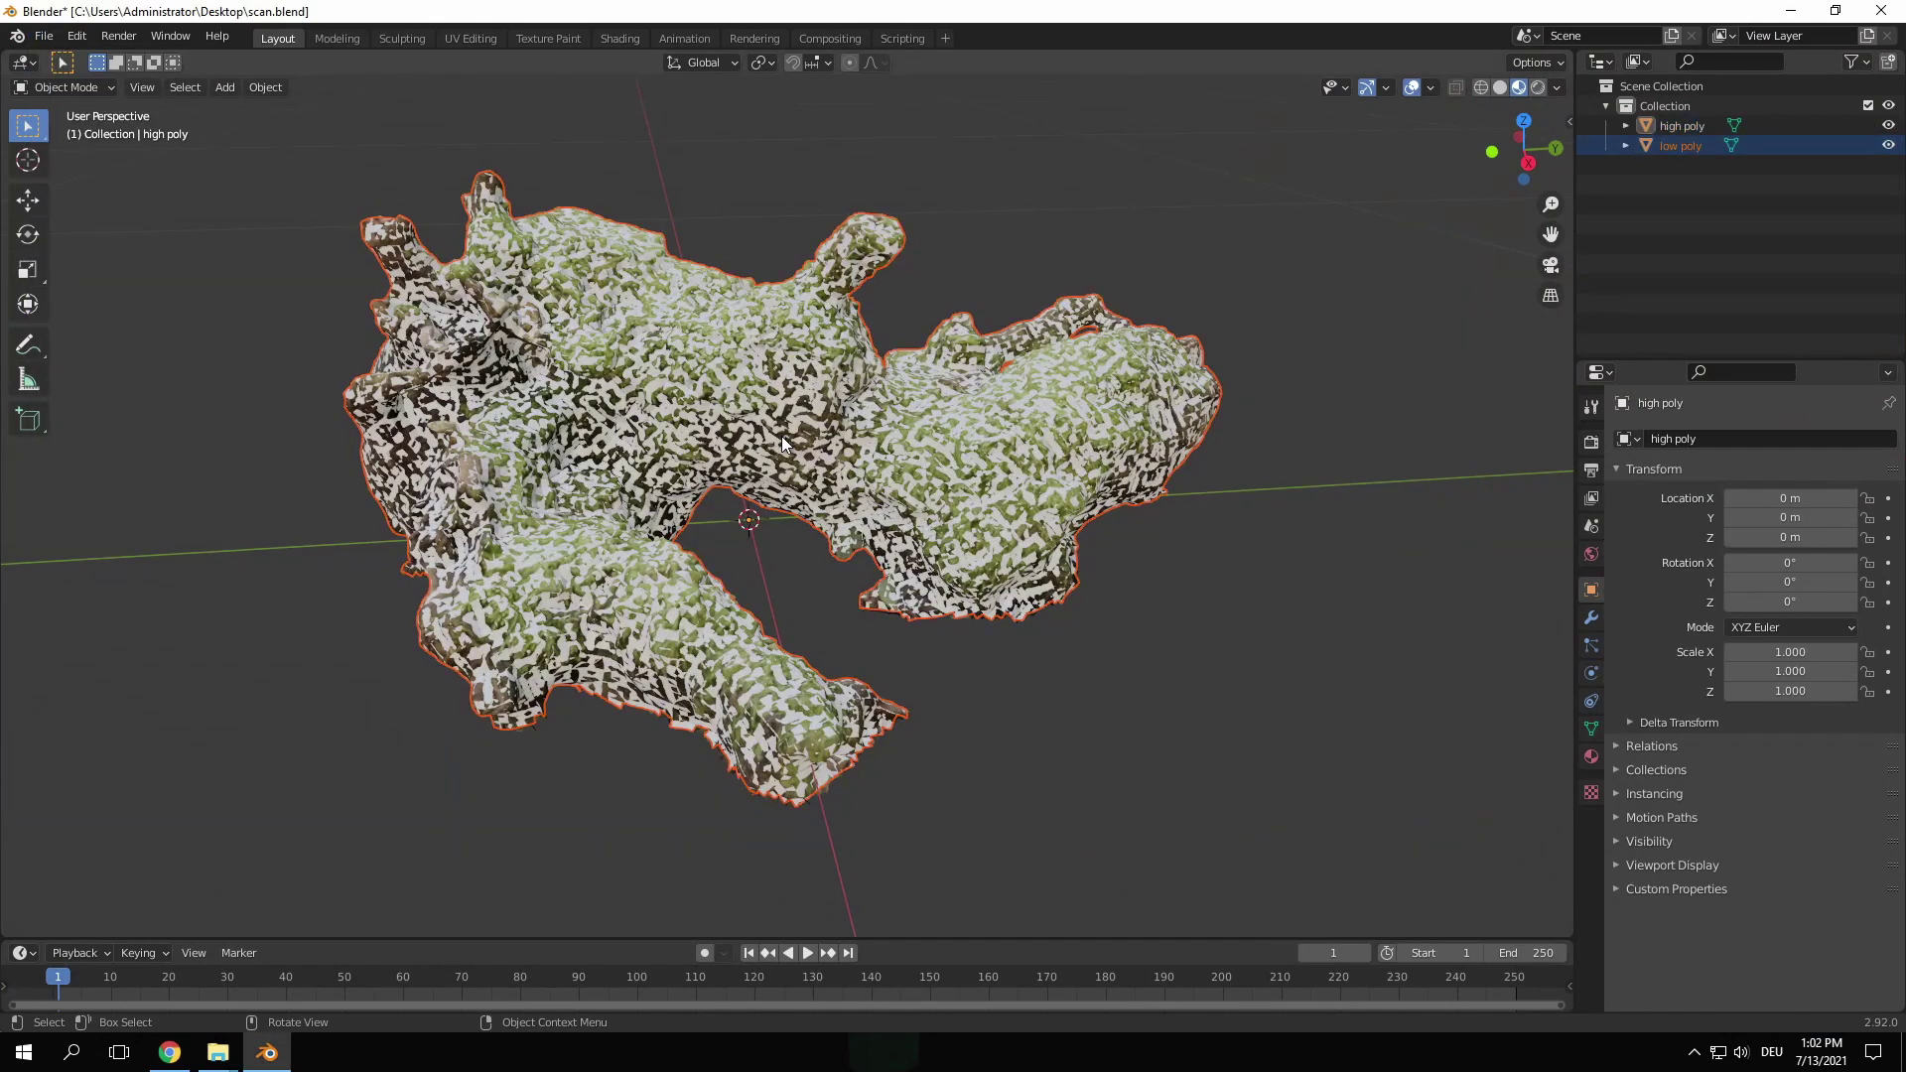
Step: Hide the high poly scan, select the low poly log and enter Edit Mode
left_click(1888, 125)
left_click(695, 377)
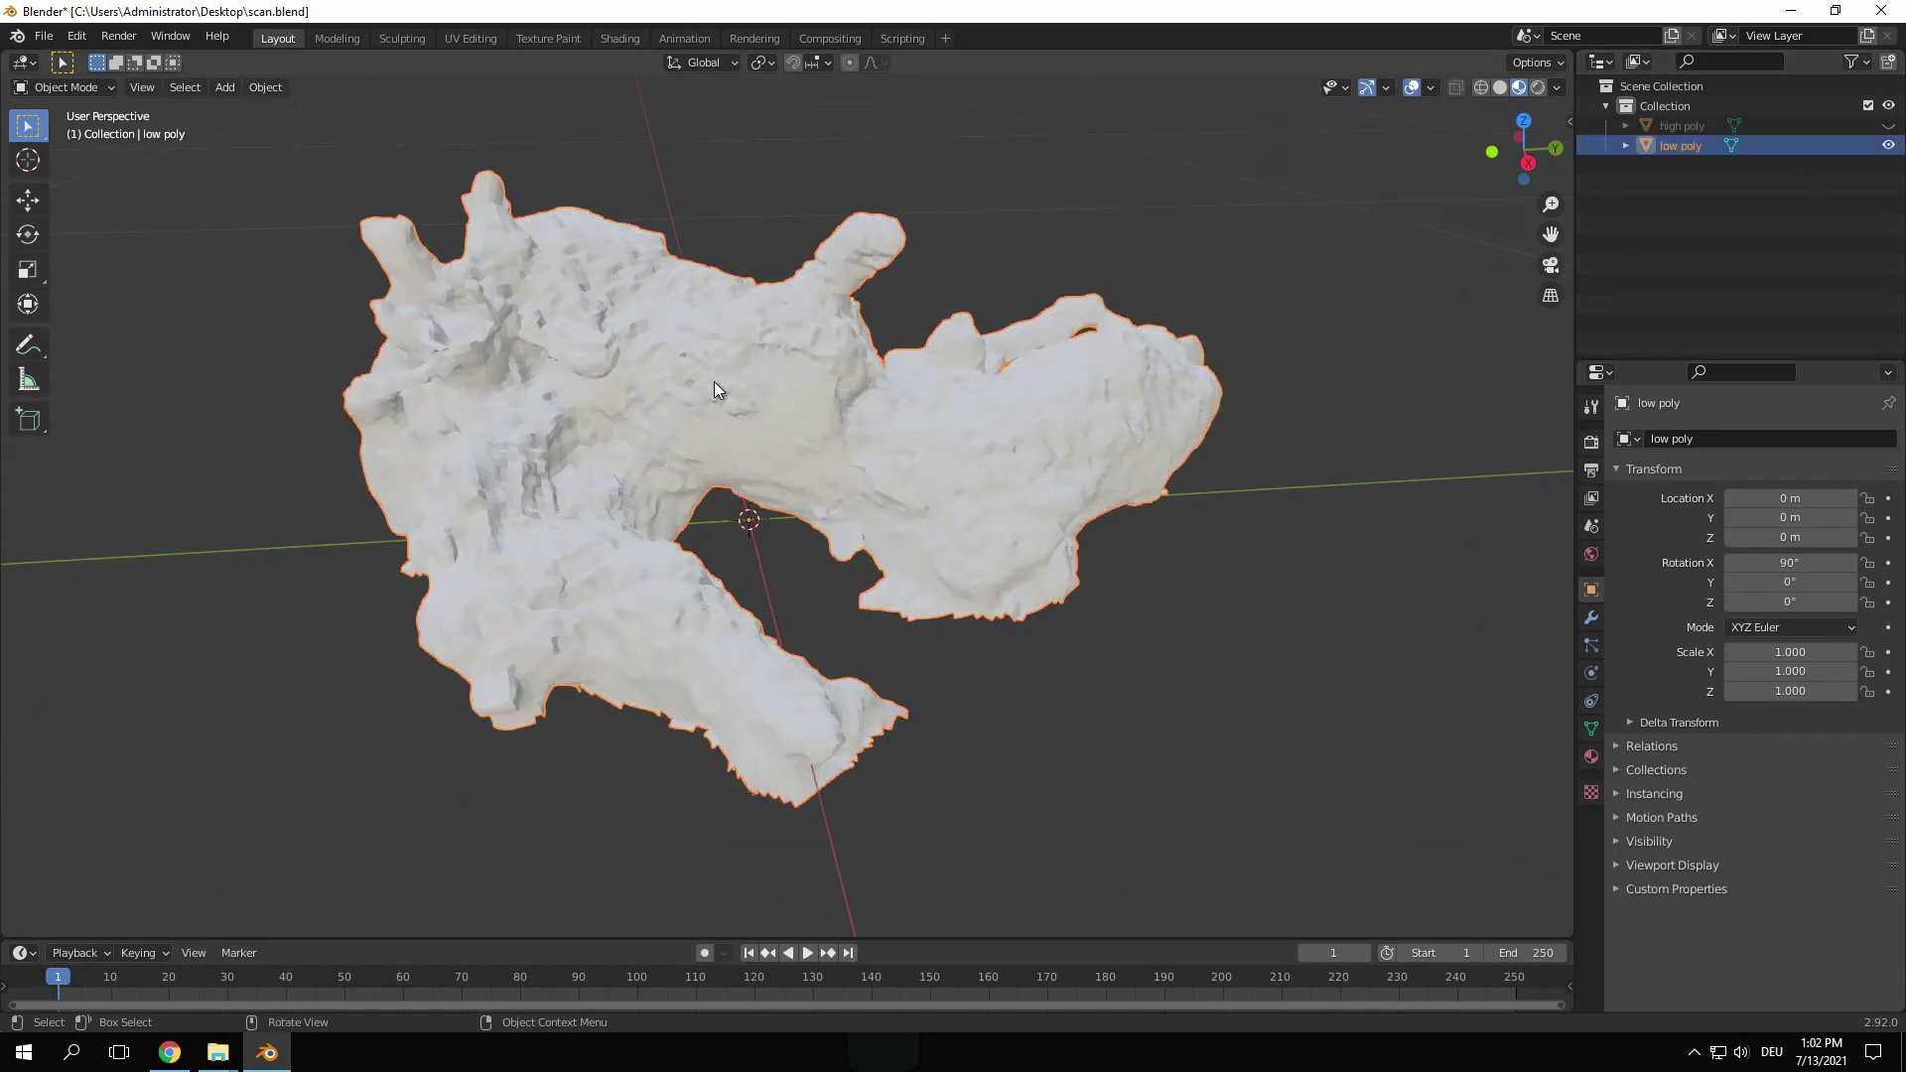
middle_click_drag(714, 387, 731, 487)
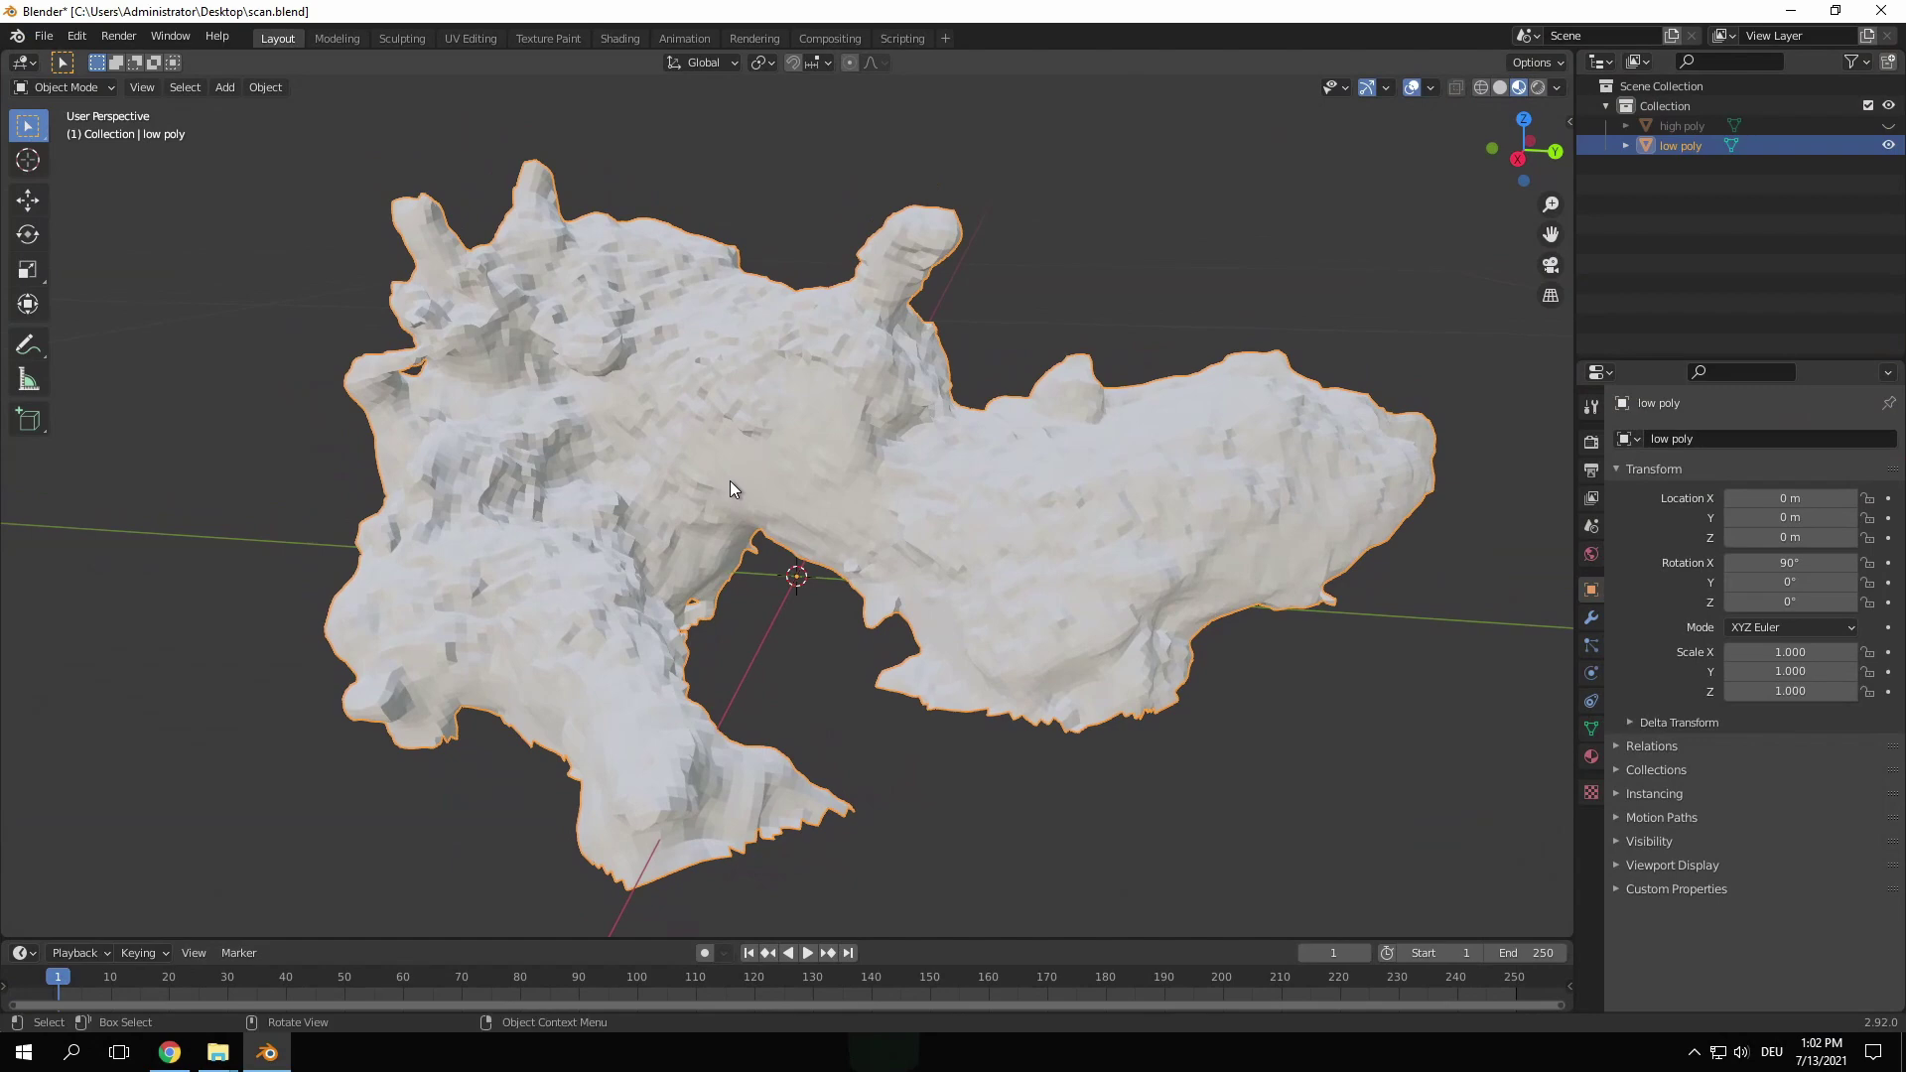
key("Tab")
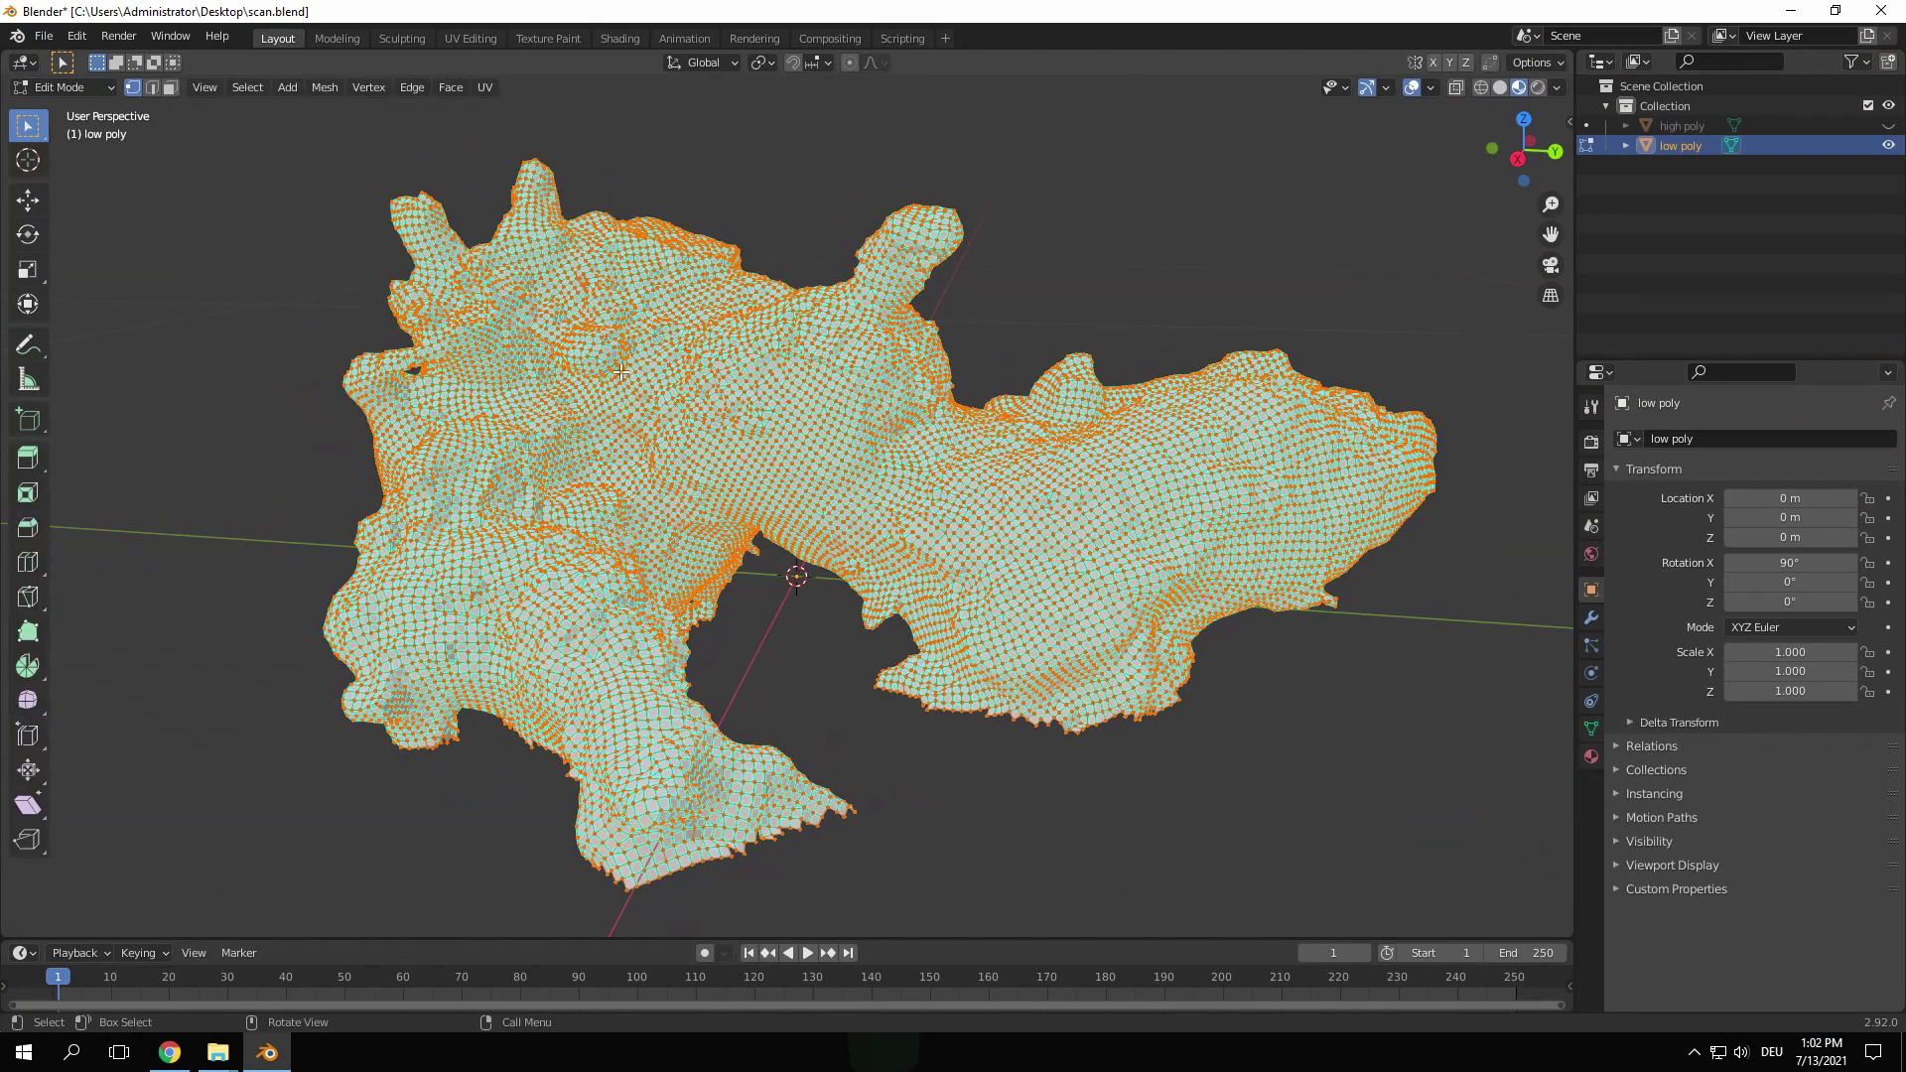
Step: Smart UV Project the low poly mesh at a 66° angle limit and mark its edges sharp
key("u")
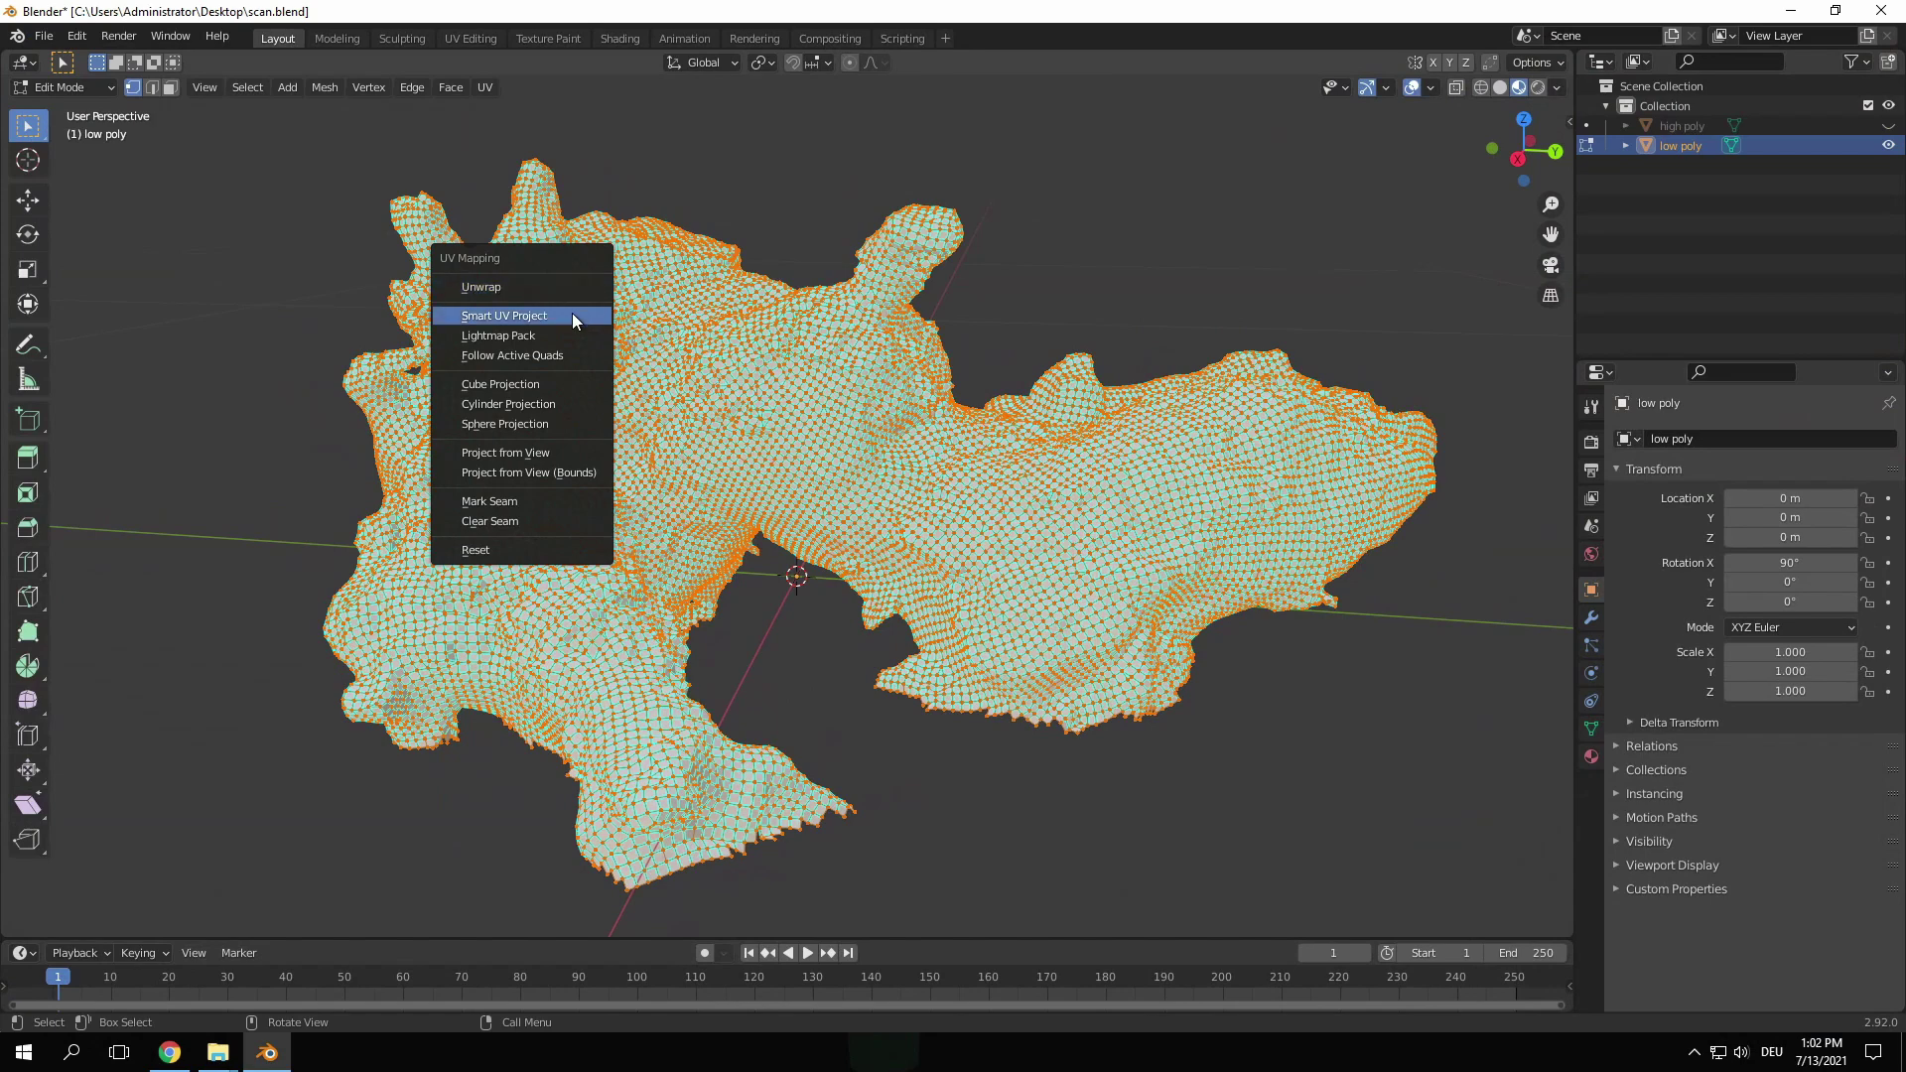
left_click(573, 316)
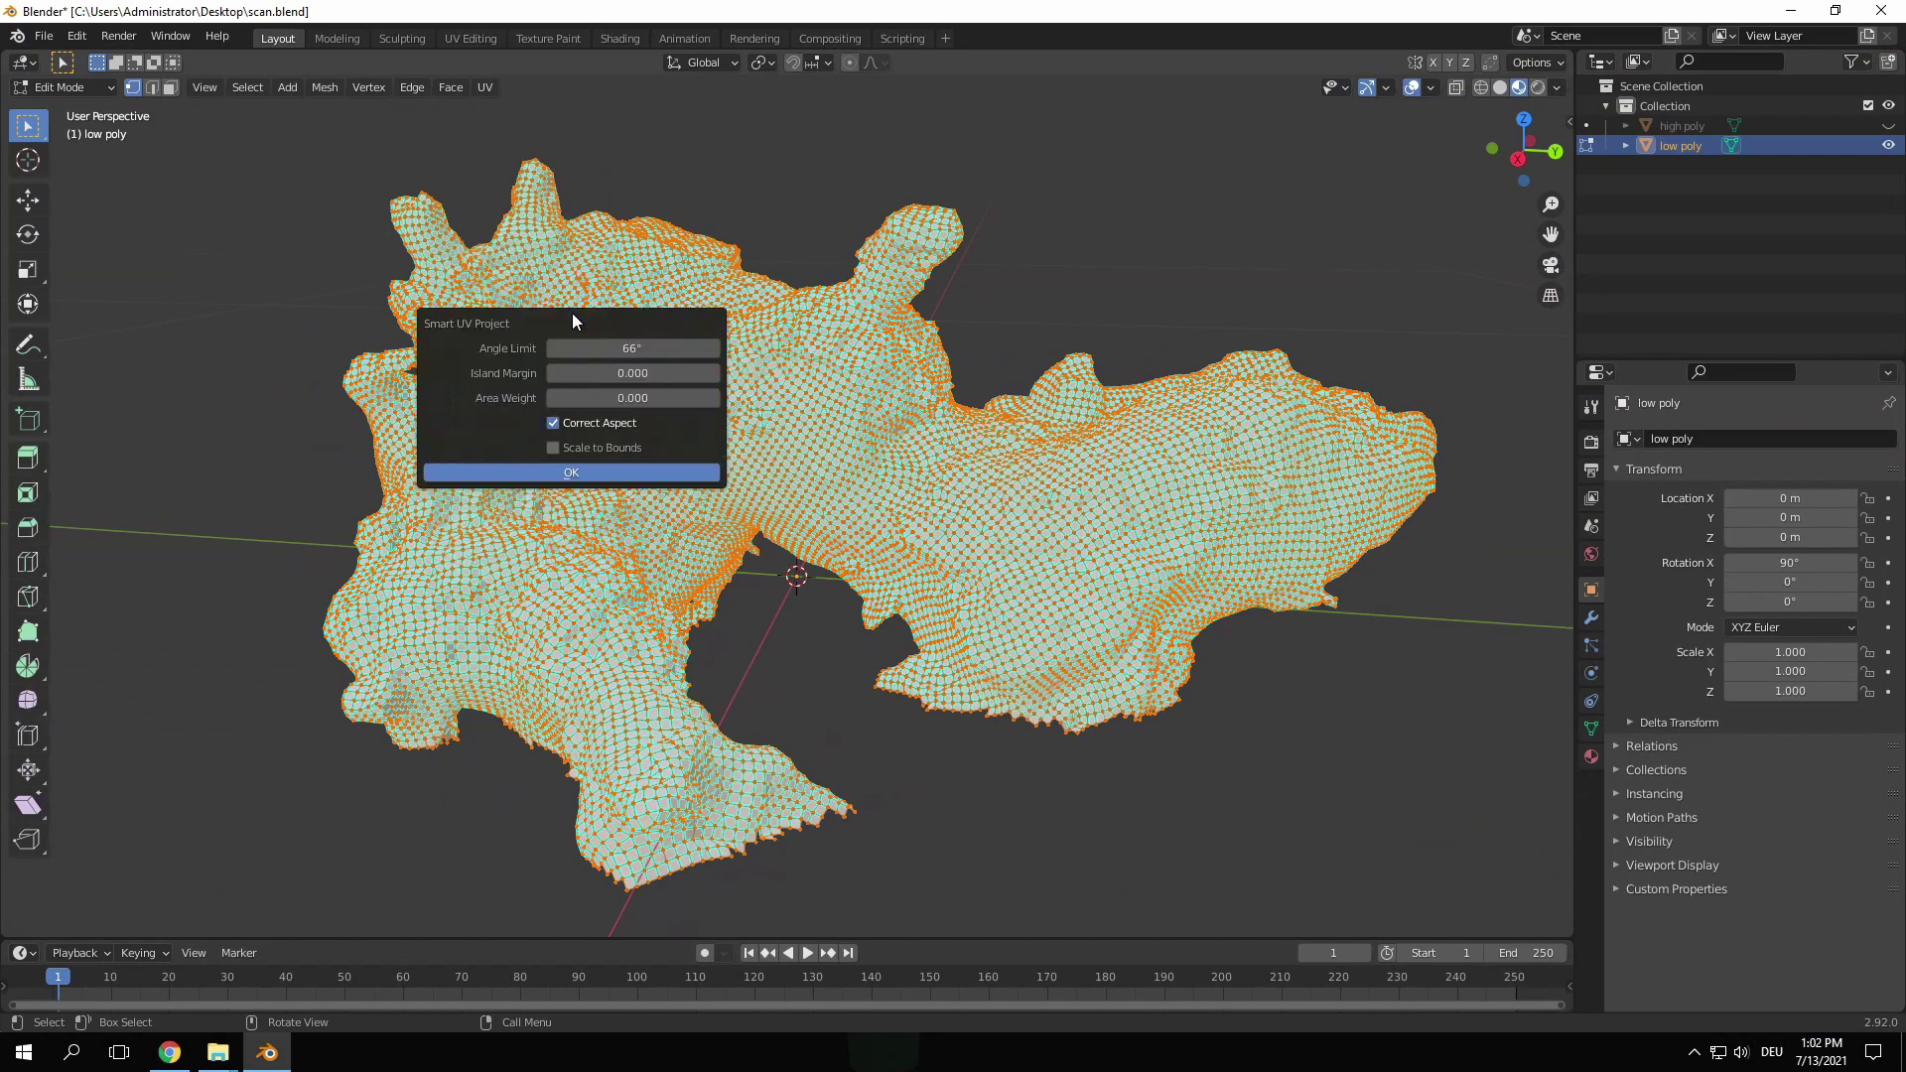
left_click(636, 473)
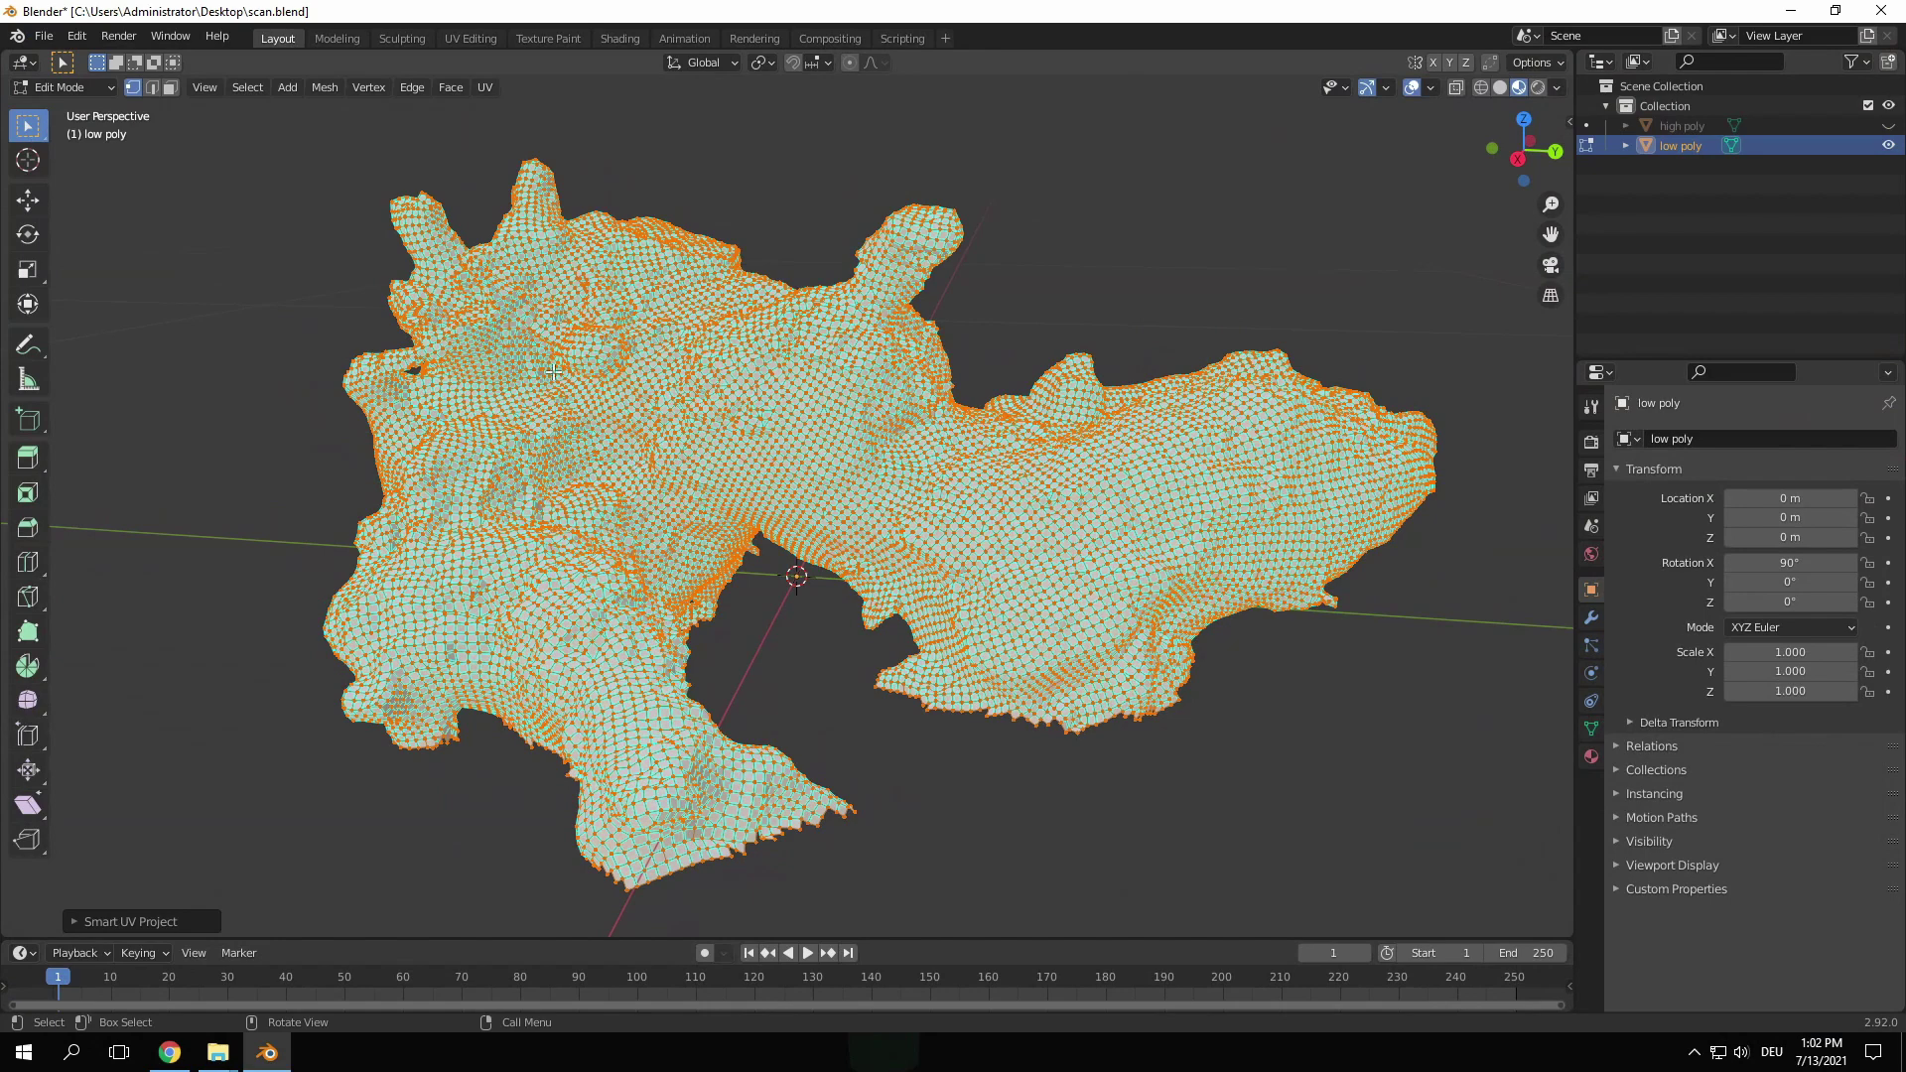
left_click(412, 88)
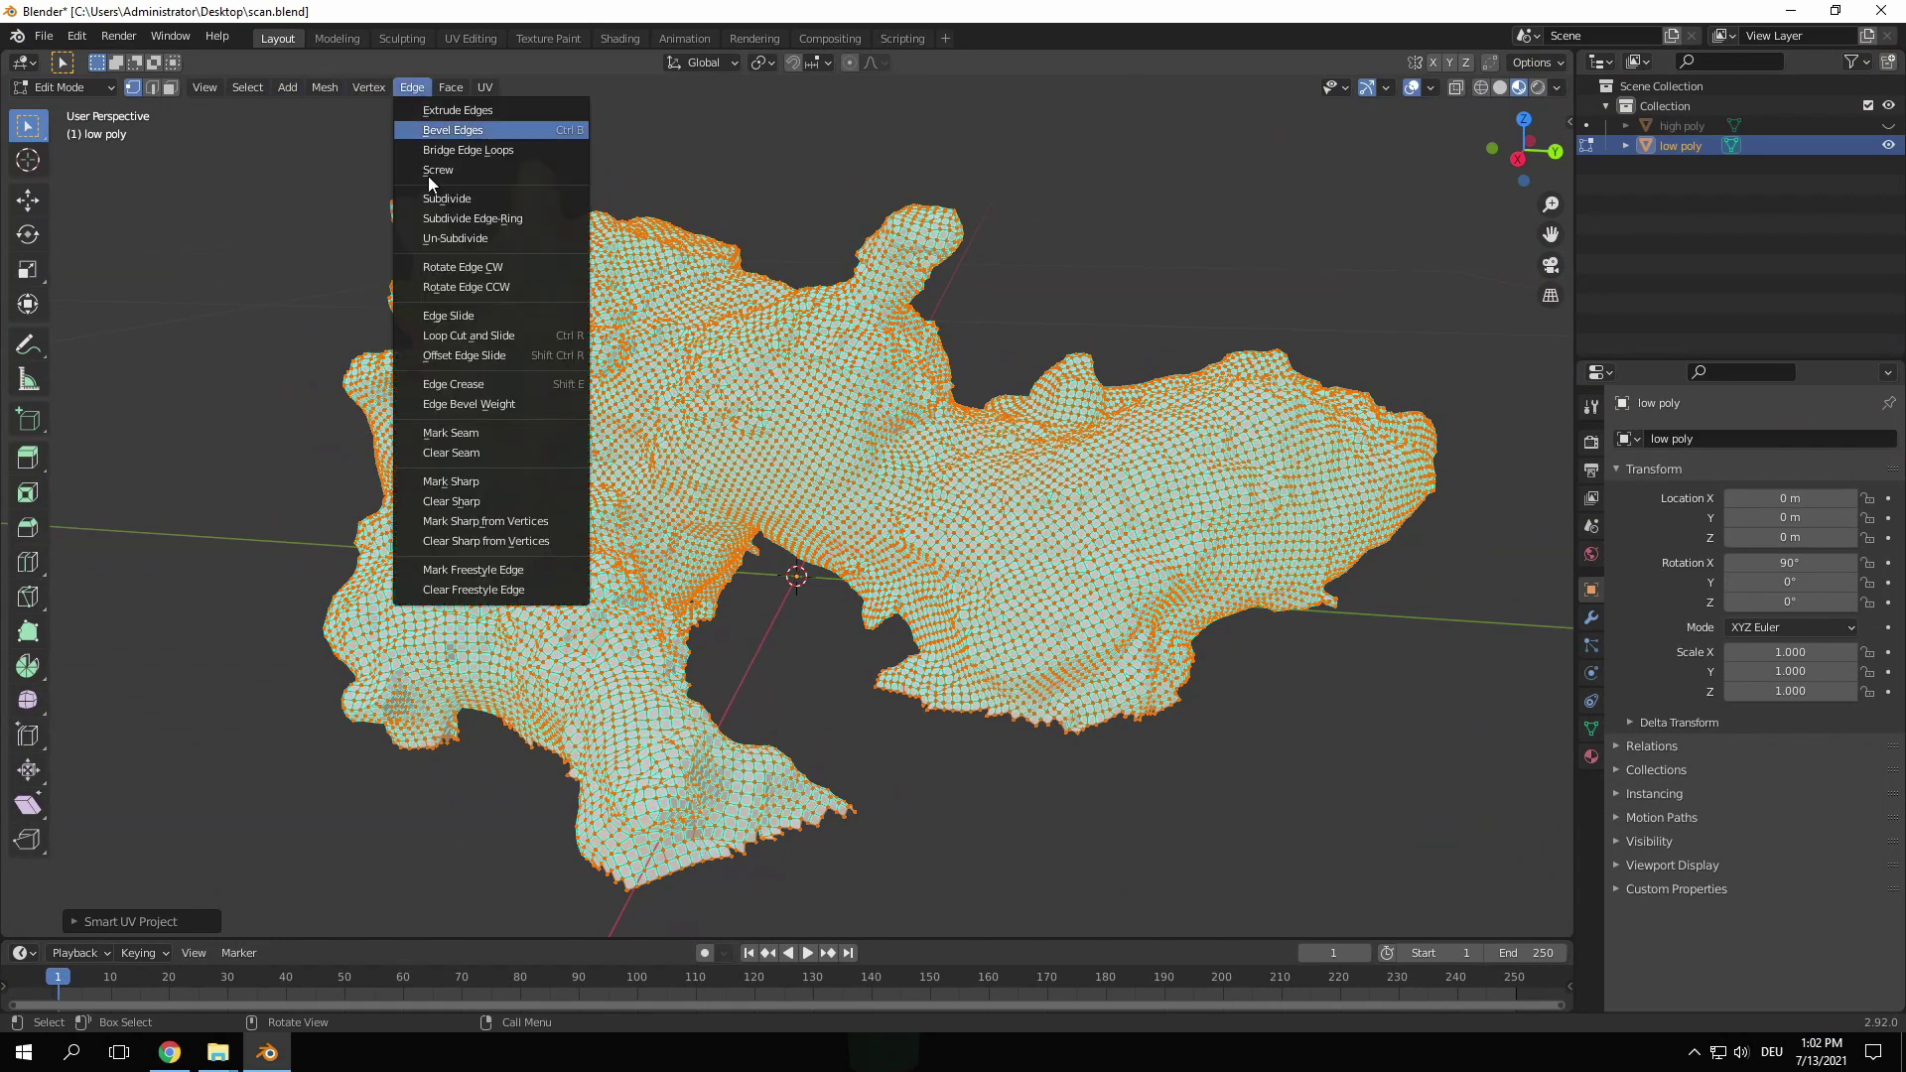
left_click(475, 499)
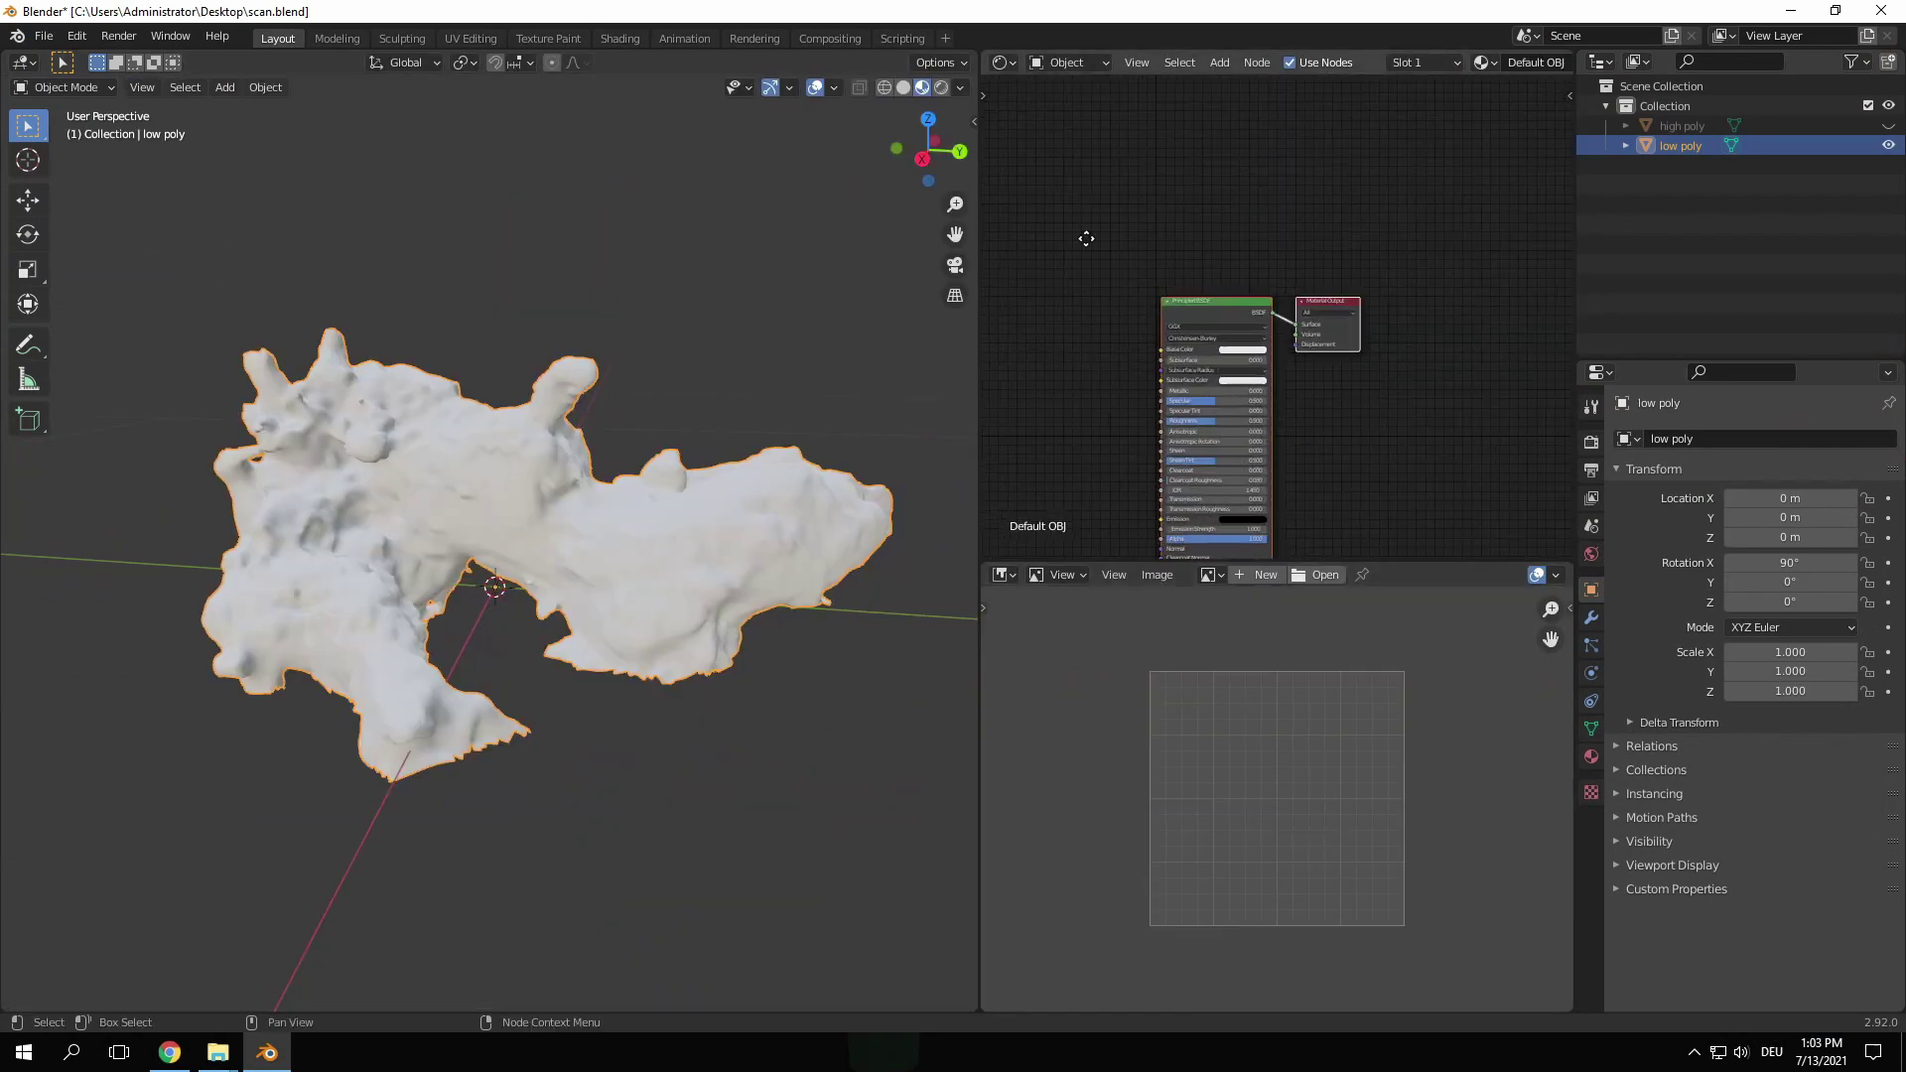
Step: Add an Image Texture node and link its Color to the Principled BSDF Base Color
key("Home")
scroll(1181, 218, "up", 4)
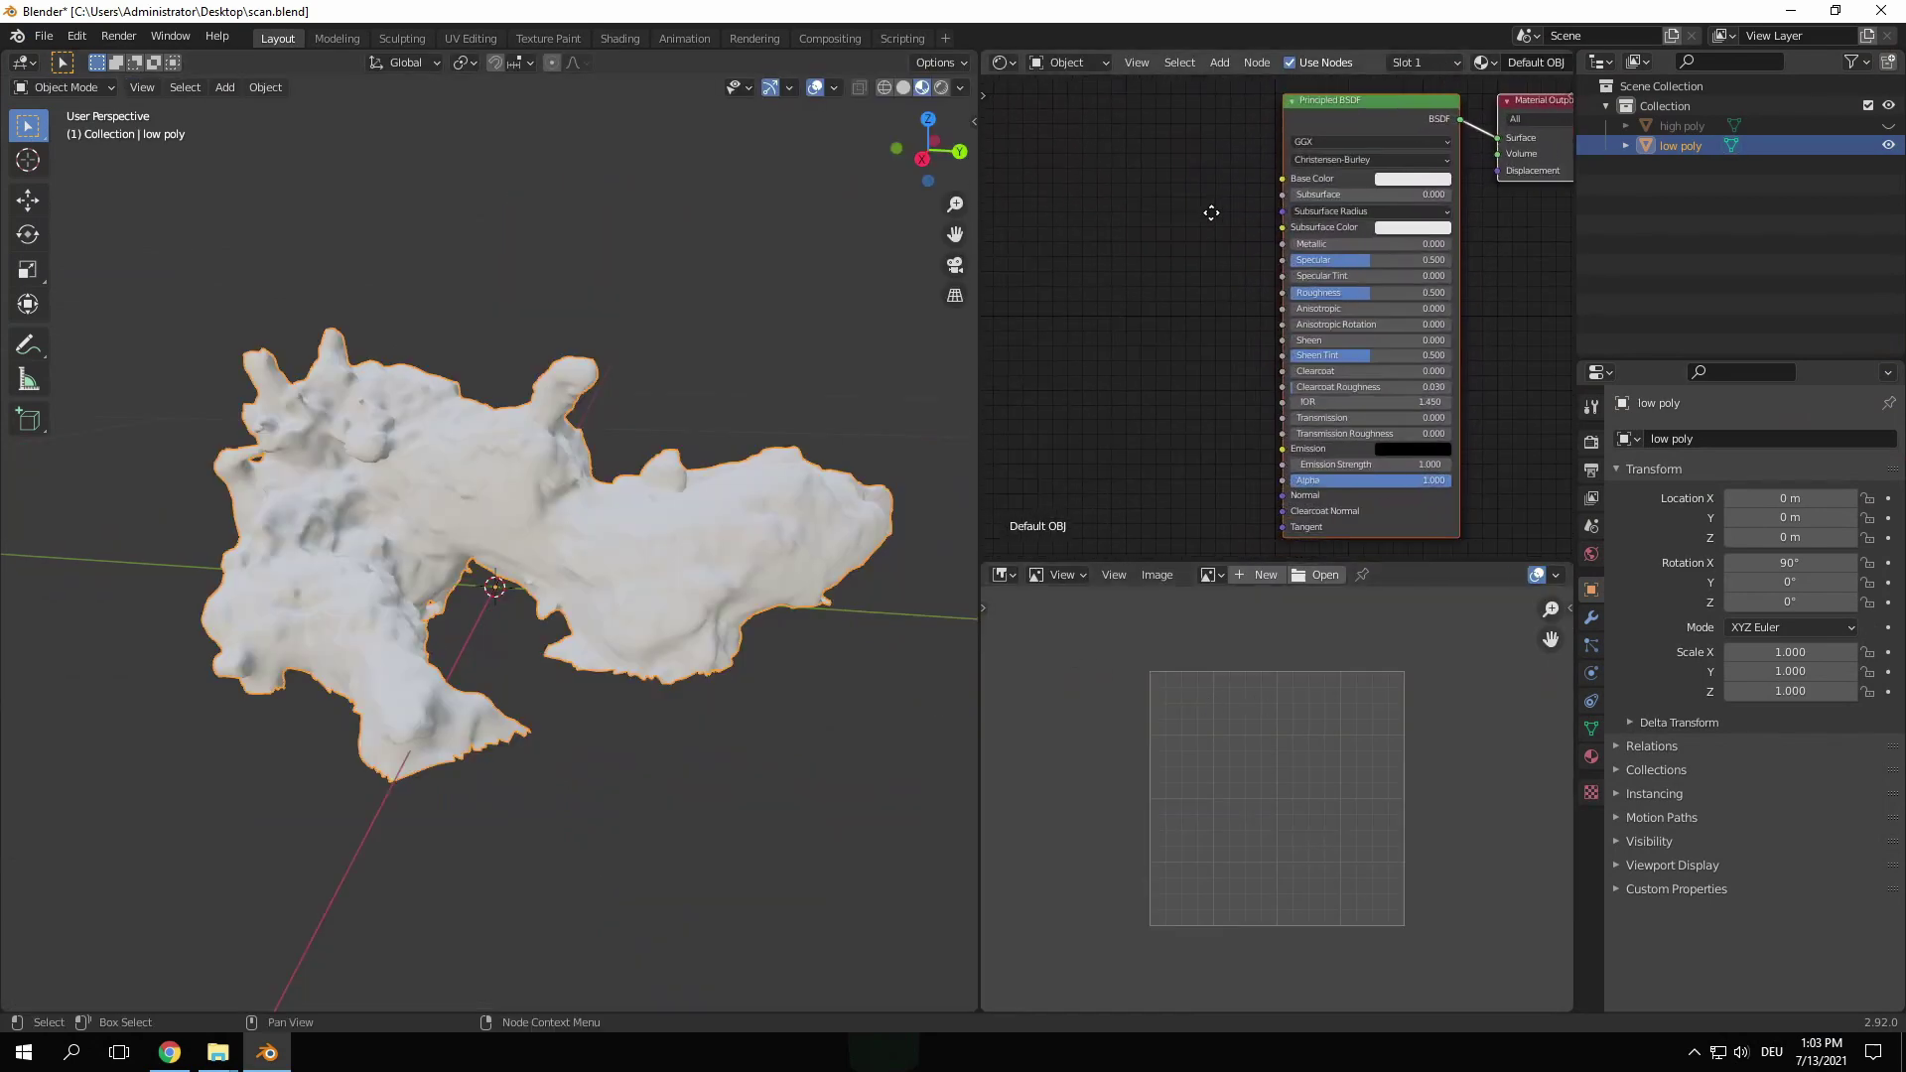
key("shift+a")
left_click(1148, 226)
type("image")
key("Return")
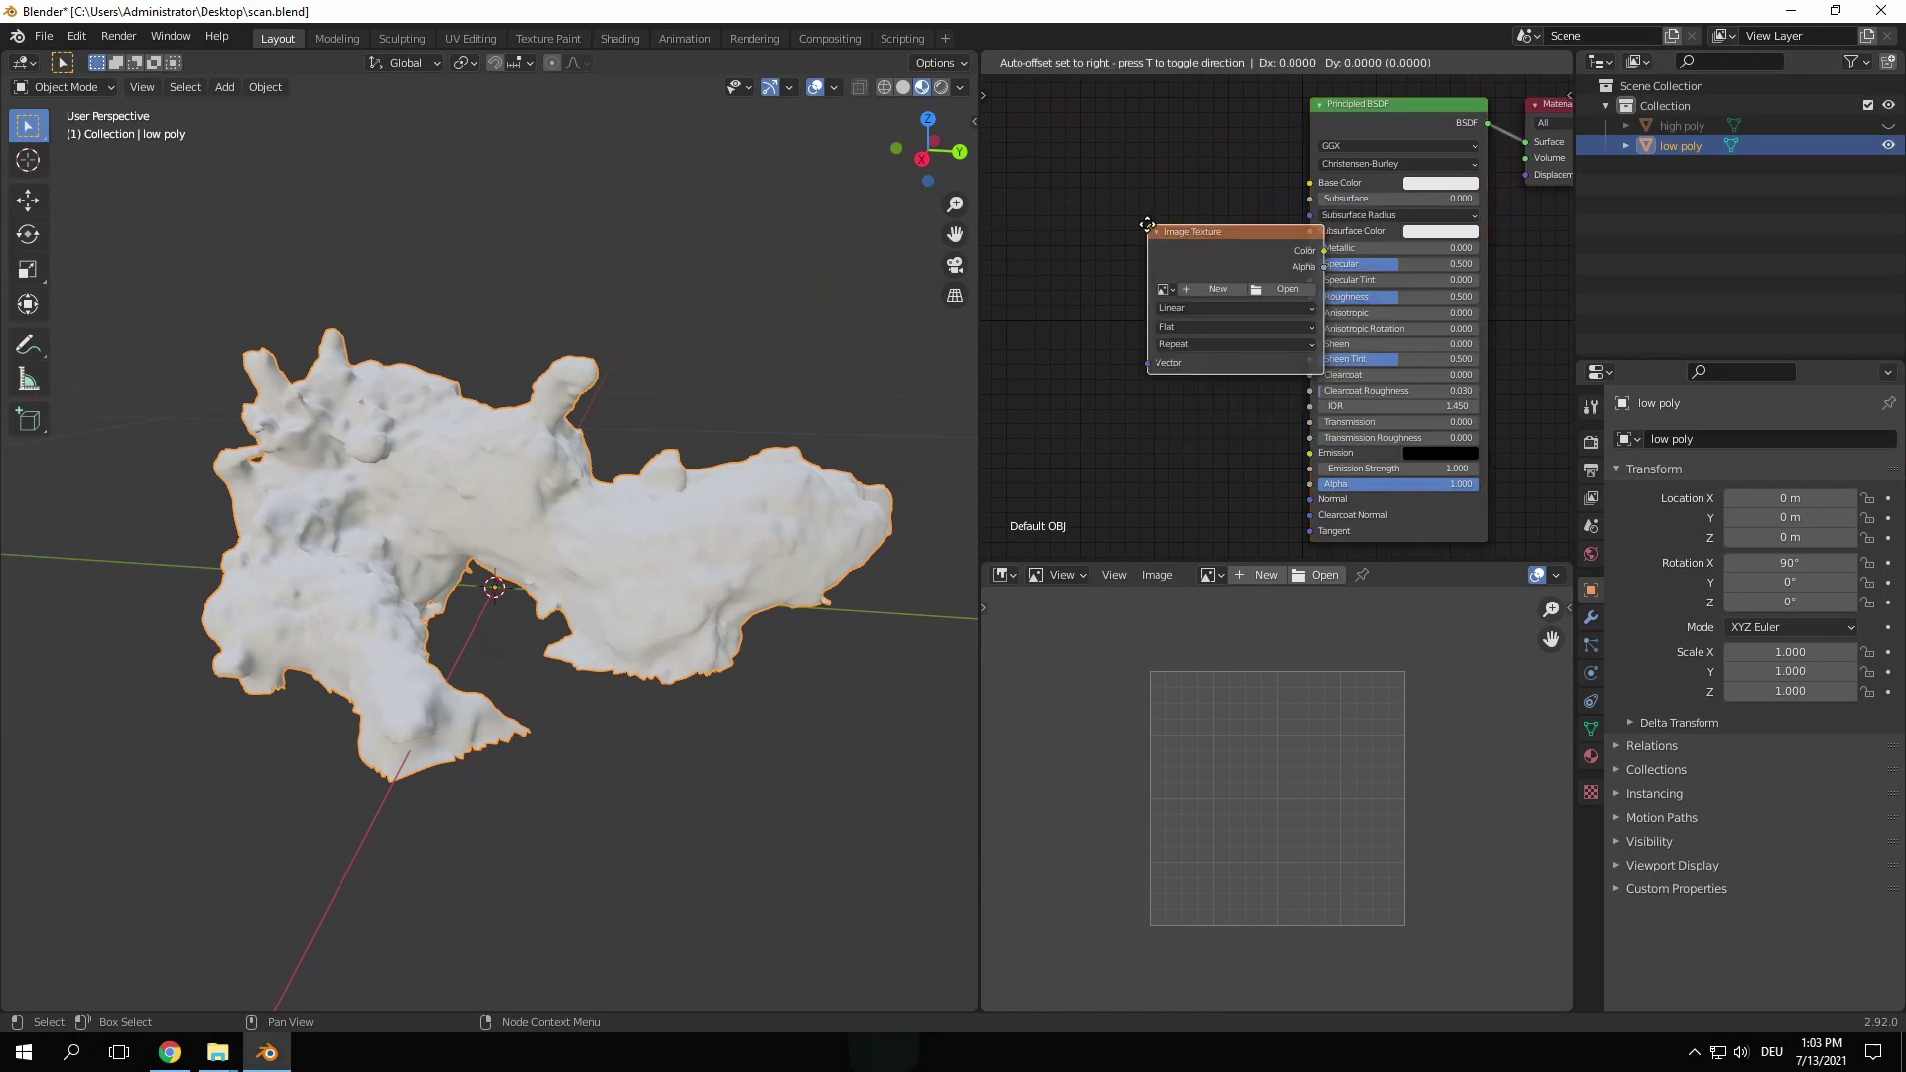
left_click(1221, 202)
left_click_drag(1204, 183, 1310, 182)
Step: Create a new 4096×4096 Untitled image without alpha for the texture node
left_click(1098, 222)
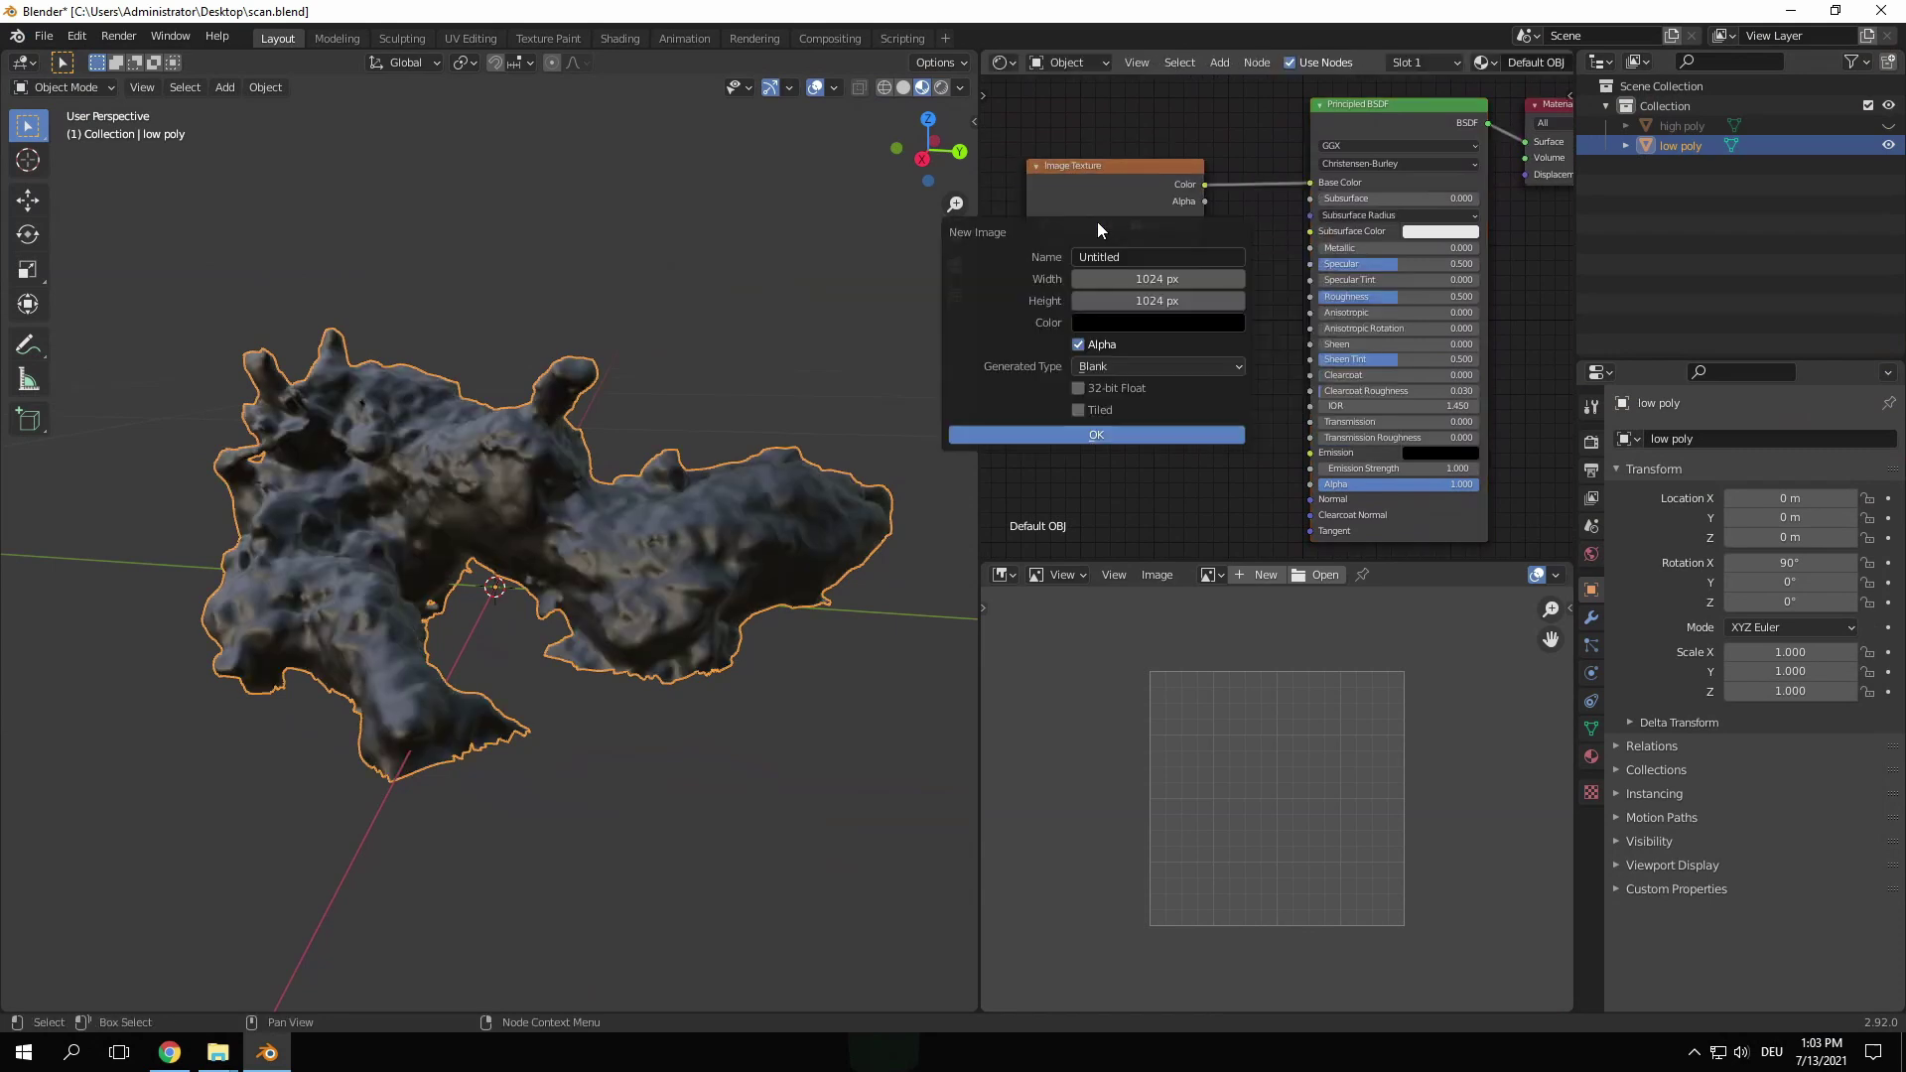
double_click(1146, 280)
key("ctrl+a")
type("4096")
double_click(1157, 299)
type("4096")
key("Return")
left_click(1079, 345)
left_click(1118, 437)
Step: Display the Untitled image in the Image Editor and unhide the high poly scan
left_click(1211, 576)
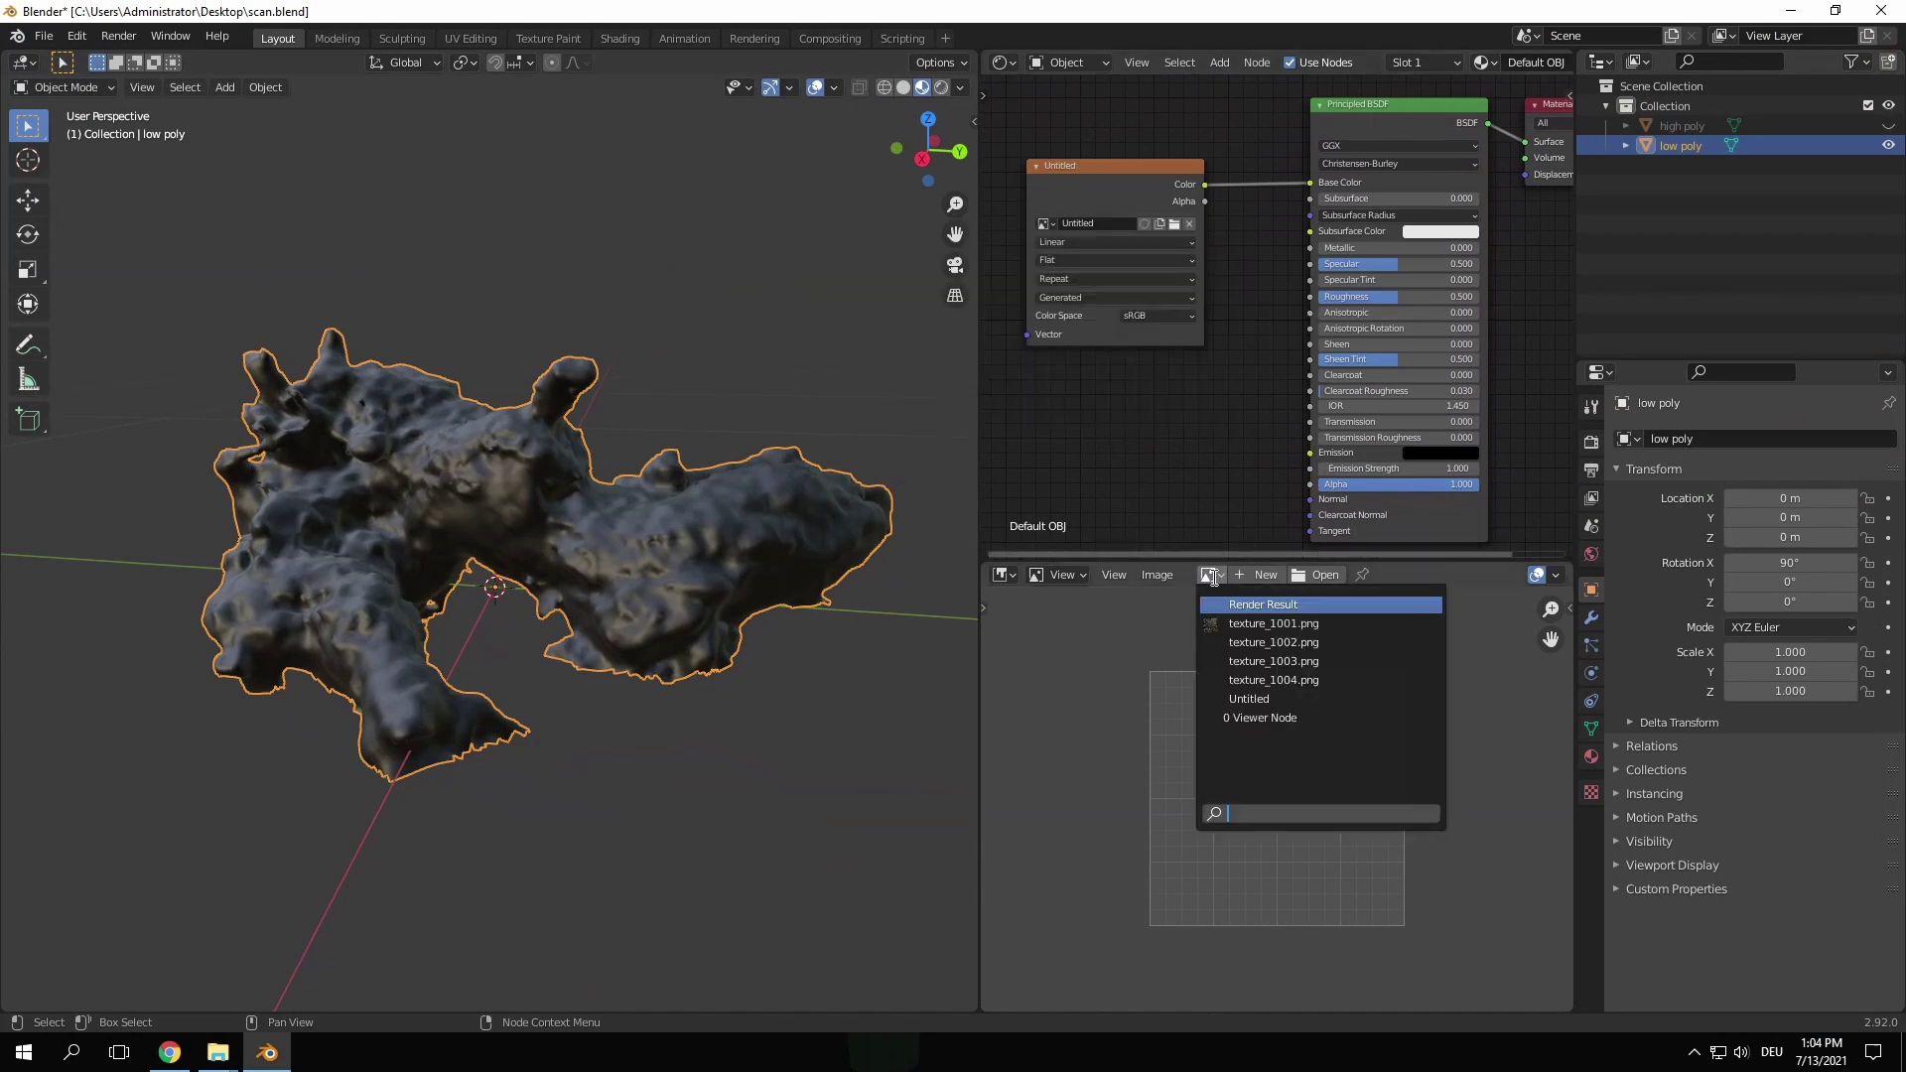
left_click(1283, 697)
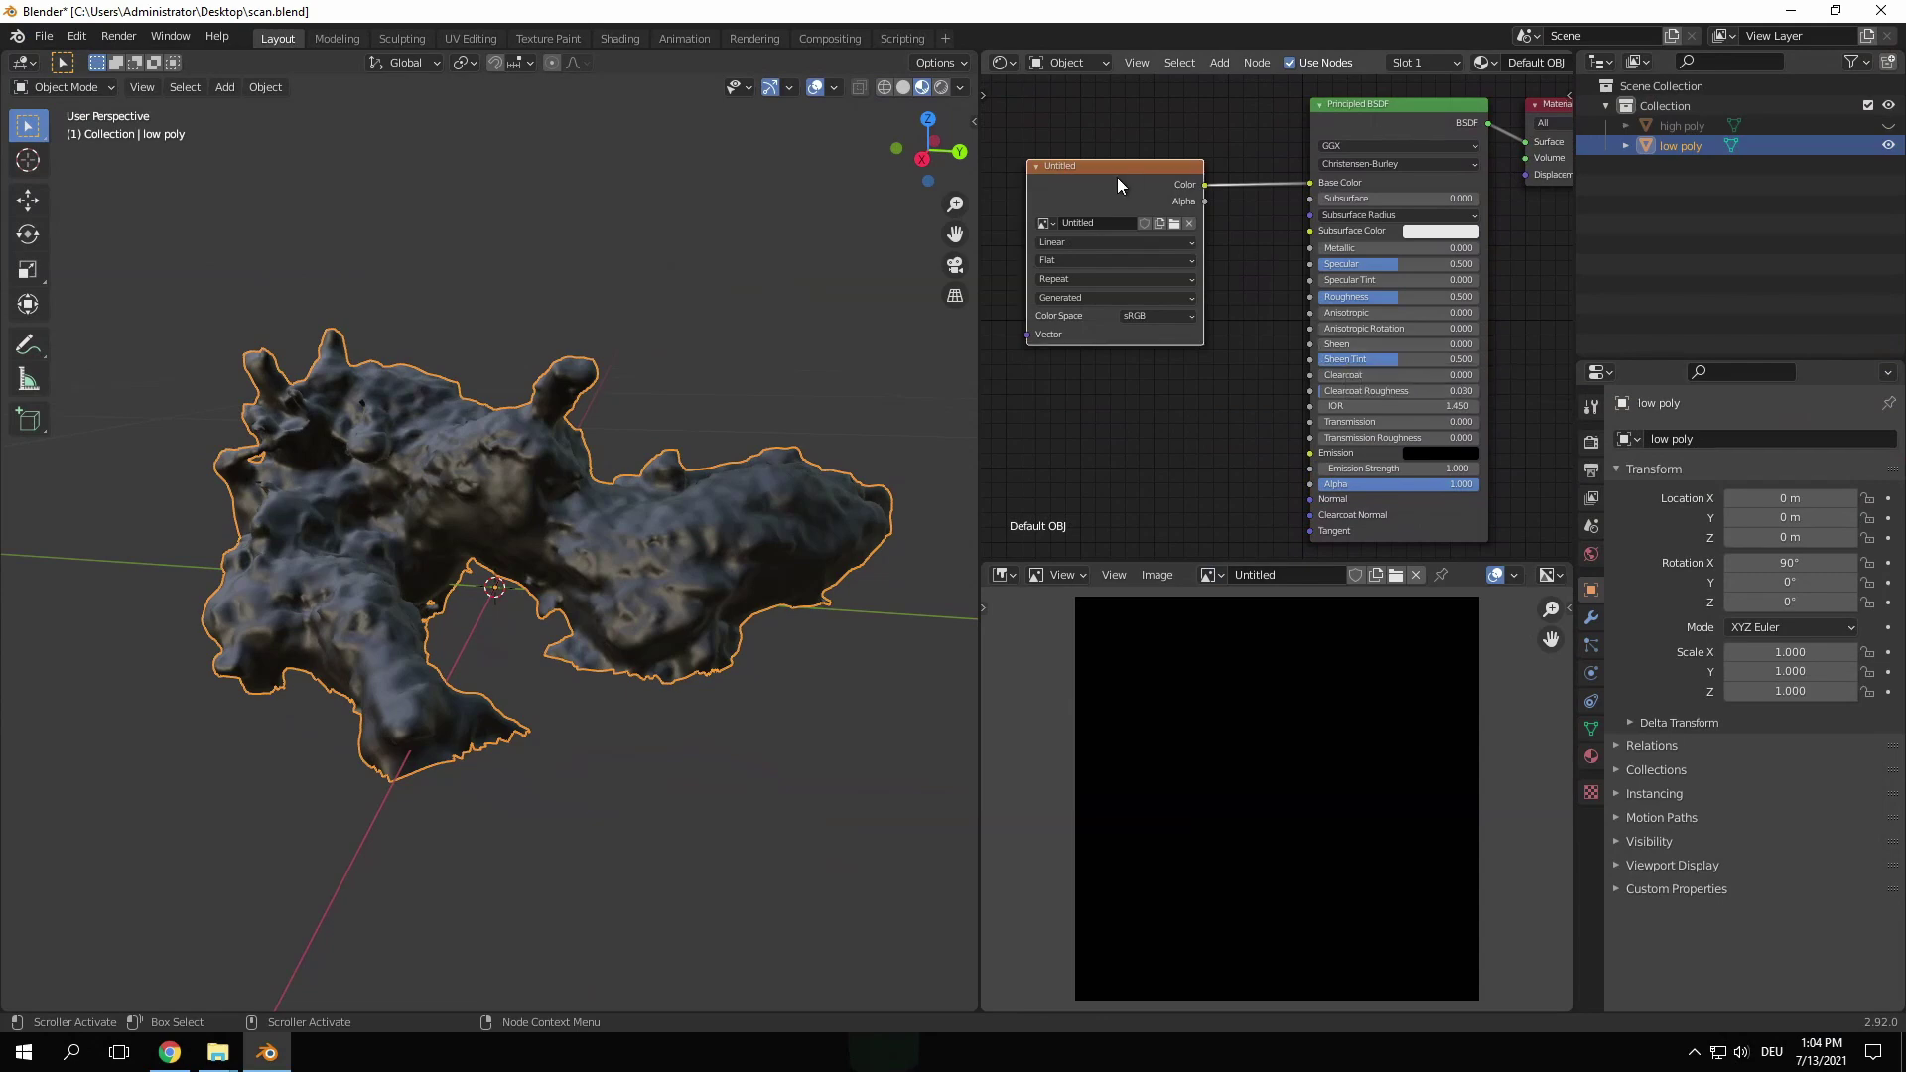
left_click(1888, 125)
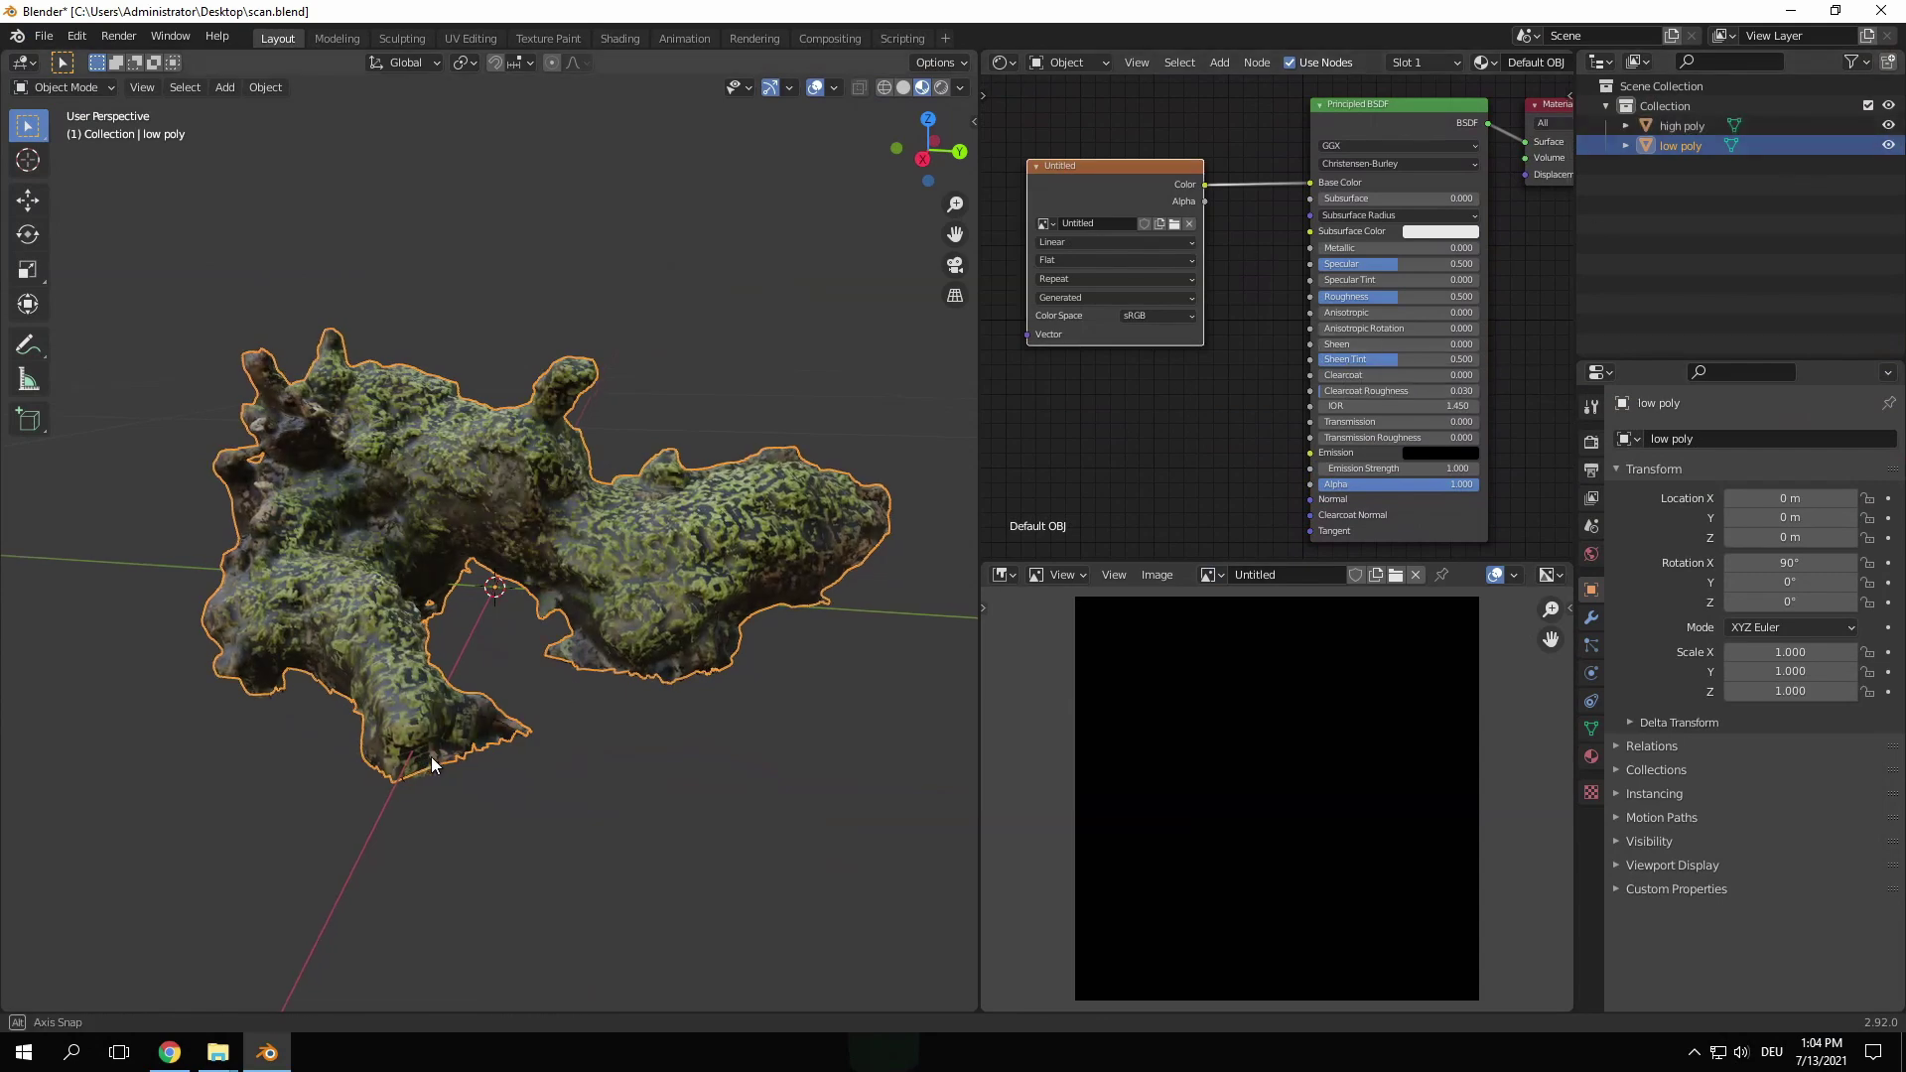
Step: Inflate the low poly mesh by about 0.0027 m with Shrink/Fatten, then return to Object Mode
middle_click_drag(431, 757, 475, 689)
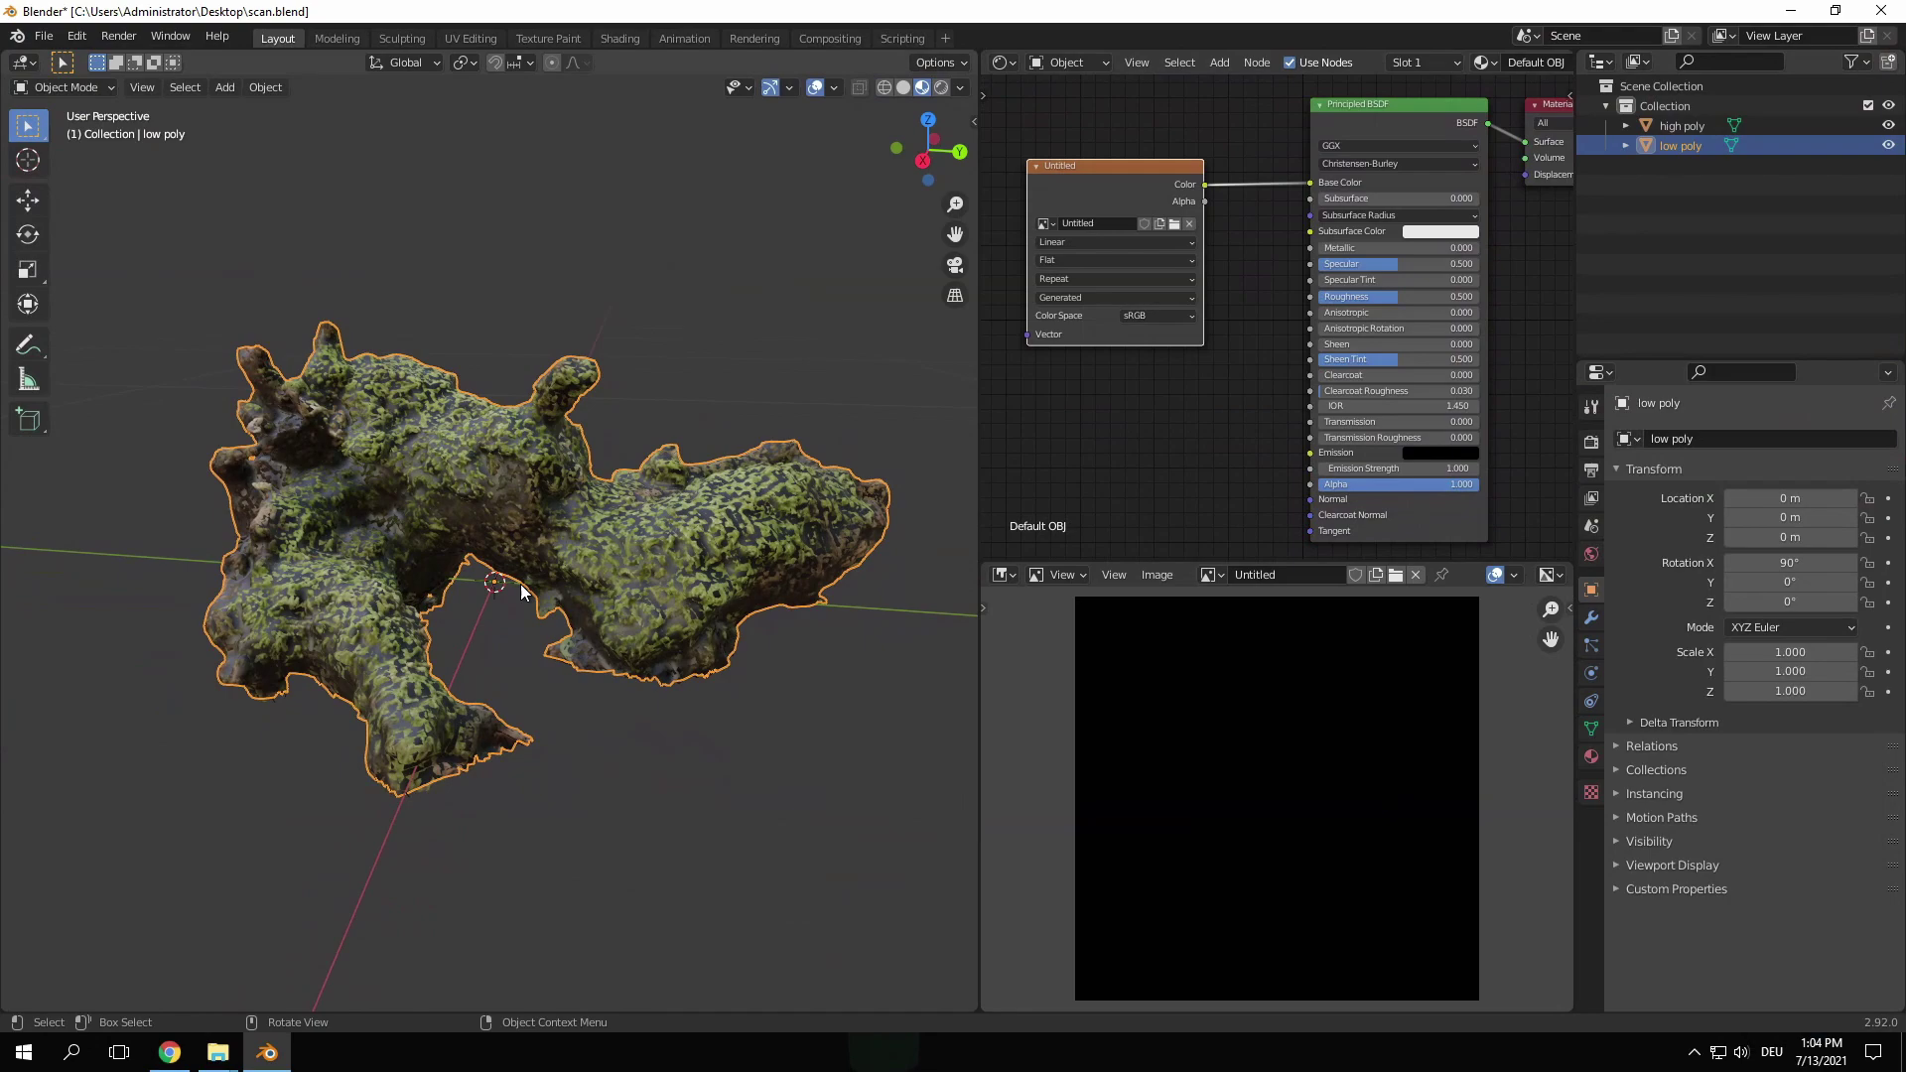
key("Tab")
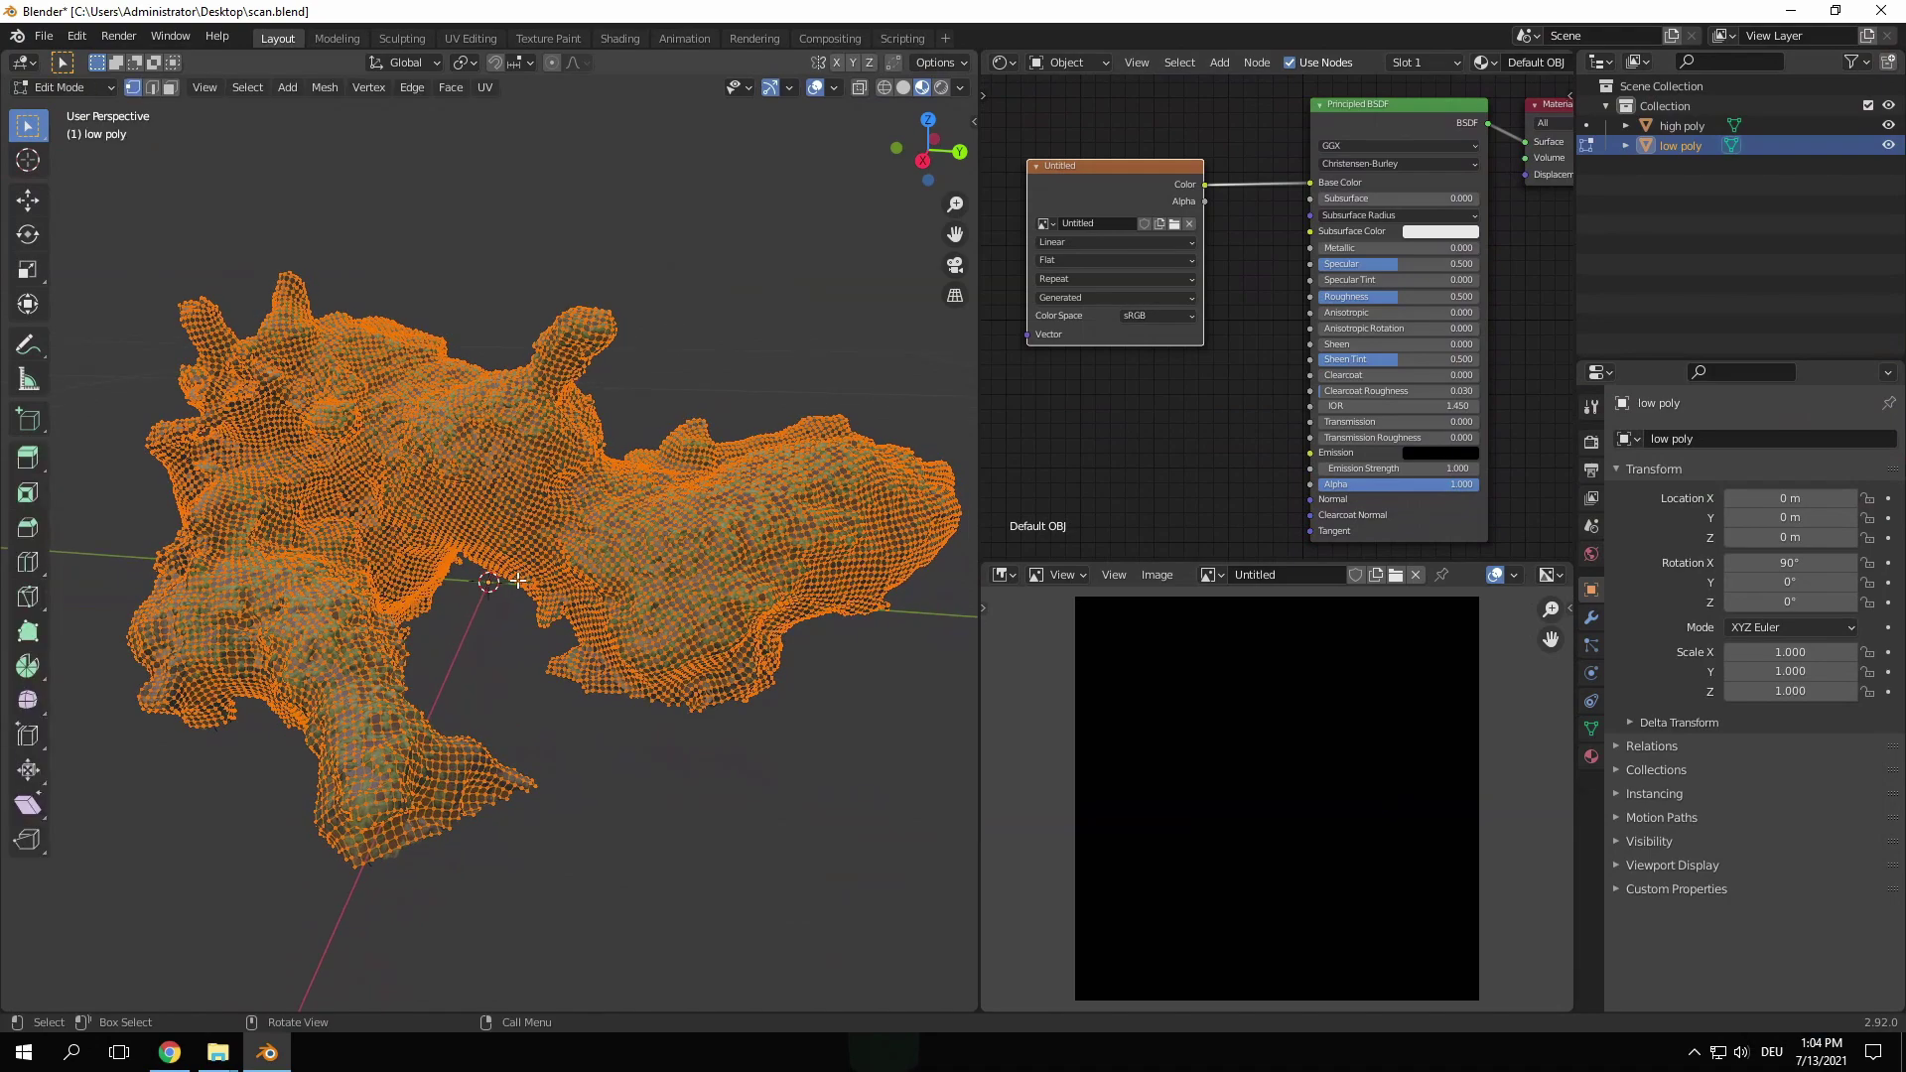
key("alt+s")
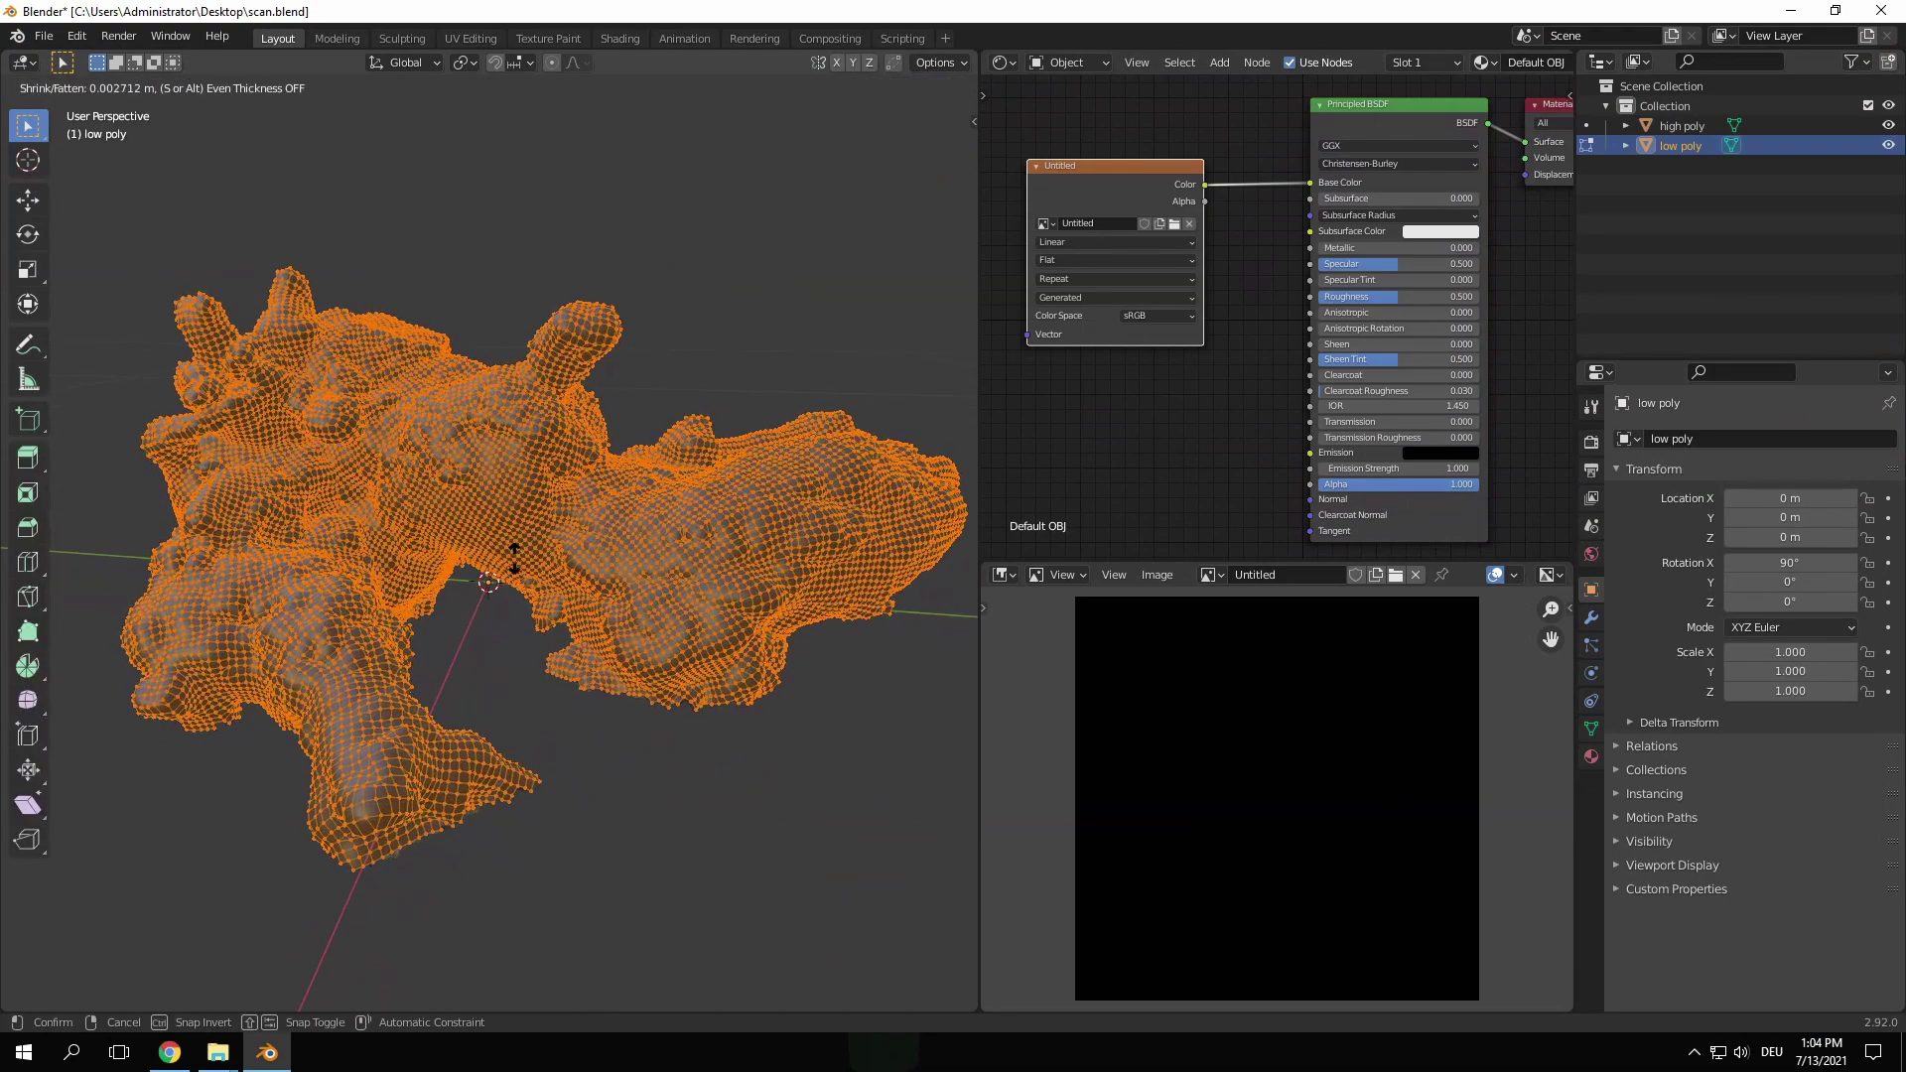
left_click(511, 574)
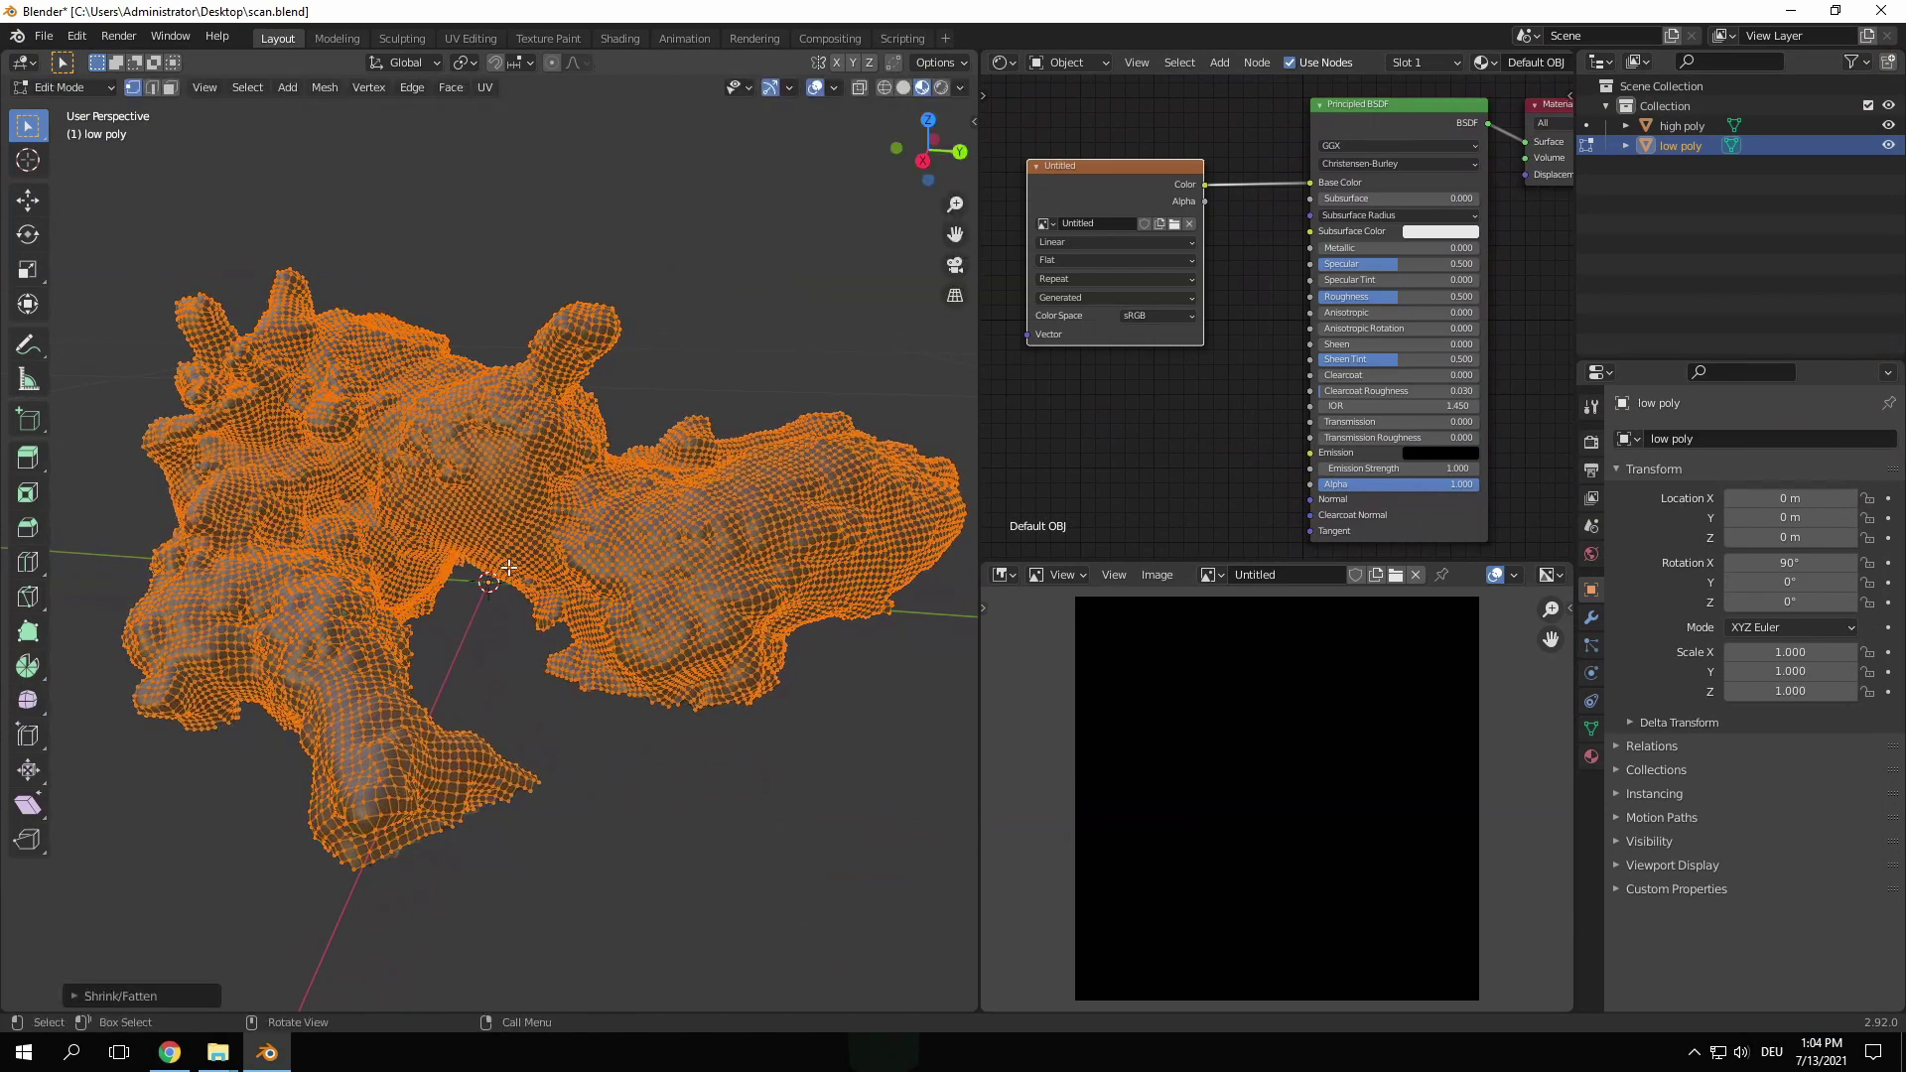
key("Tab")
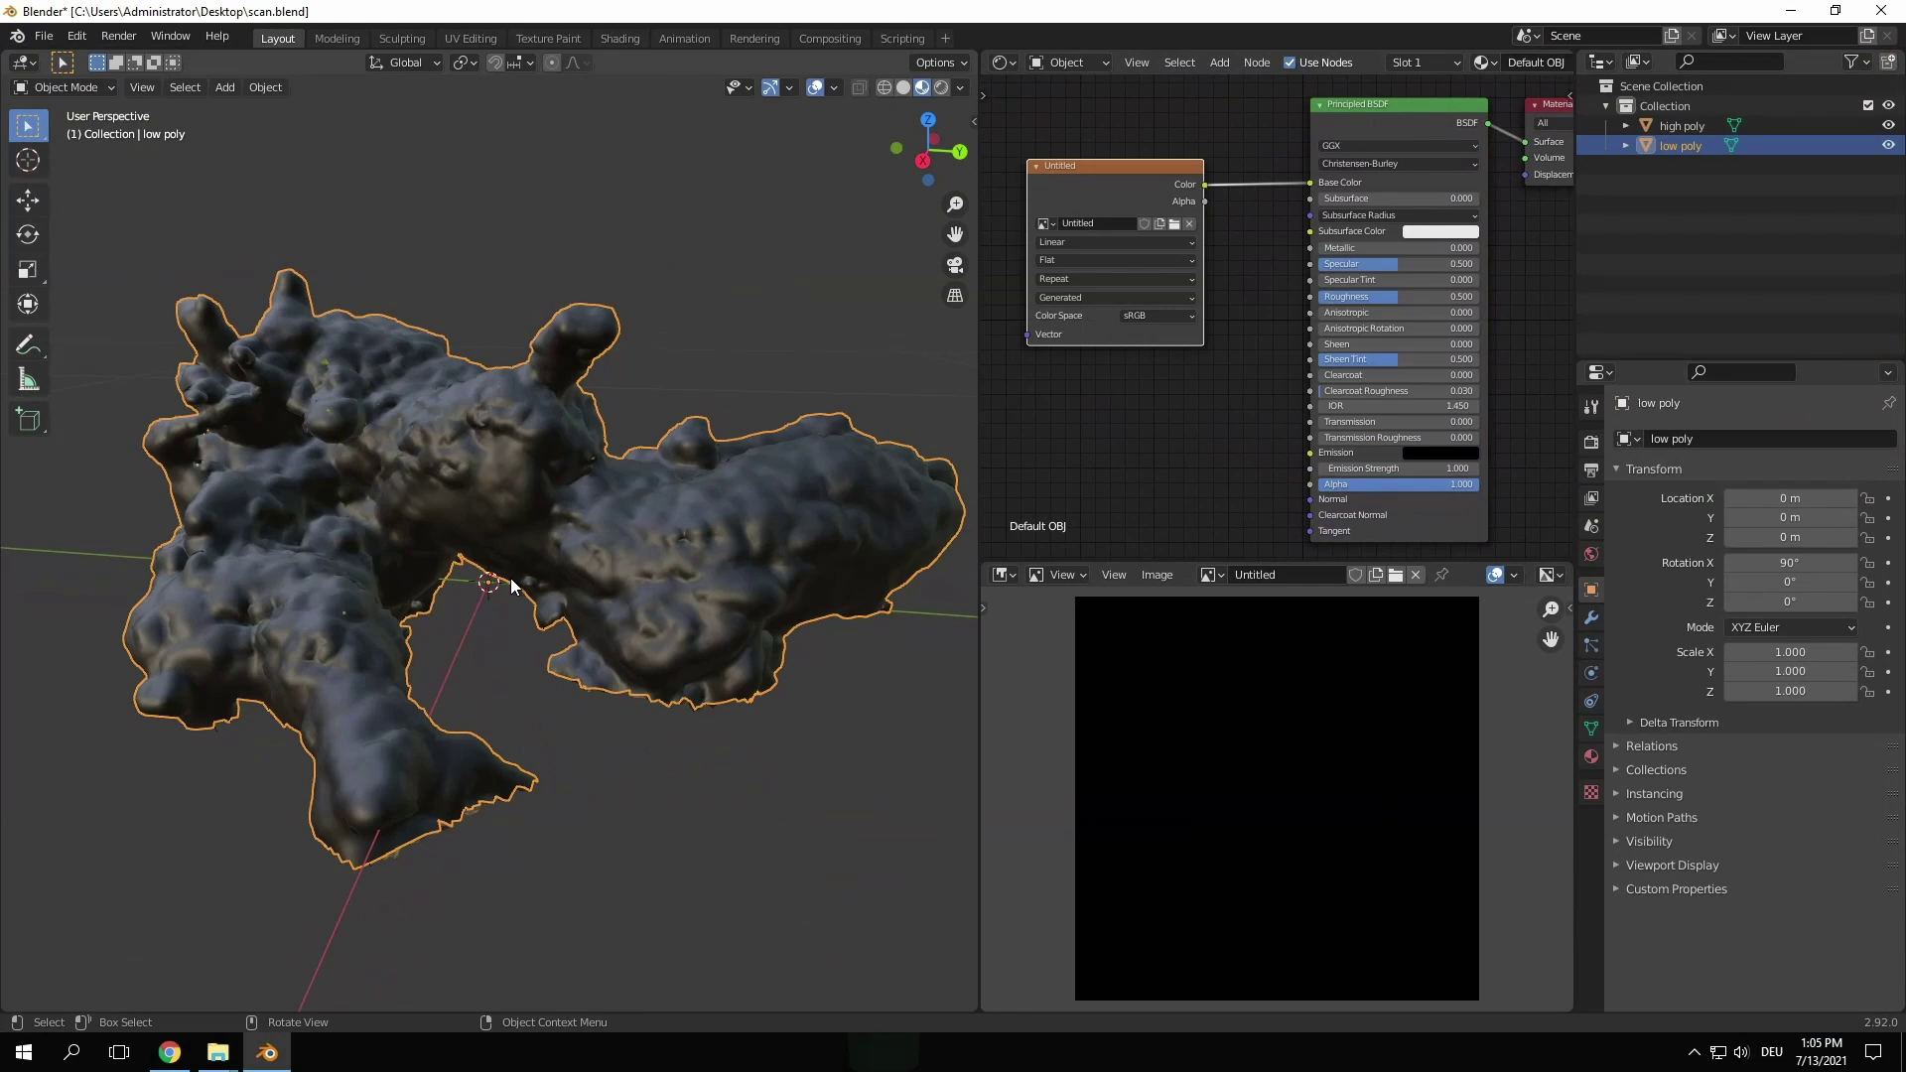
Step: Select the high poly scan, then add the low poly log as the active object
middle_click_drag(508, 582, 688, 563)
left_click(657, 505)
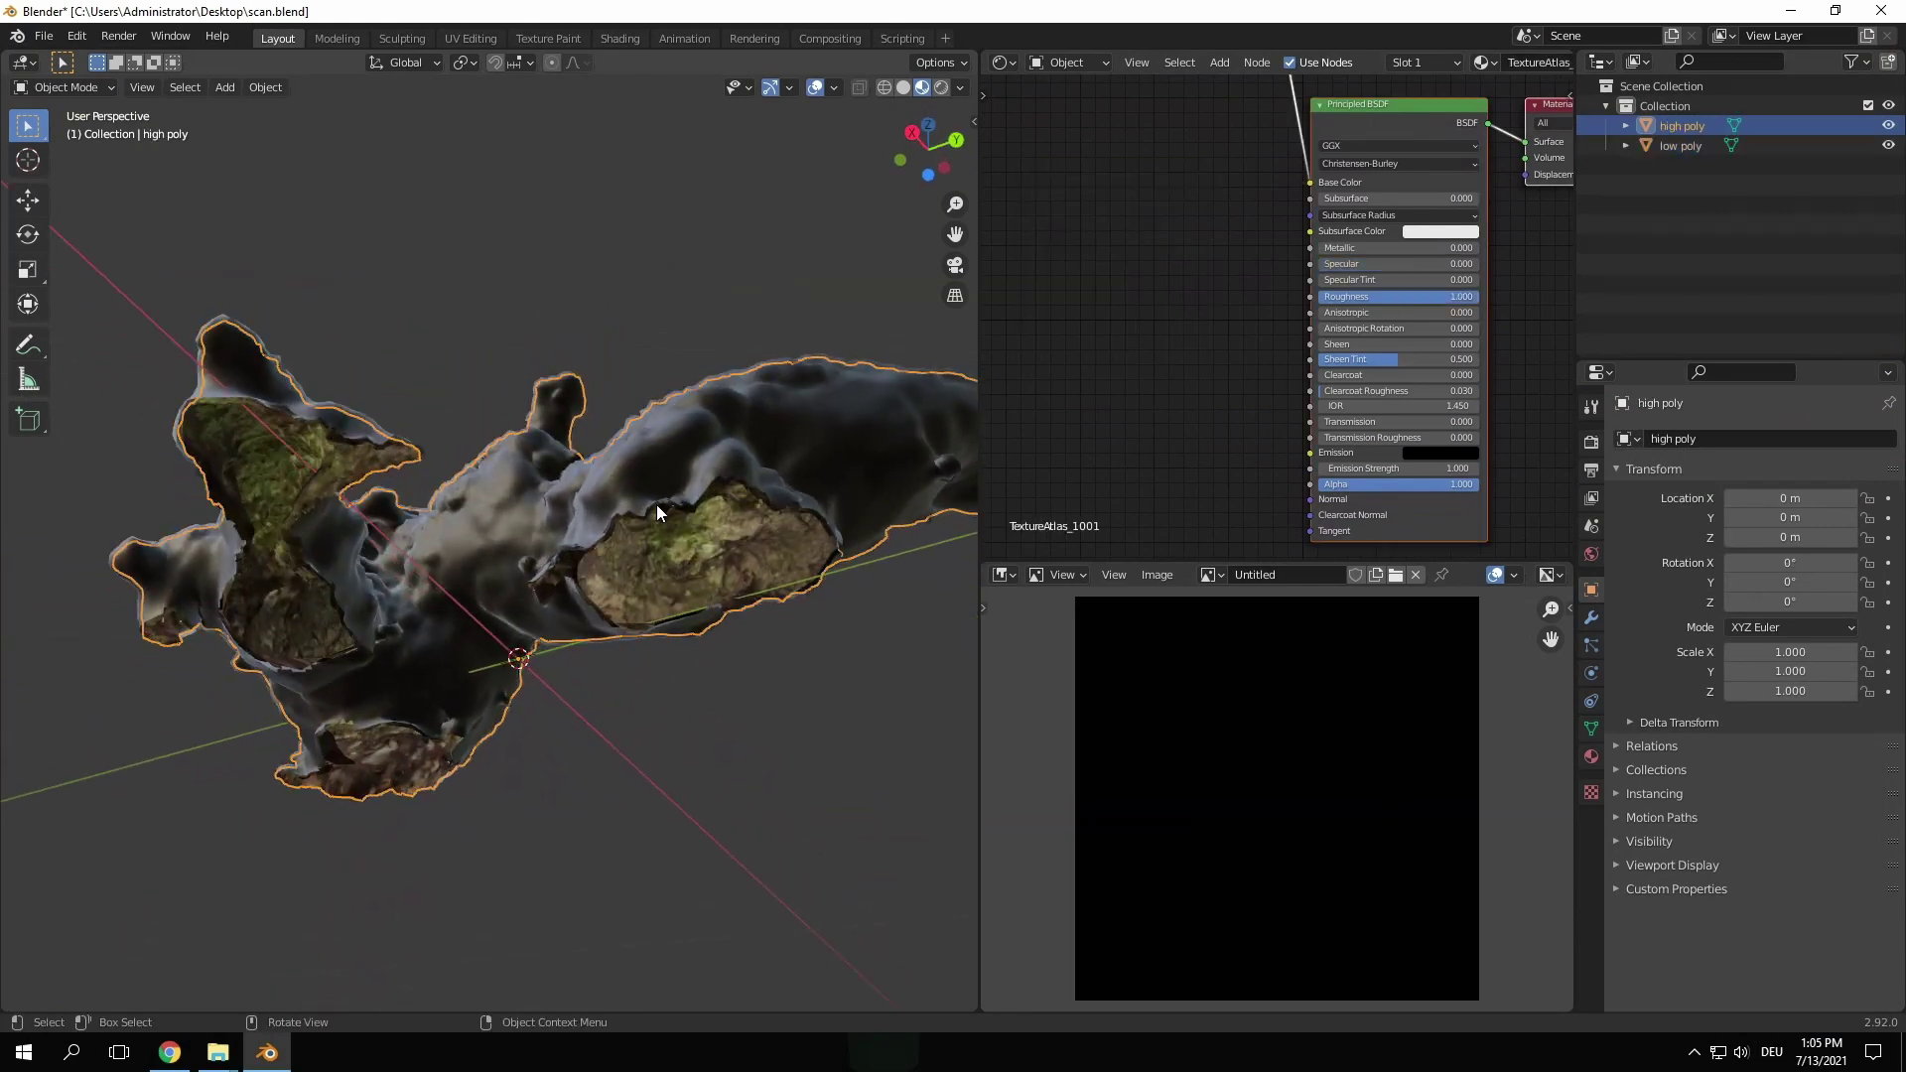
left_click(637, 425, "shift")
middle_click_drag(561, 335, 599, 517)
Step: Switch the render engine to Cycles
left_click(1591, 441)
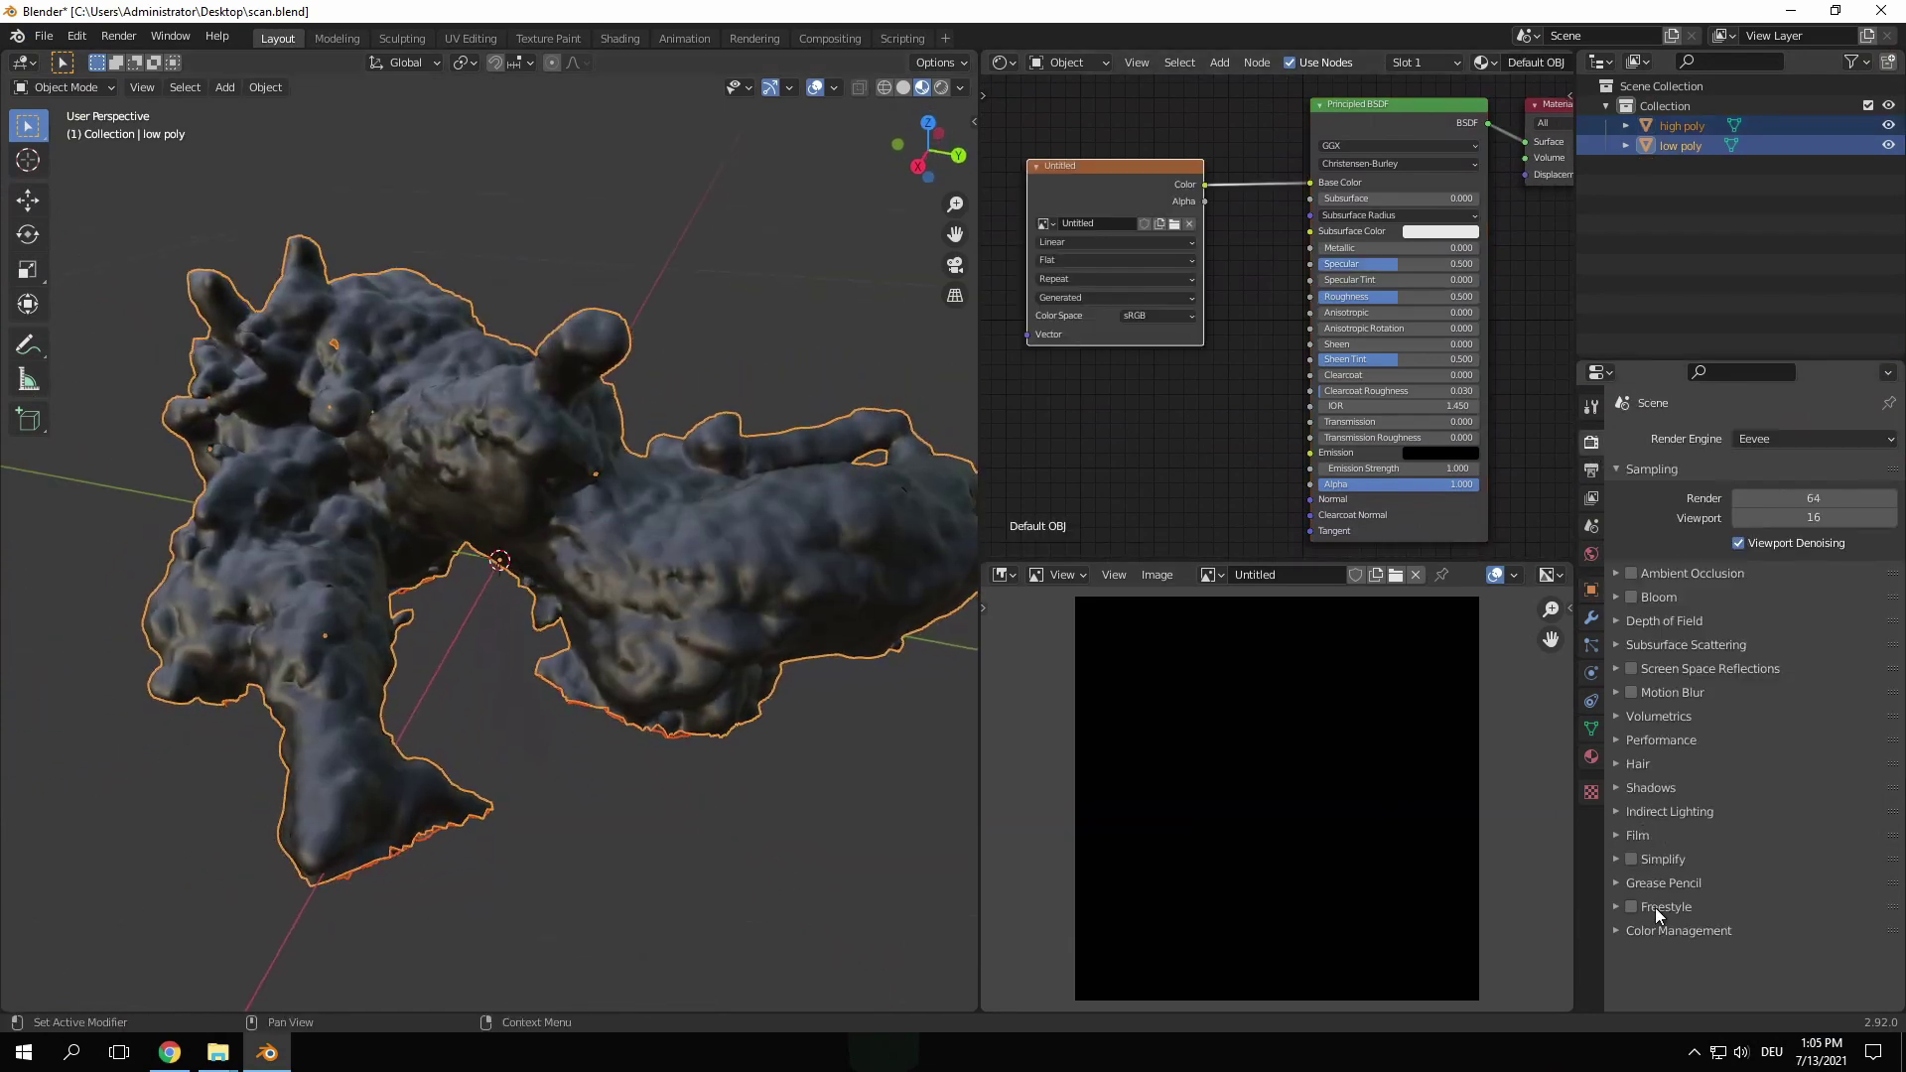
left_click(1790, 437)
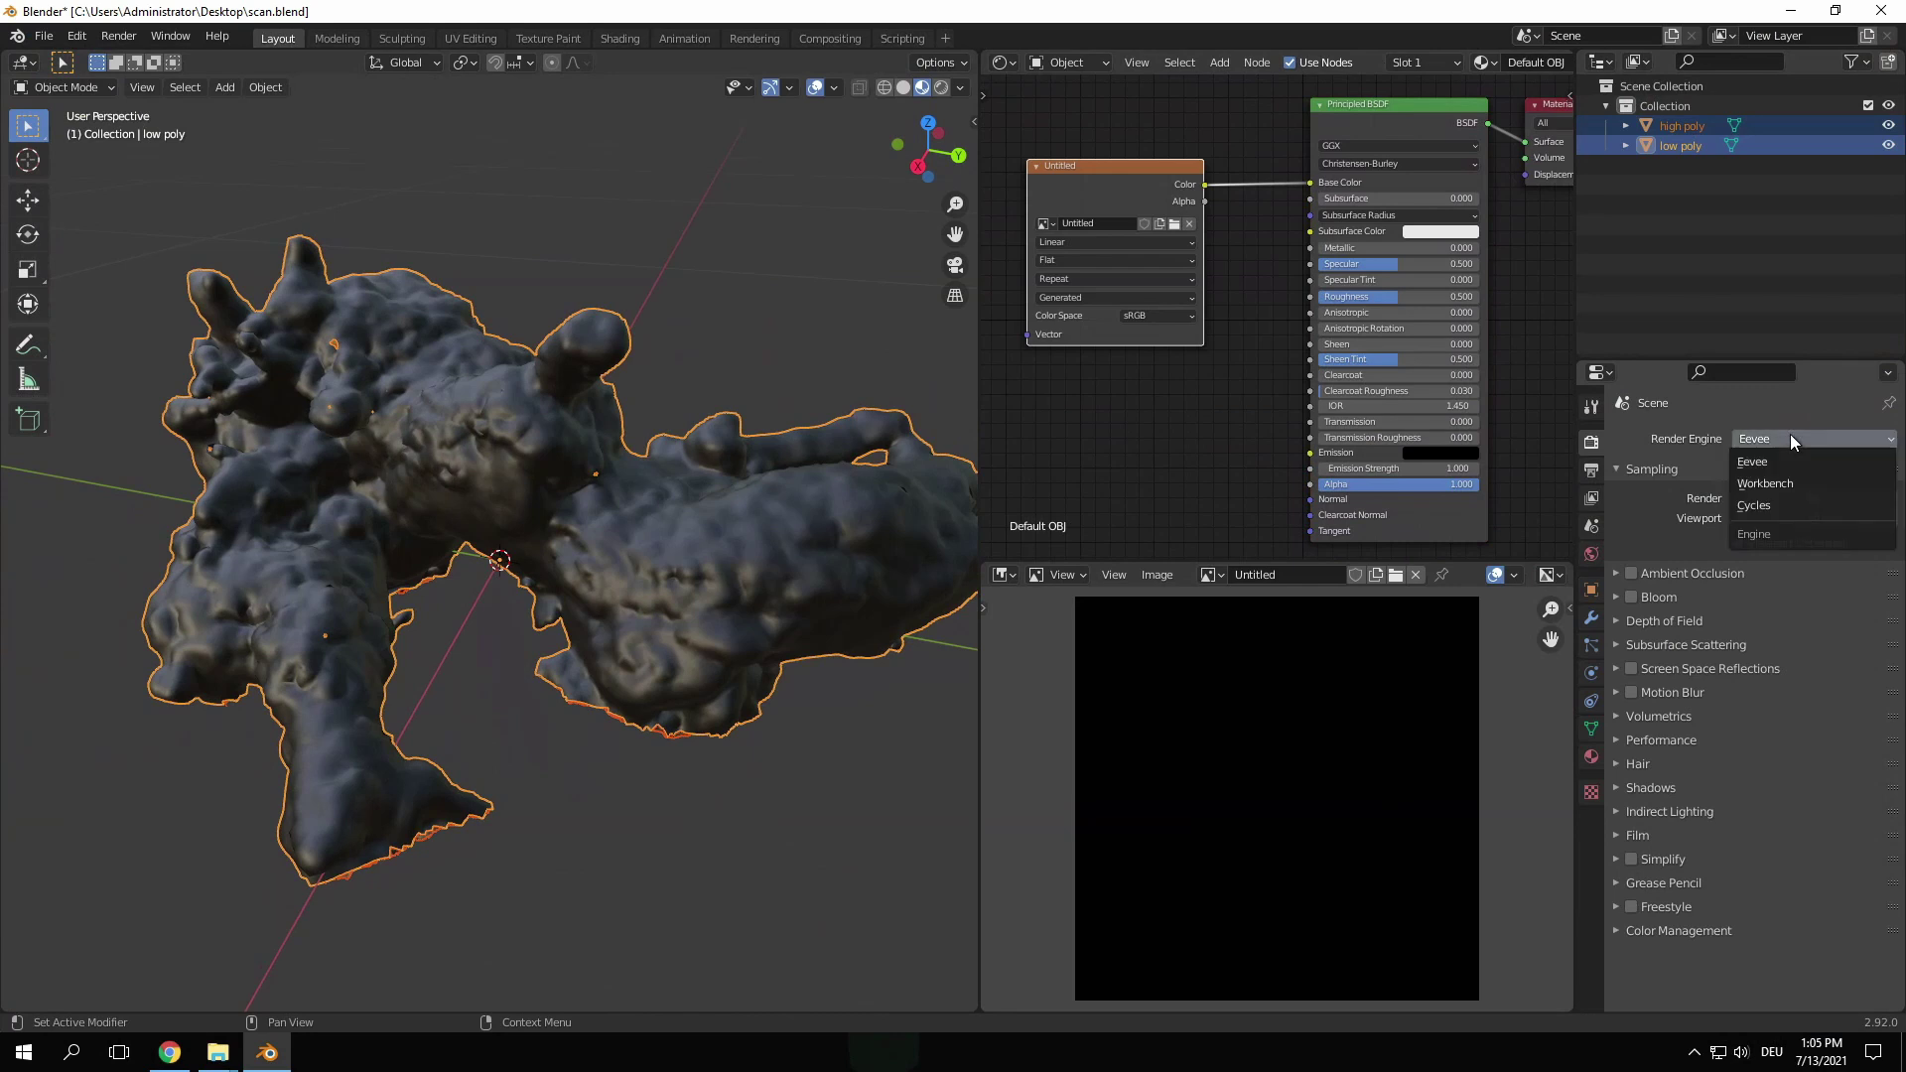
left_click(1783, 504)
Step: Set baking to Selected to Active, Max Ray Distance 1 m, Bake Type Diffuse, Color contribution only
left_click(1640, 882)
scroll(1747, 719, "down", 6)
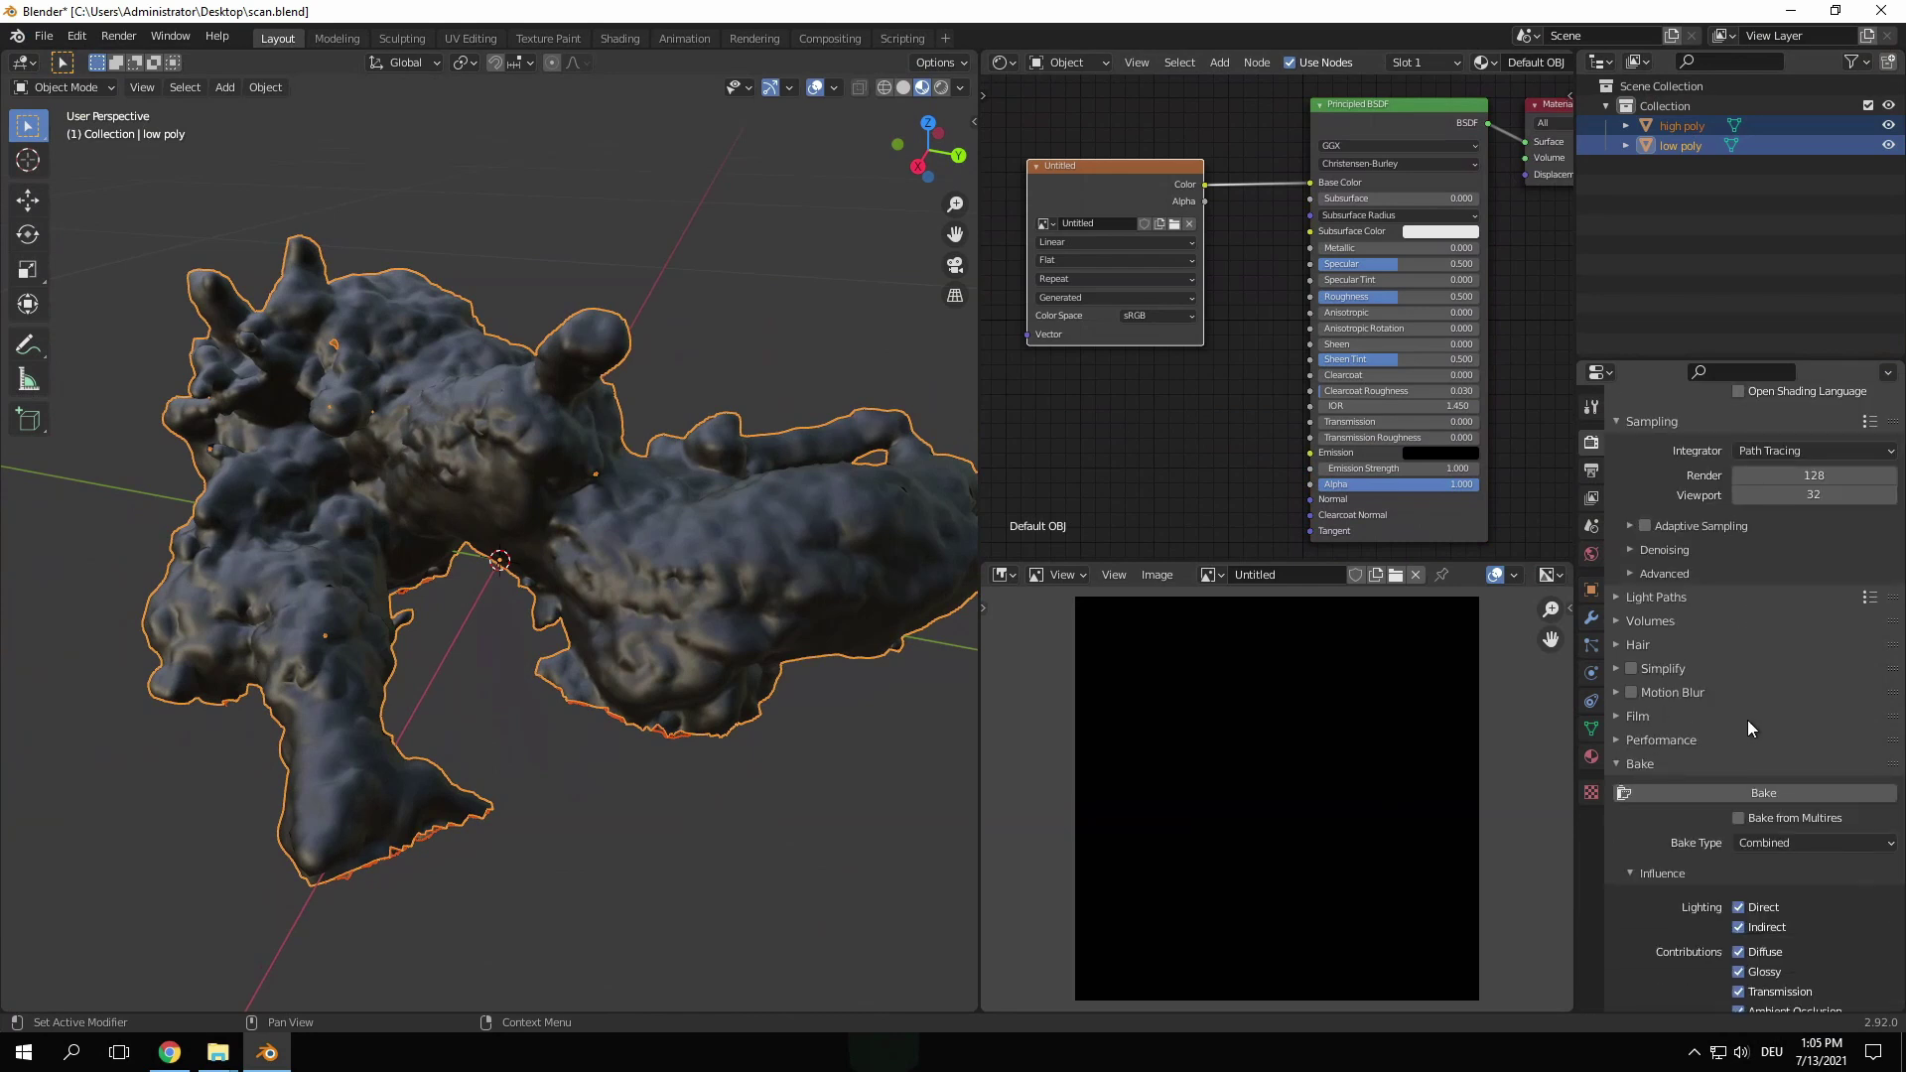
scroll(1747, 718, "down", 2)
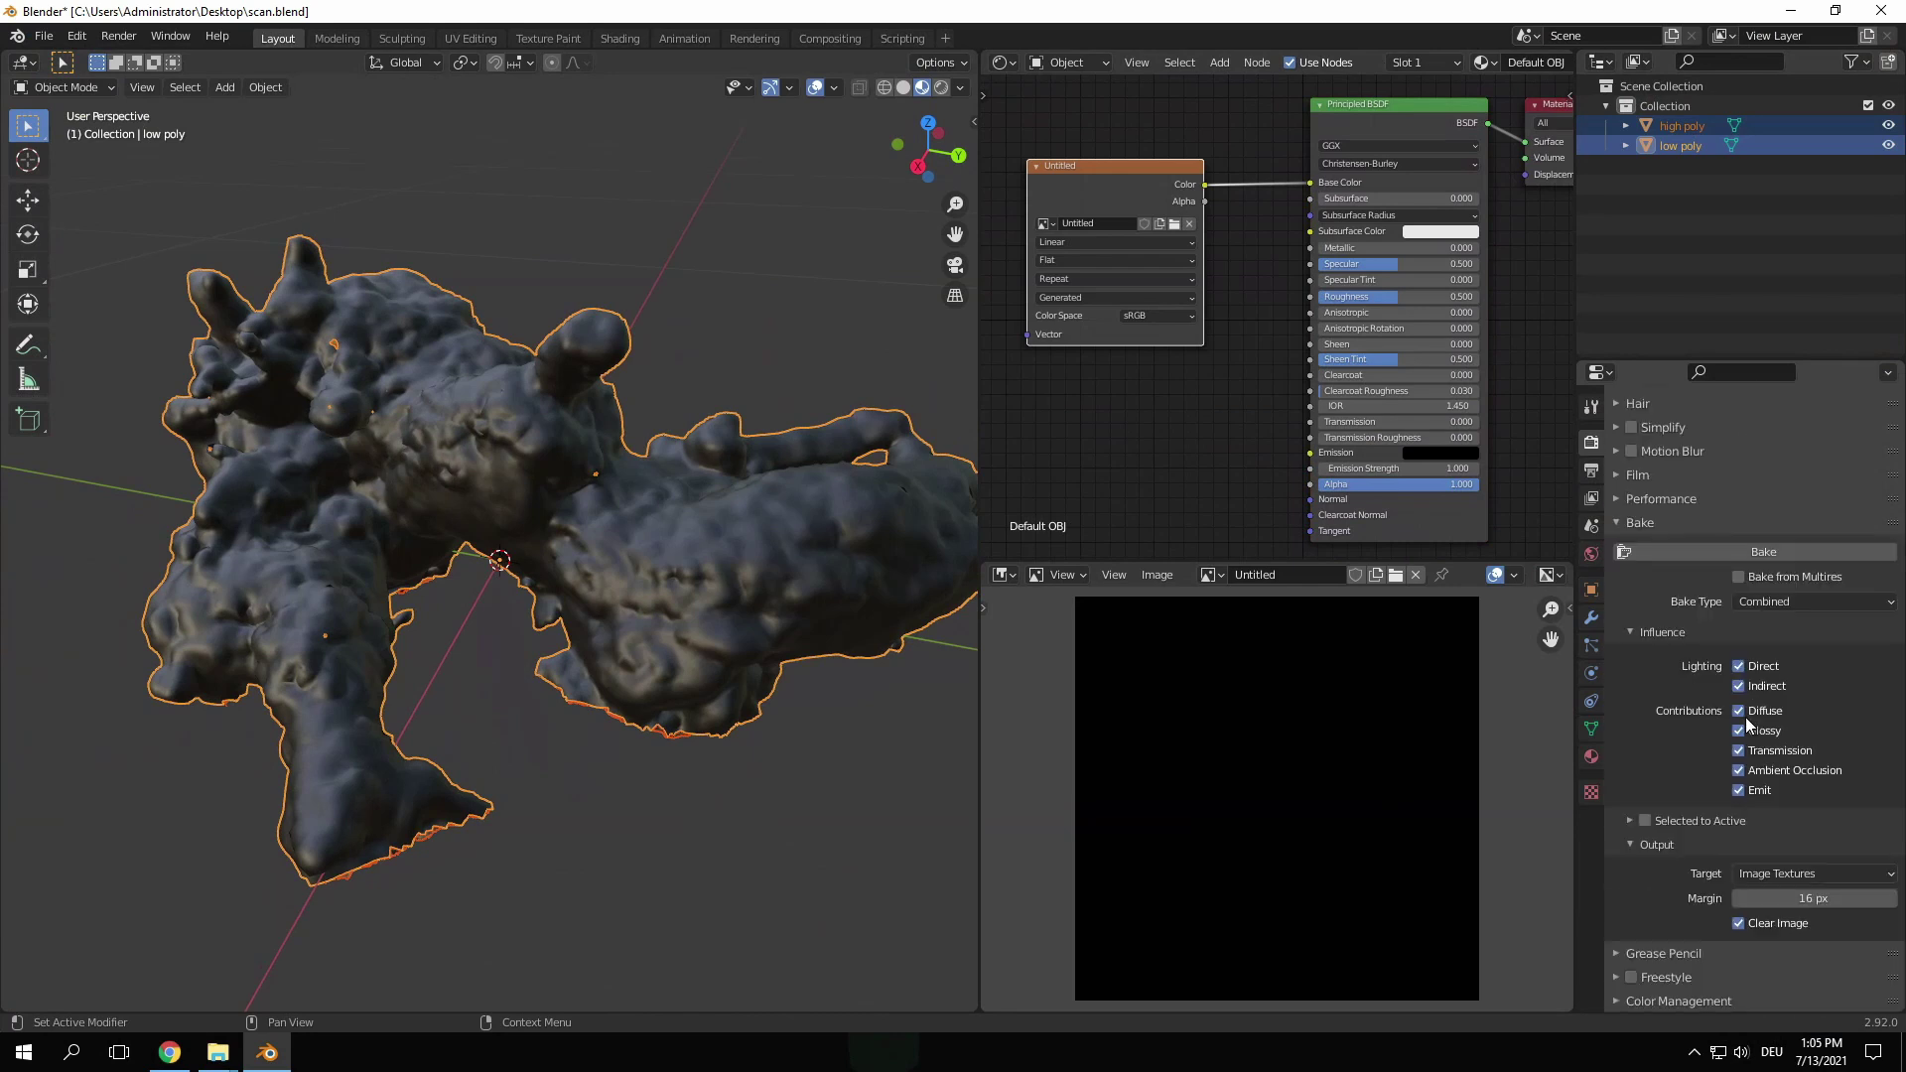
left_click(1630, 820)
scroll(1671, 759, "down", 2)
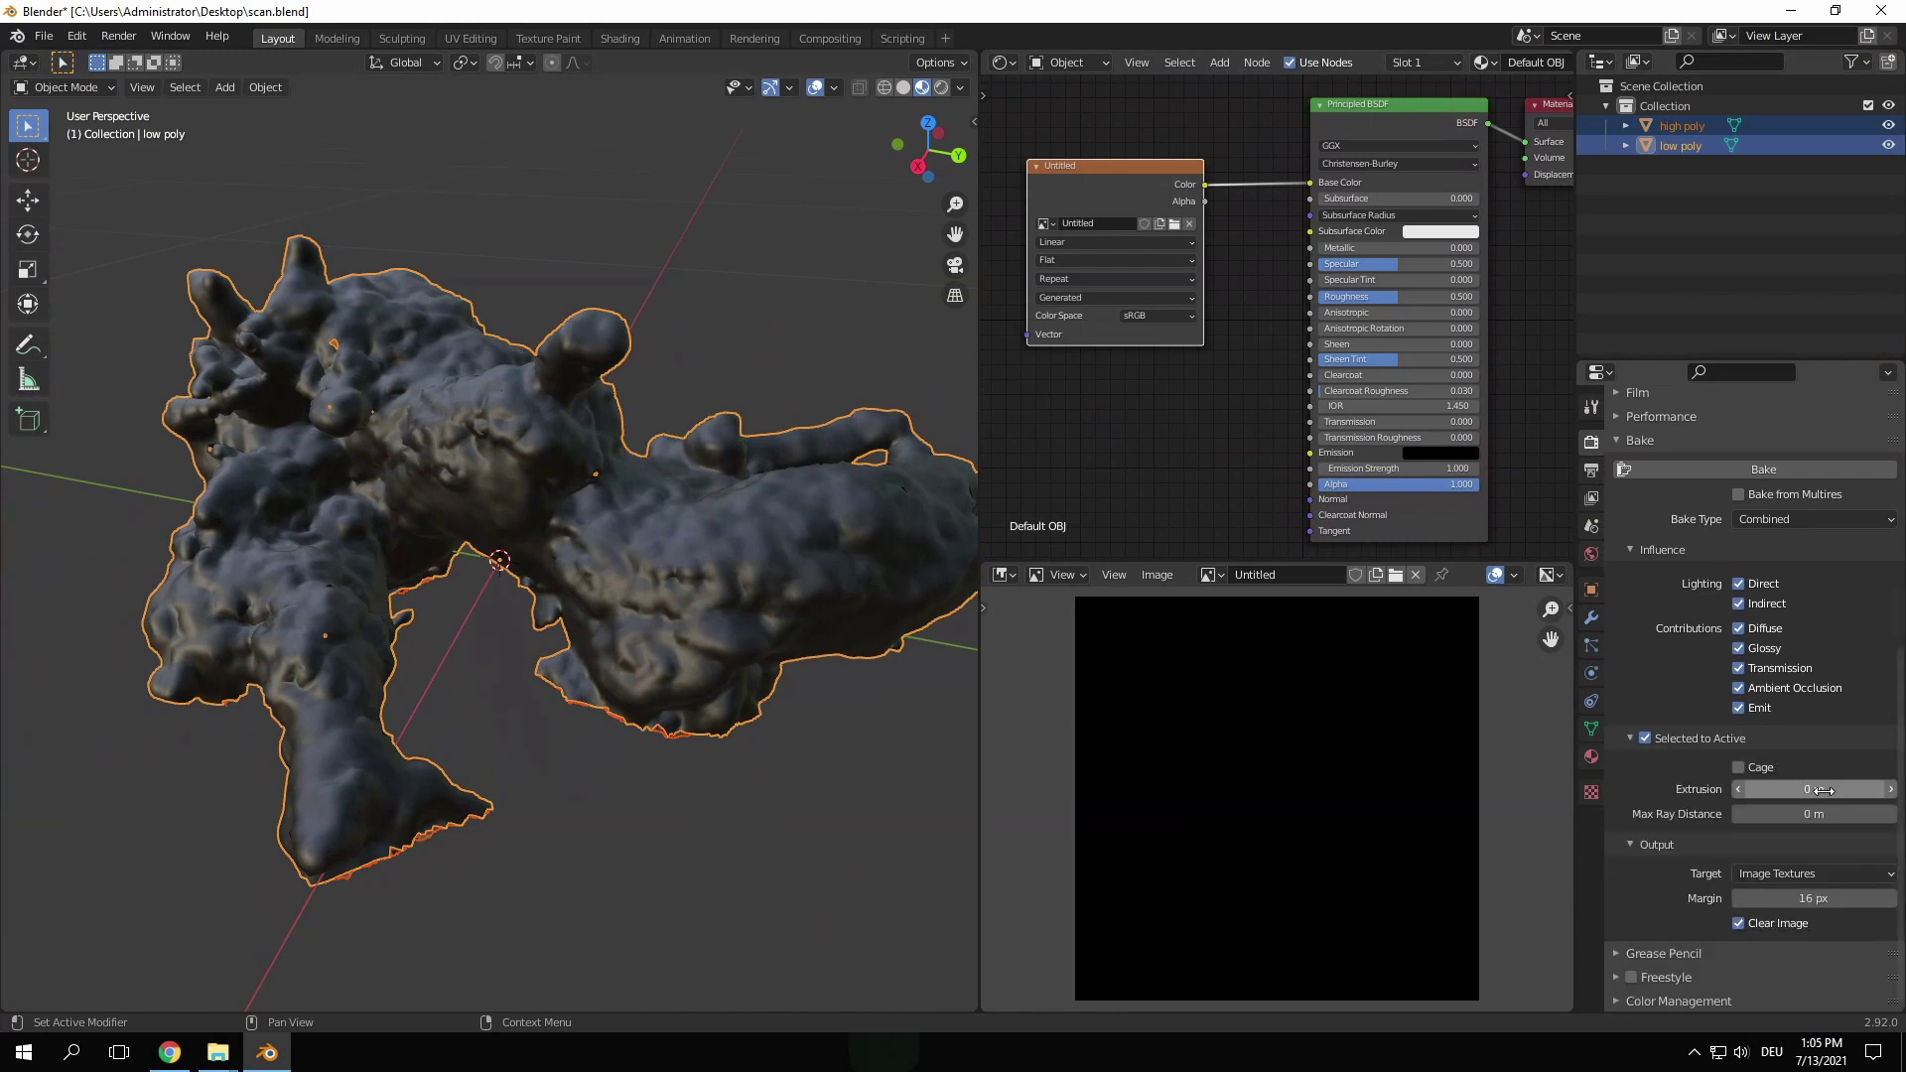
double_click(1829, 812)
type("1")
key("Return")
left_click(1782, 518)
left_click(1762, 717)
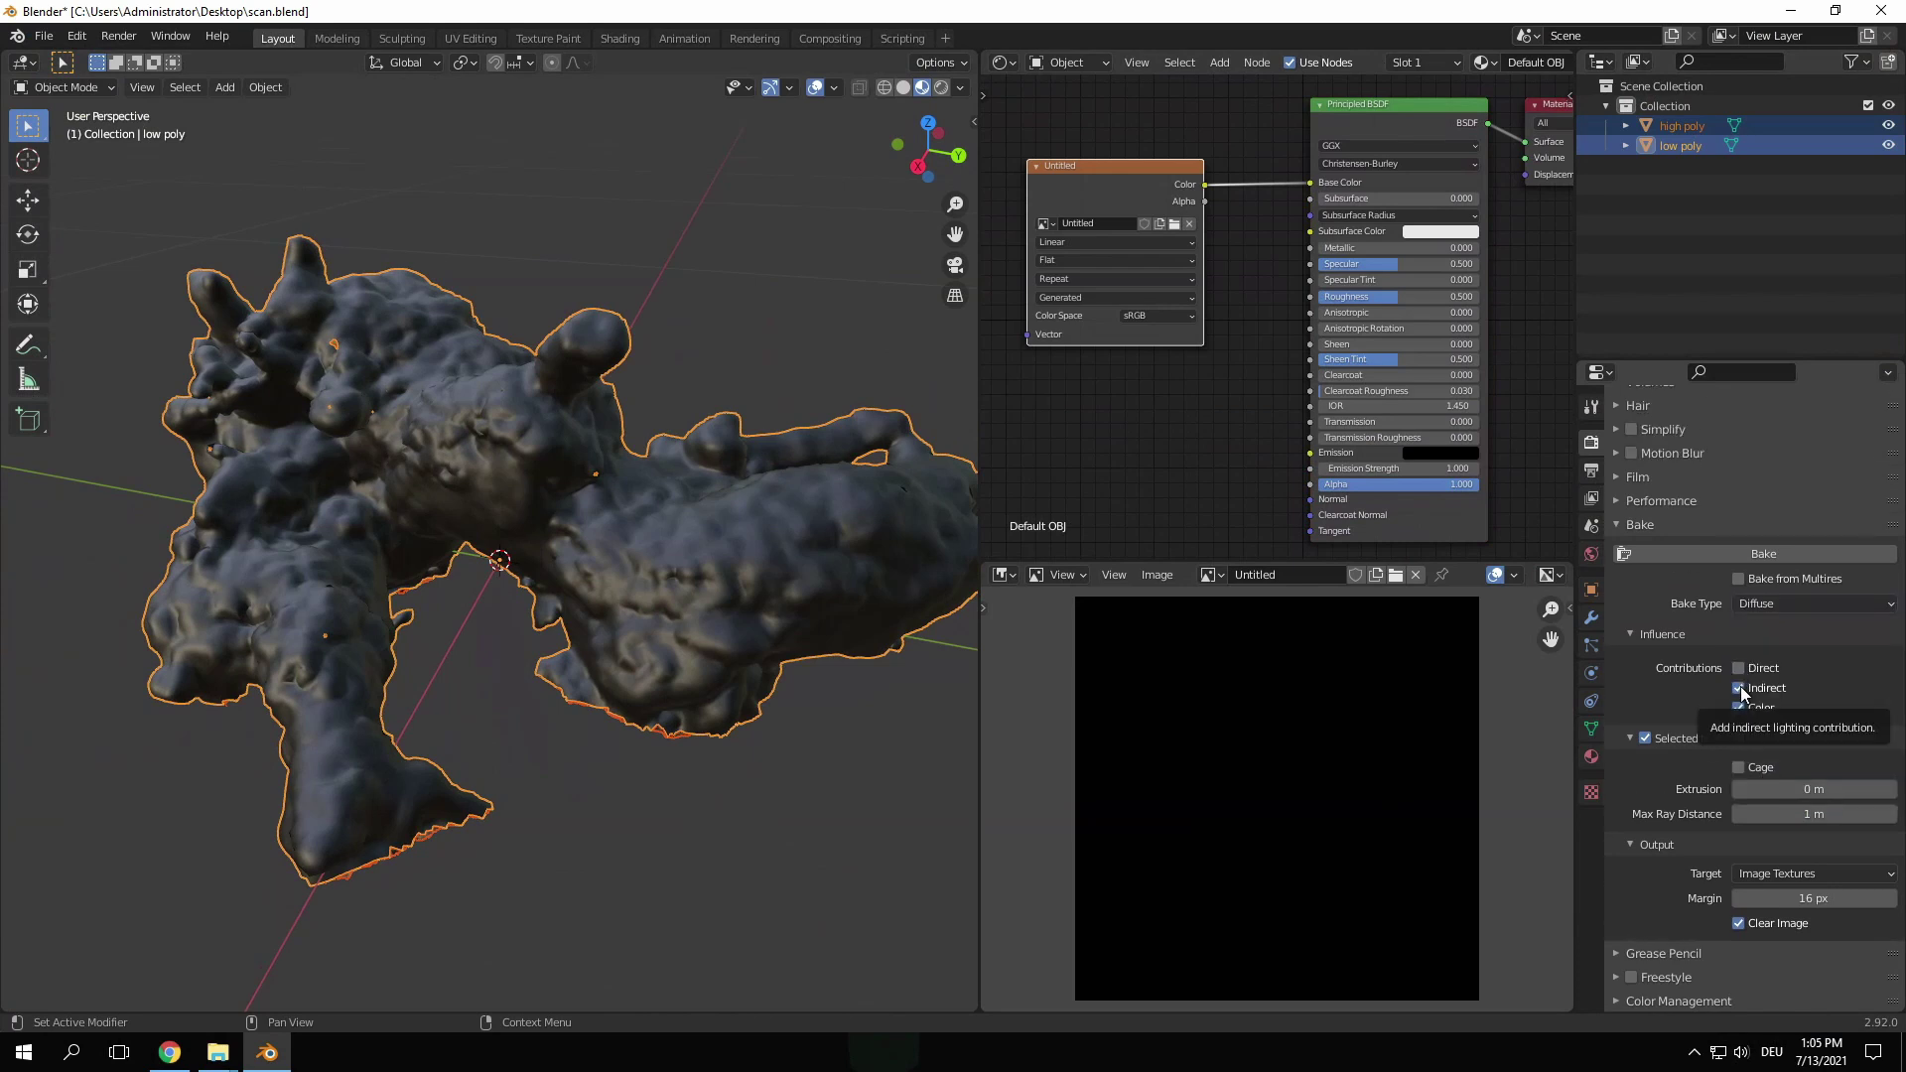
left_click(1740, 688)
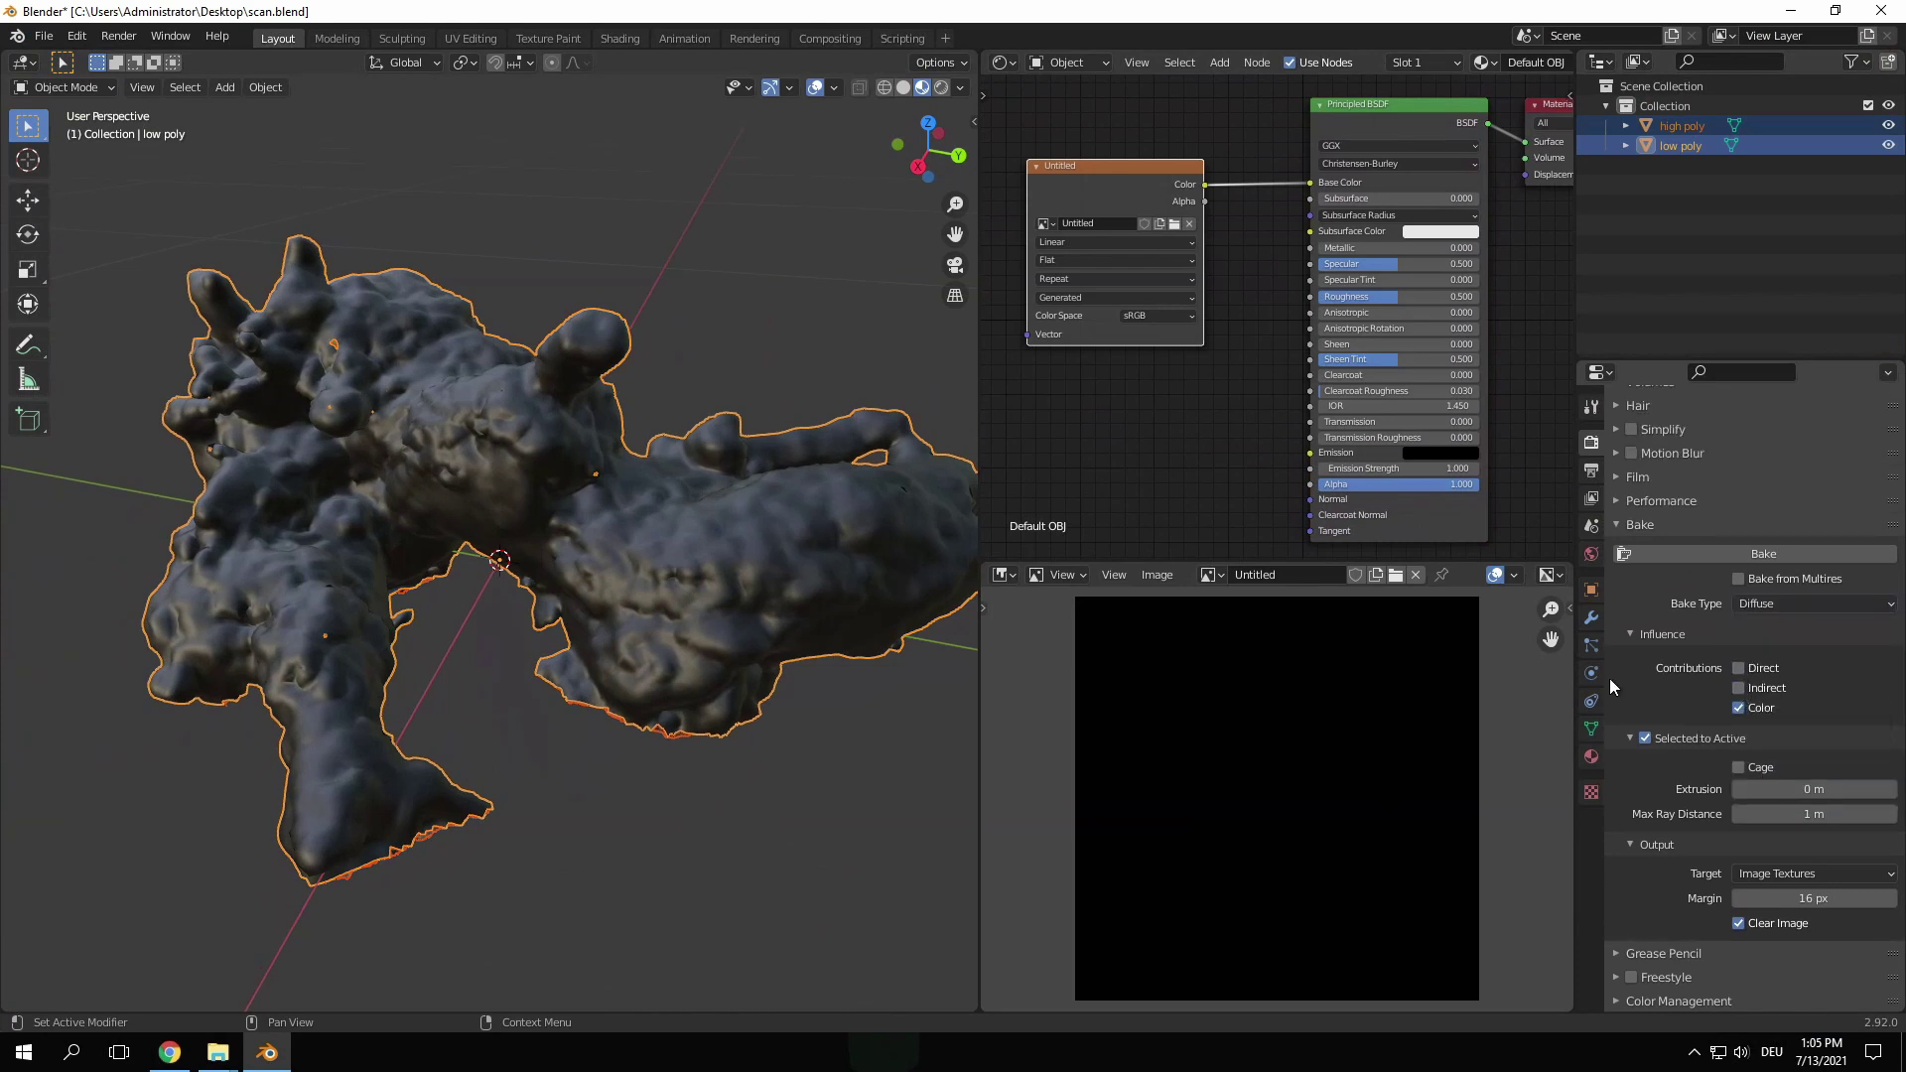
Step: Bake the diffuse colour onto the low poly log and save the image as texture.png
left_click(1675, 554)
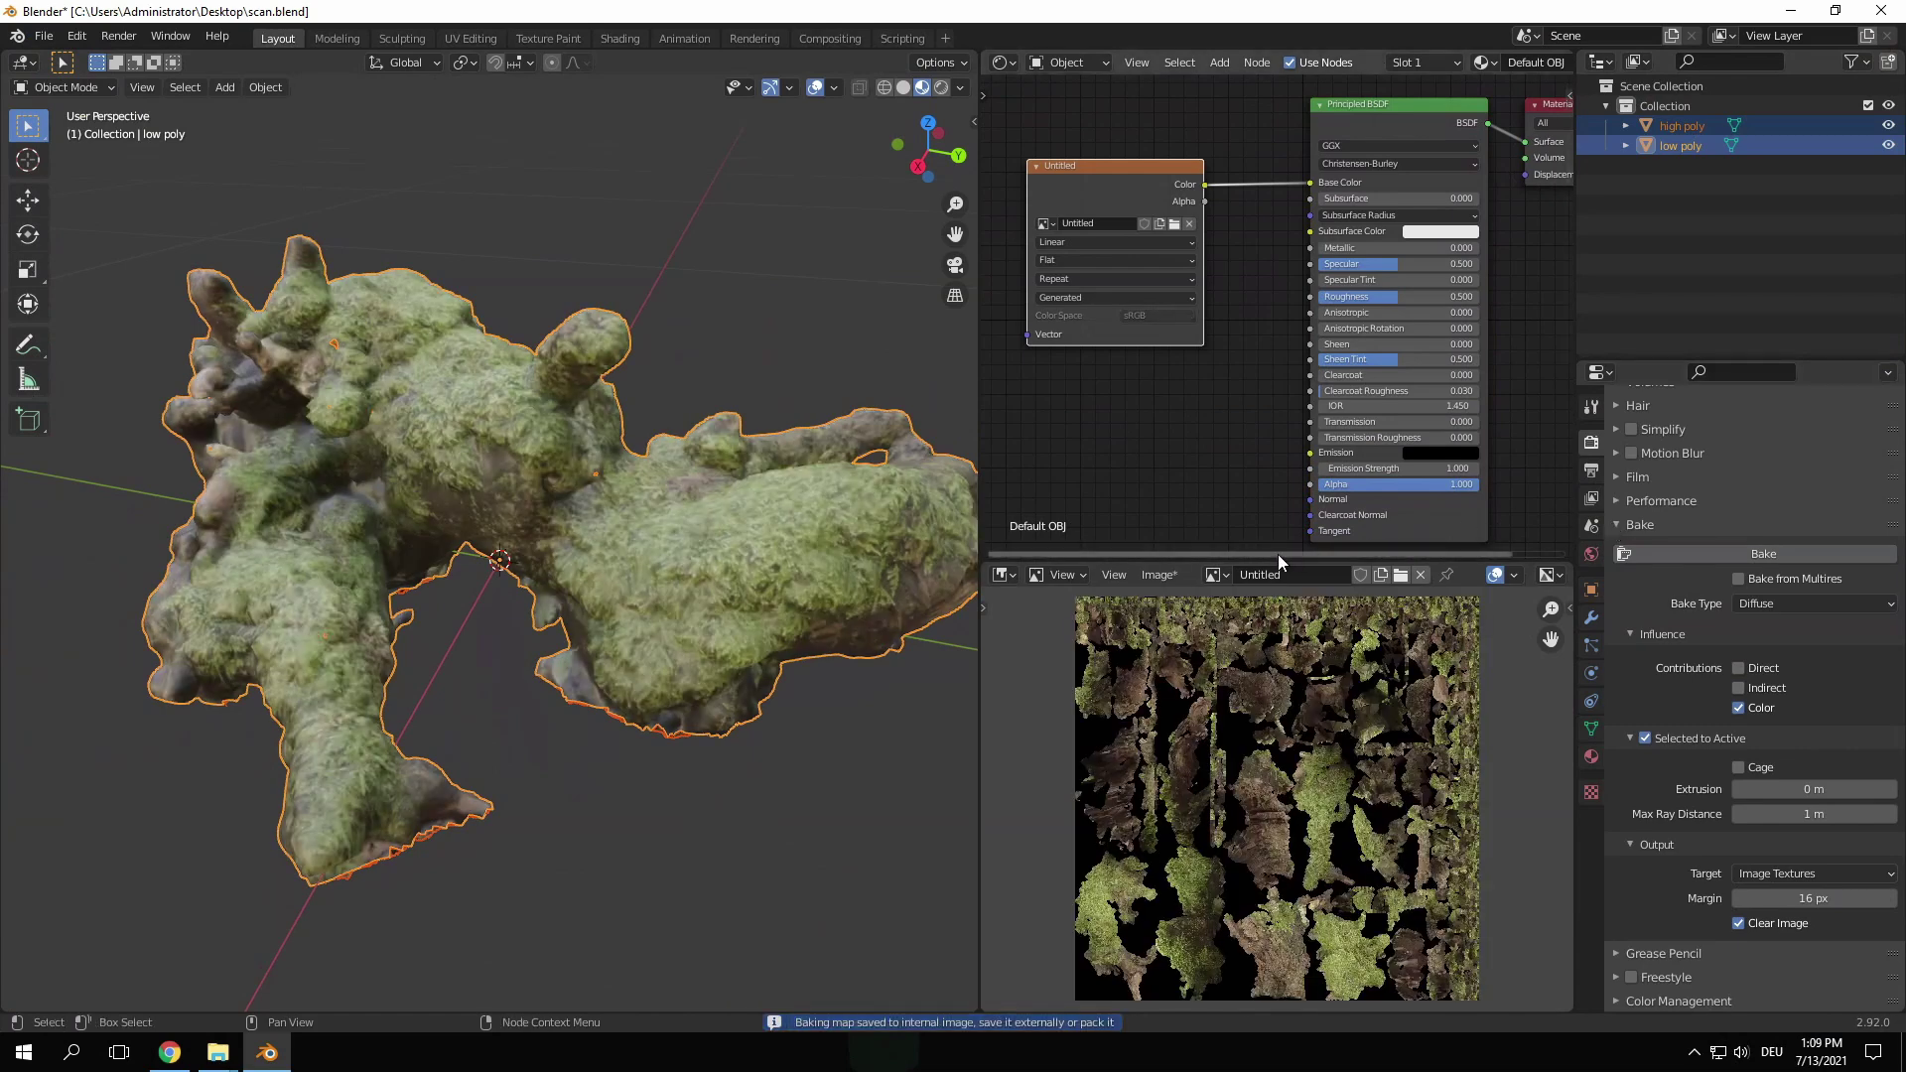
left_click(1158, 575)
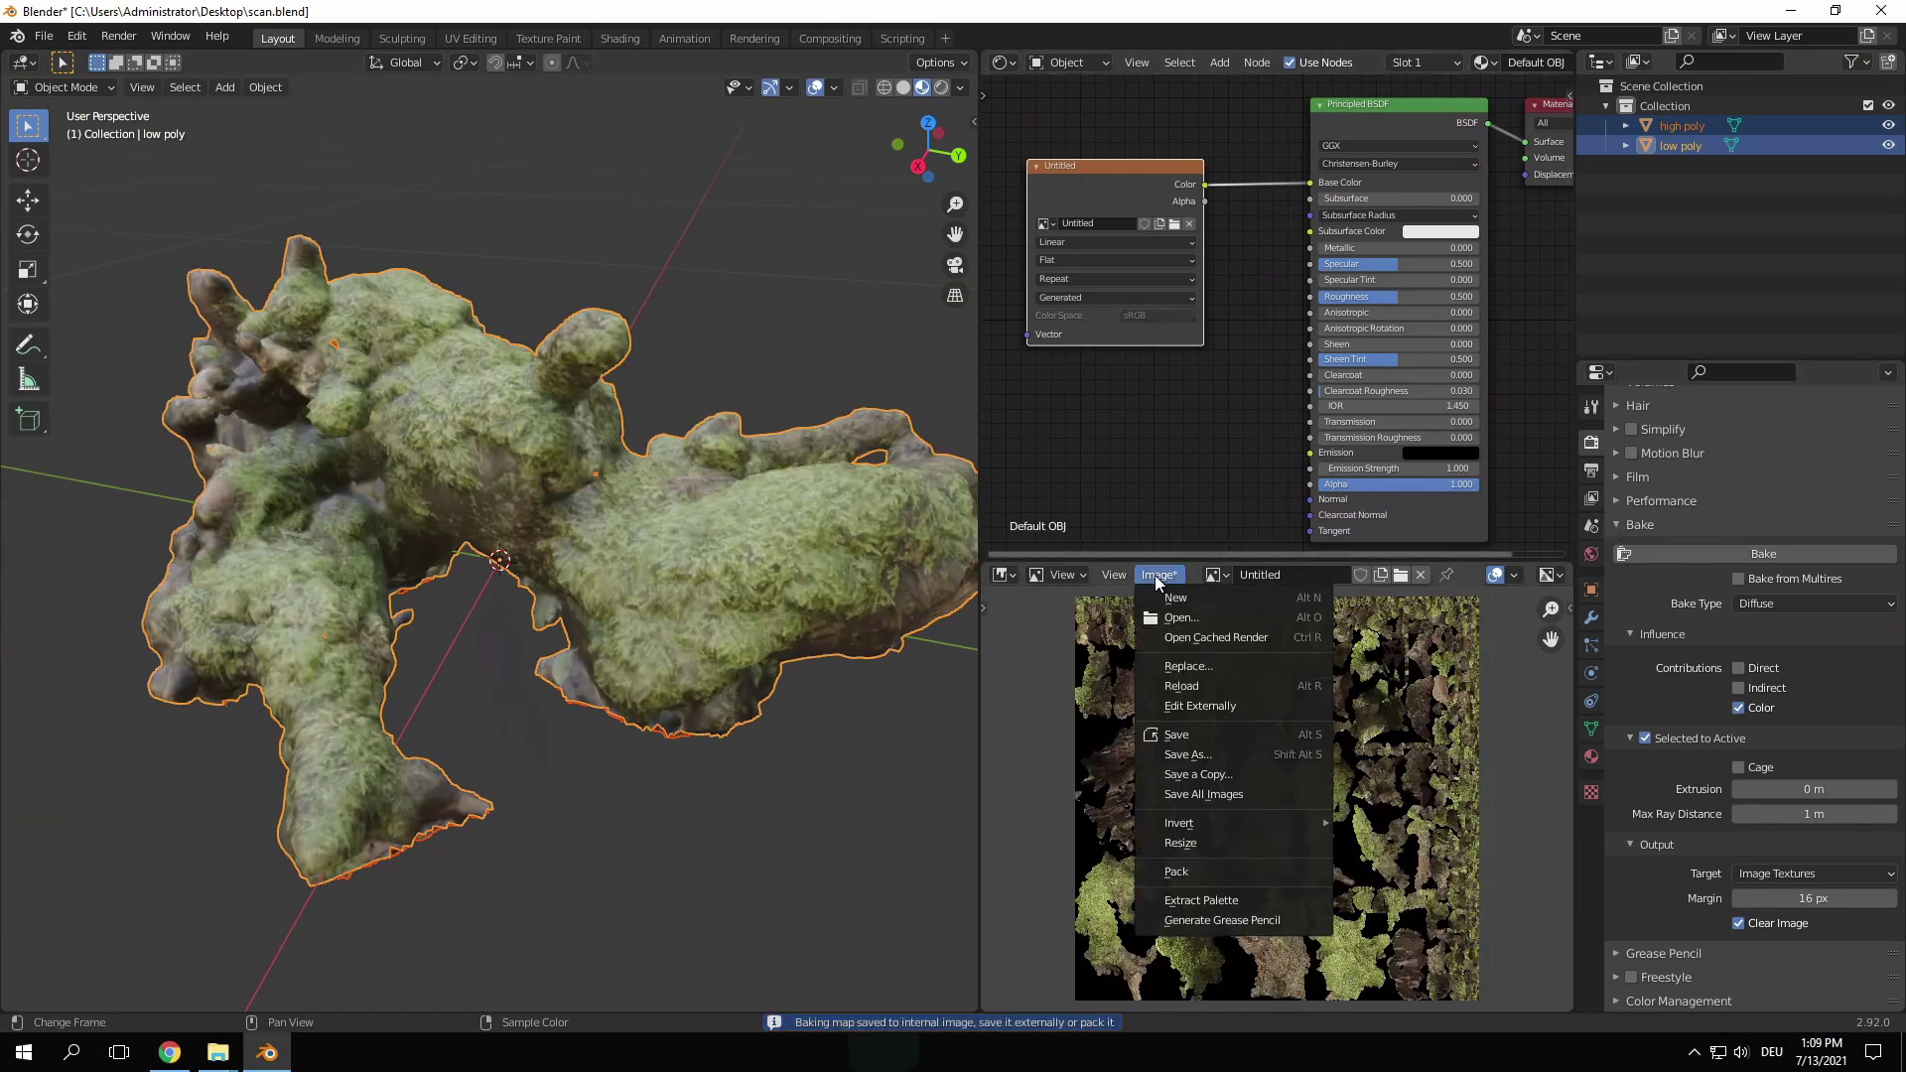
left_click(1200, 754)
left_click(1276, 834)
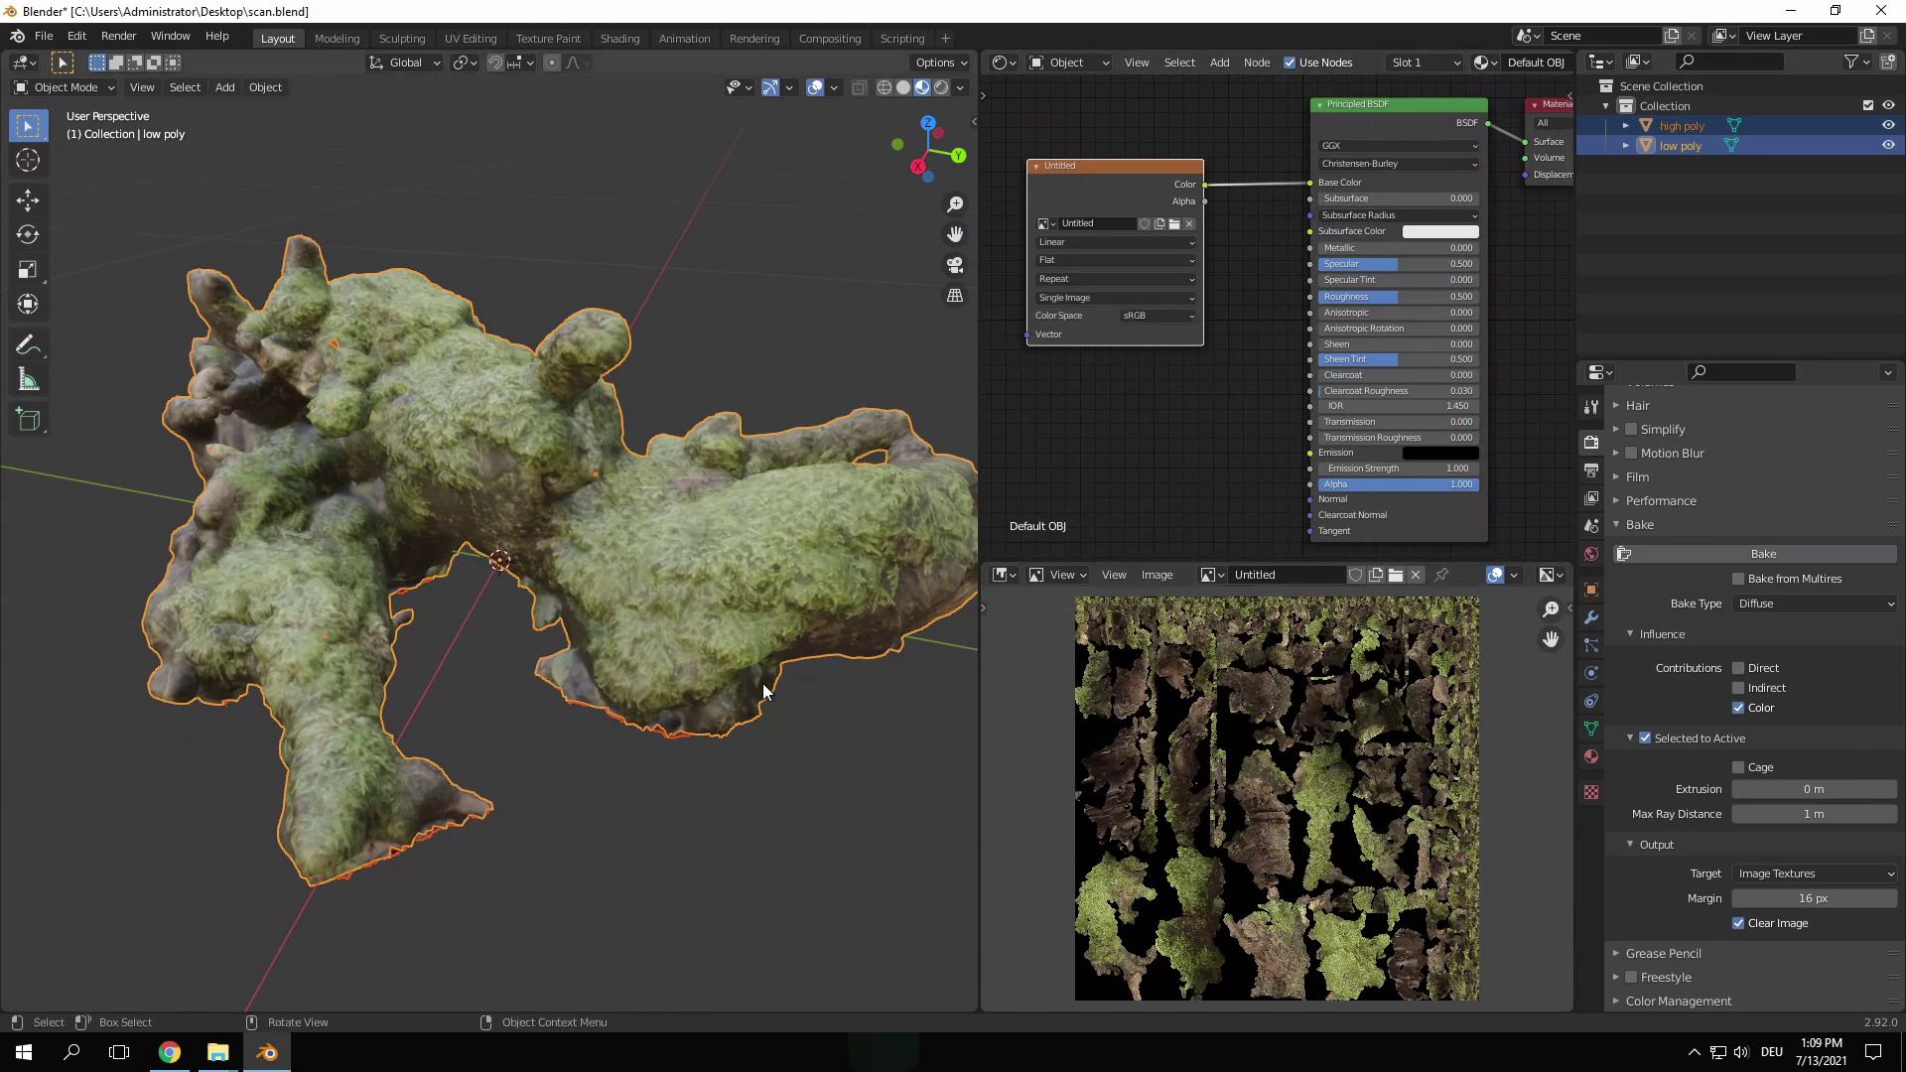
Step: Hide the high poly scan, merge the image editor into the shader editor, and re-apply a Shrink/Fatten offset
left_click(1889, 127)
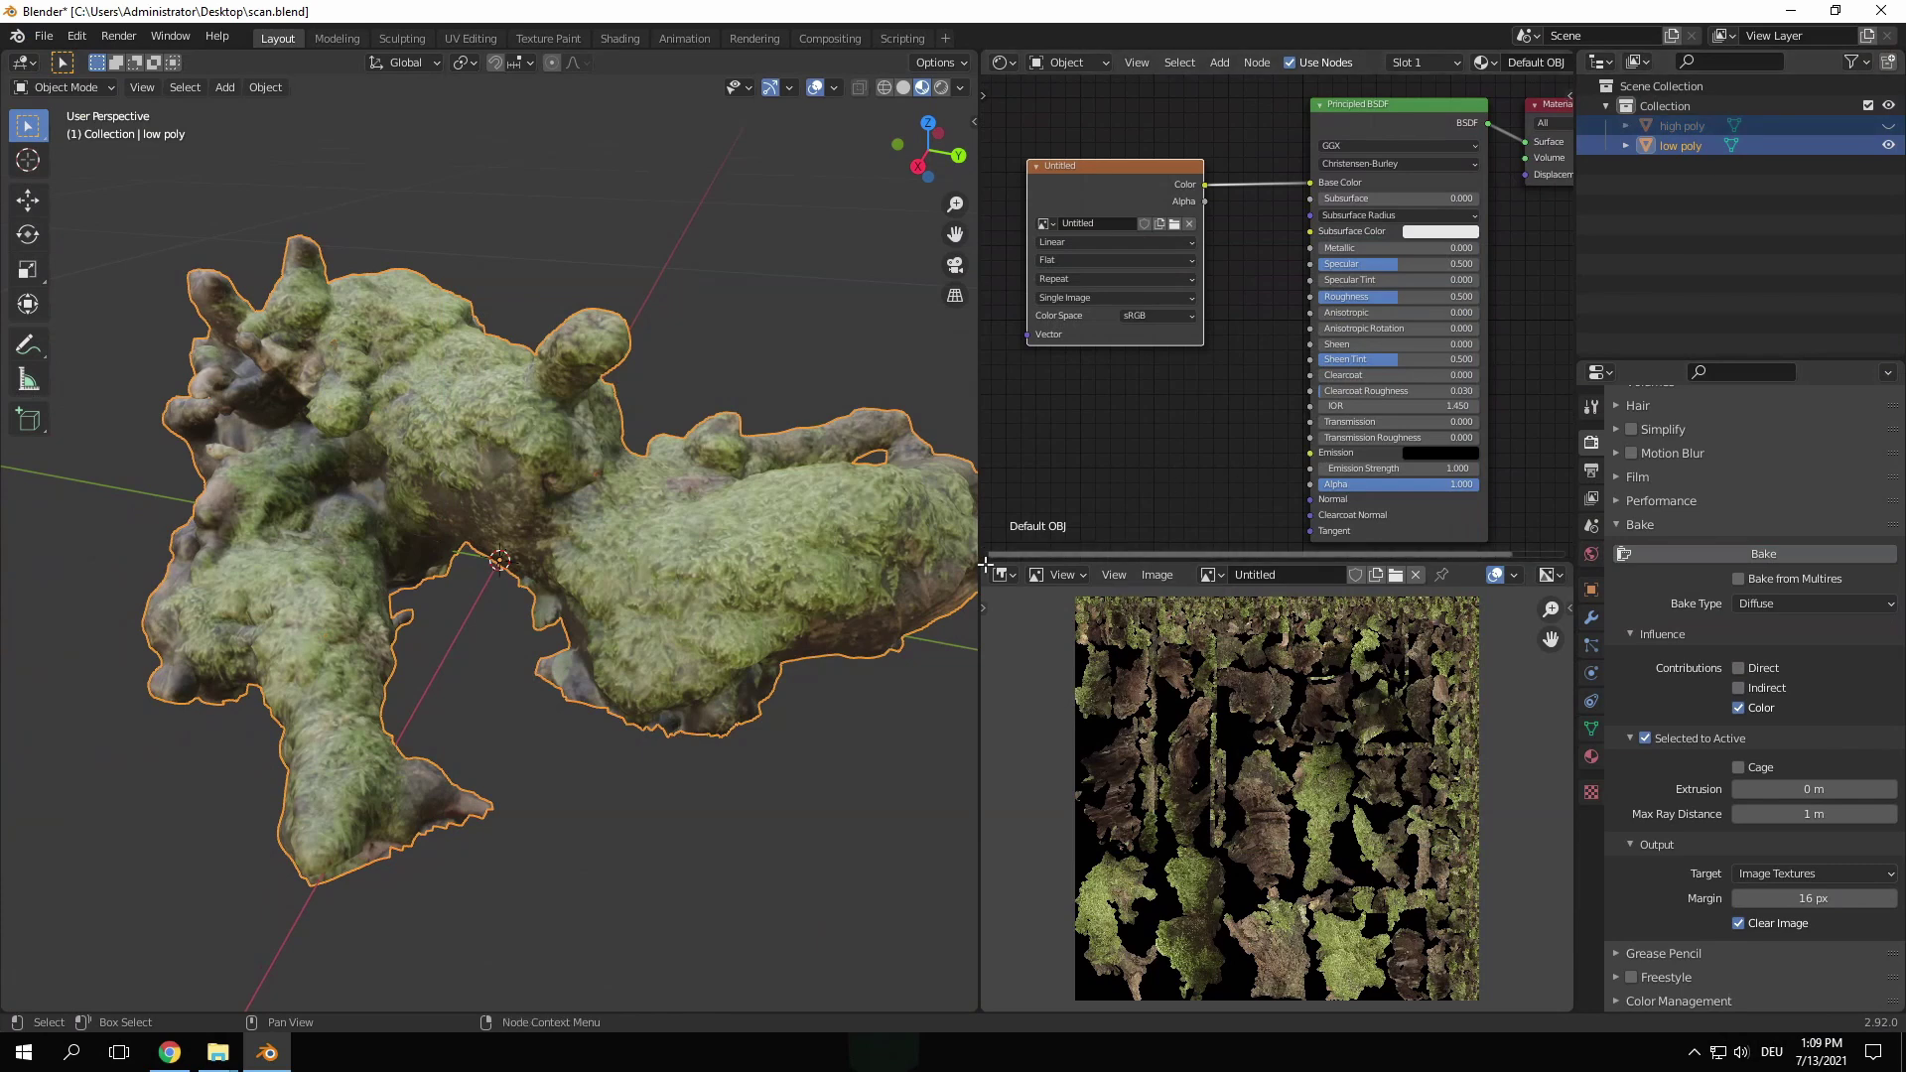
left_click_drag(985, 564, 1033, 725)
key("Tab")
key("alt+s")
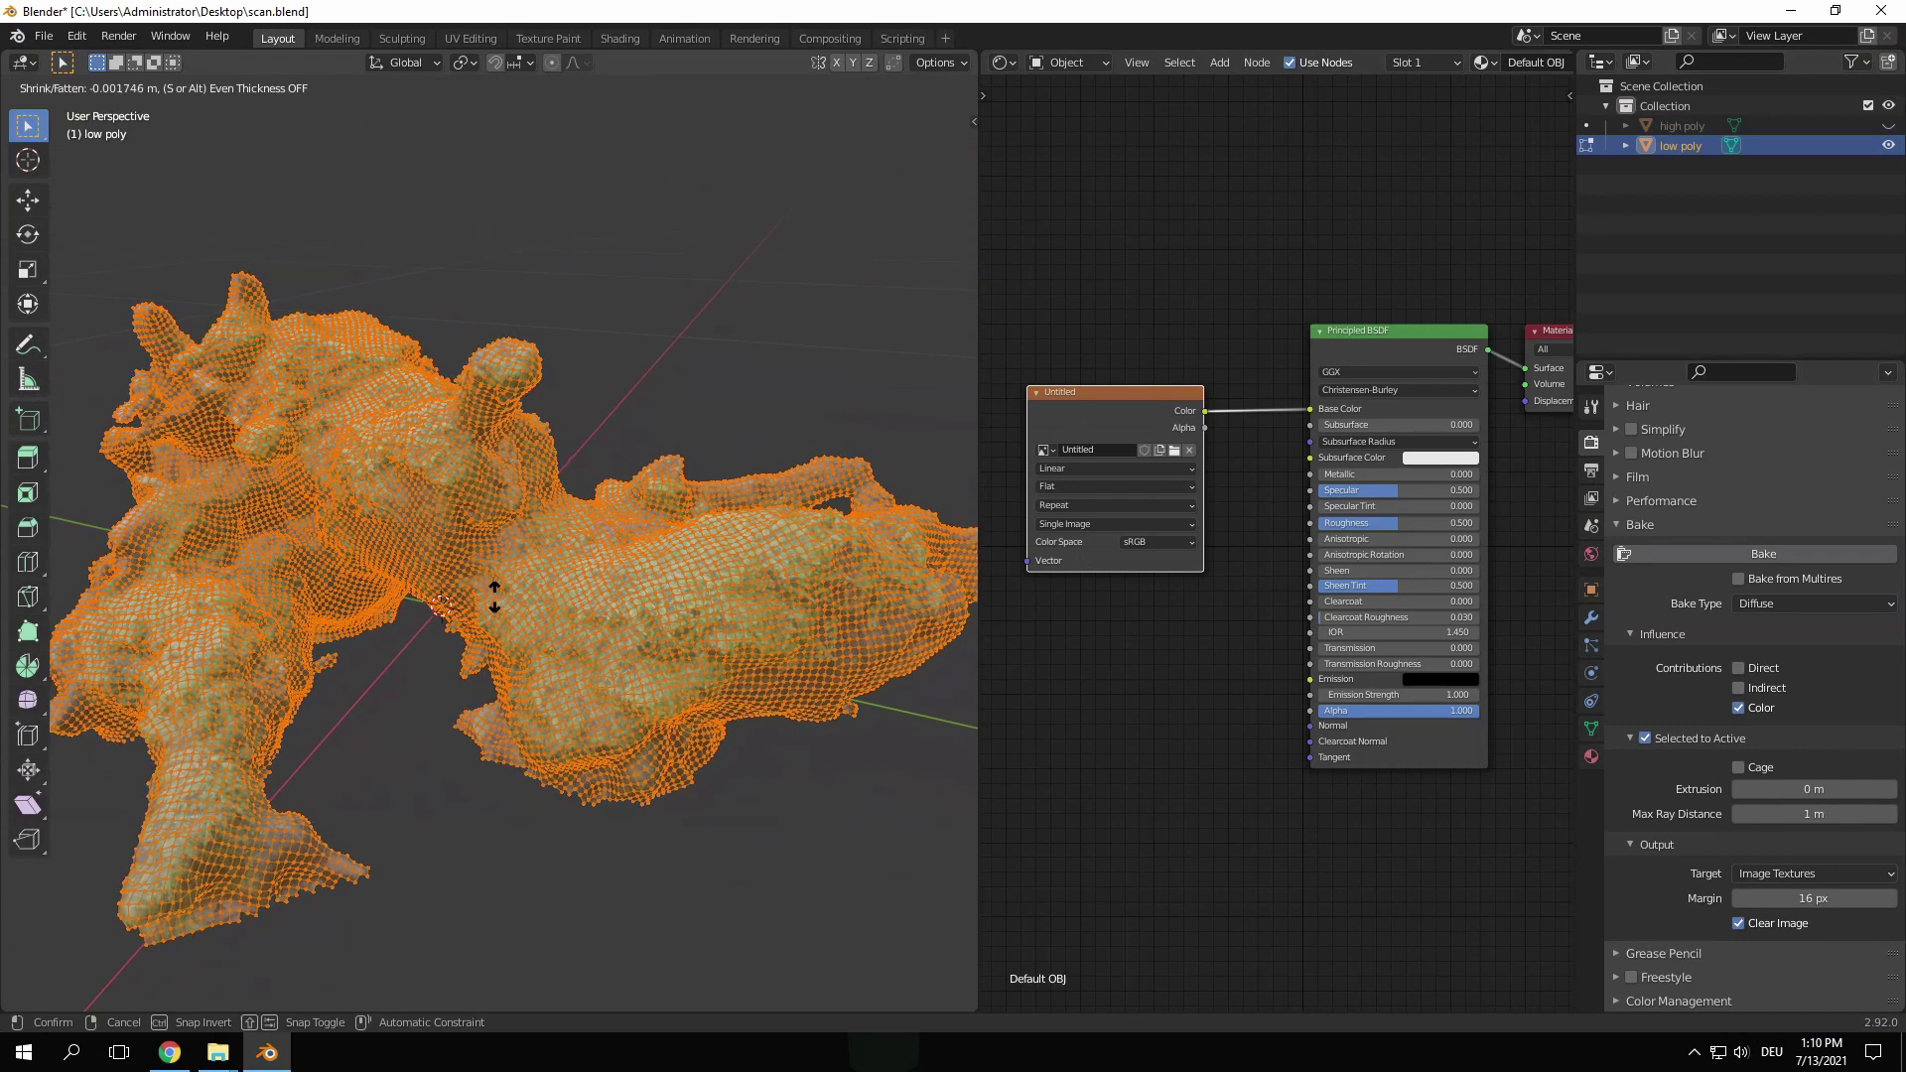
left_click(494, 602)
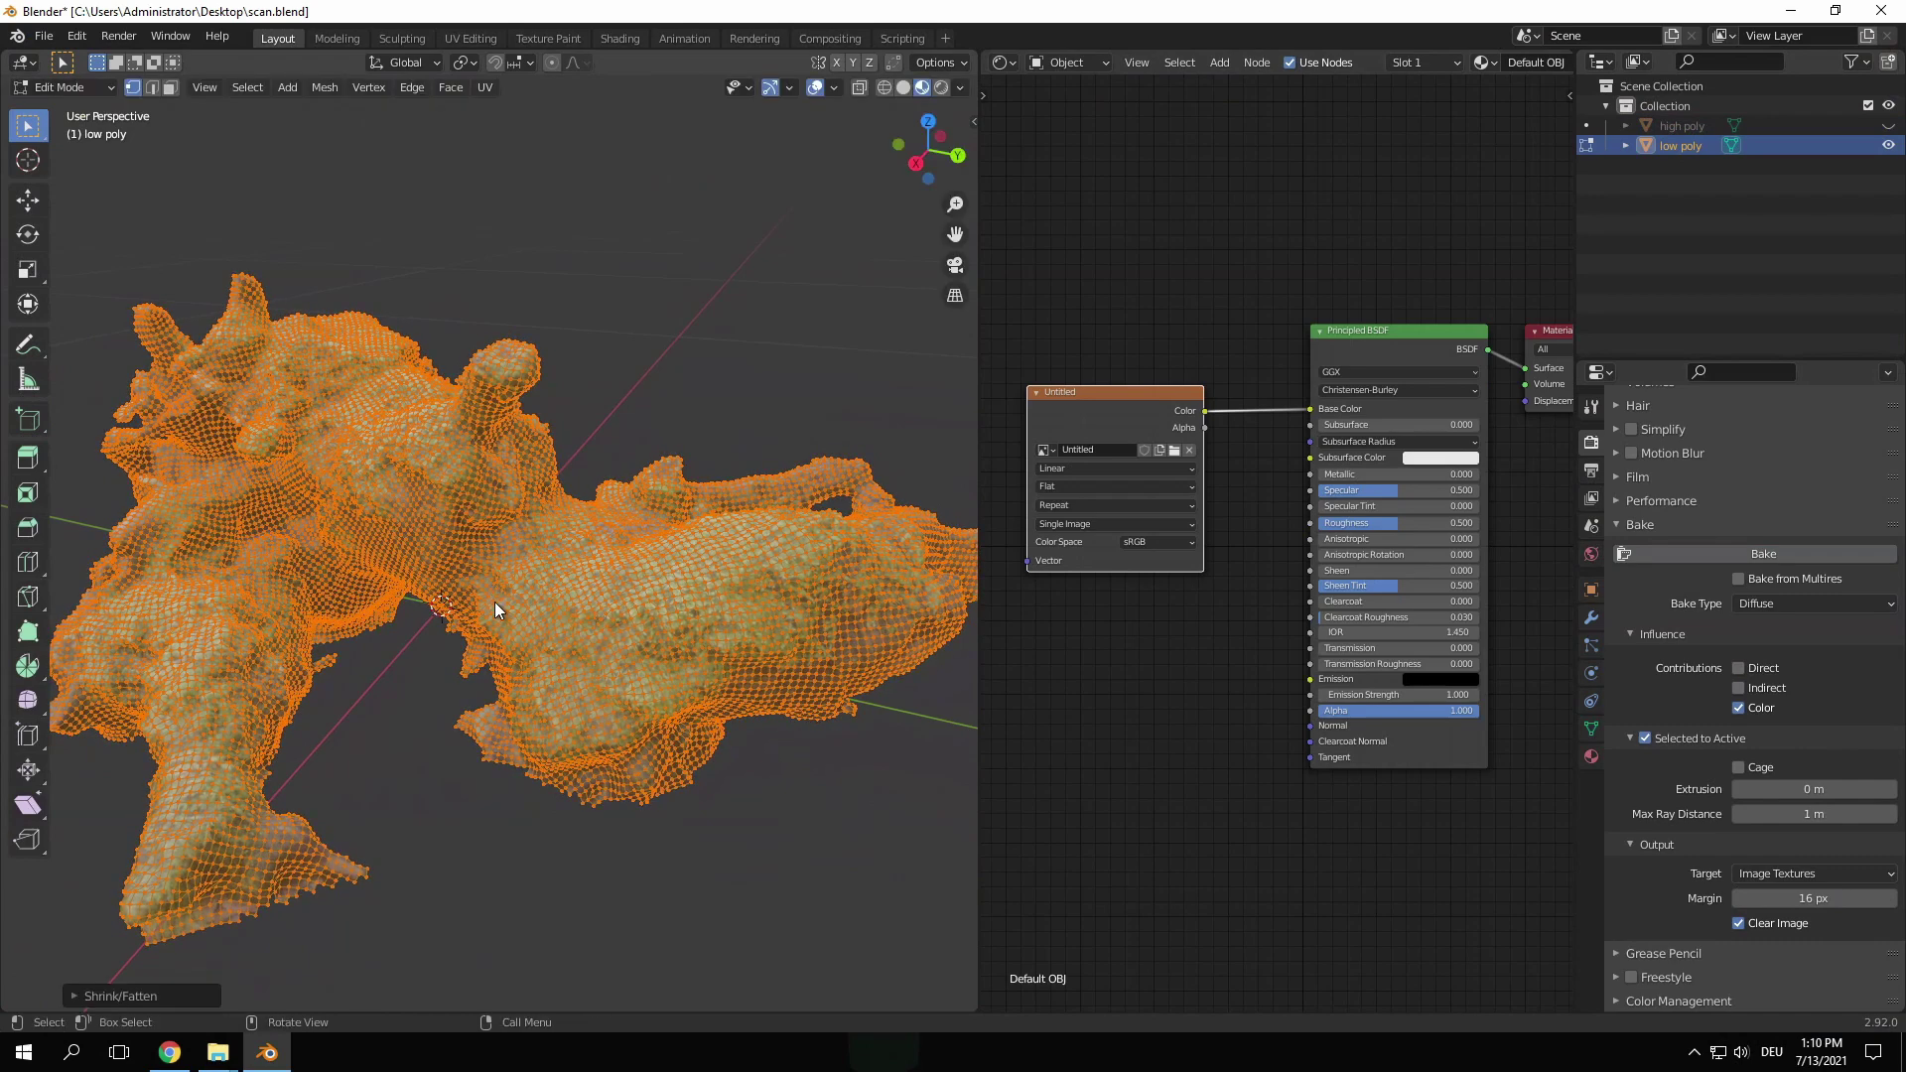
key("Tab")
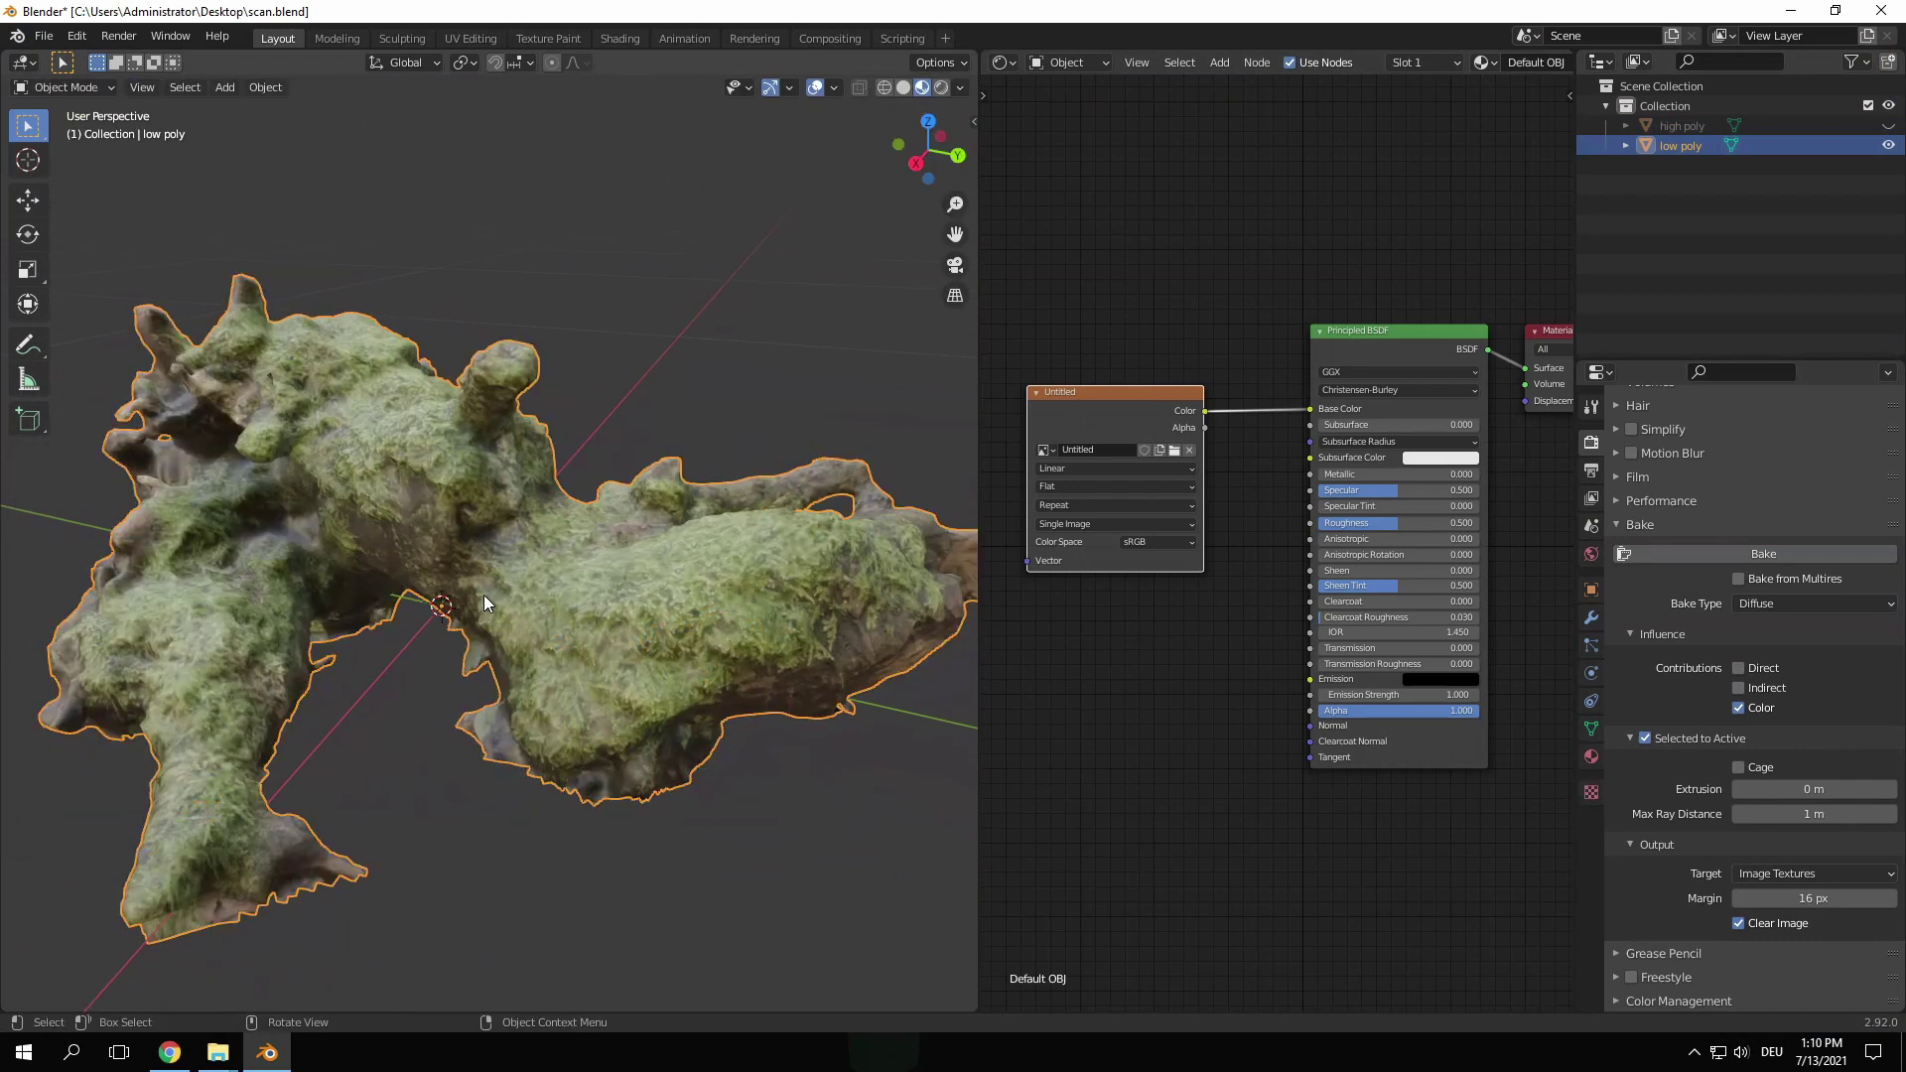
Step: Insert a Bright/Contrast node on the texture's colour link with Contrast 0.05
scroll(474, 586, "up", 5)
middle_click_drag(474, 586, 478, 604)
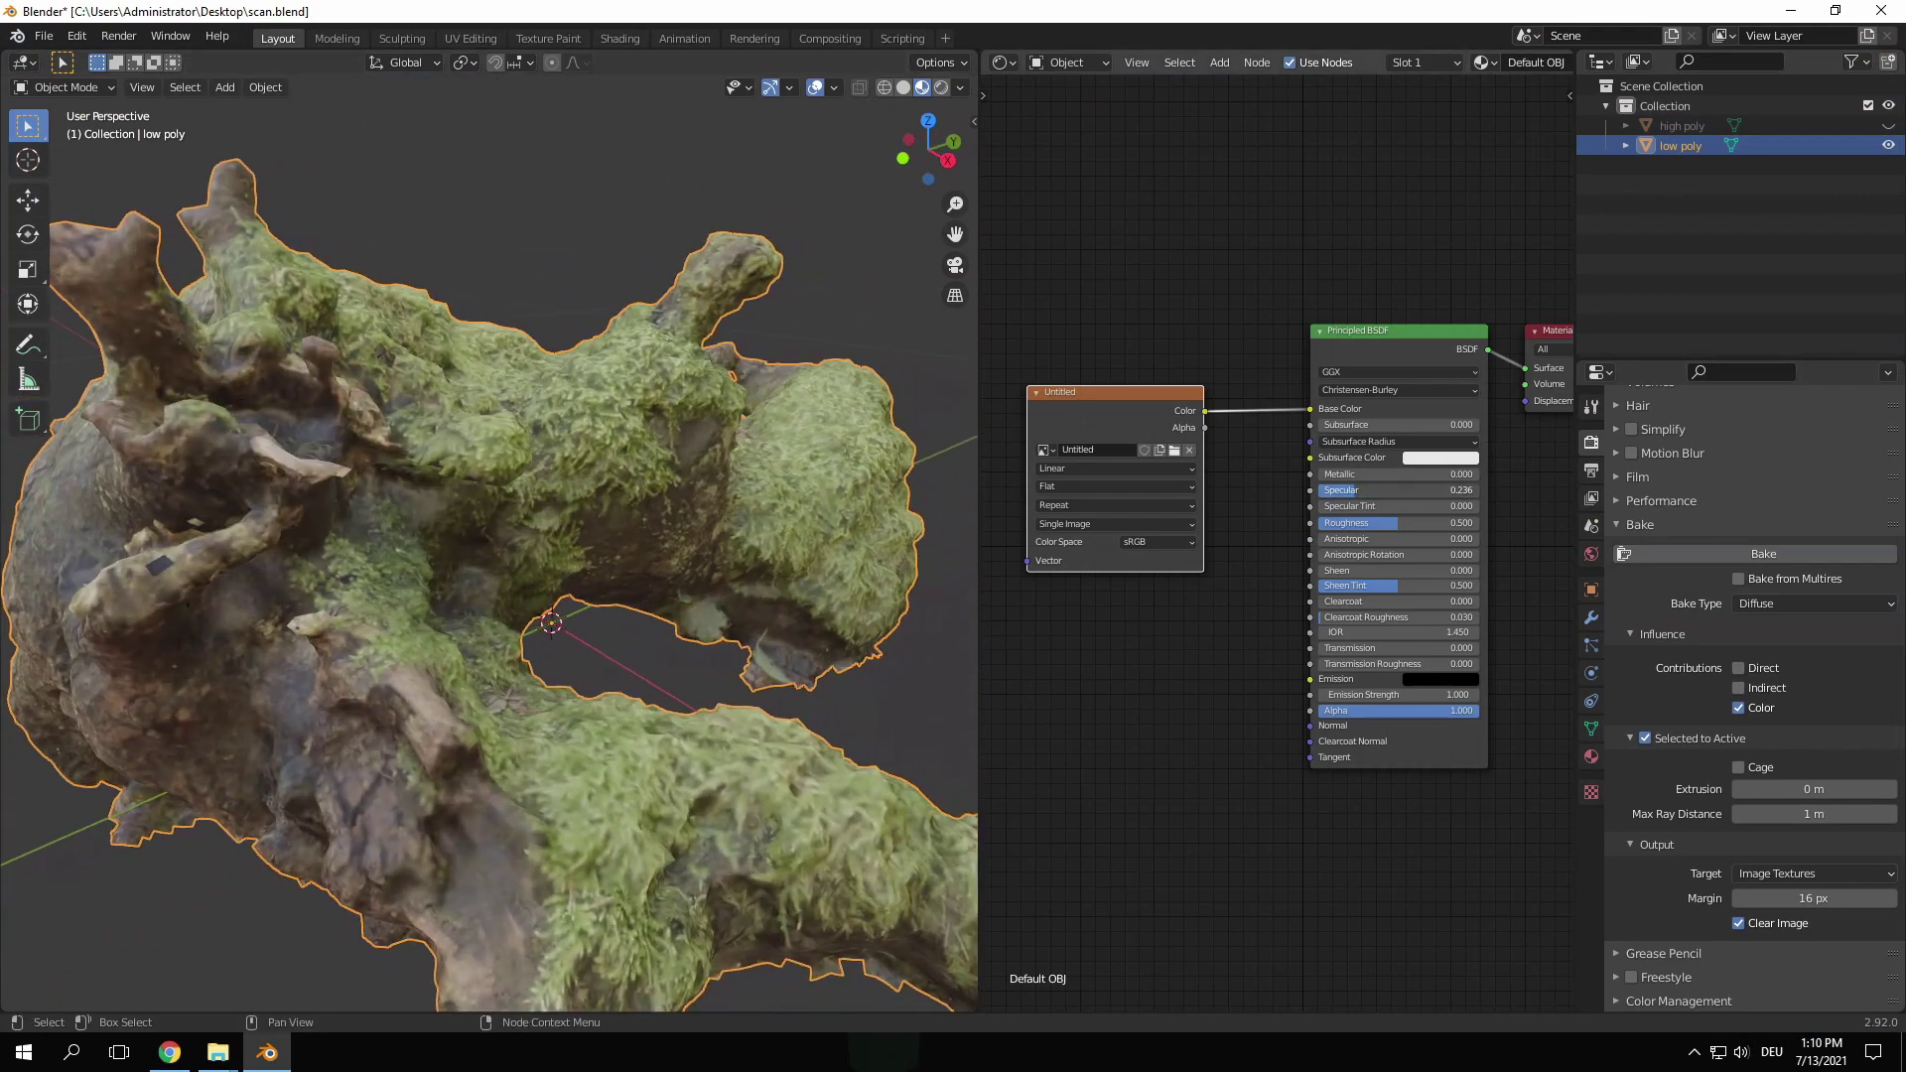
middle_click_drag(1122, 277, 1144, 337)
key("shift+a")
left_click(1181, 365)
left_click(1325, 402)
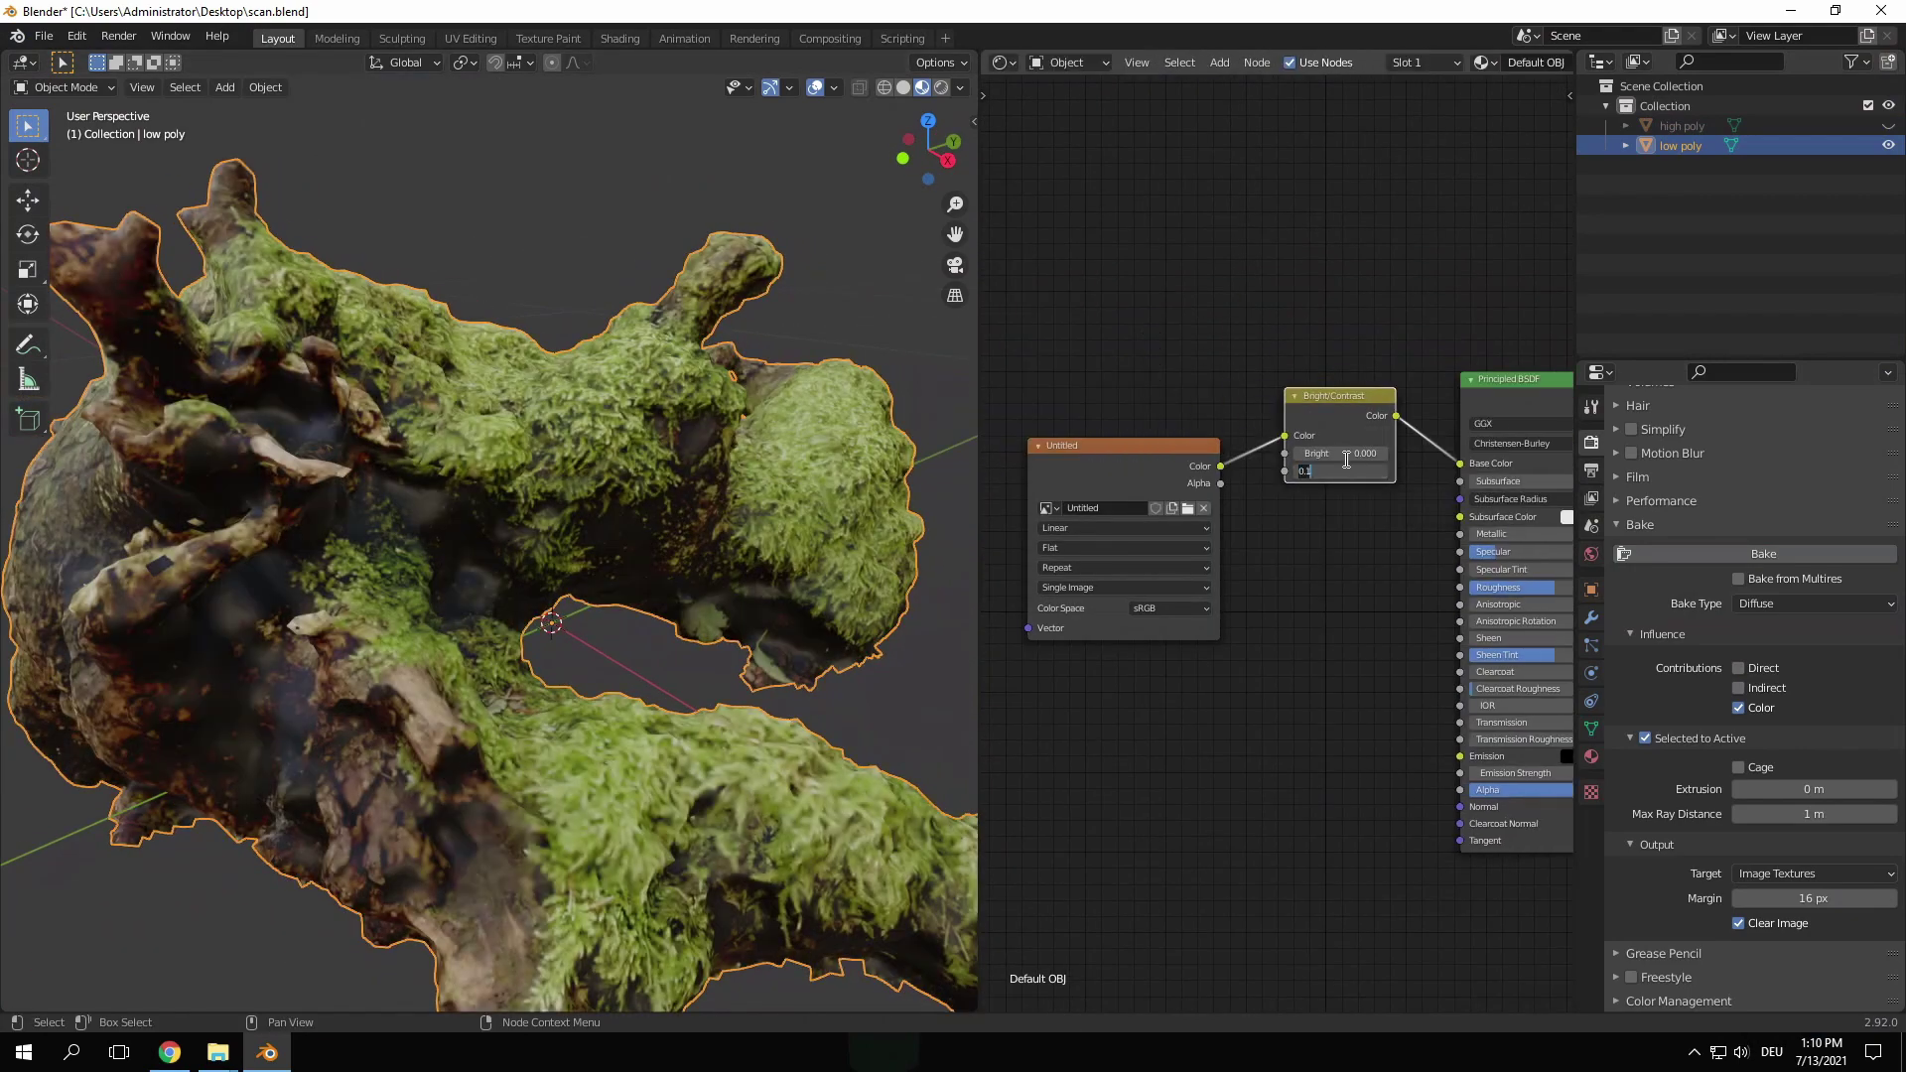
double_click(1352, 470)
type("0.05")
key("Return")
Step: Widen the shader editor and add a Bump node on the normal with Strength 0.150
scroll(1342, 398, "up", 2)
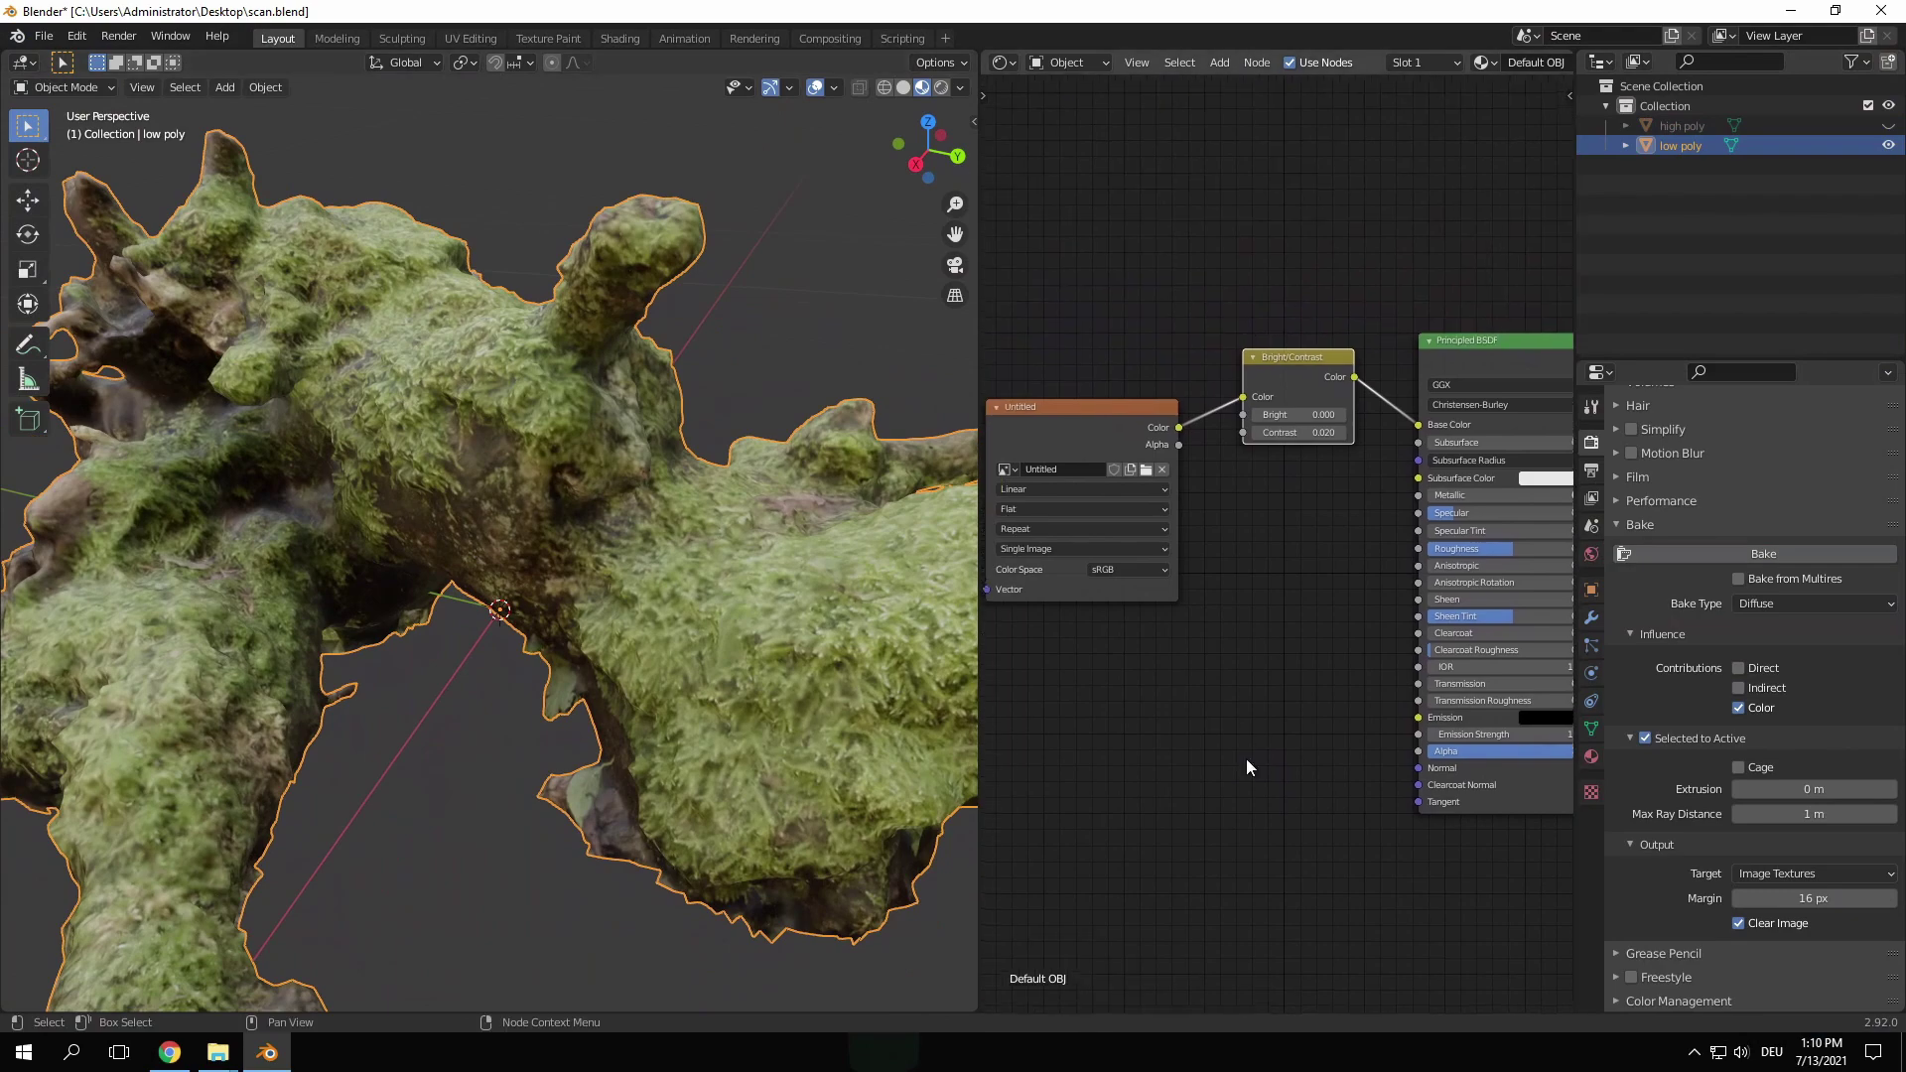
left_click_drag(980, 695, 768, 695)
middle_click_drag(1019, 653, 970, 653)
key("ctrl+shift+z")
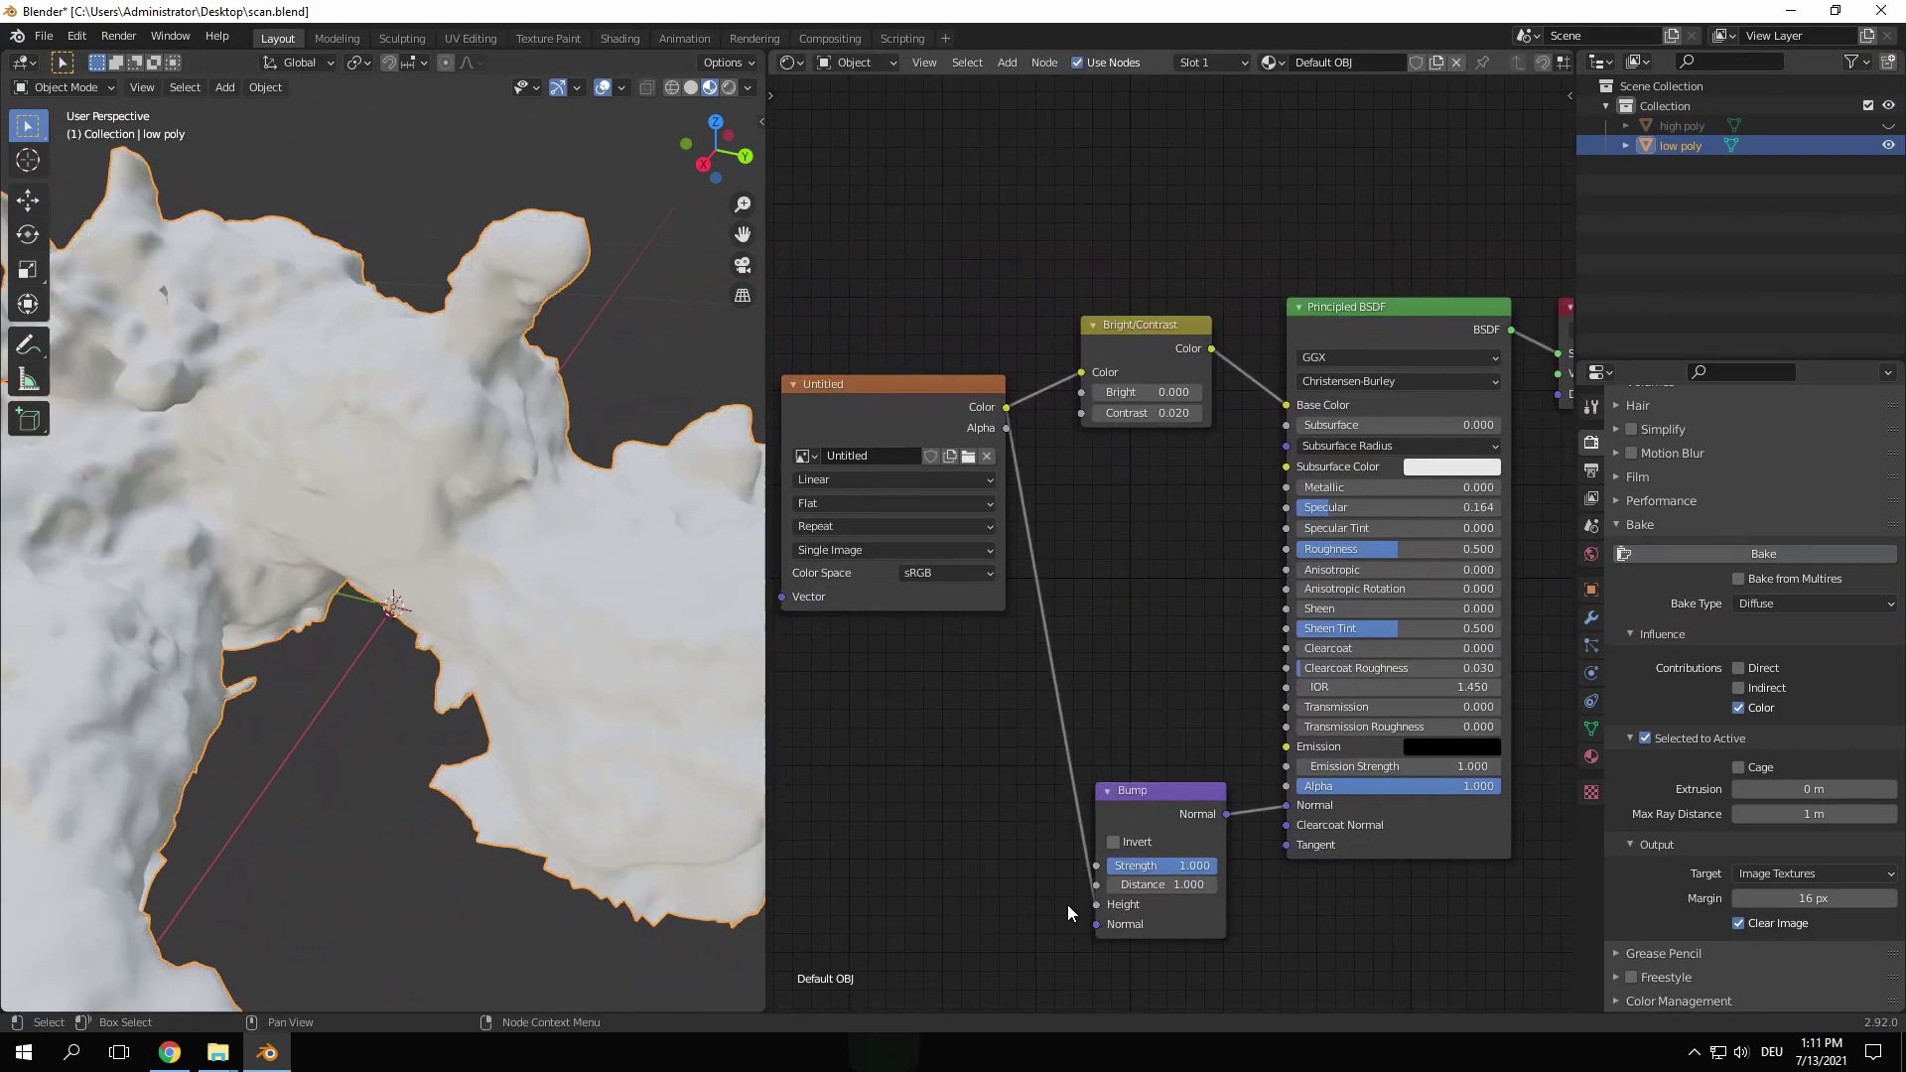
double_click(1157, 865)
type("0.1")
key("Tab")
left_click_drag(1146, 866, 1157, 866)
Step: Feed the texture through a ColorRamp into Roughness, moving a stop to 0.300
left_click_drag(1006, 407, 1286, 548)
key("shift+a")
left_click(1152, 573)
left_click(1093, 491)
left_click(1147, 610)
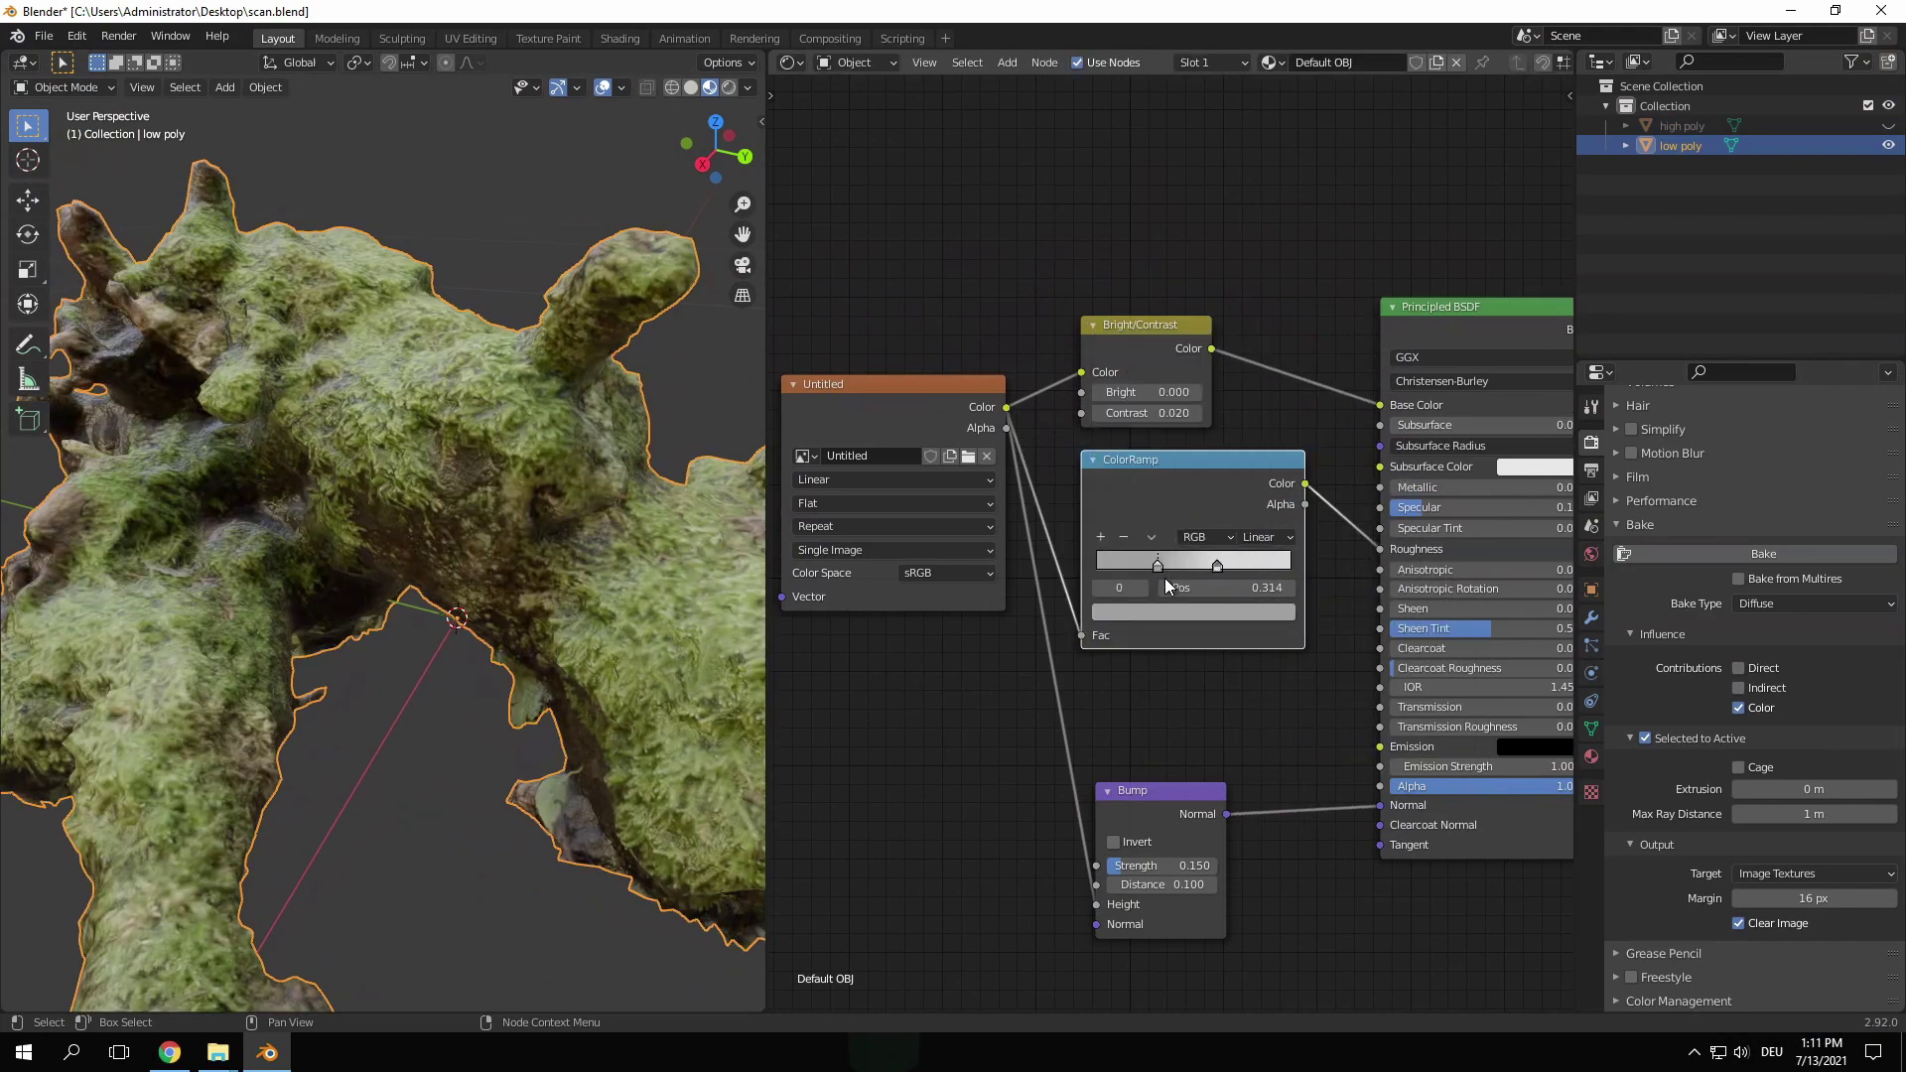
left_click_drag(1164, 577, 1151, 577)
key("ctrl+space")
scroll(988, 425, "up", 3)
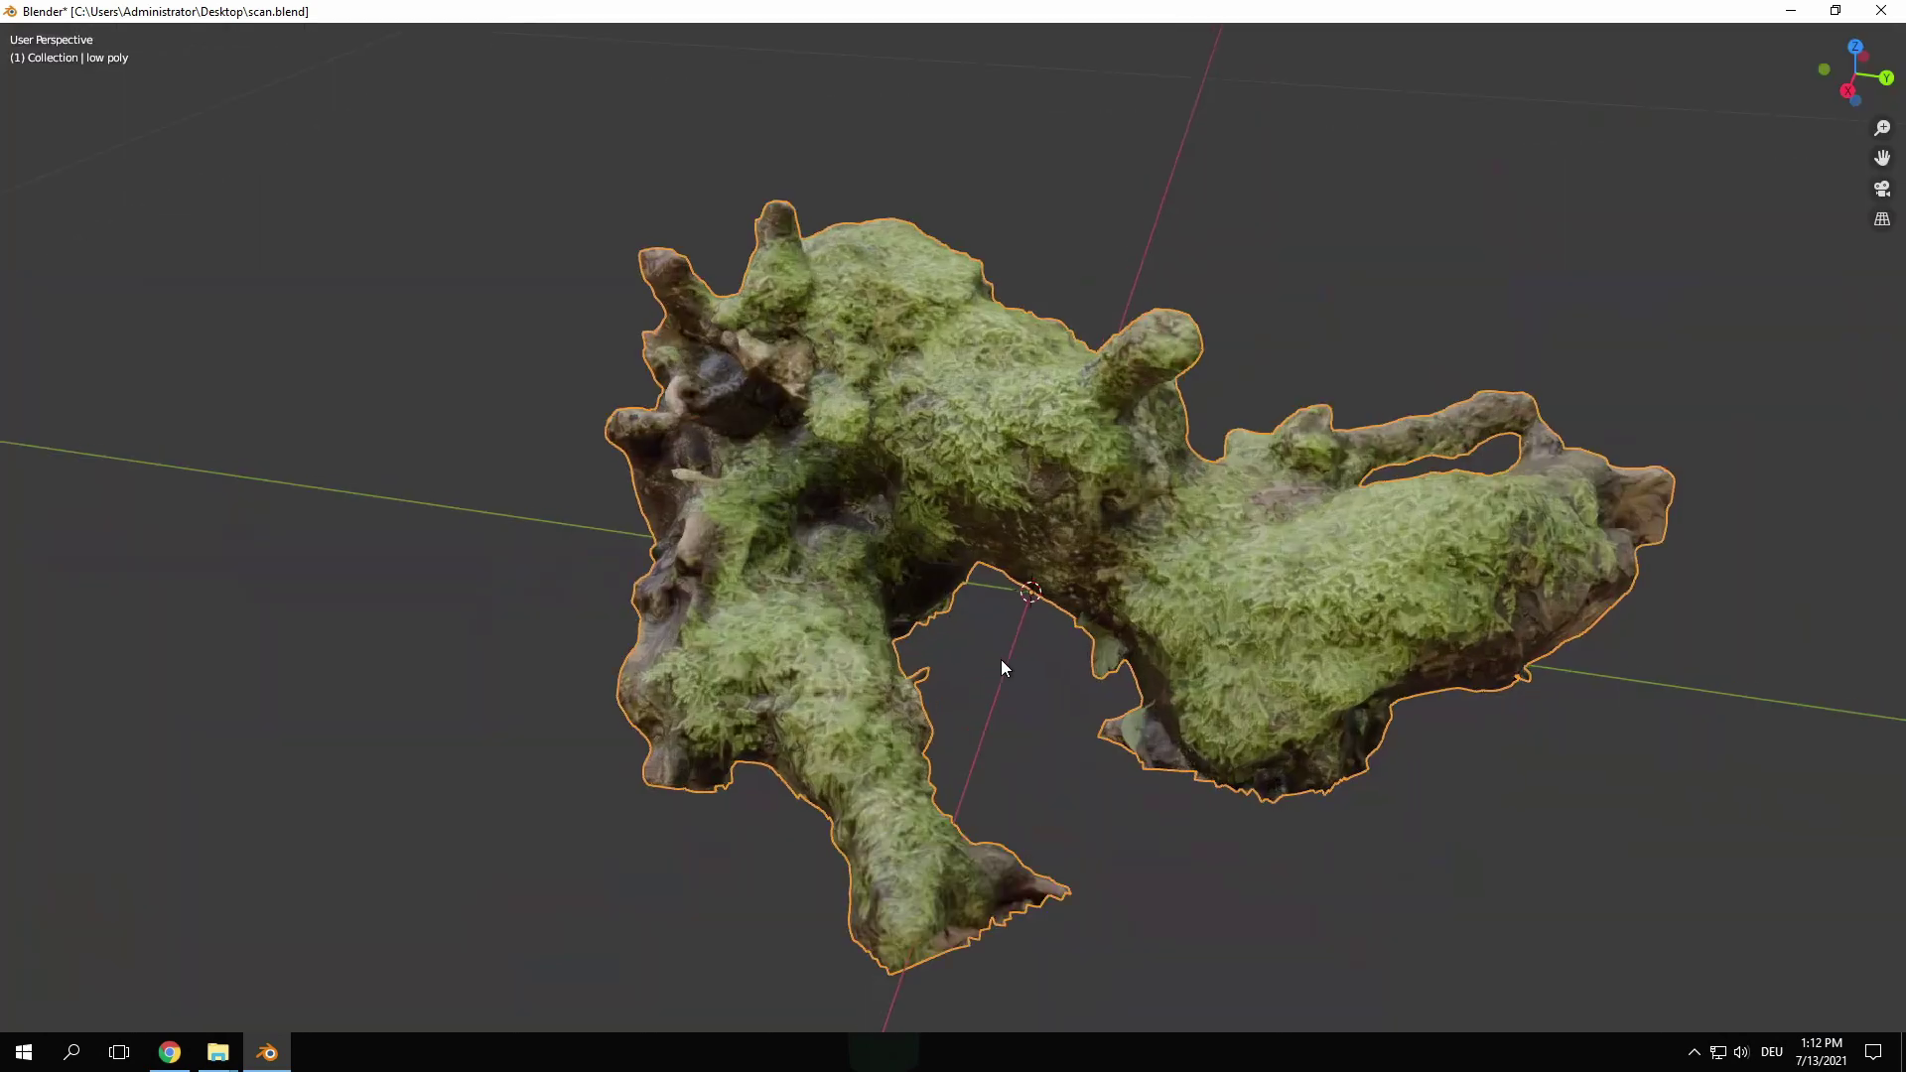
Step: Orbit and zoom around the finished log, showing its bark side and an end-on view
scroll(1001, 659, "up", 2)
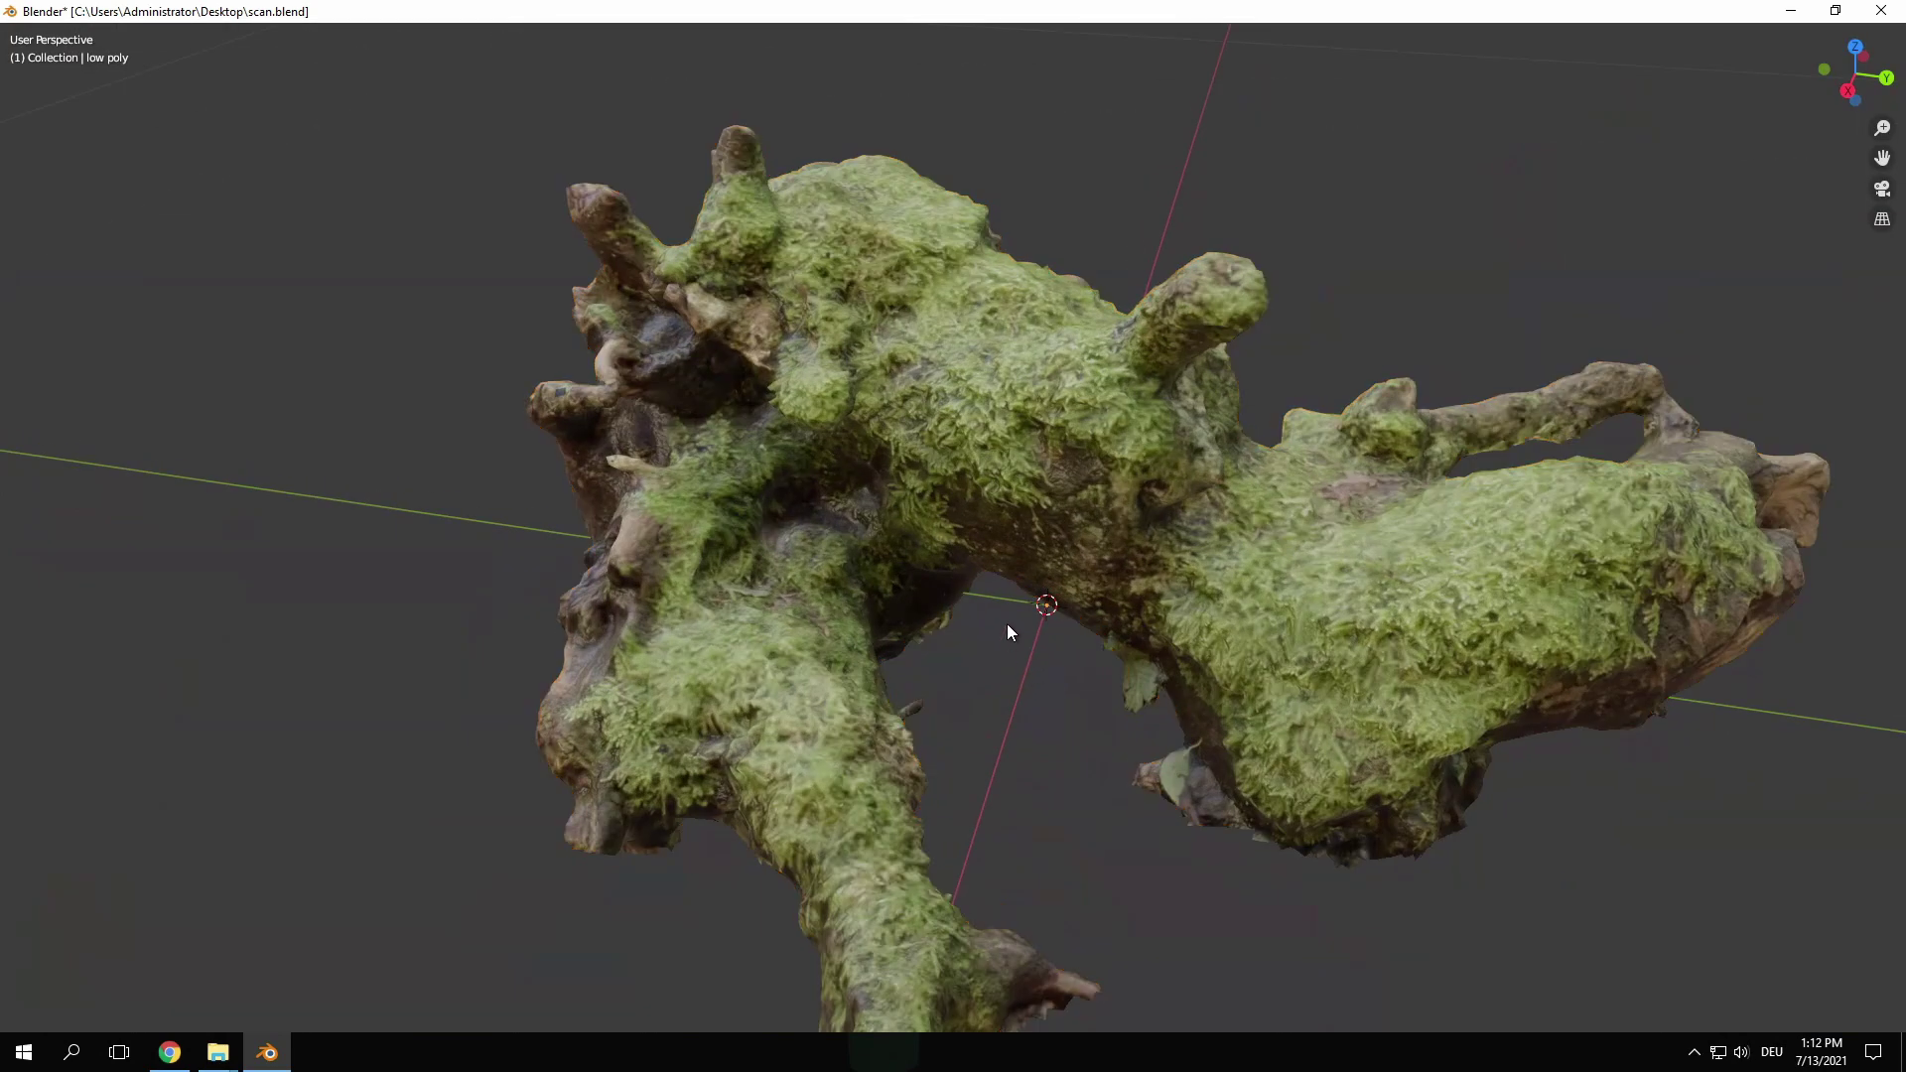
middle_click_drag(1007, 627, 867, 516)
scroll(1092, 552, "down", 2)
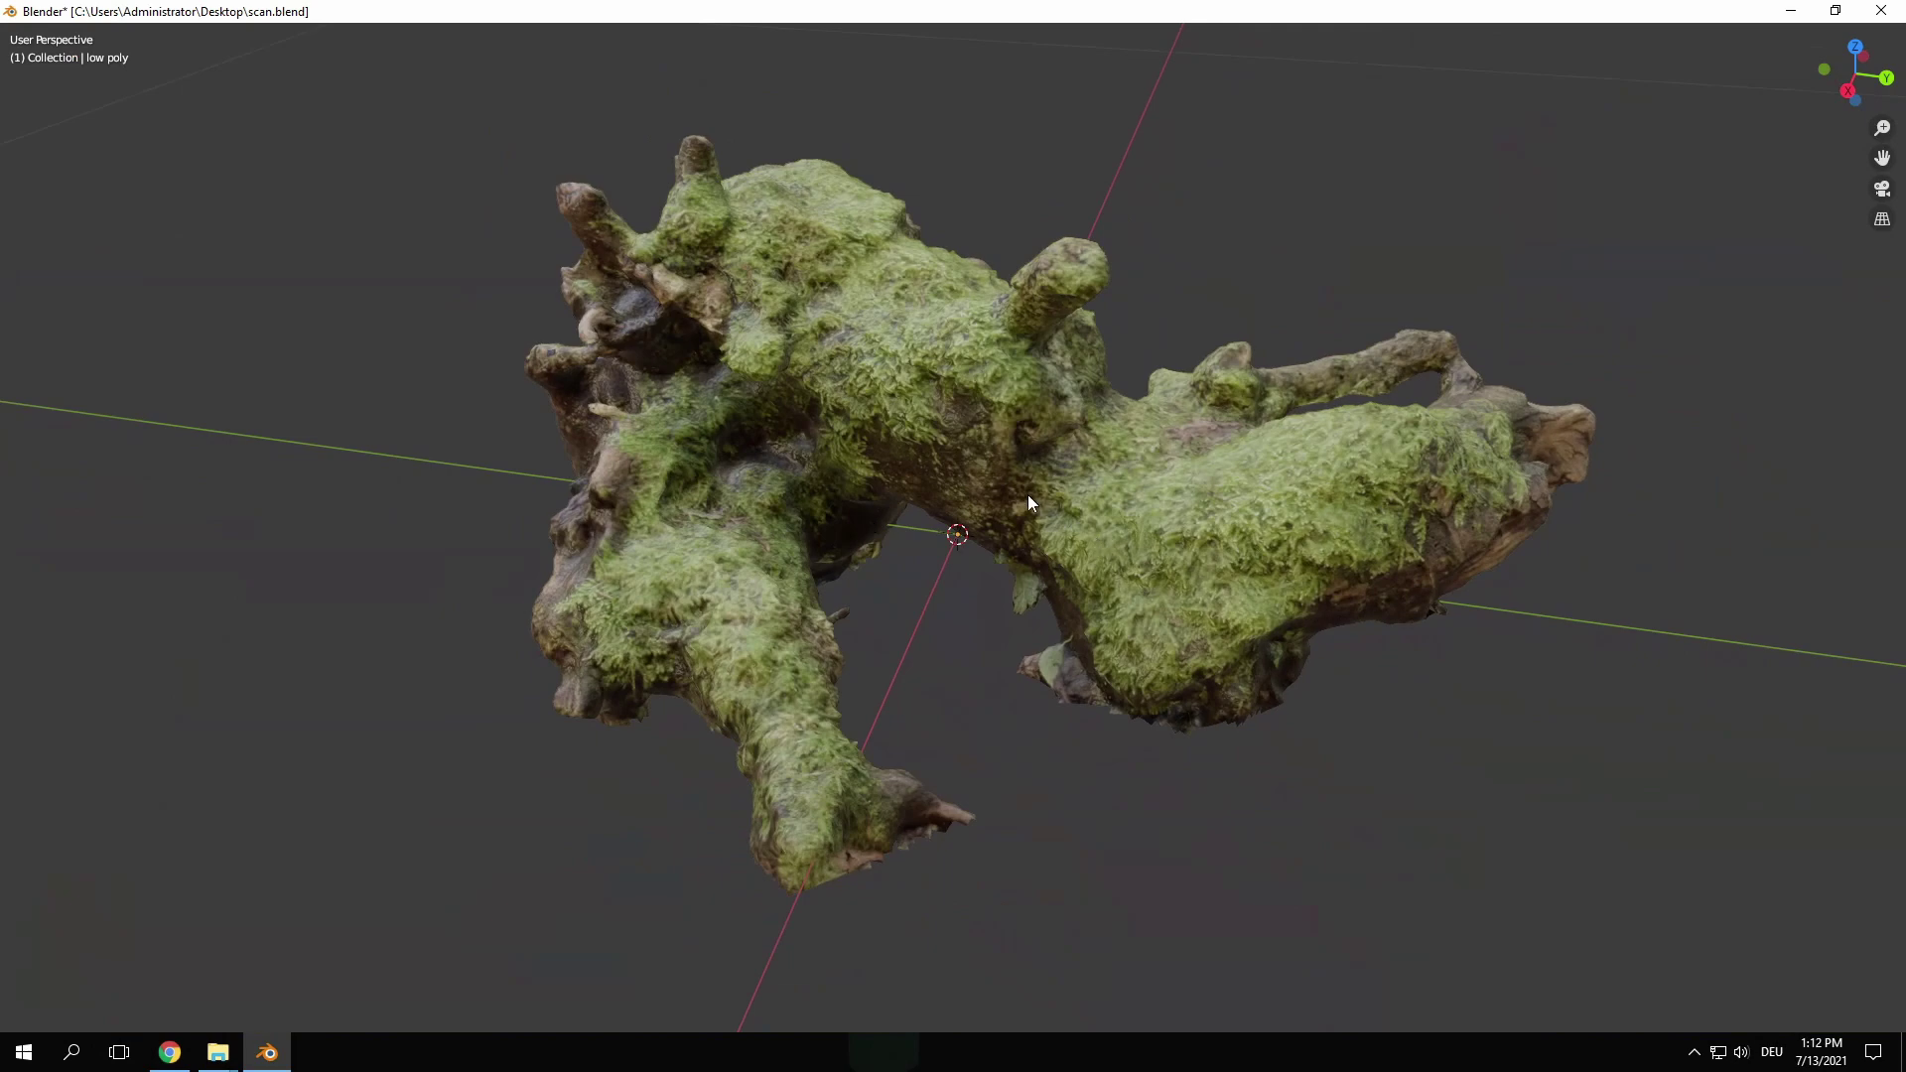
middle_click_drag(1030, 501, 629, 485)
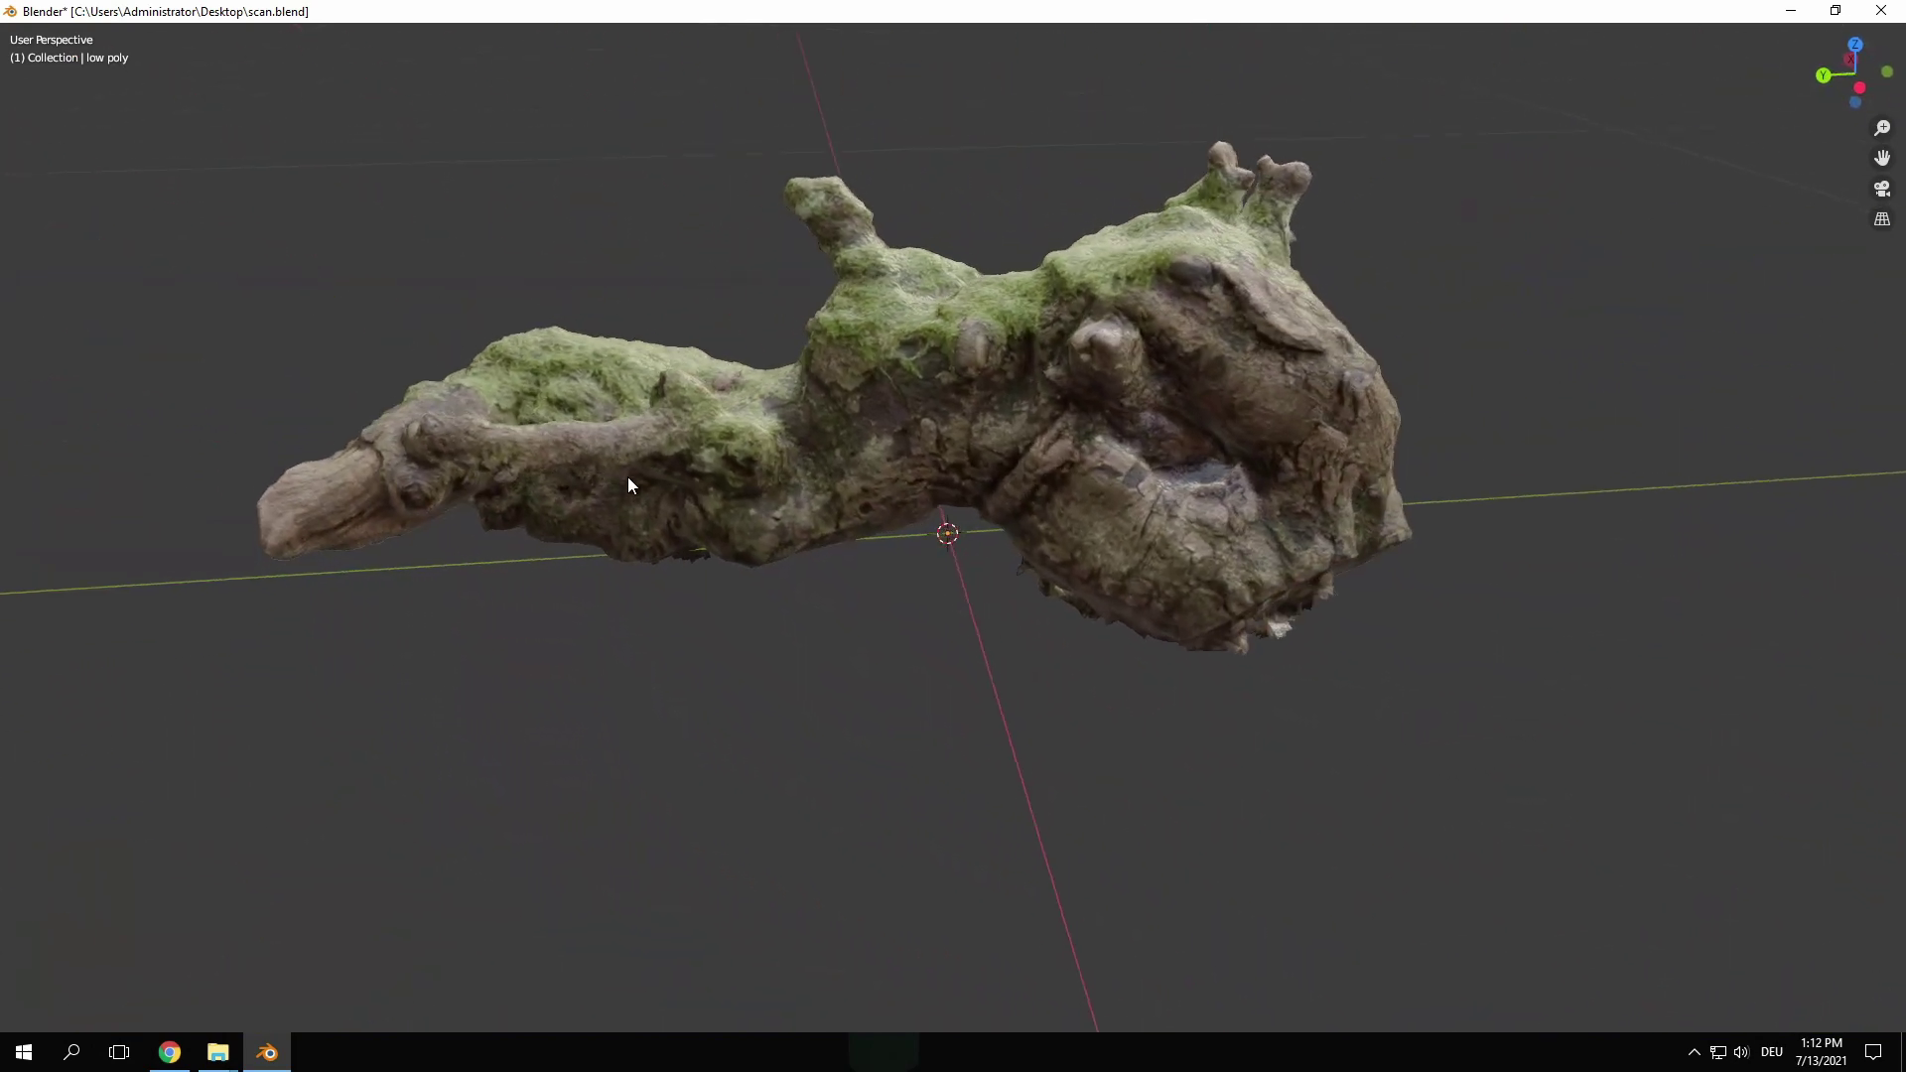
middle_click_drag(1136, 623, 791, 464)
scroll(784, 571, "up", 3)
scroll(848, 615, "up", 5)
scroll(933, 633, "down", 5)
scroll(850, 651, "down", 2)
Step: Select the log to show its low poly wireframe in Edit Mode, then exit and deselect
left_click(806, 473)
key("Tab")
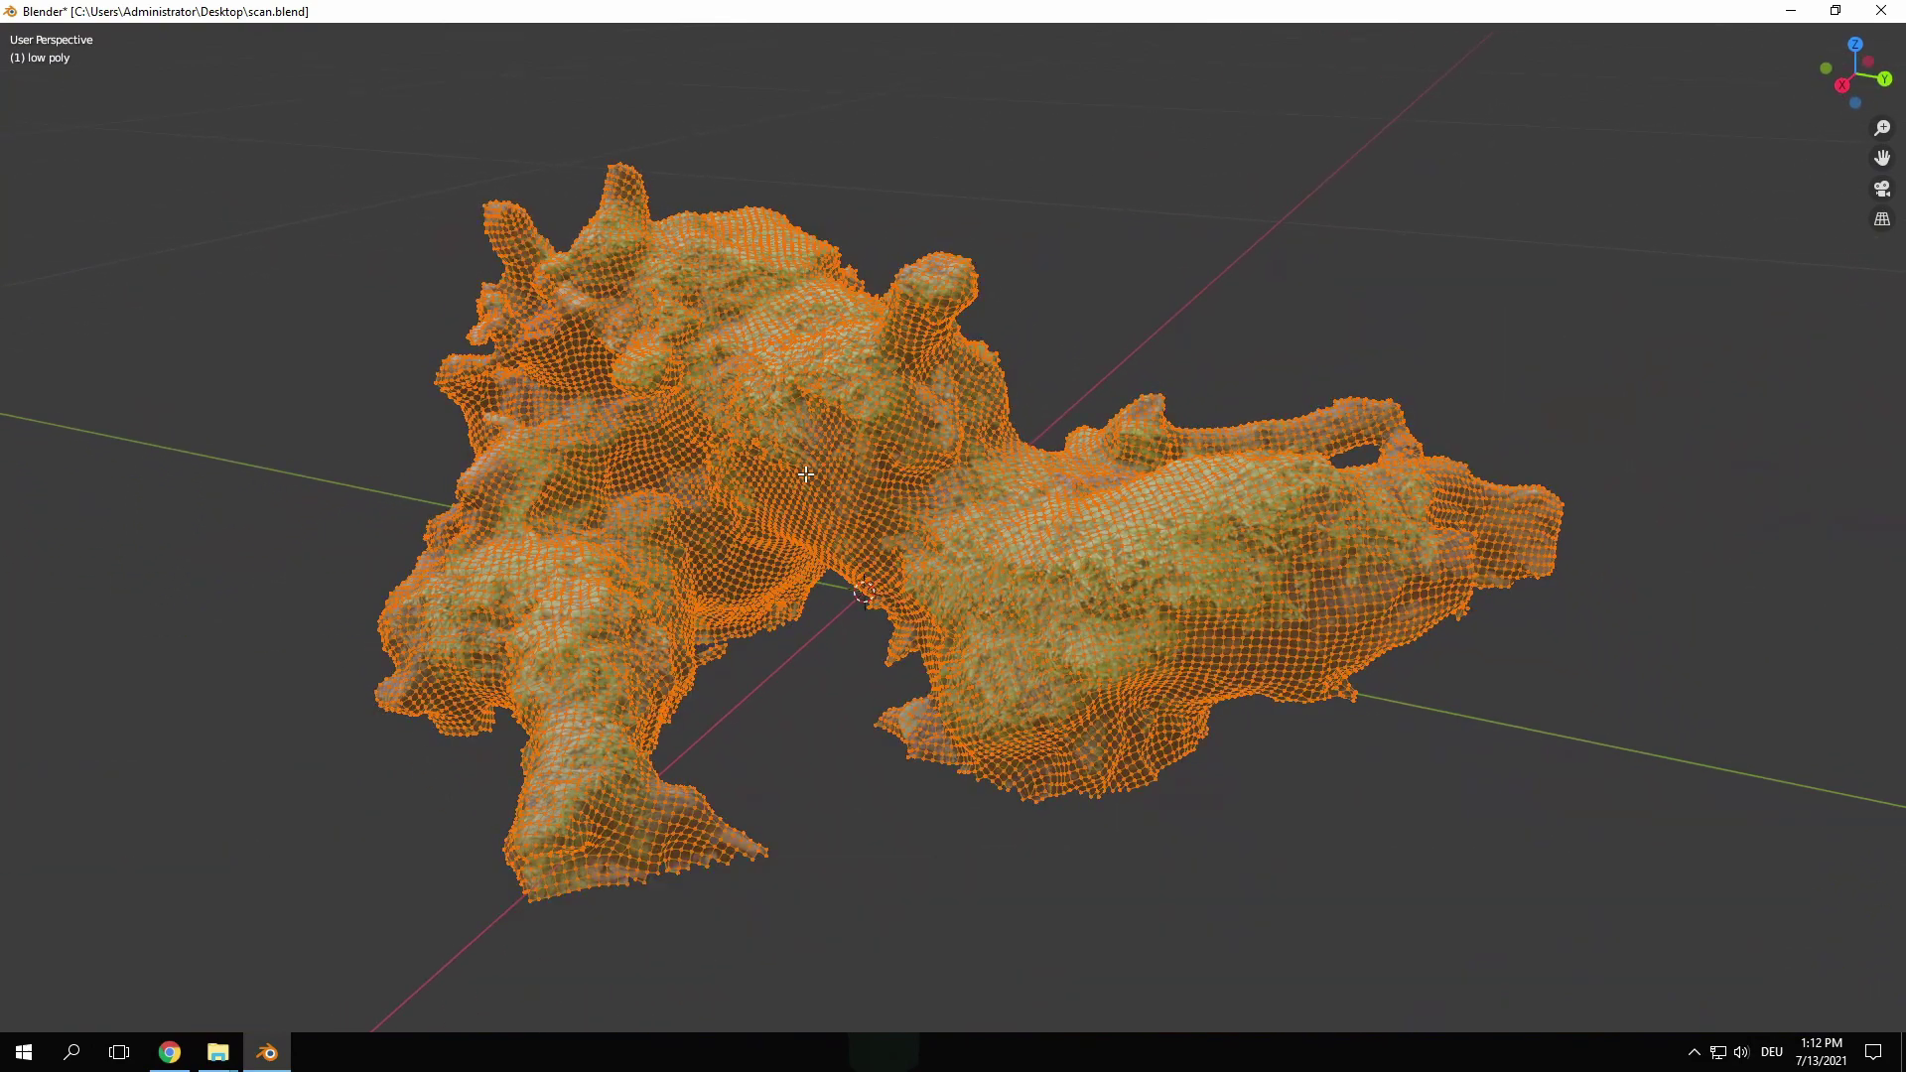
scroll(923, 572, "up", 1)
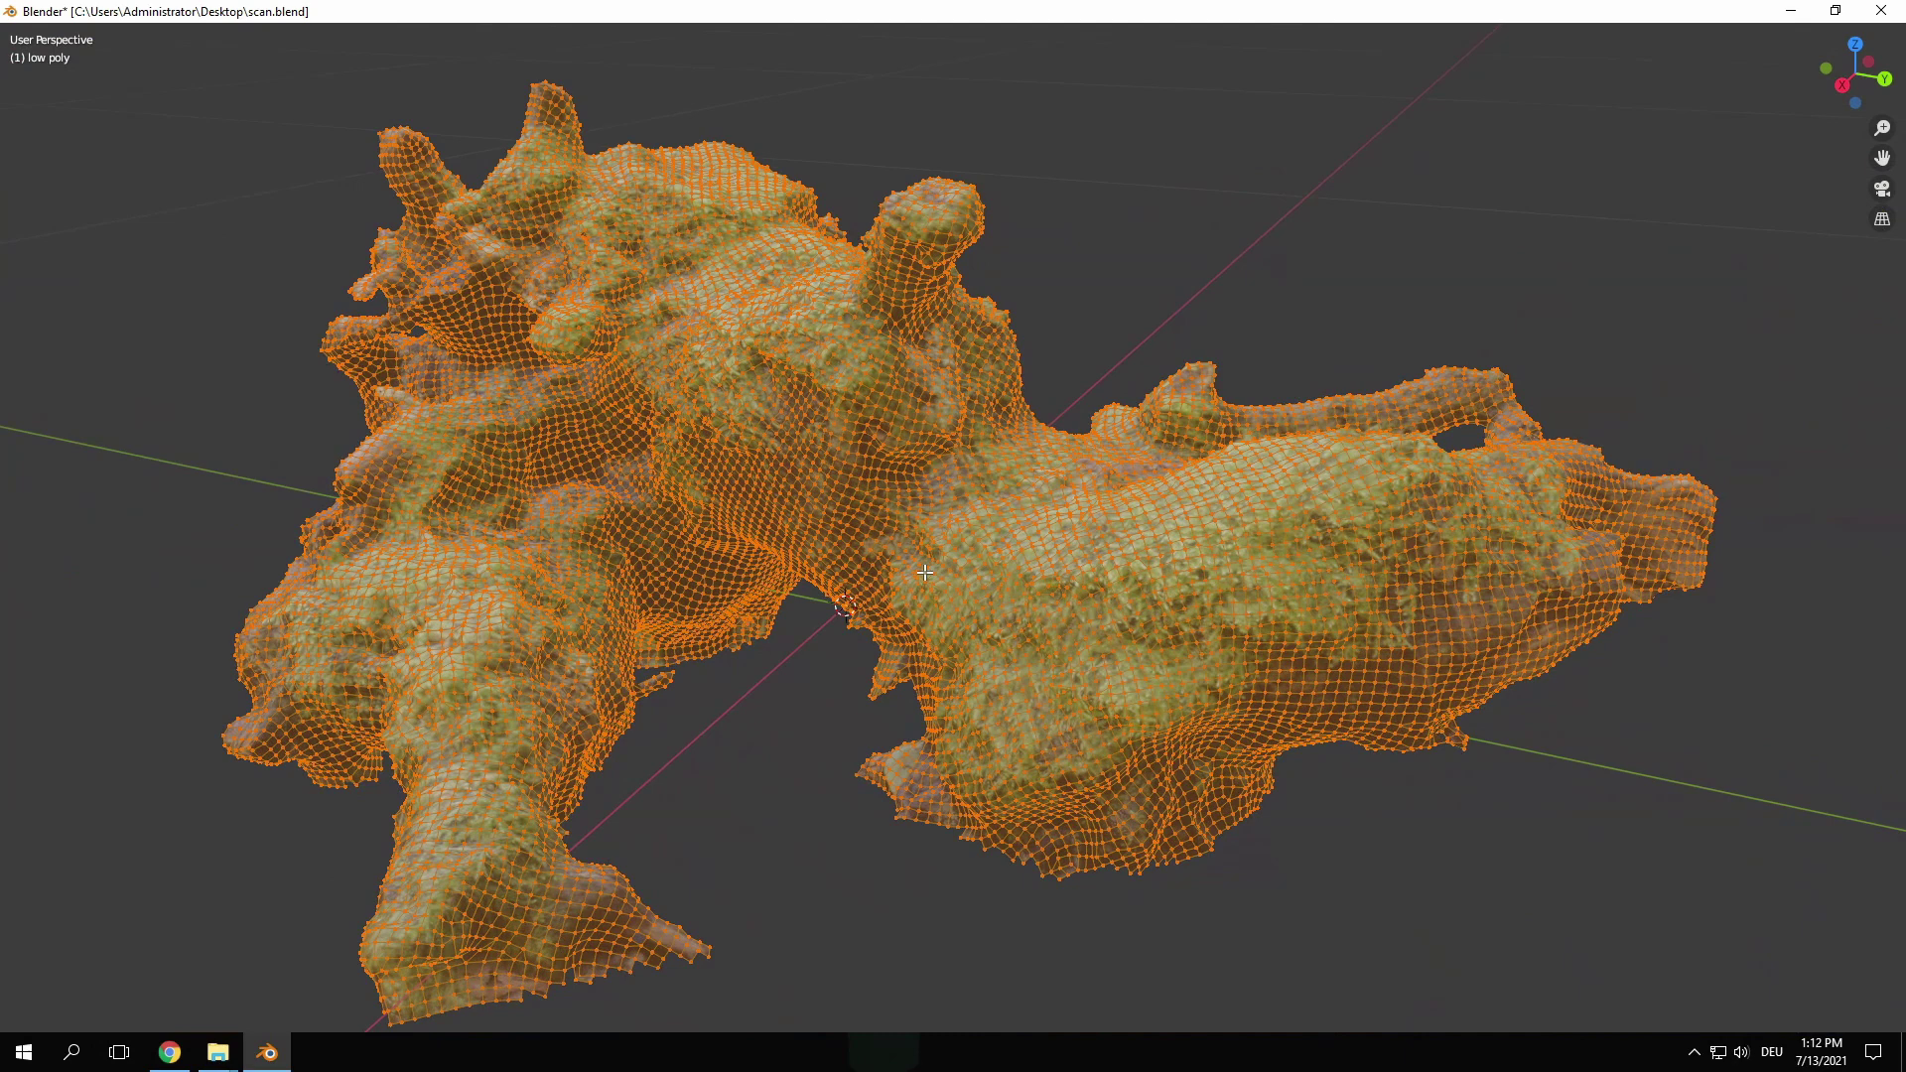
key("Tab")
left_click(821, 700)
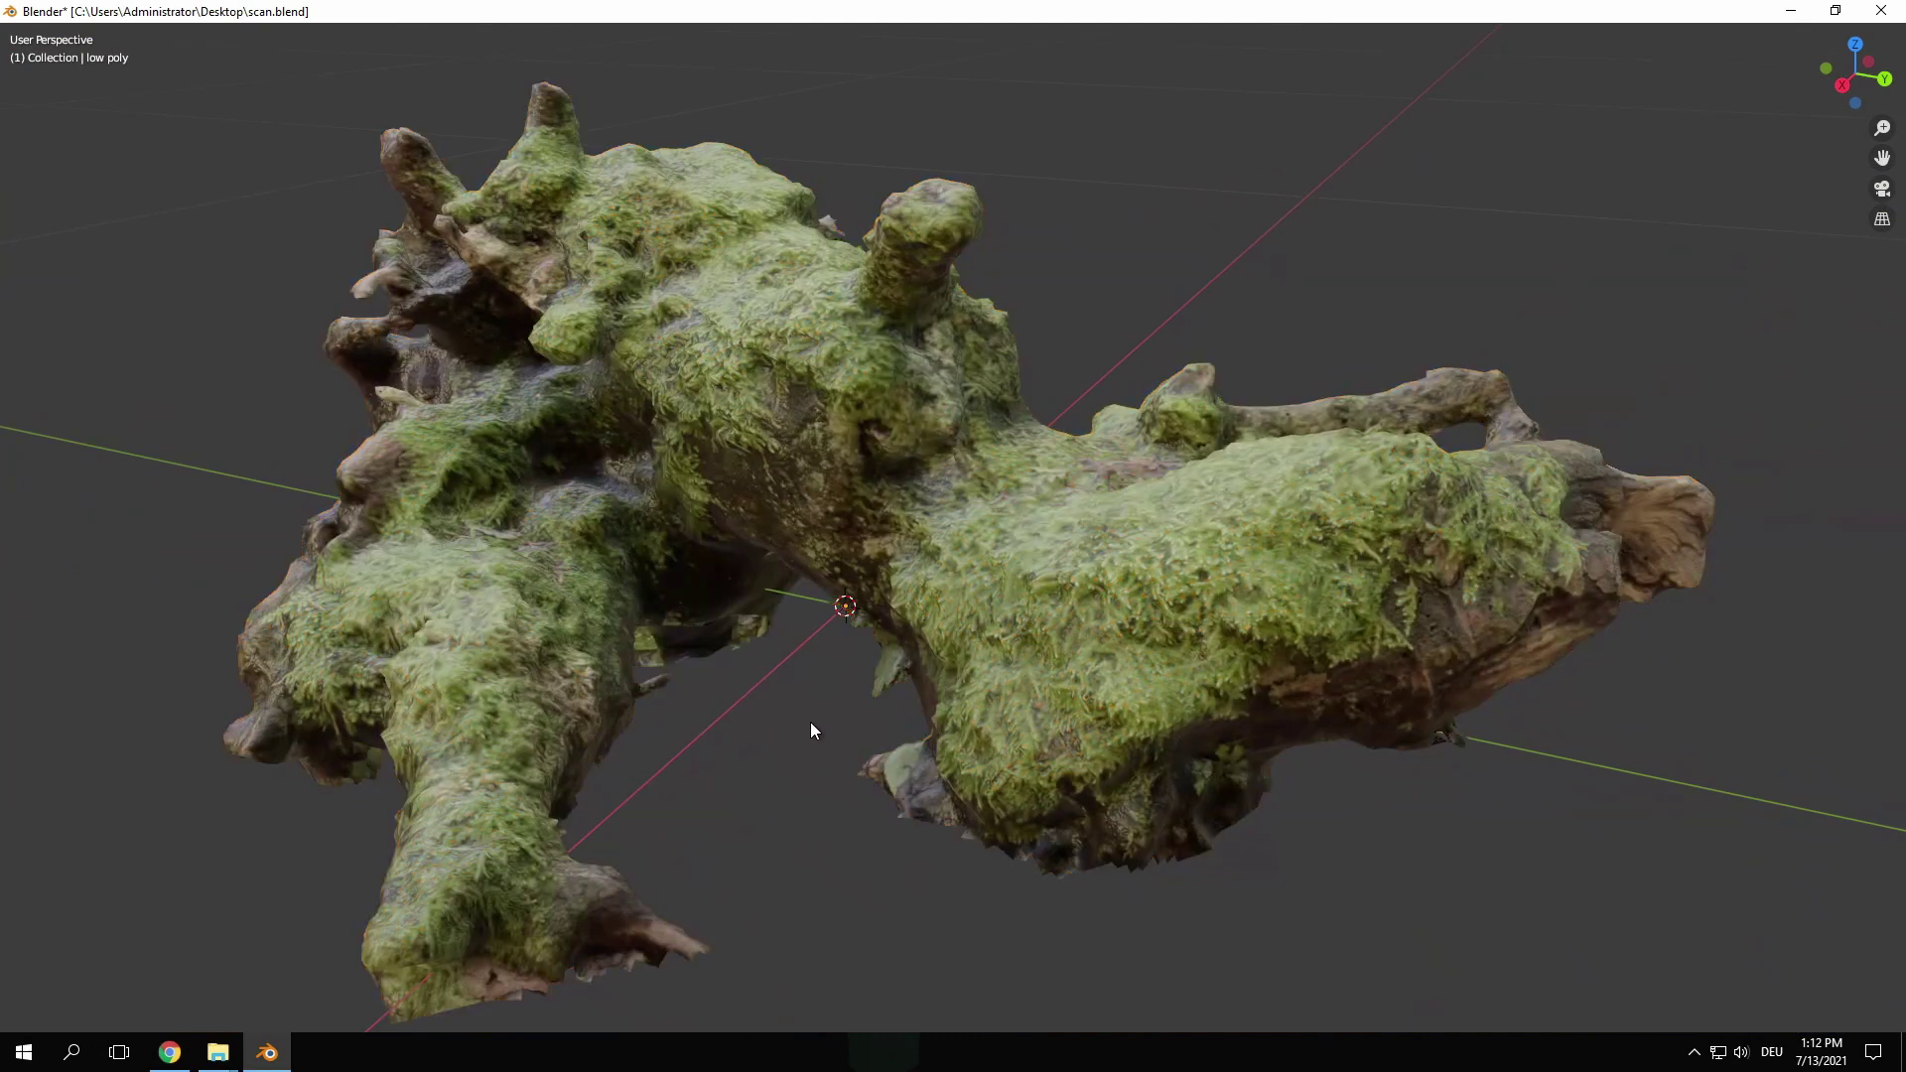